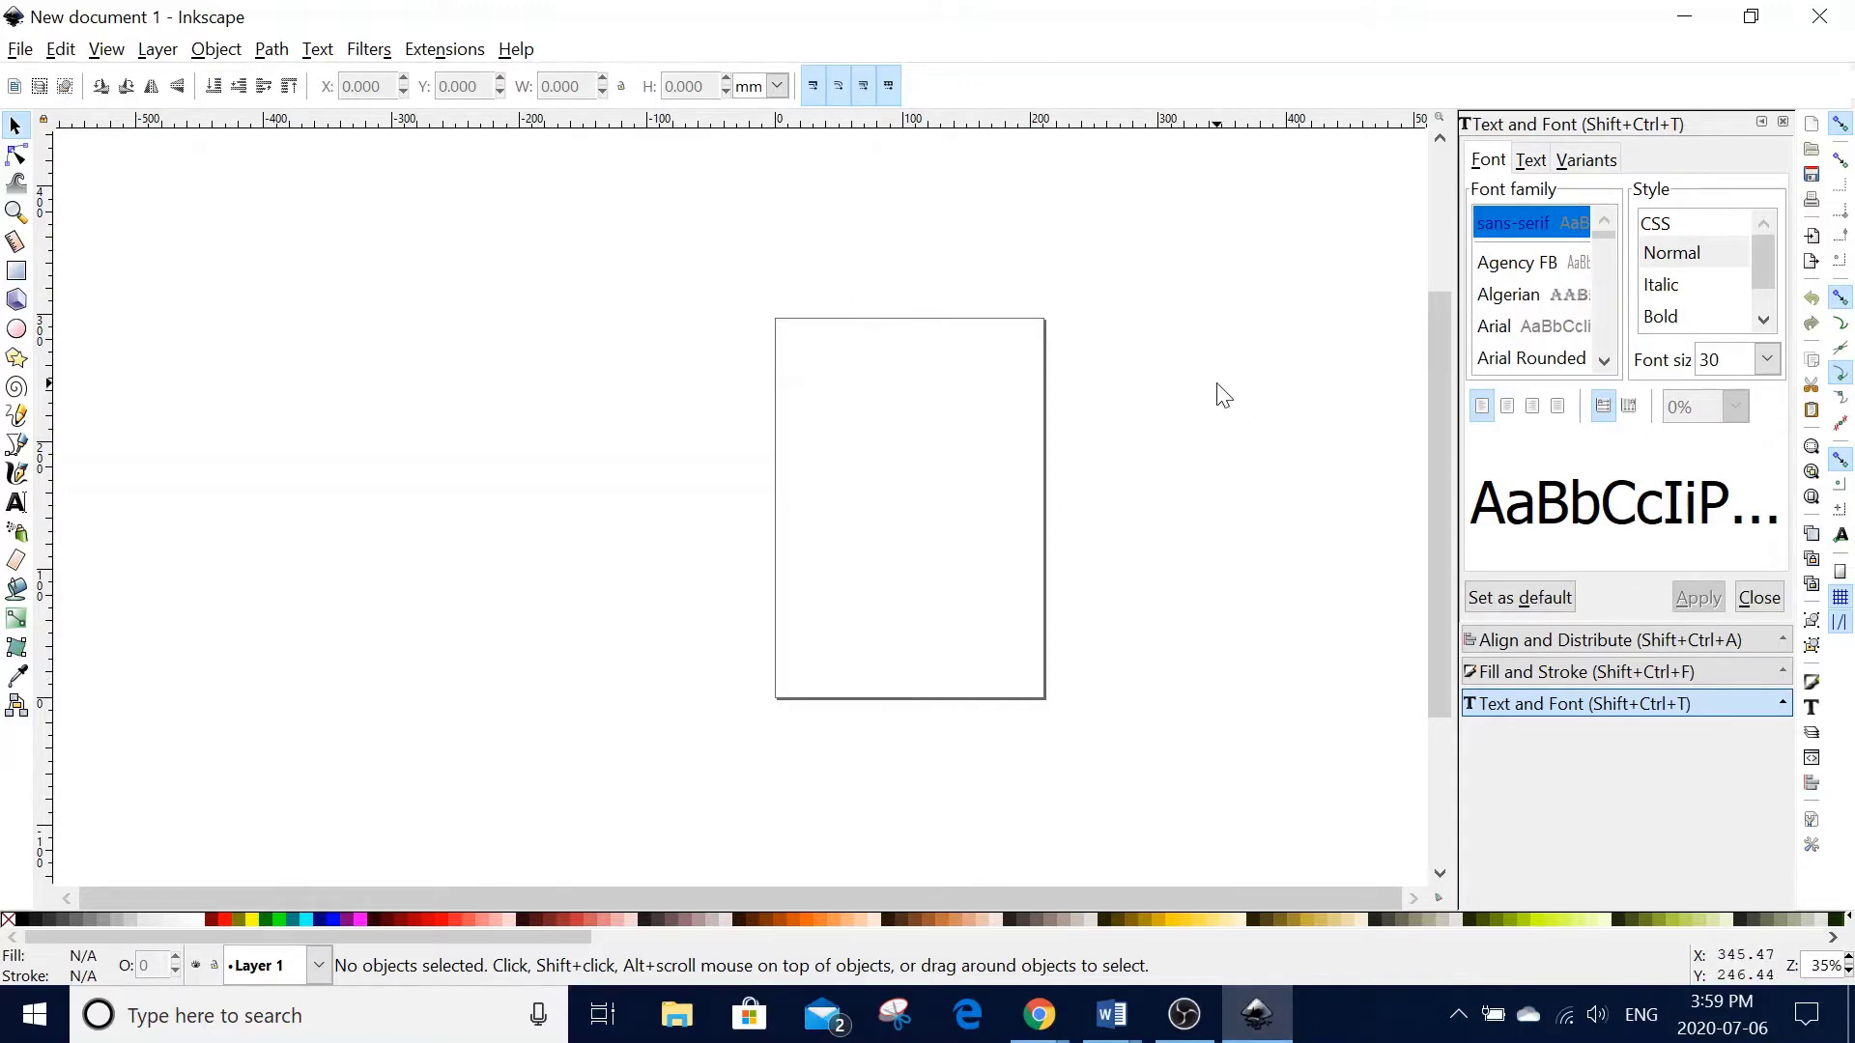
- Switch the Document Properties page size units to inches, giving 8.26772 × 11.69291 in
click(20, 50)
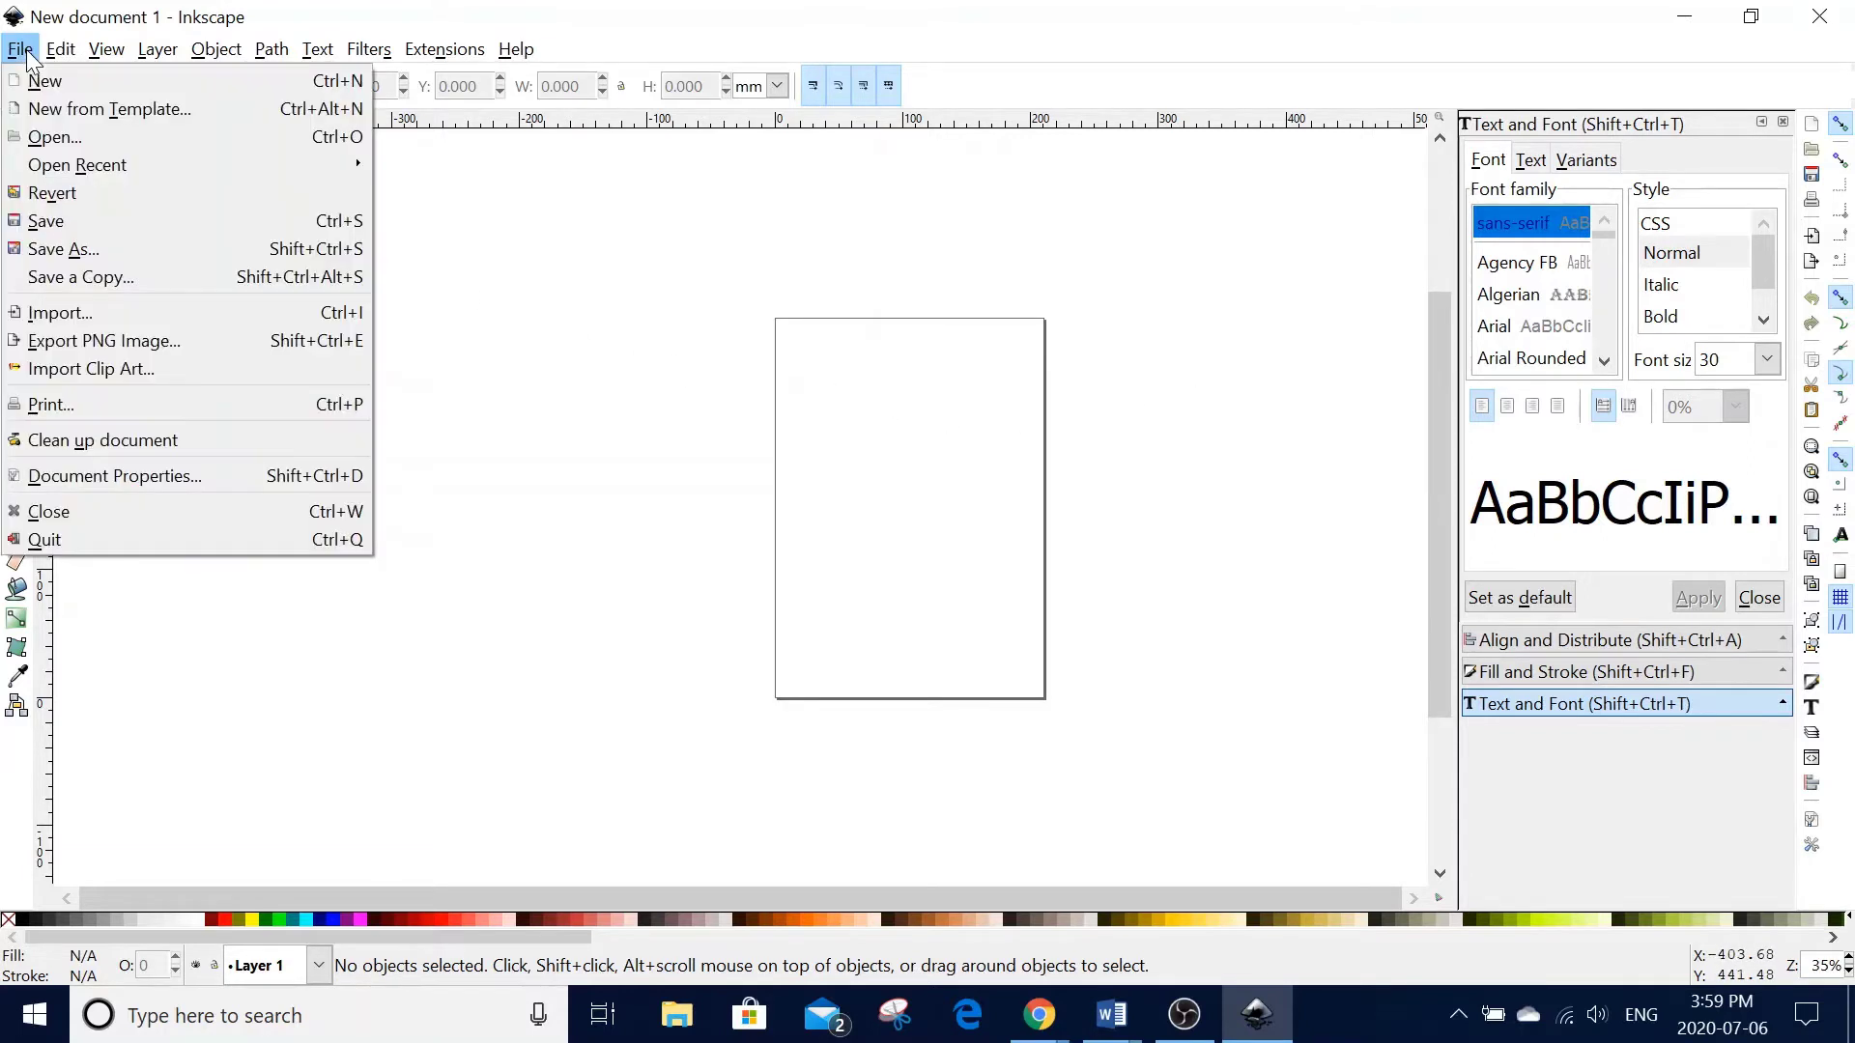
click(145, 475)
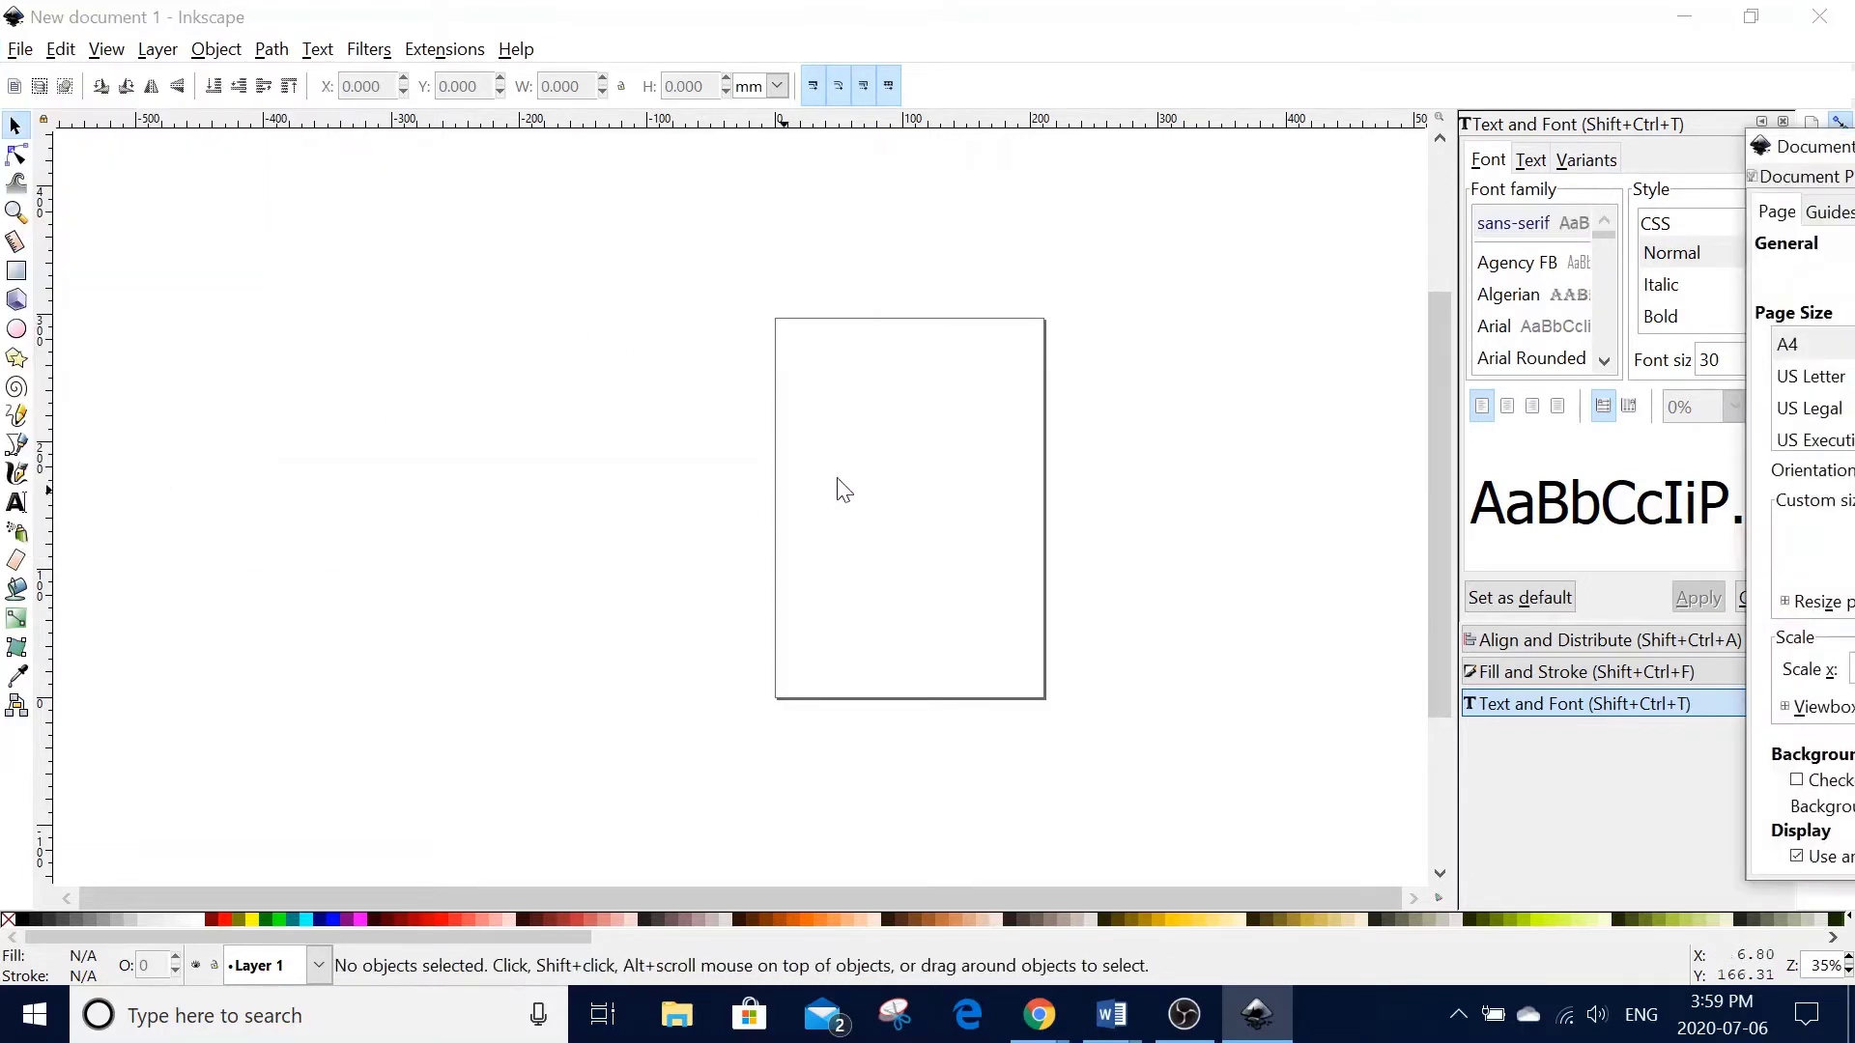
drag(1788, 145, 1244, 124)
click(1797, 510)
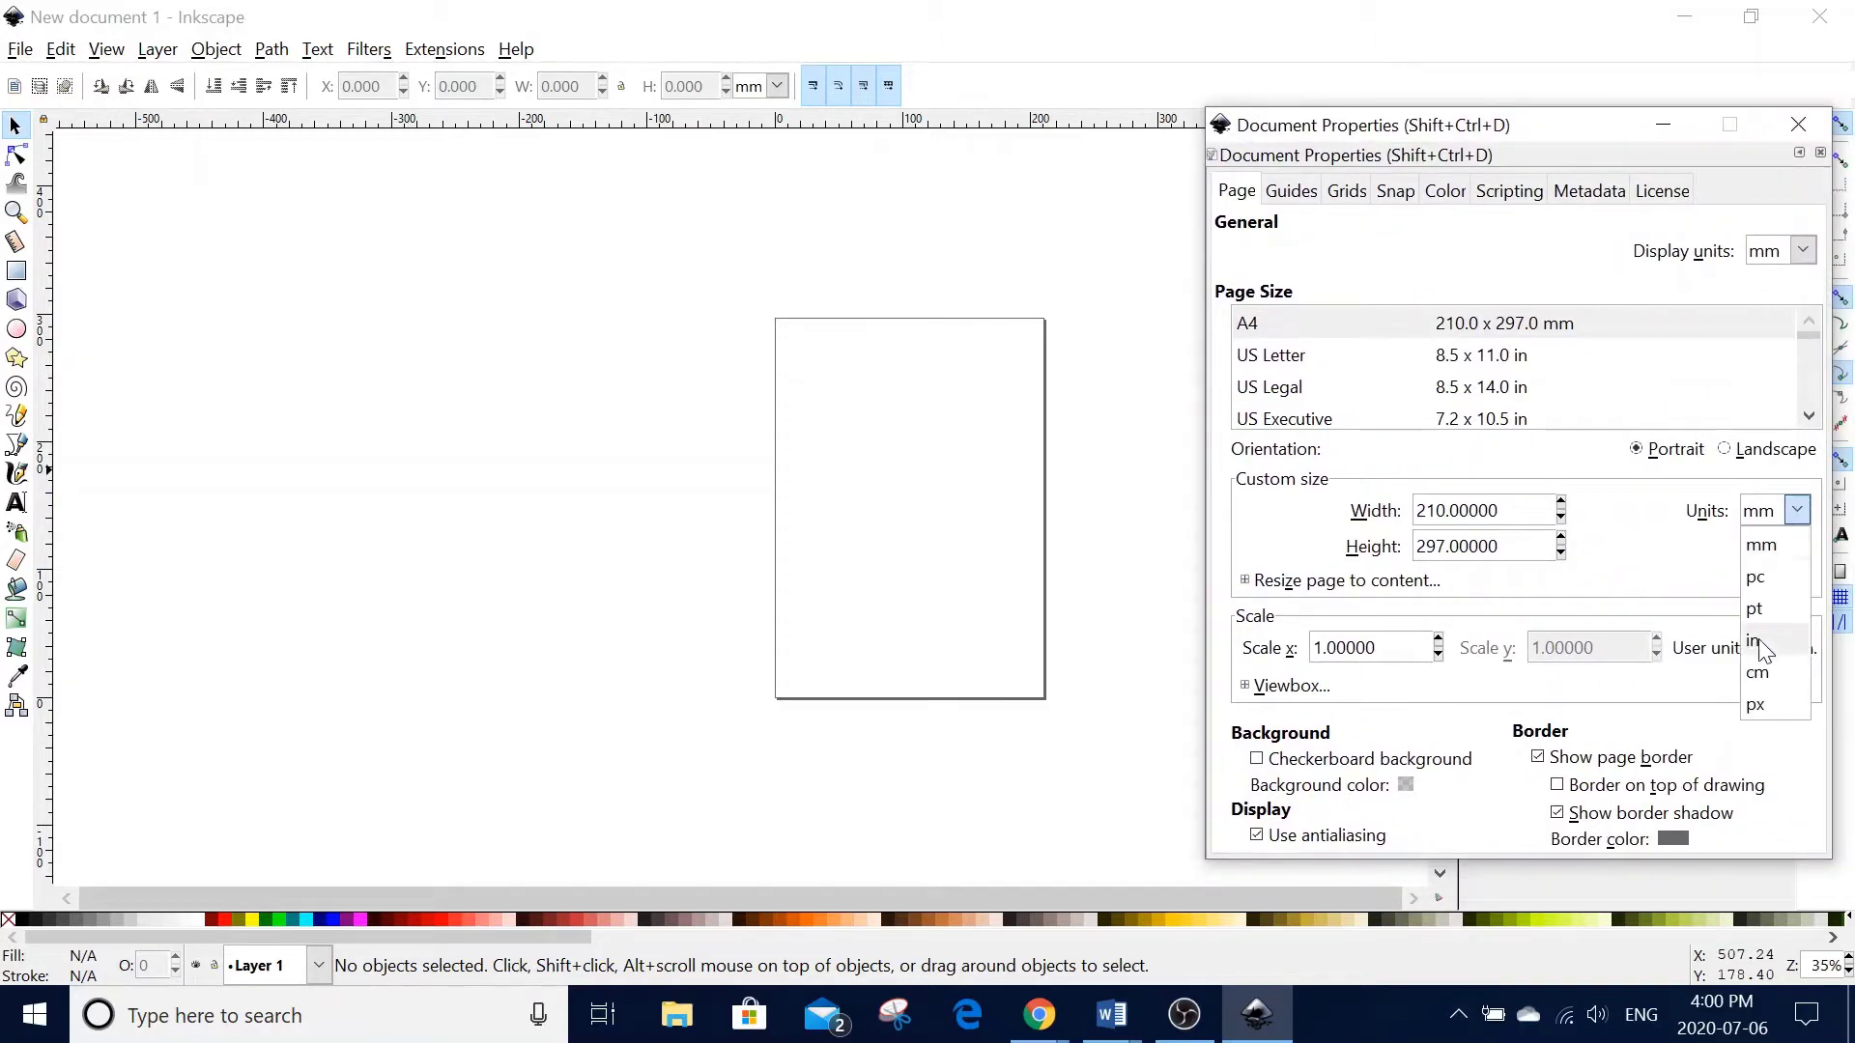
click(1757, 642)
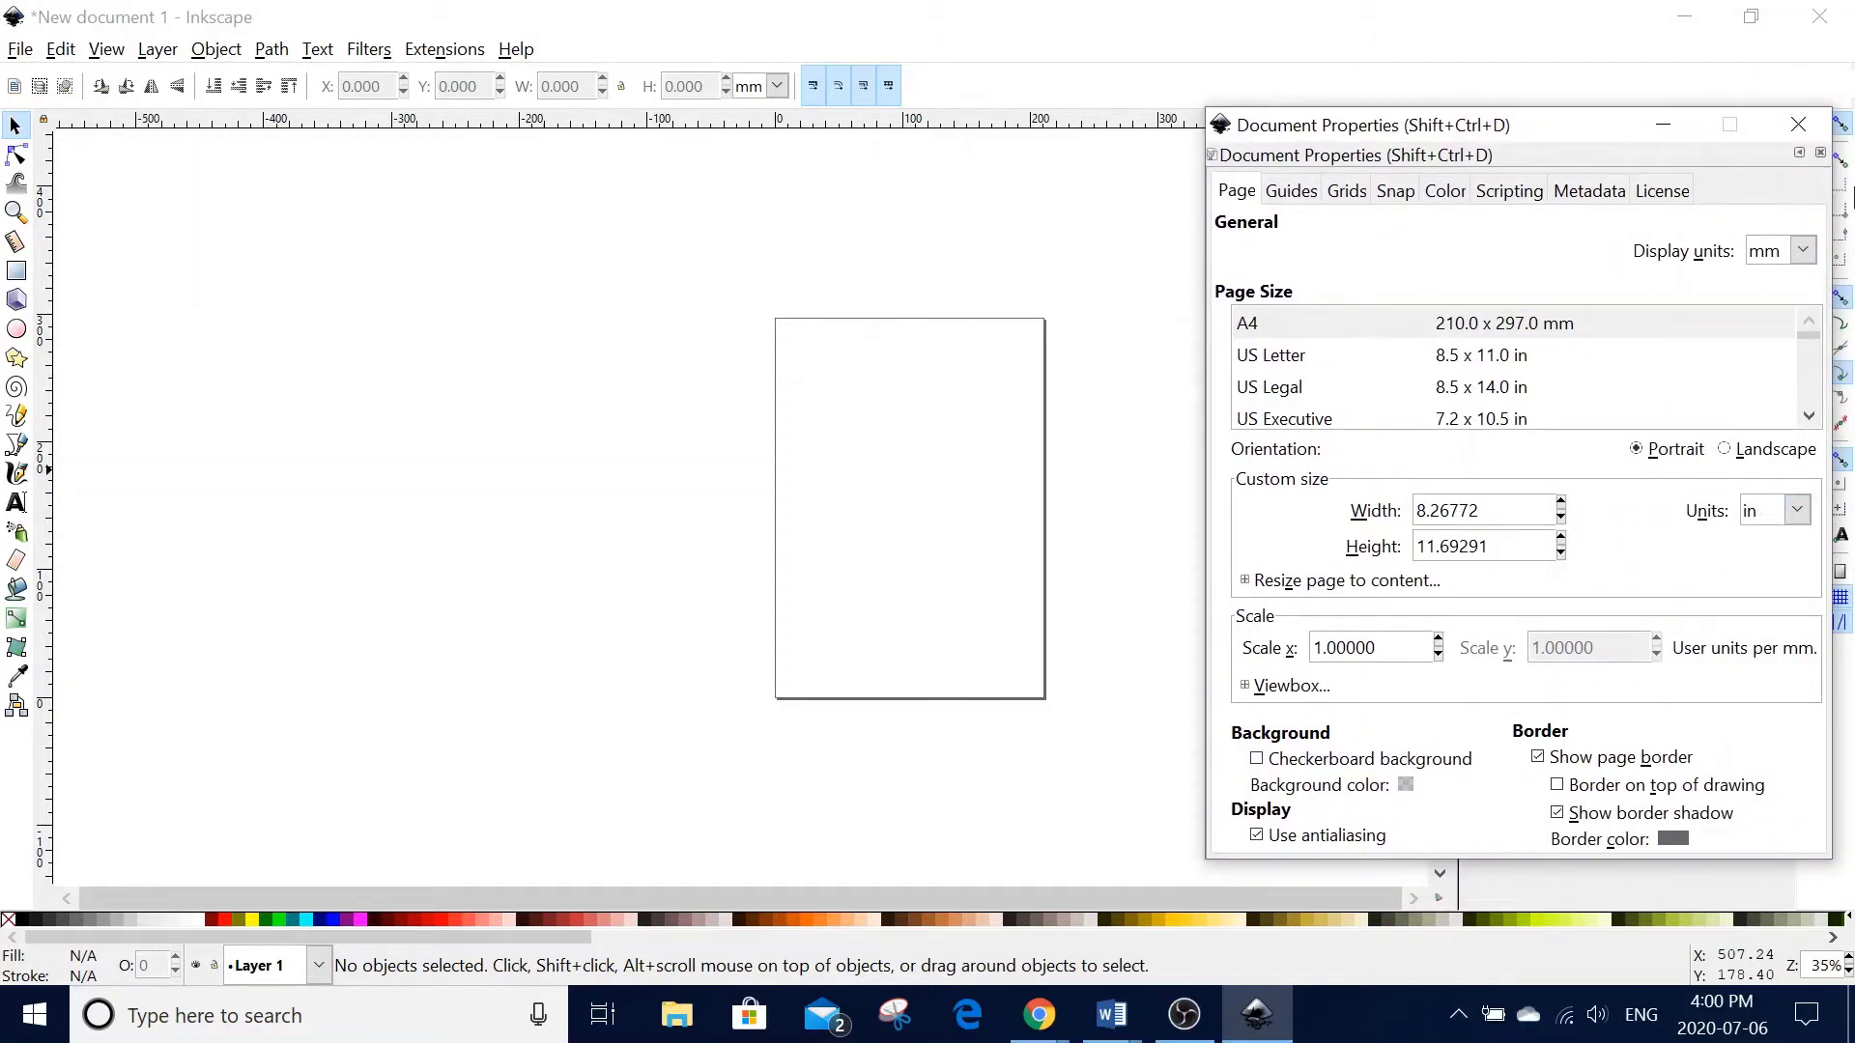
click(1798, 123)
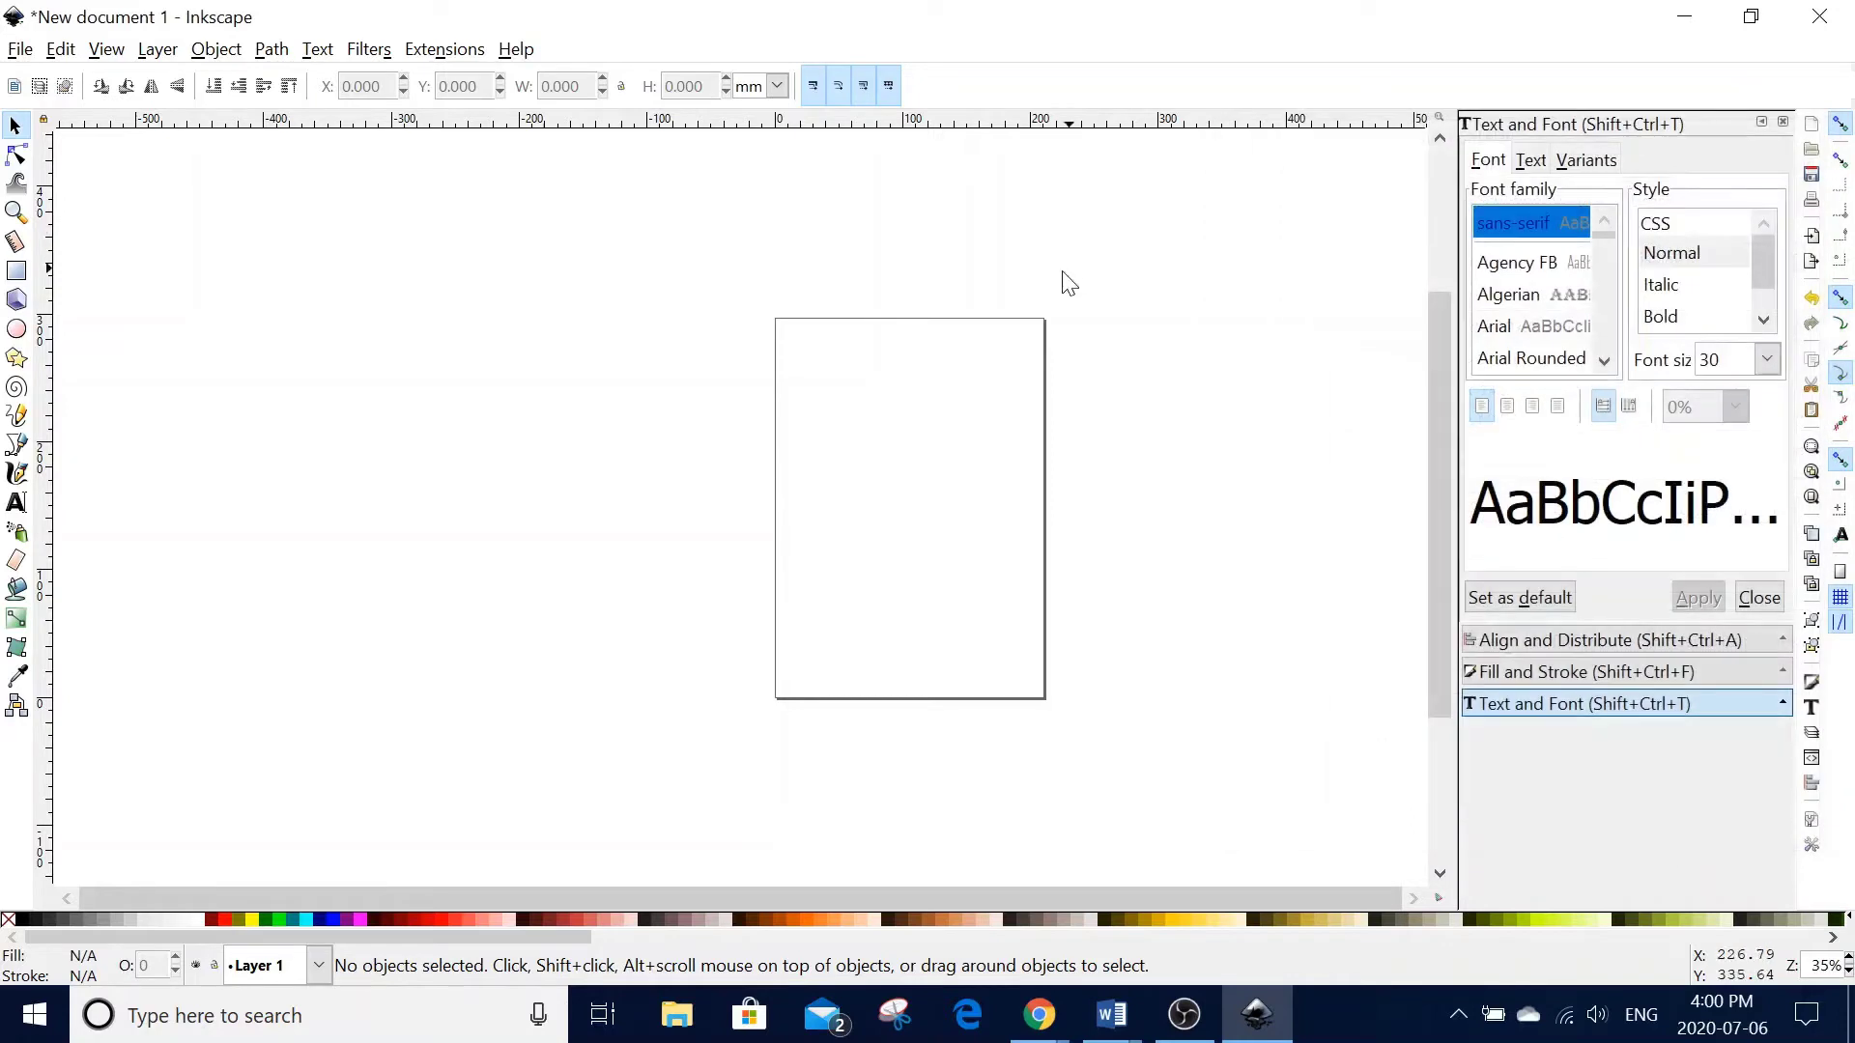
- Draw a rectangle covering the whole page and remove its fill
click(17, 274)
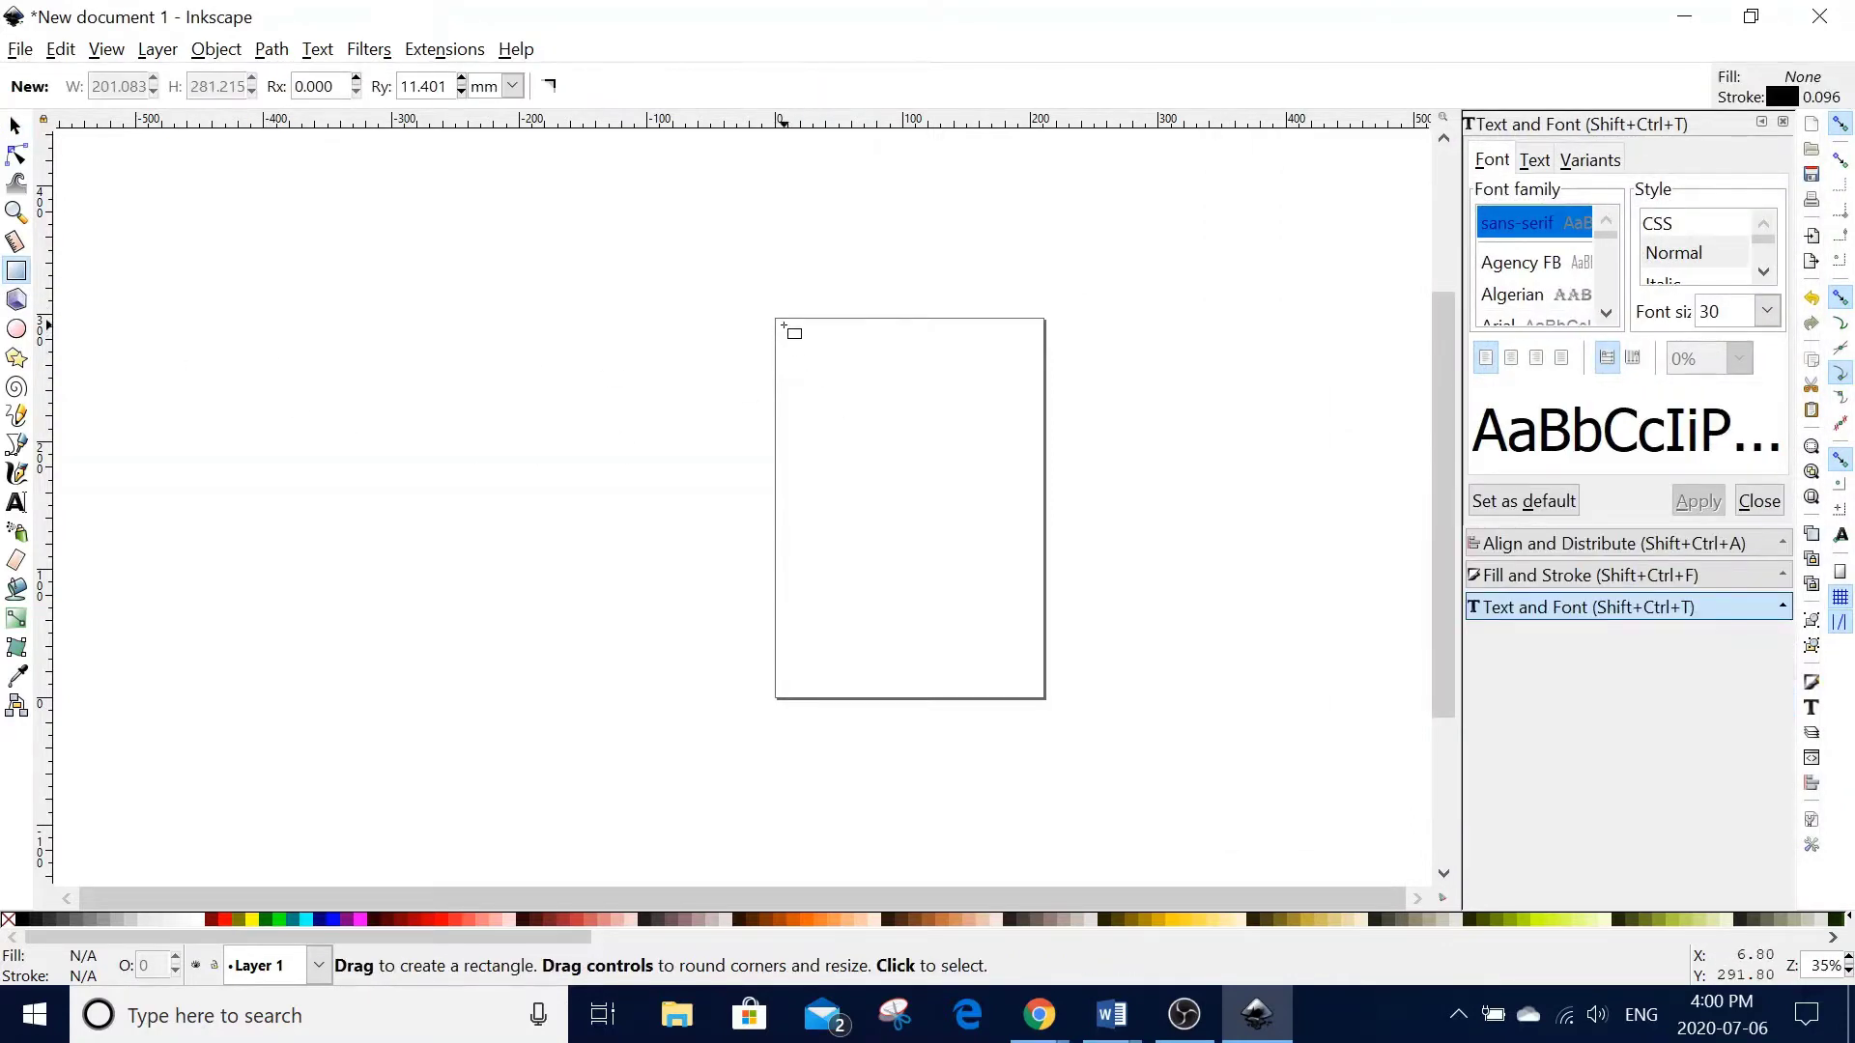
drag(779, 325, 1037, 688)
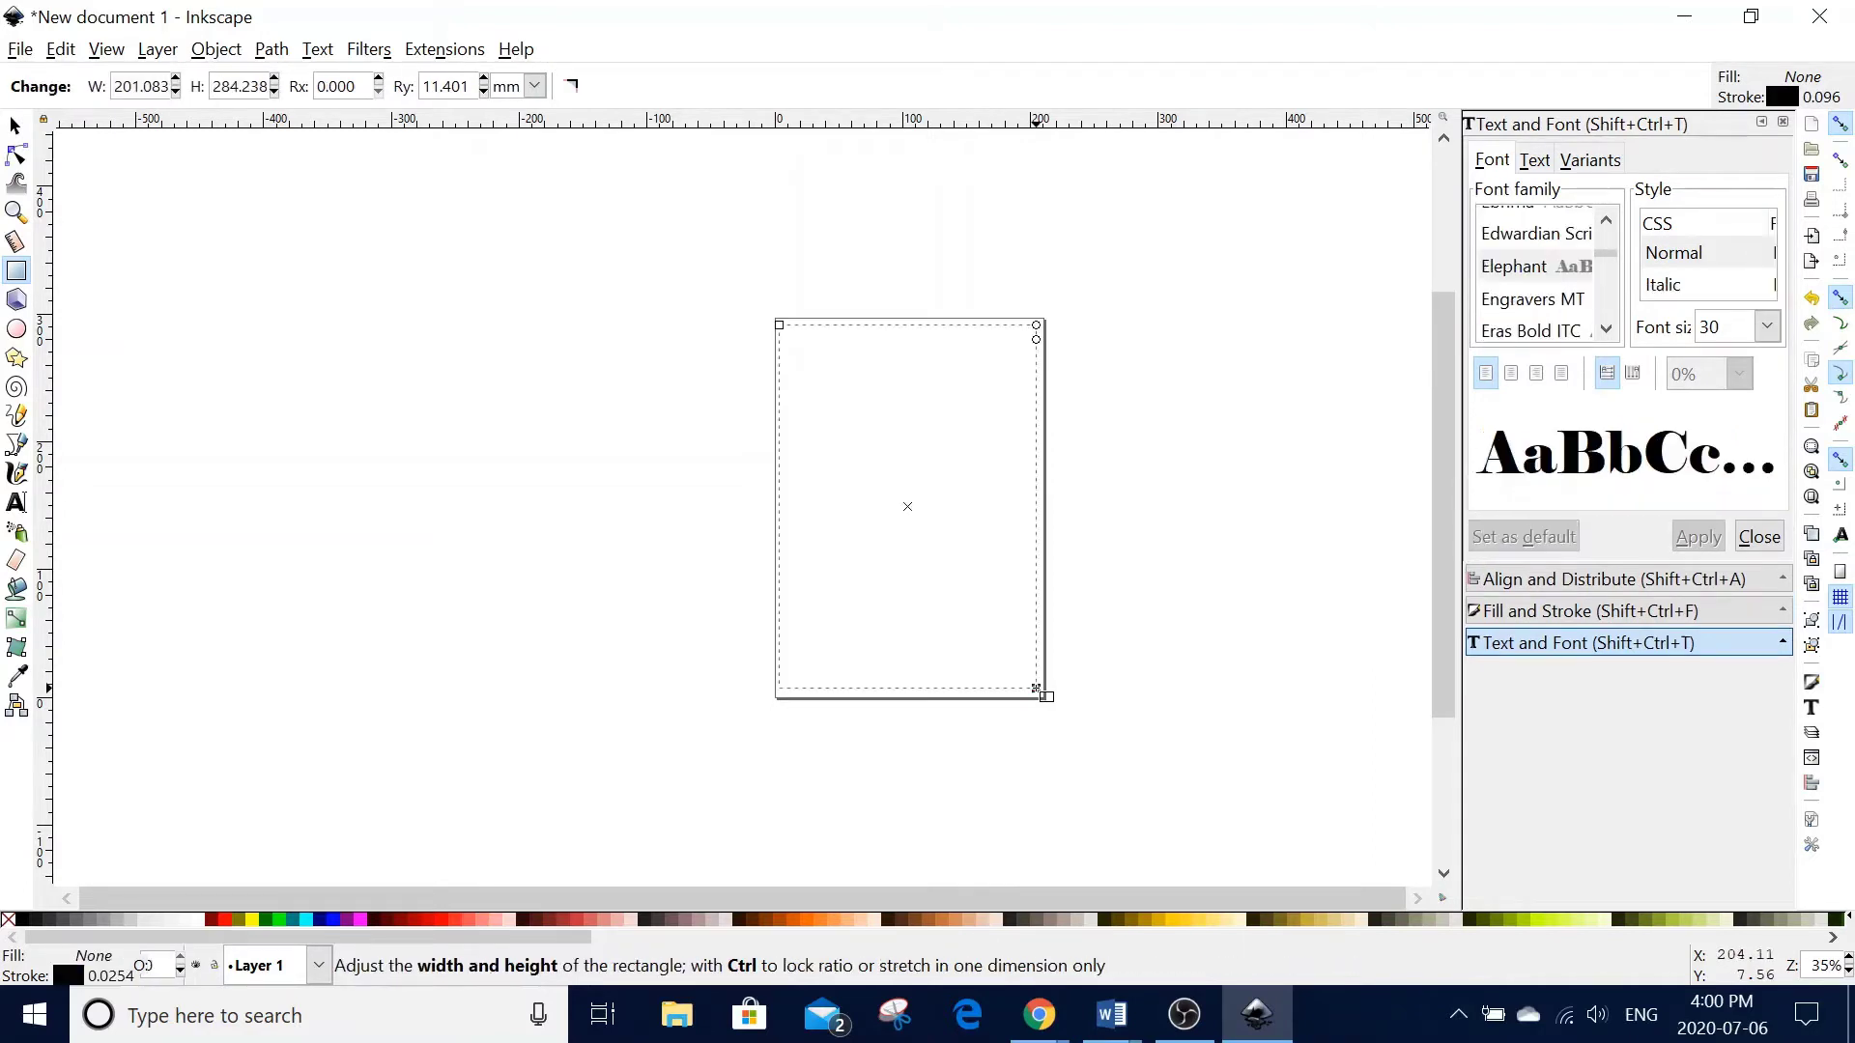
click(1534, 611)
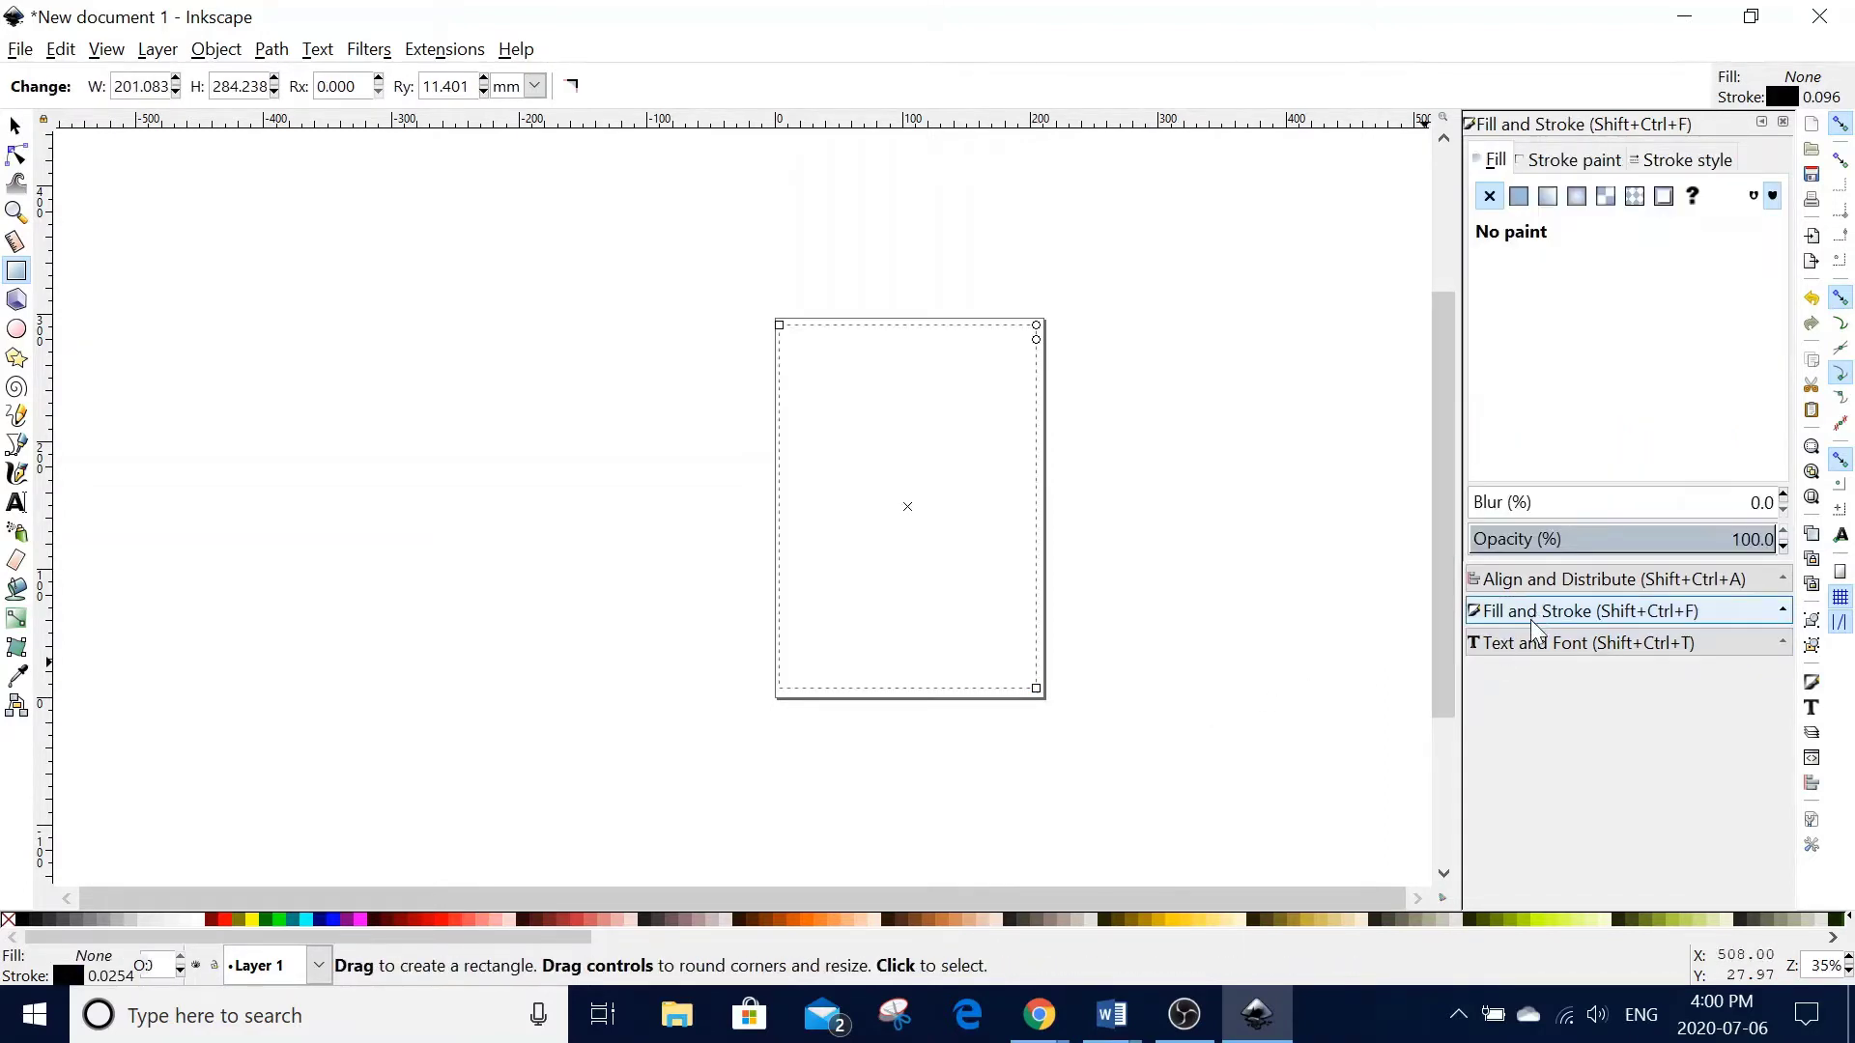
click(1519, 196)
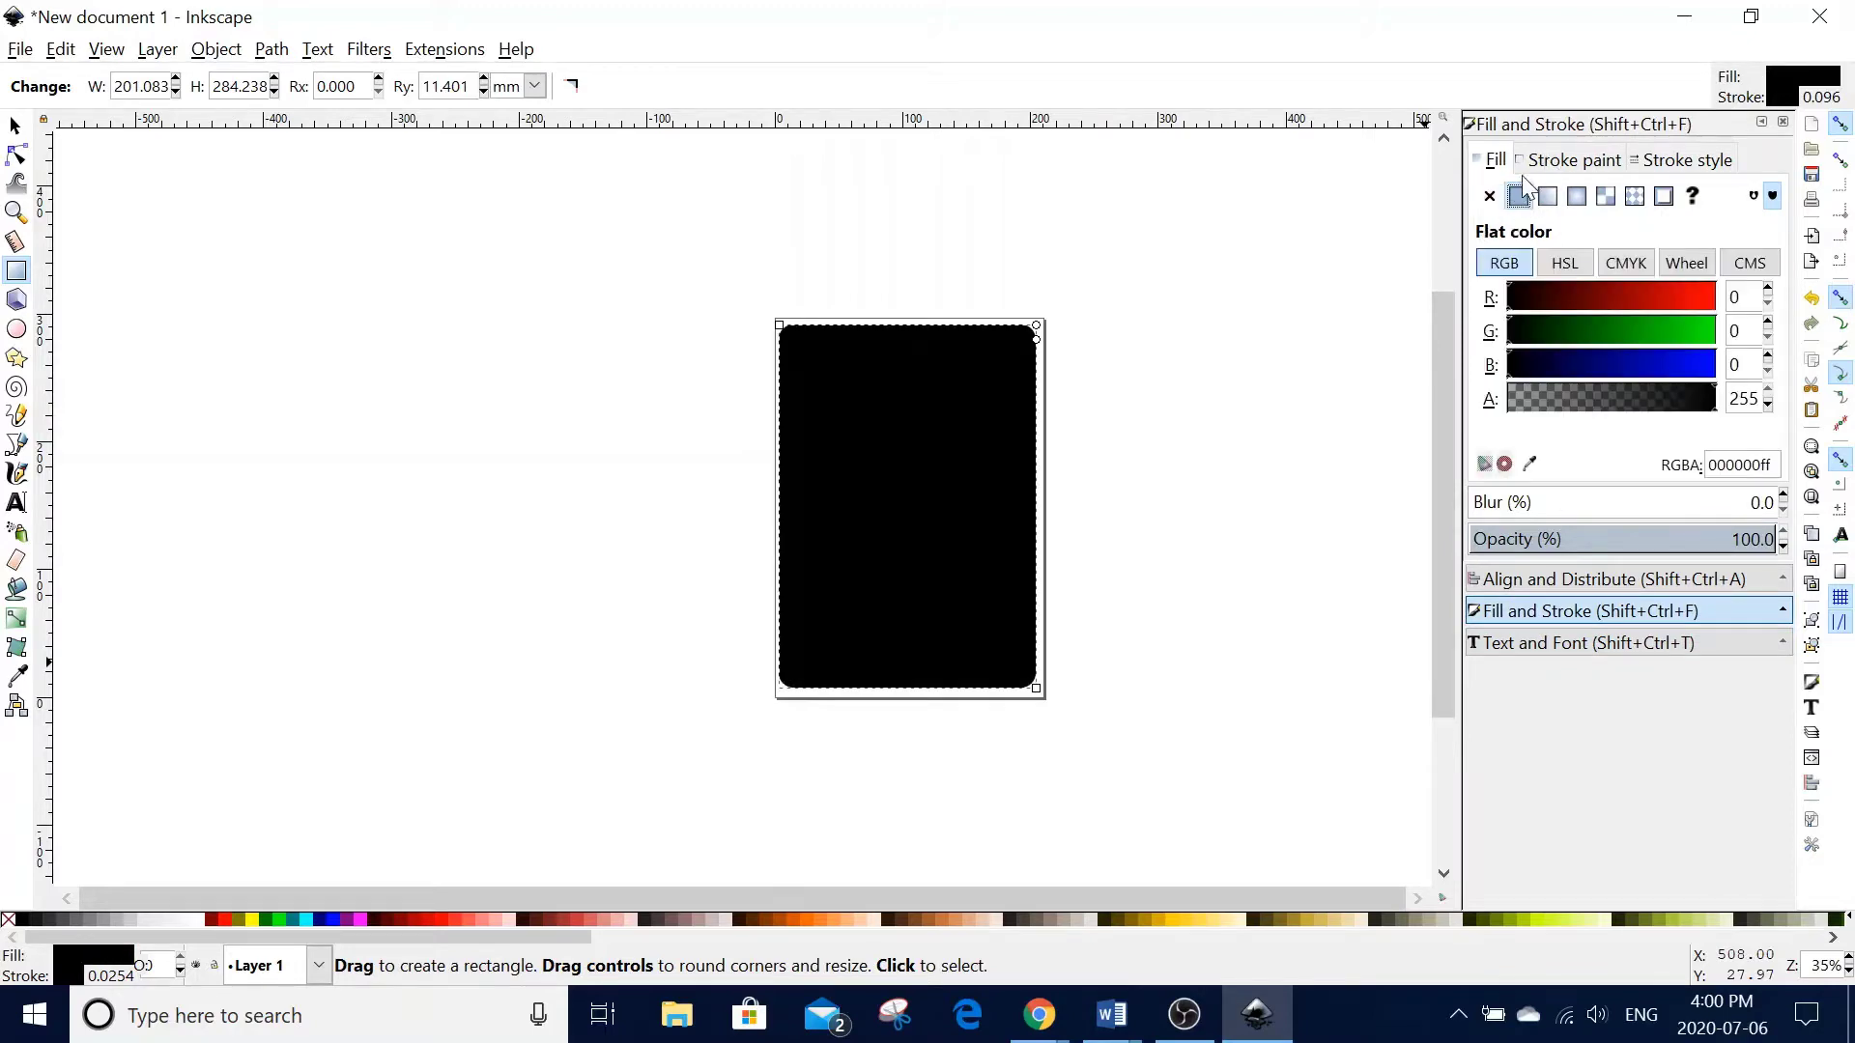
click(1489, 196)
- Give the rectangle a black outline 0.020 in wide
click(1557, 161)
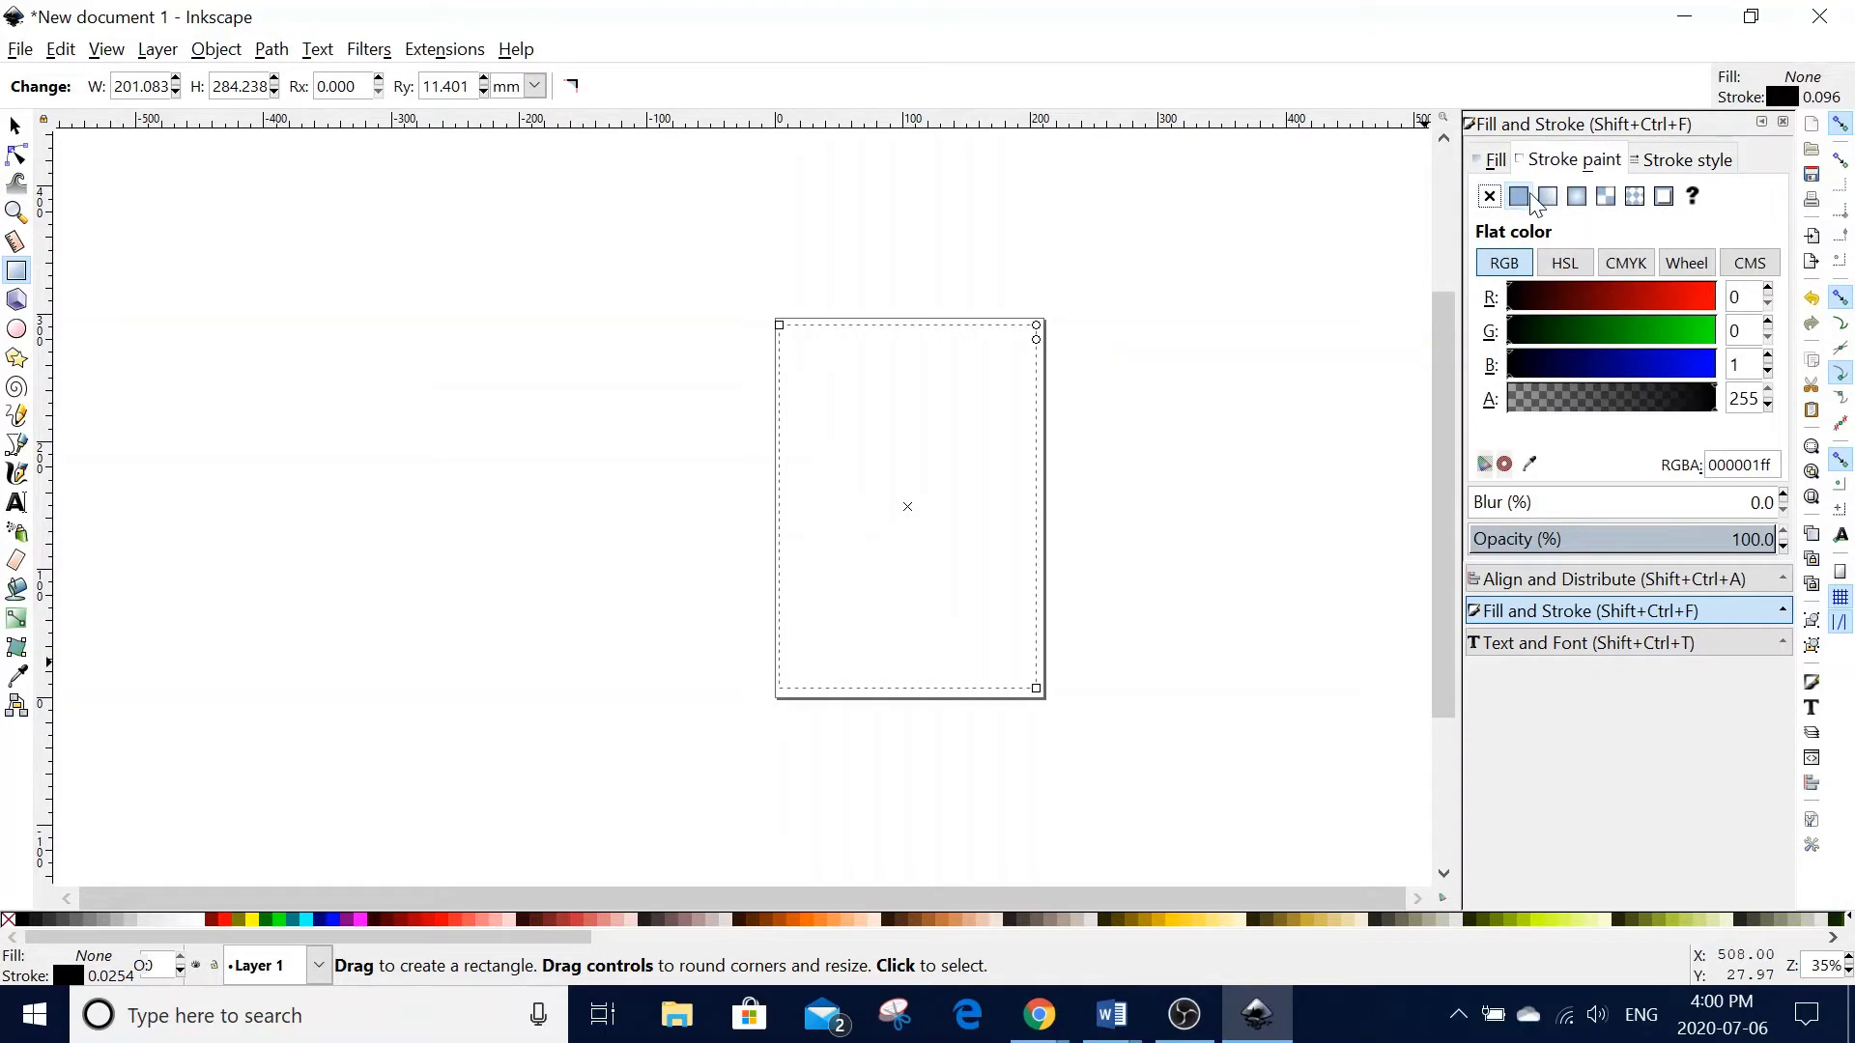
click(1681, 159)
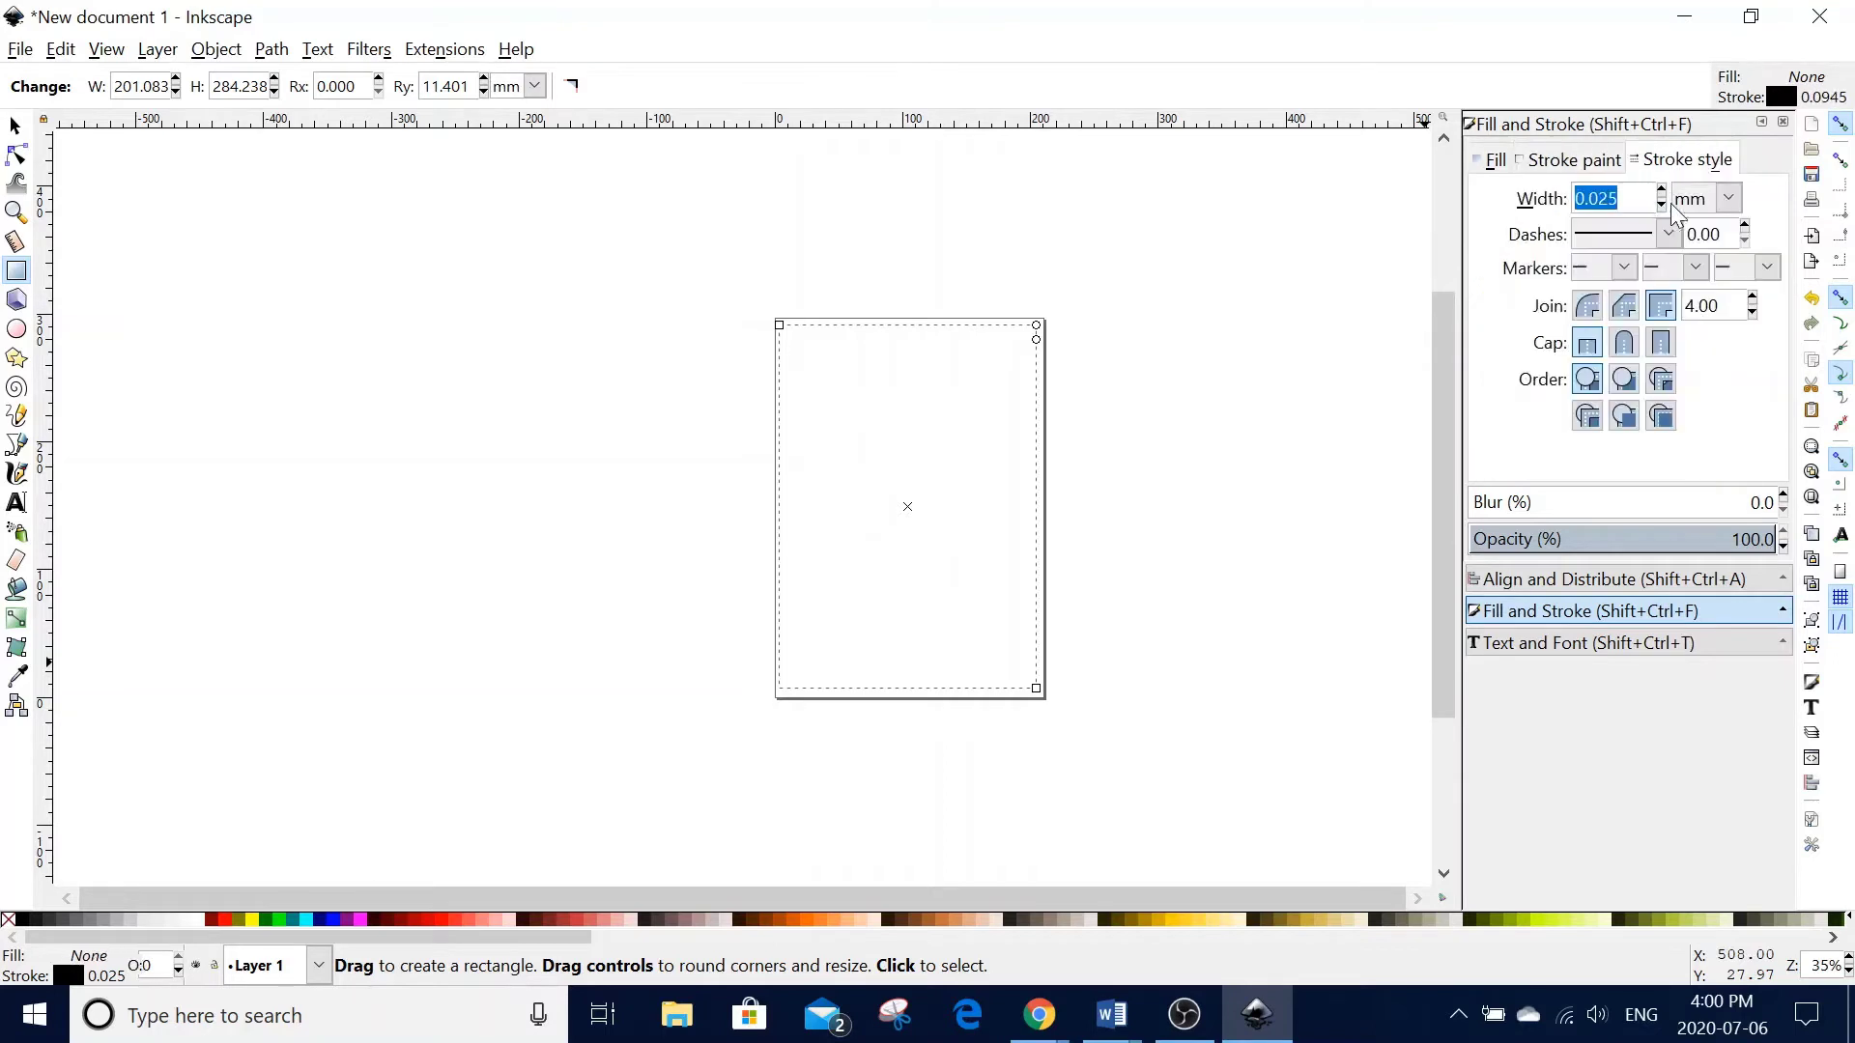
click(1729, 202)
click(1684, 329)
click(1616, 199)
key(BackSpace)
key(BackSpace)
key(BackSpace)
text(020)
key(Return)
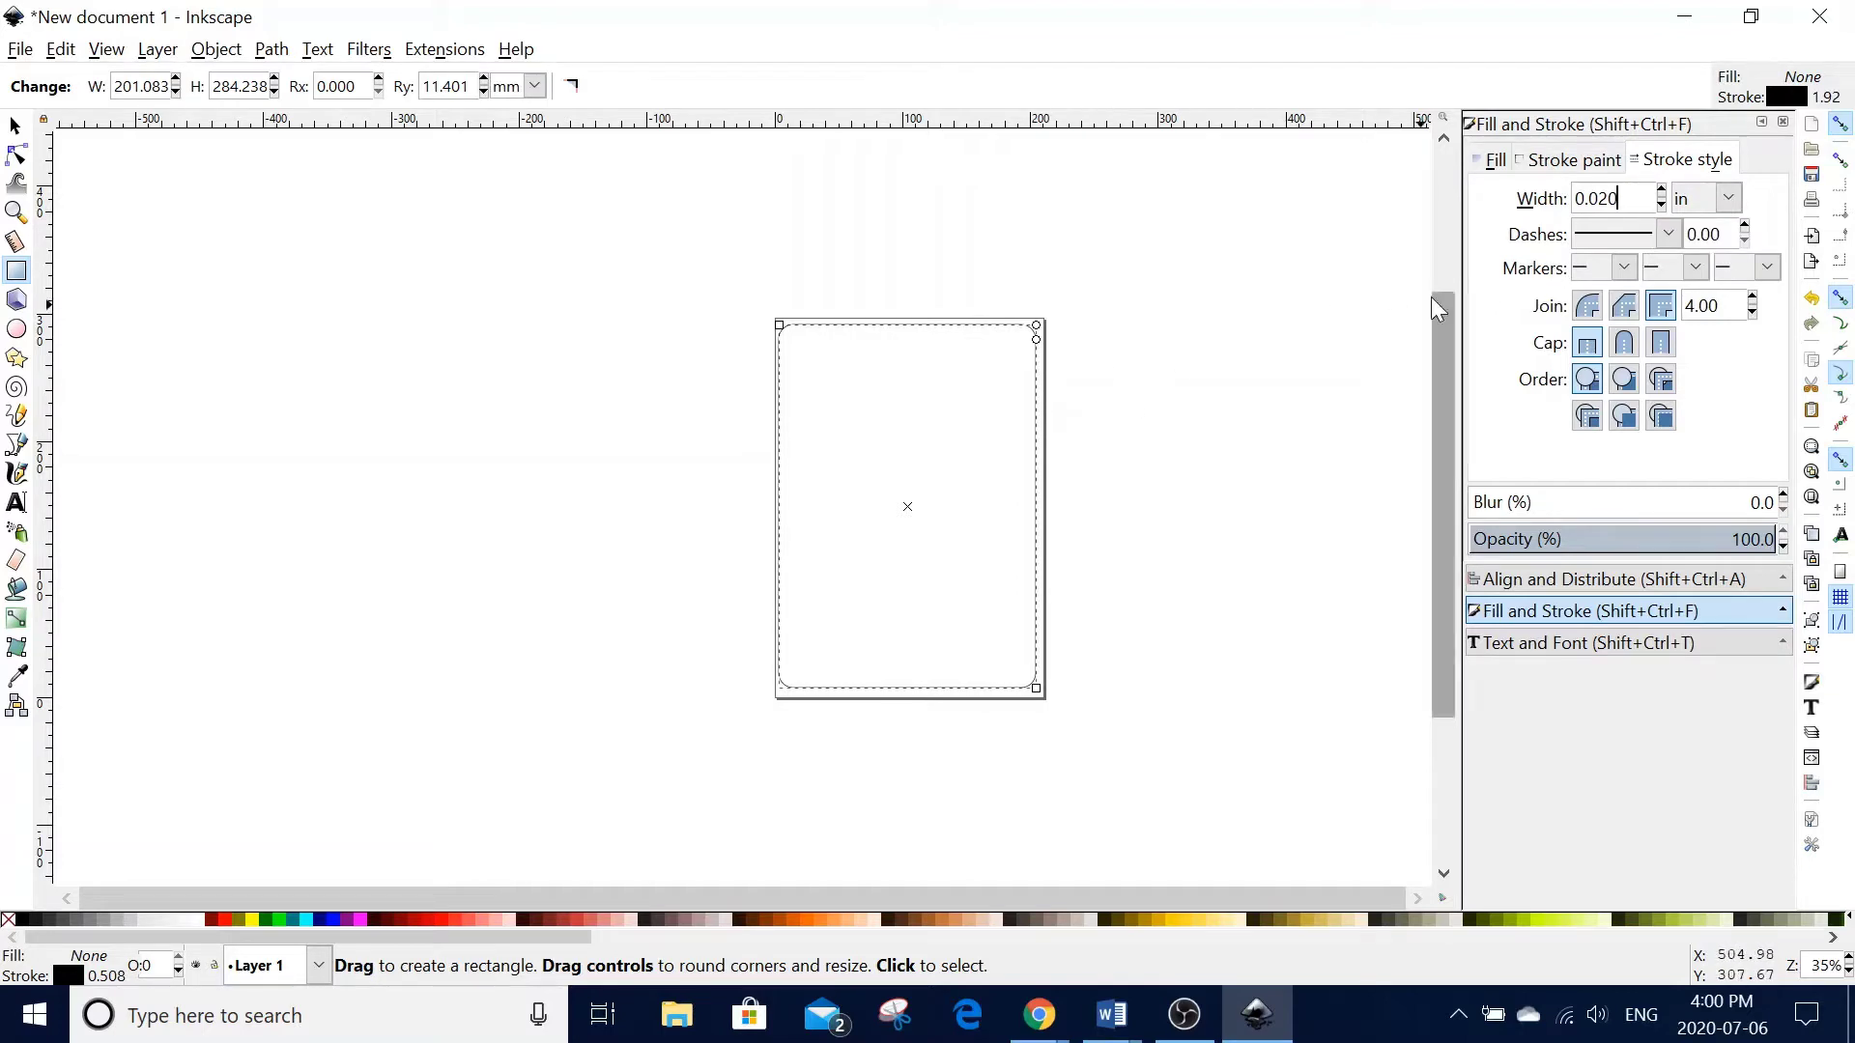
- Zoom in and make the border rectangle's corners much more rounded
click(15, 126)
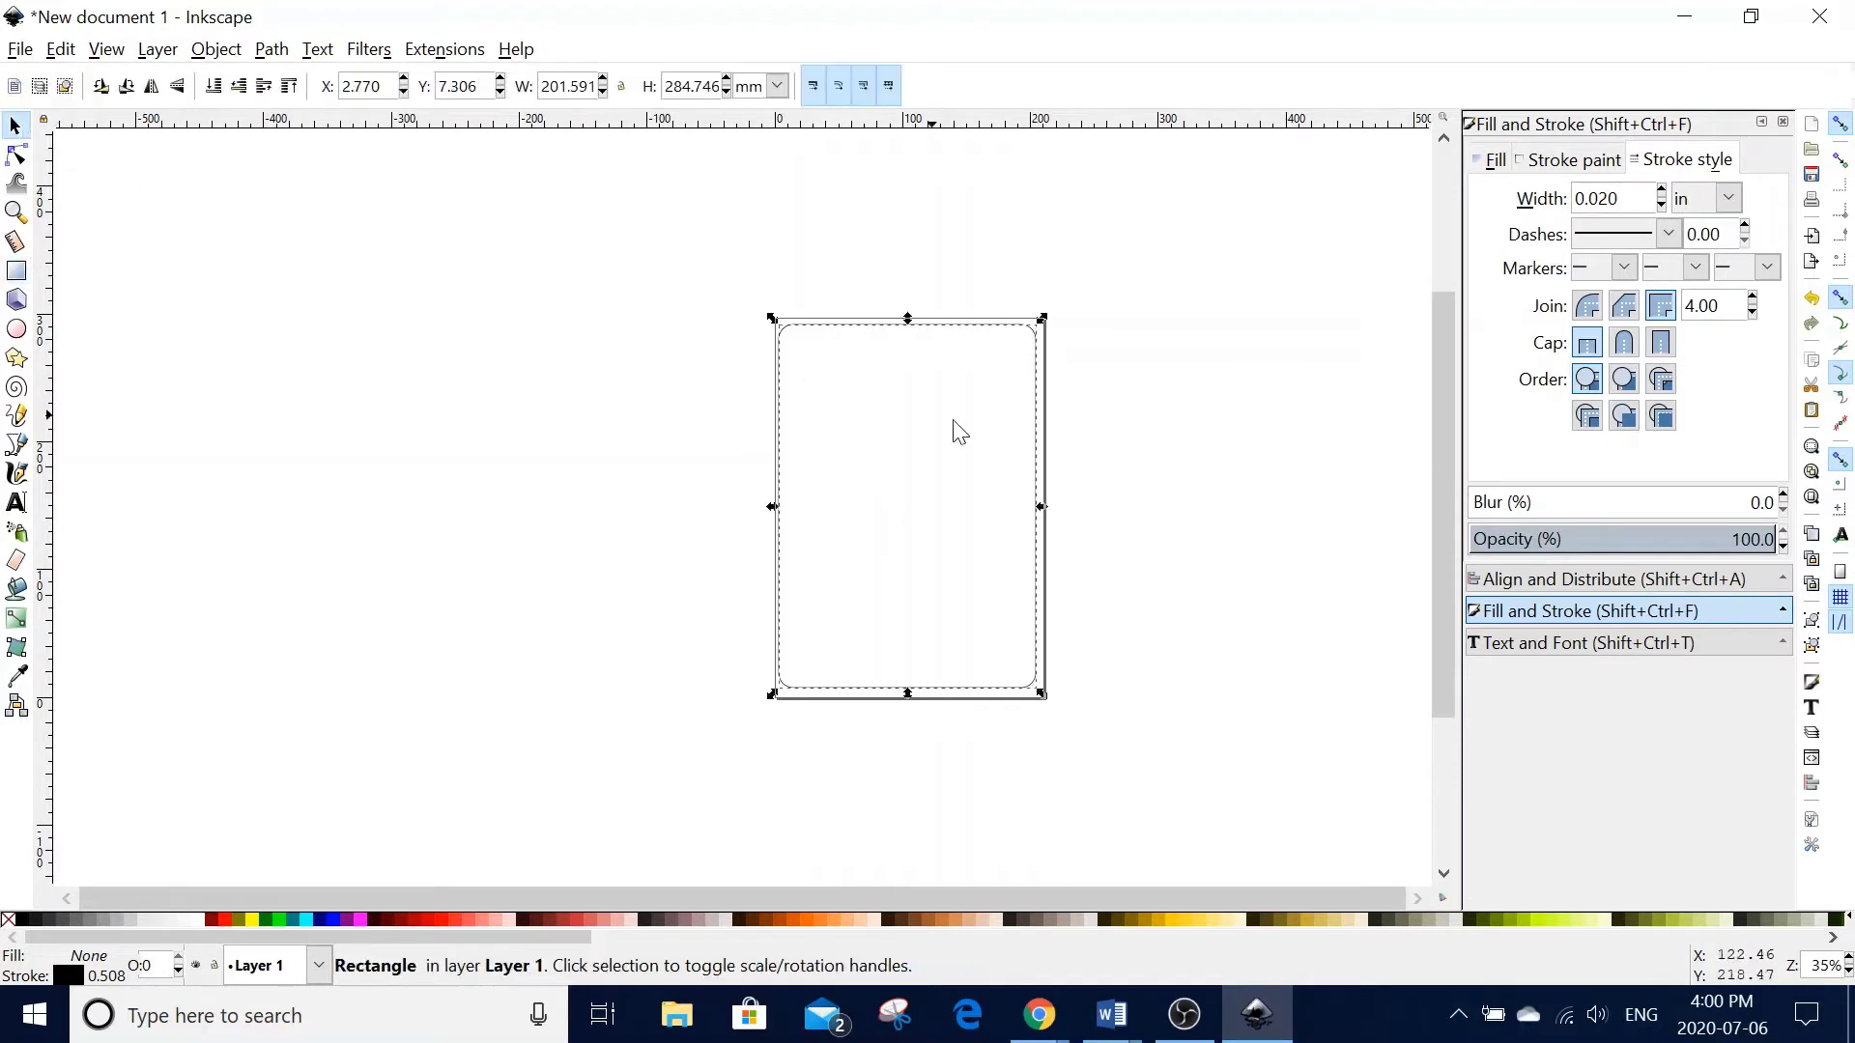
text(=)
click(1138, 431)
key(=)
key(=)
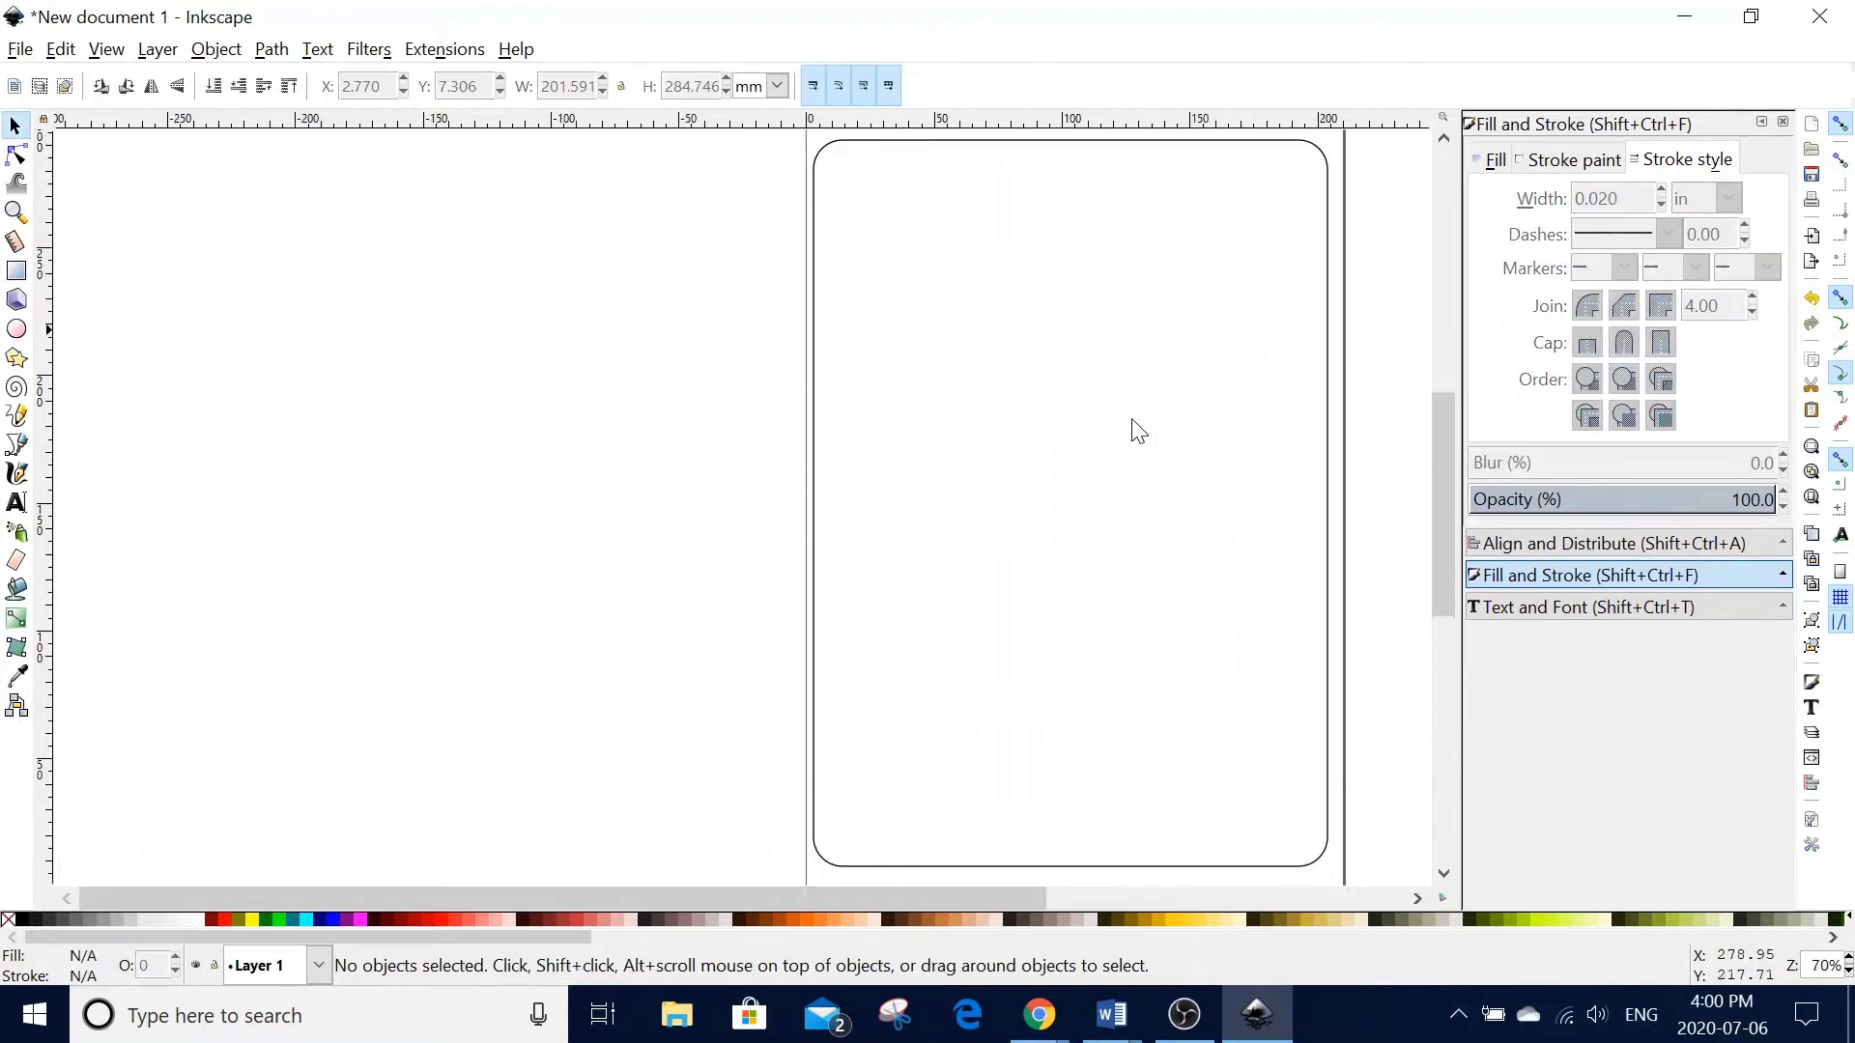
drag(871, 894, 1067, 766)
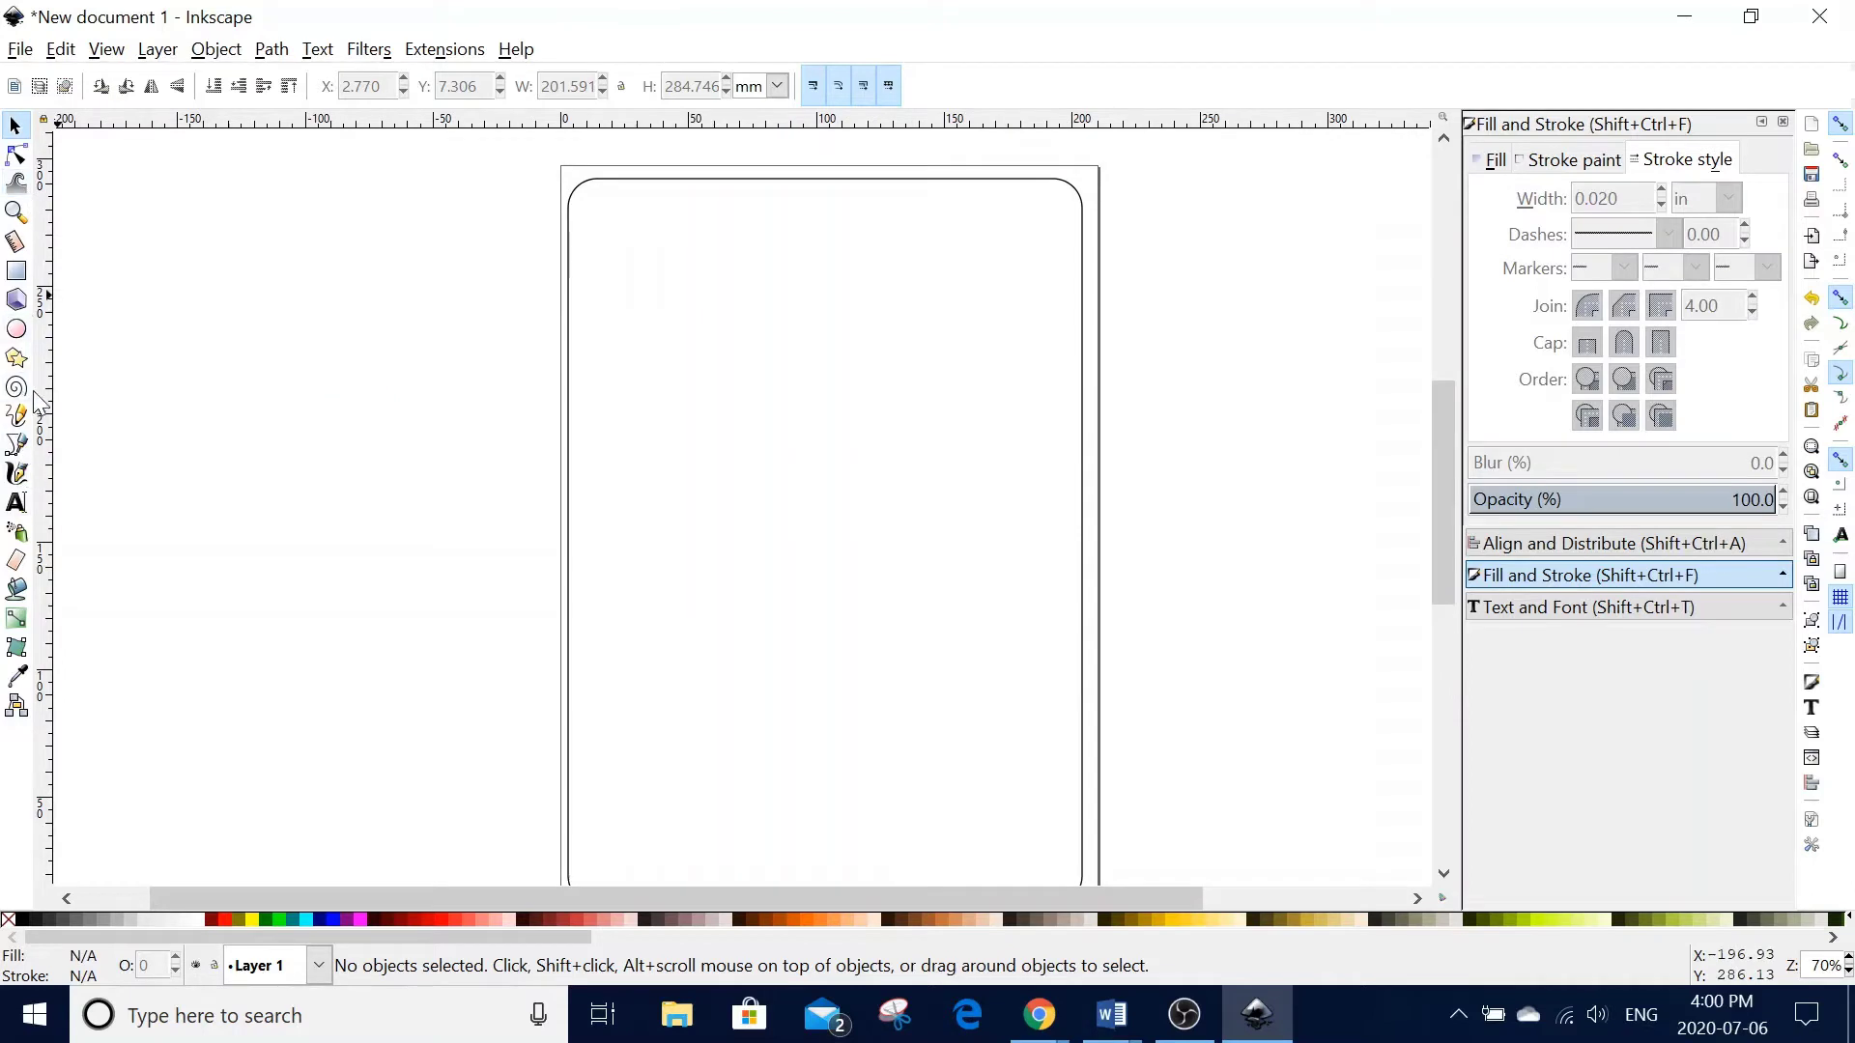
click(994, 182)
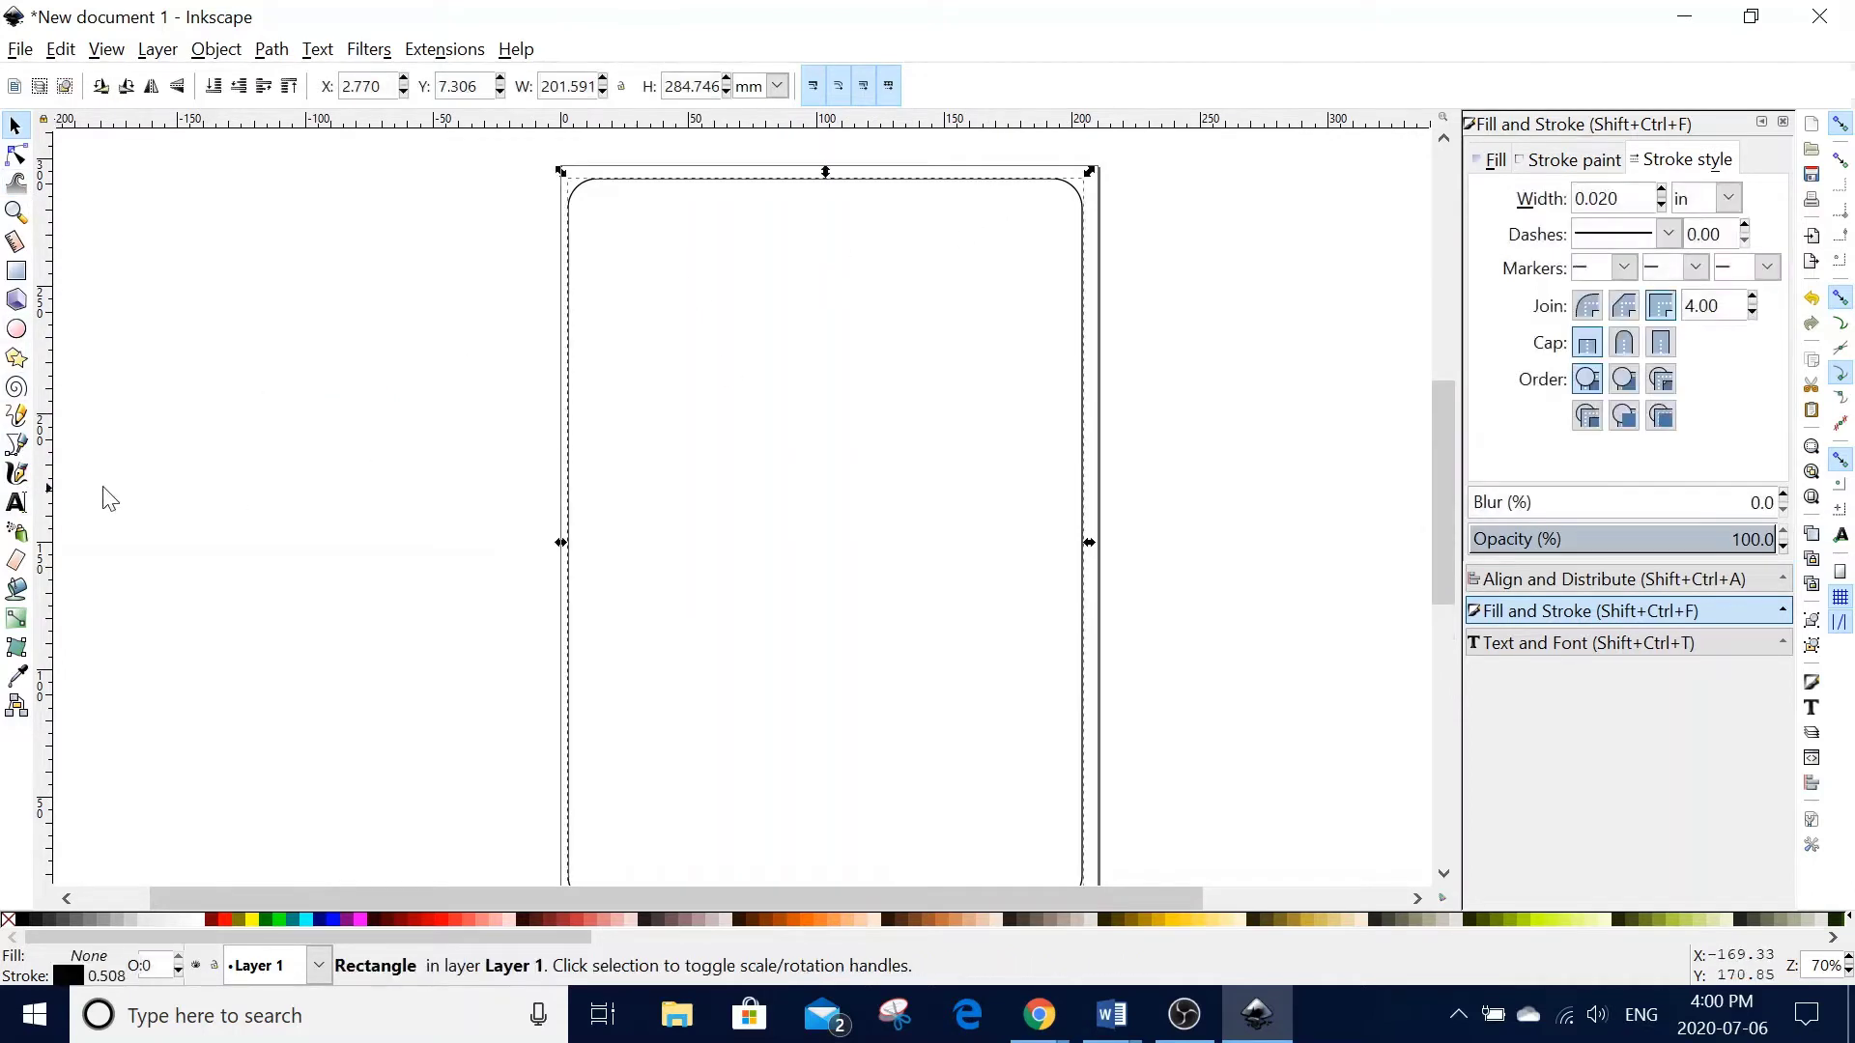
click(18, 272)
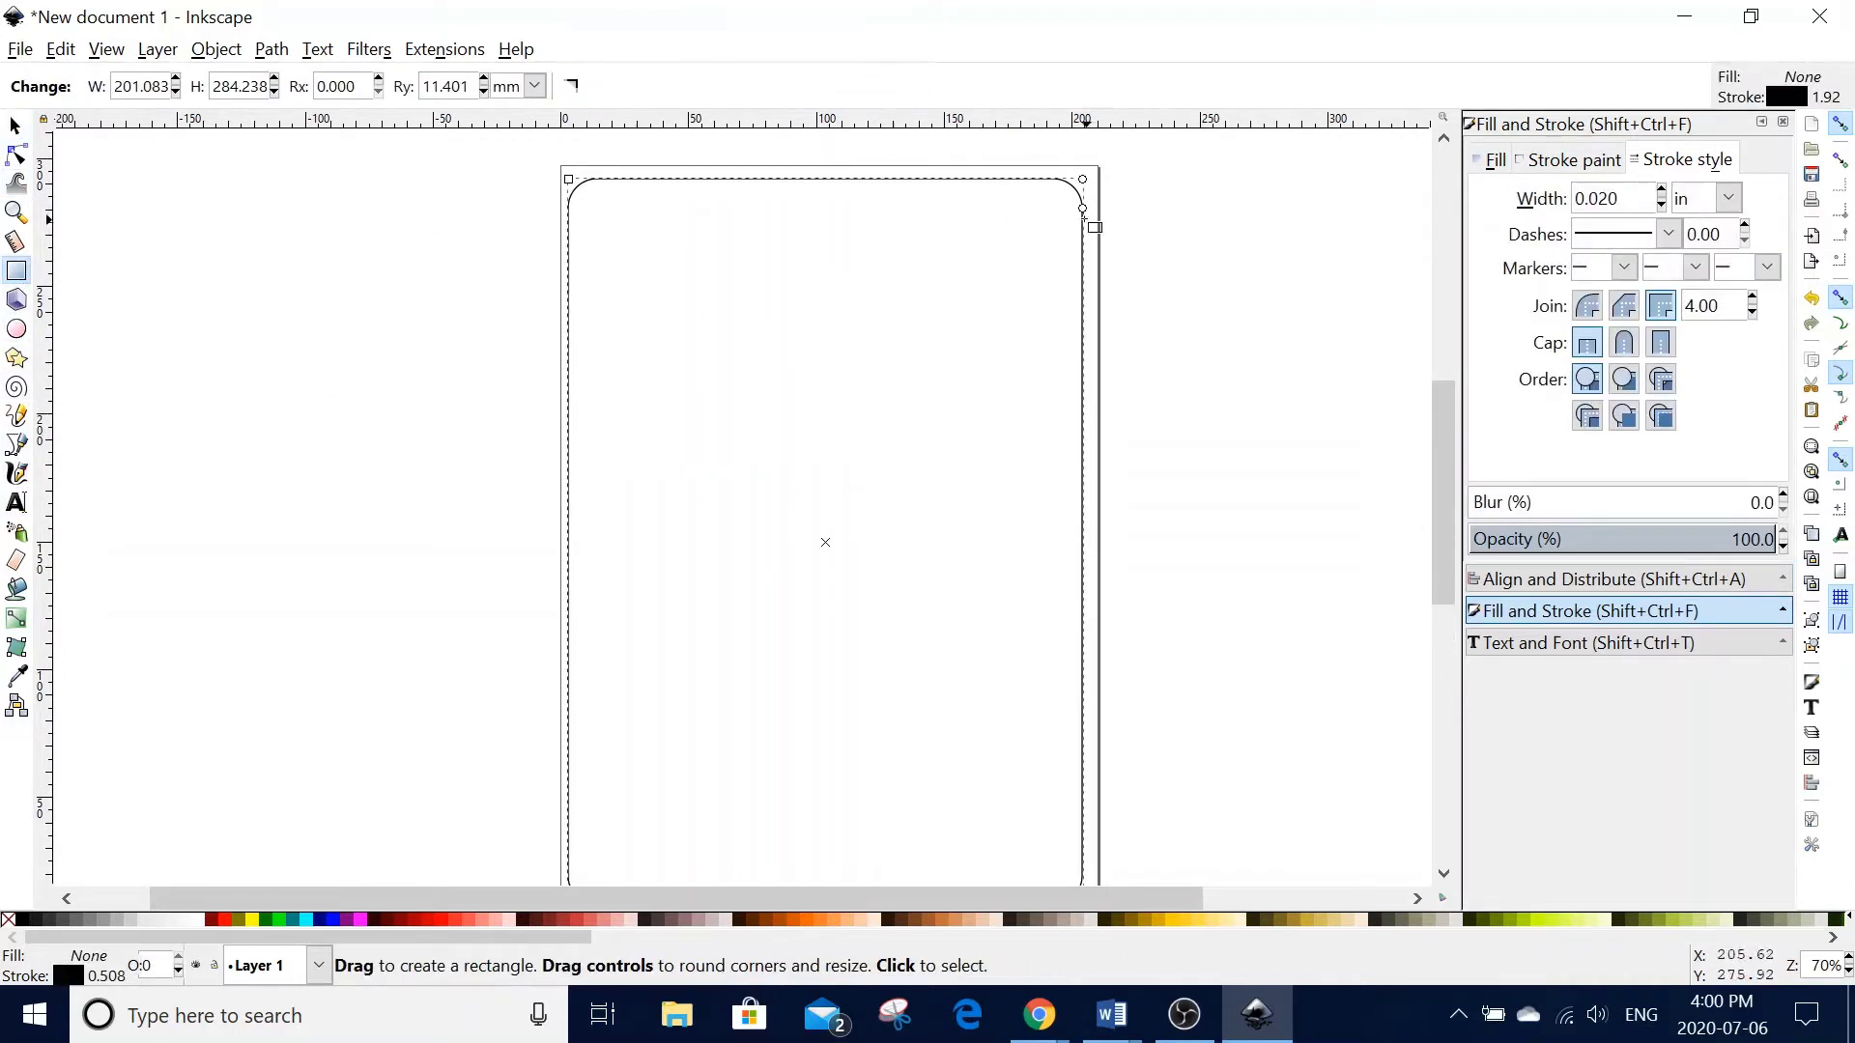
mouse_move(1082, 208)
mouse_down()
mouse_move(1097, 285)
mouse_move(1112, 215)
mouse_up()
- Show the rectangle's size in inches: 7.937 × 11.210 at position 0.109, 0.288
click(14, 125)
scroll(1322, 492, down, 1)
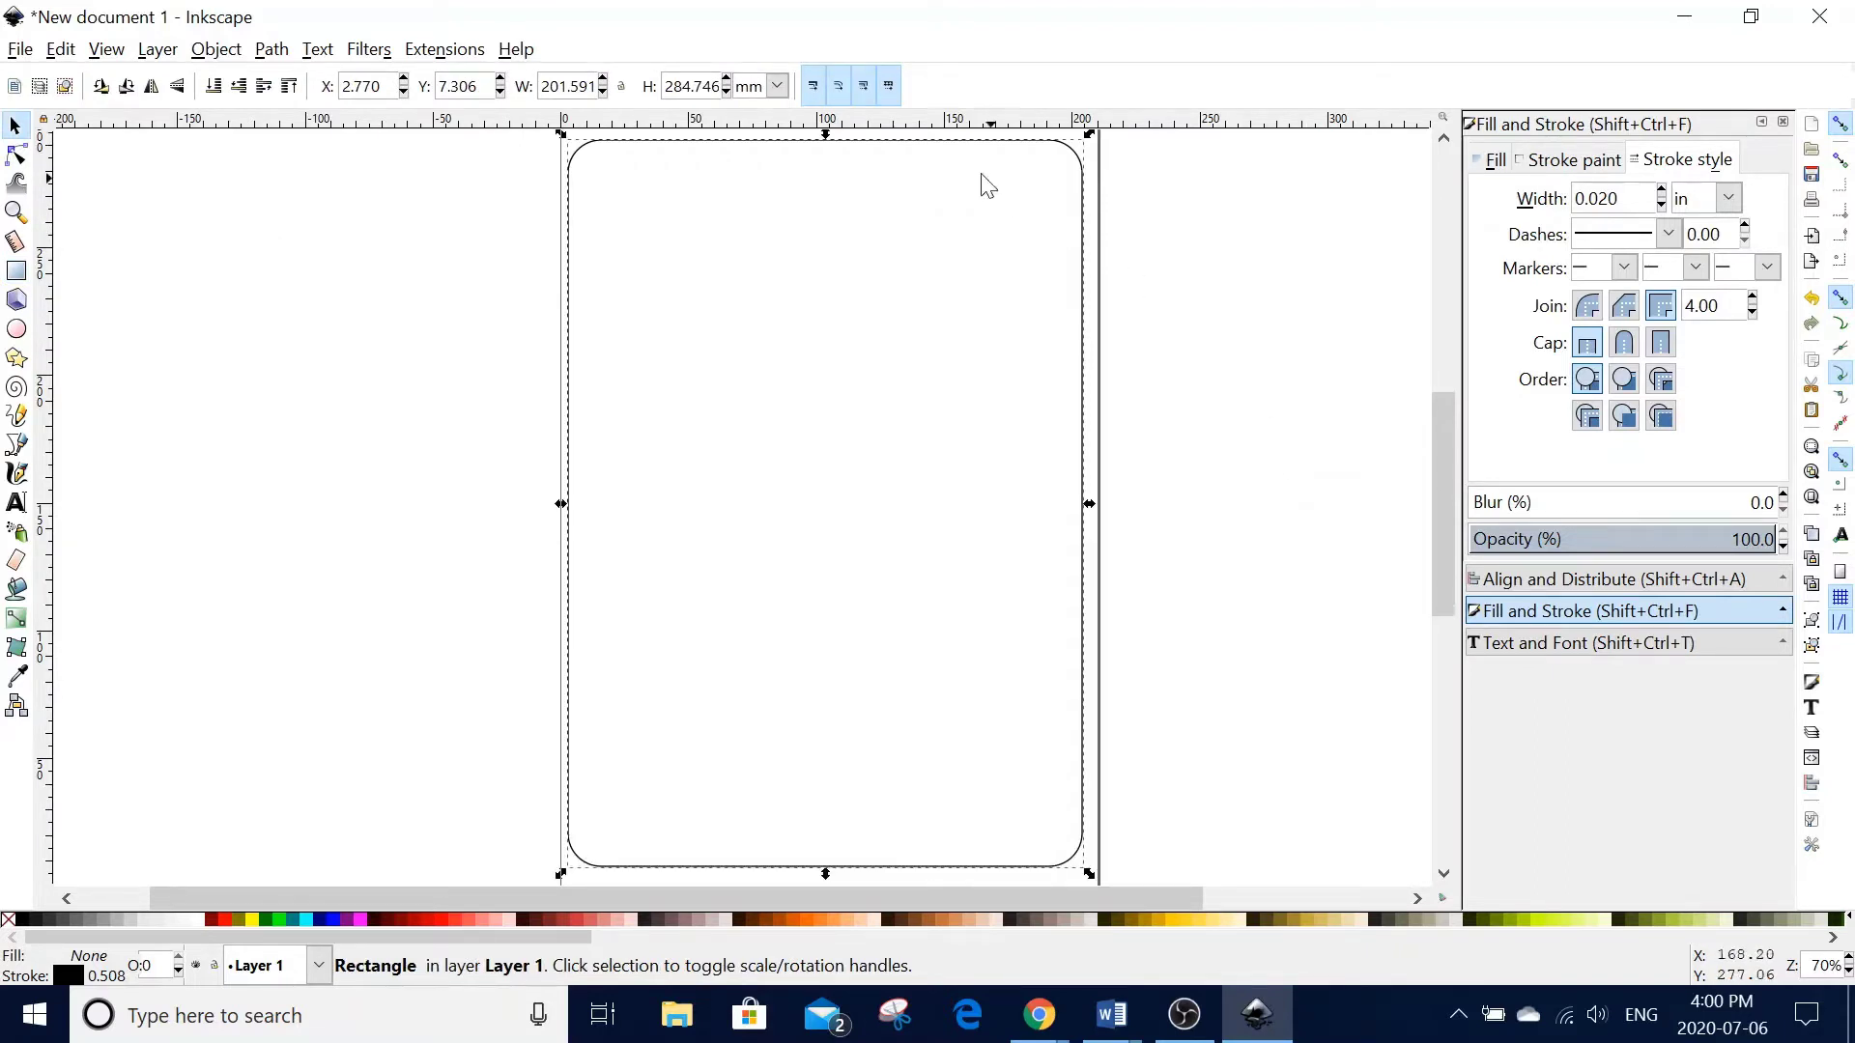
click(777, 86)
click(749, 215)
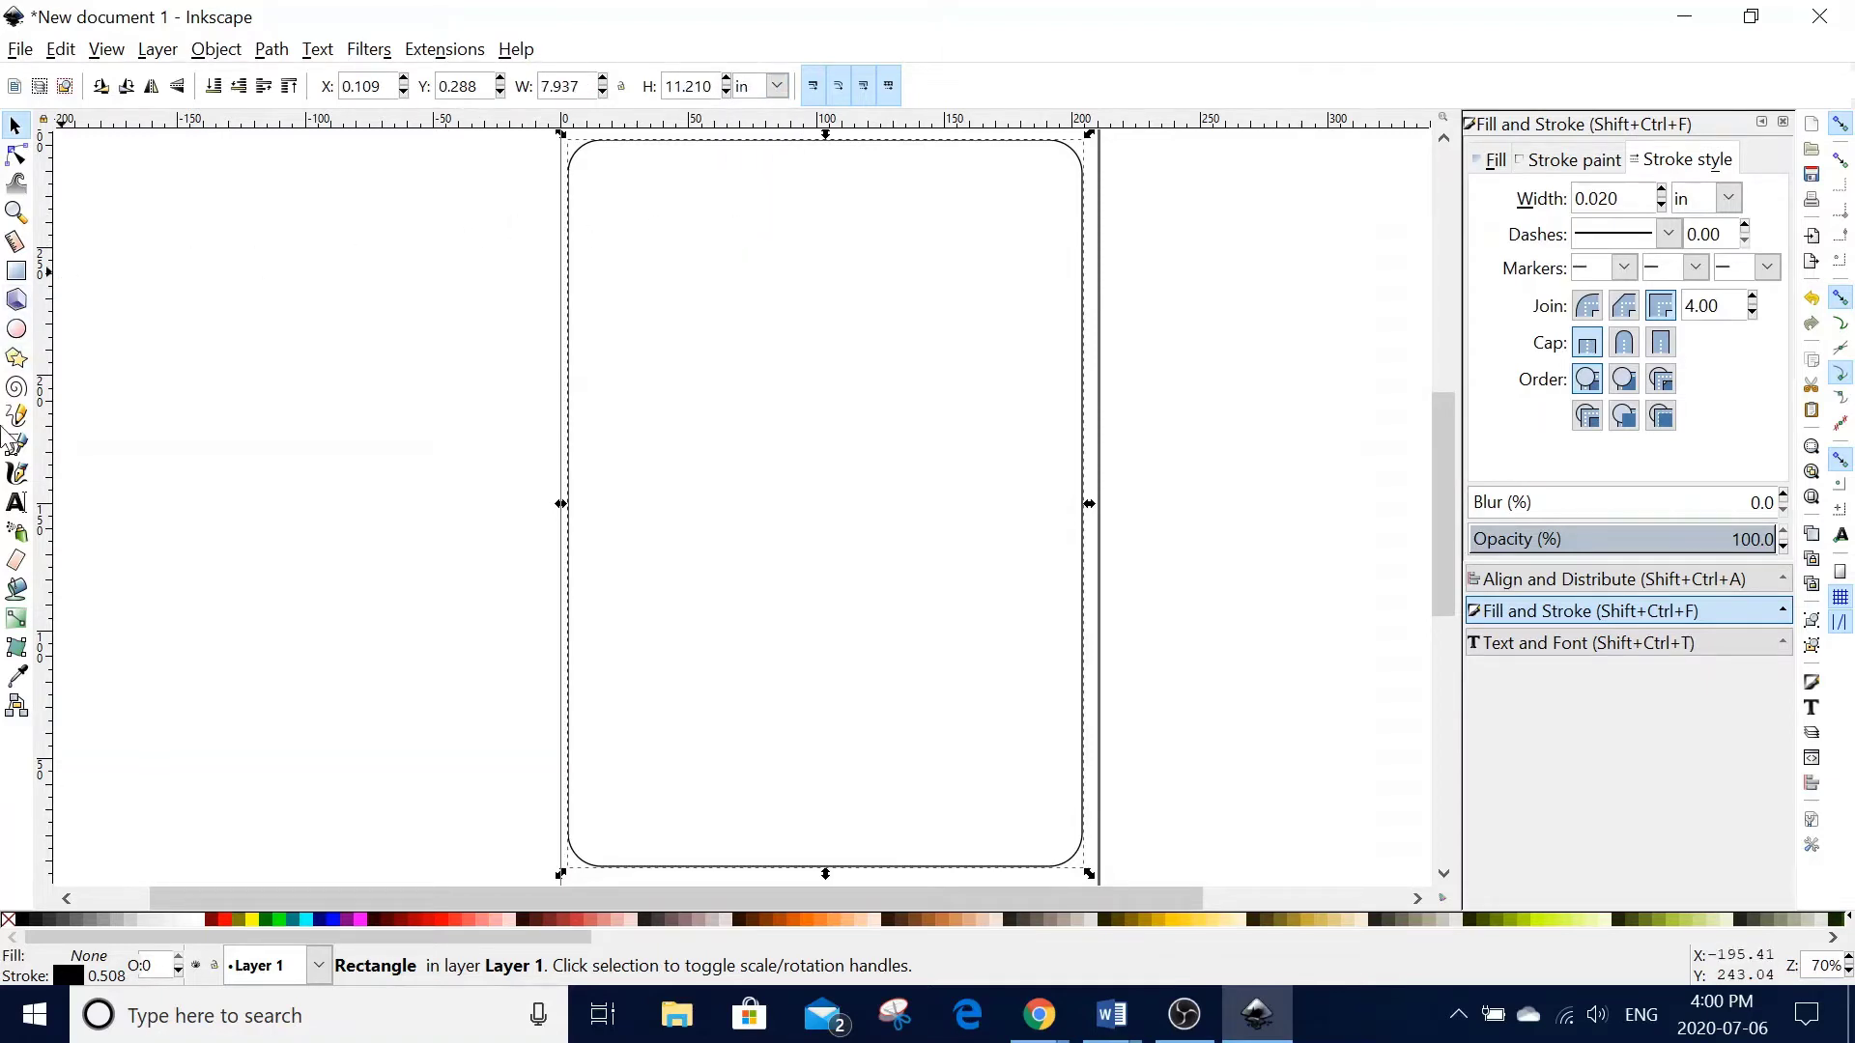
click(16, 502)
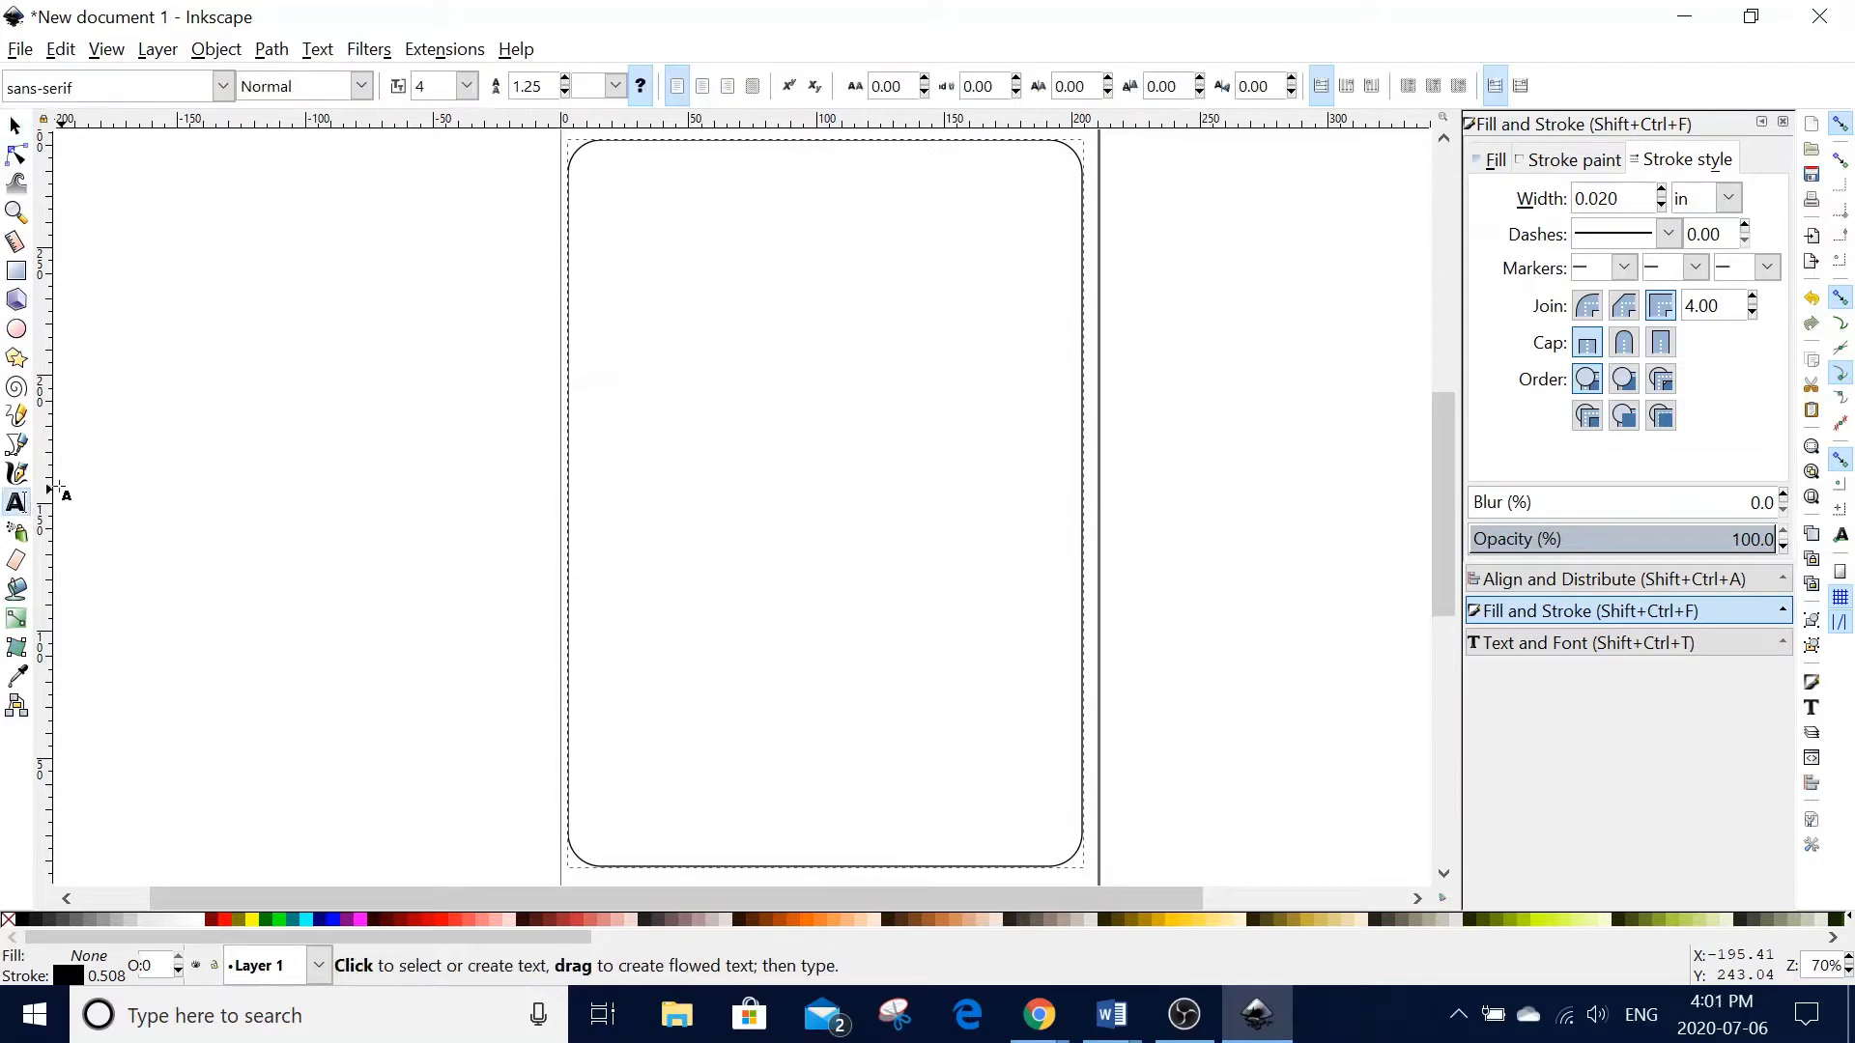
- Type 'Joseph' near the top of the card in the Elephant font
click(663, 182)
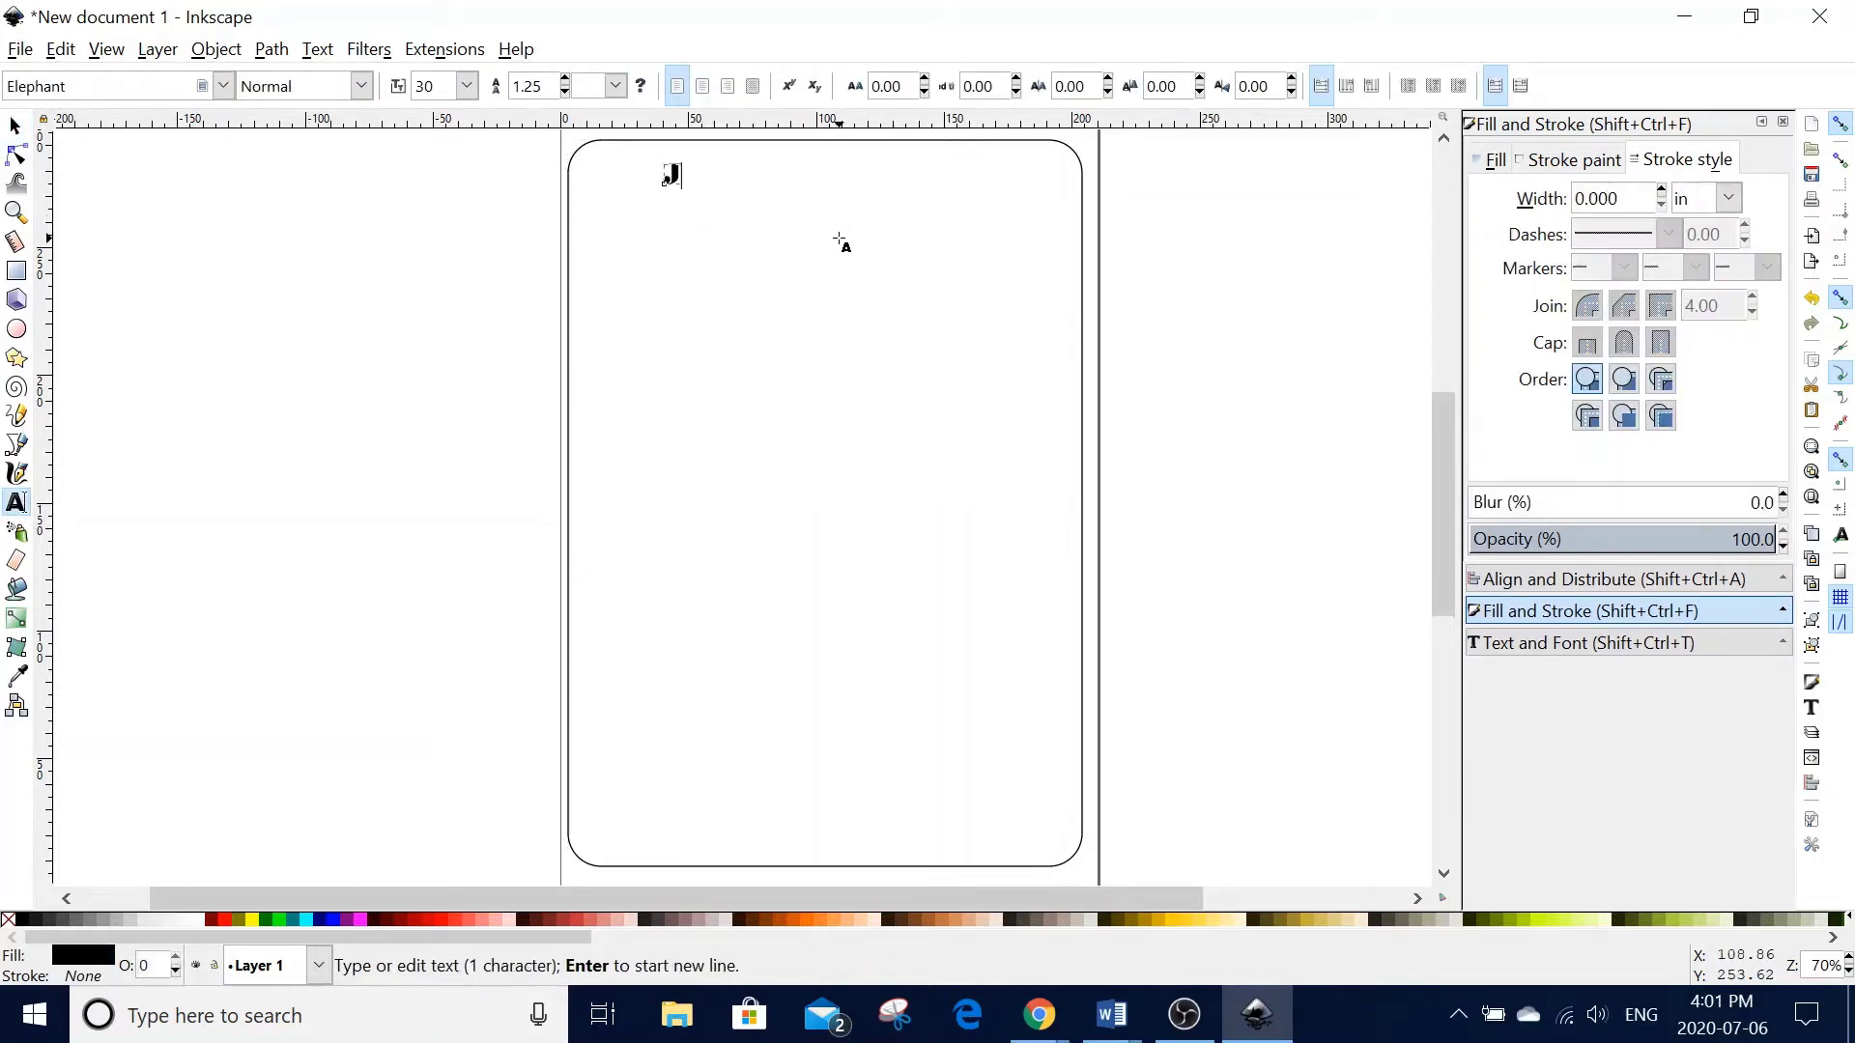
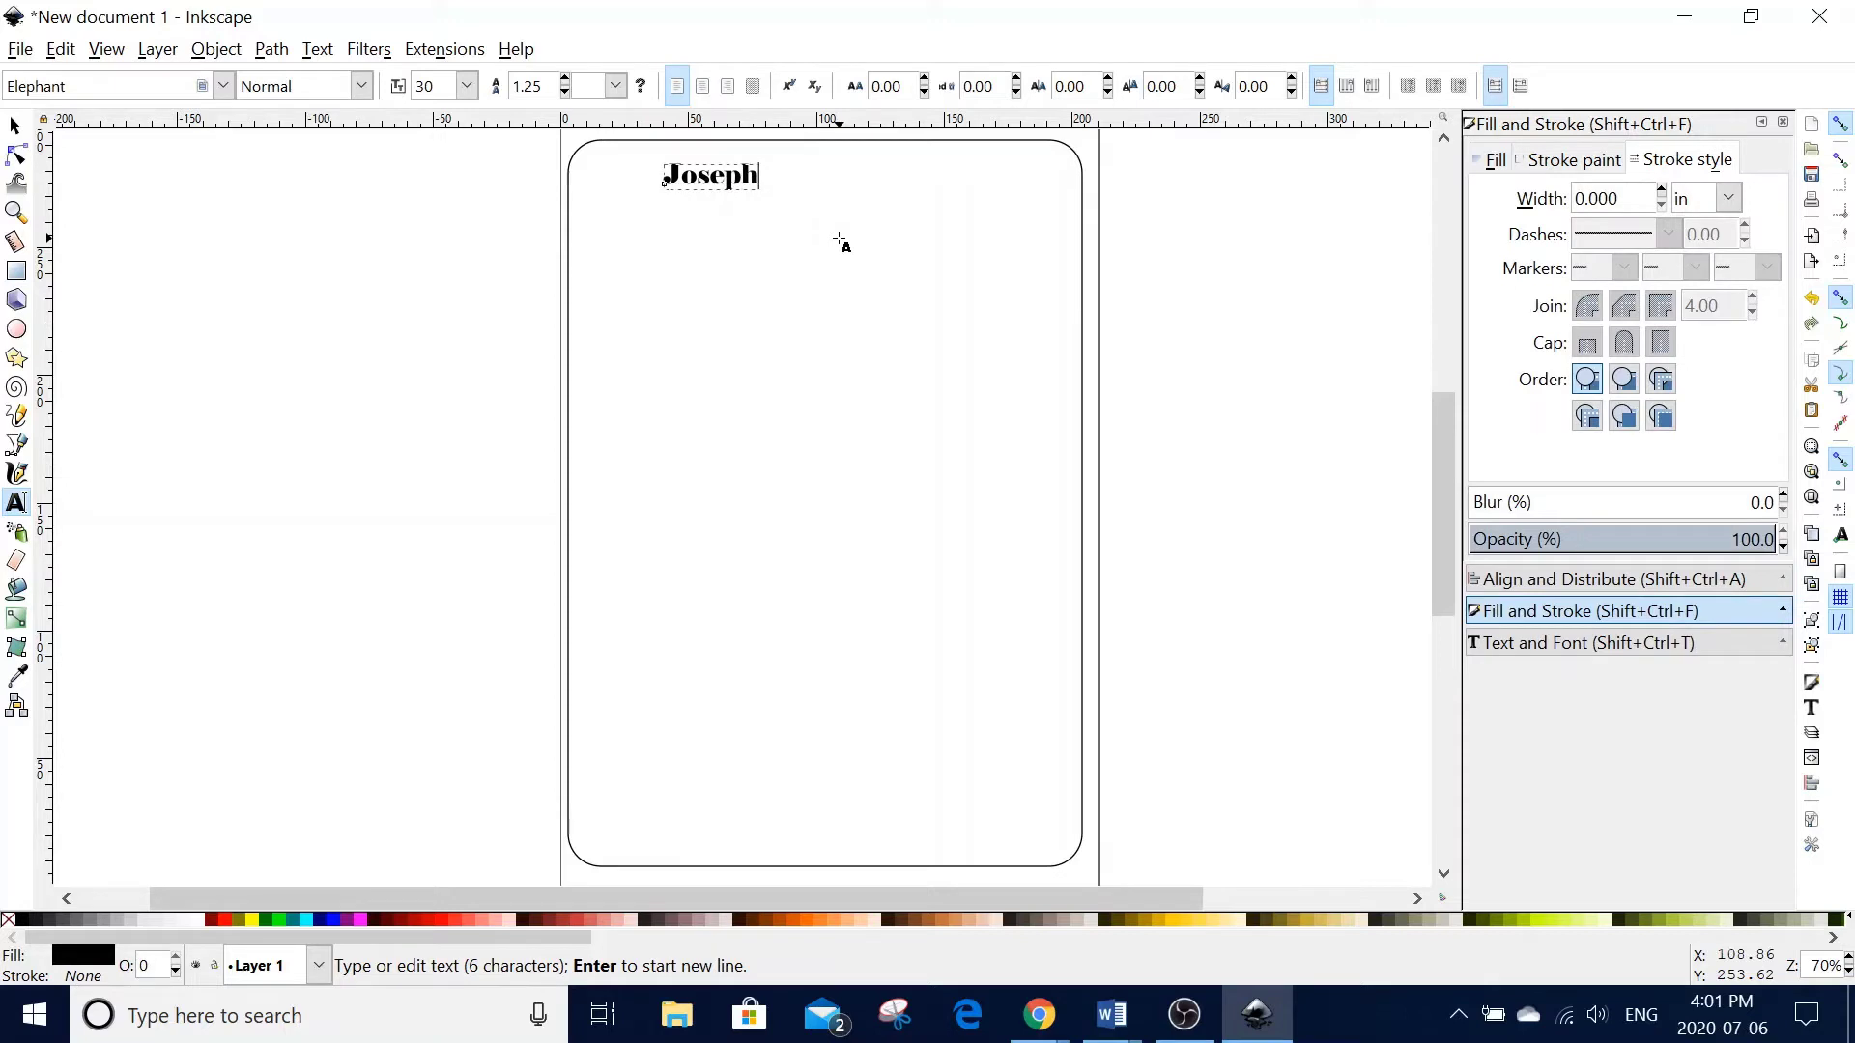
click(1807, 711)
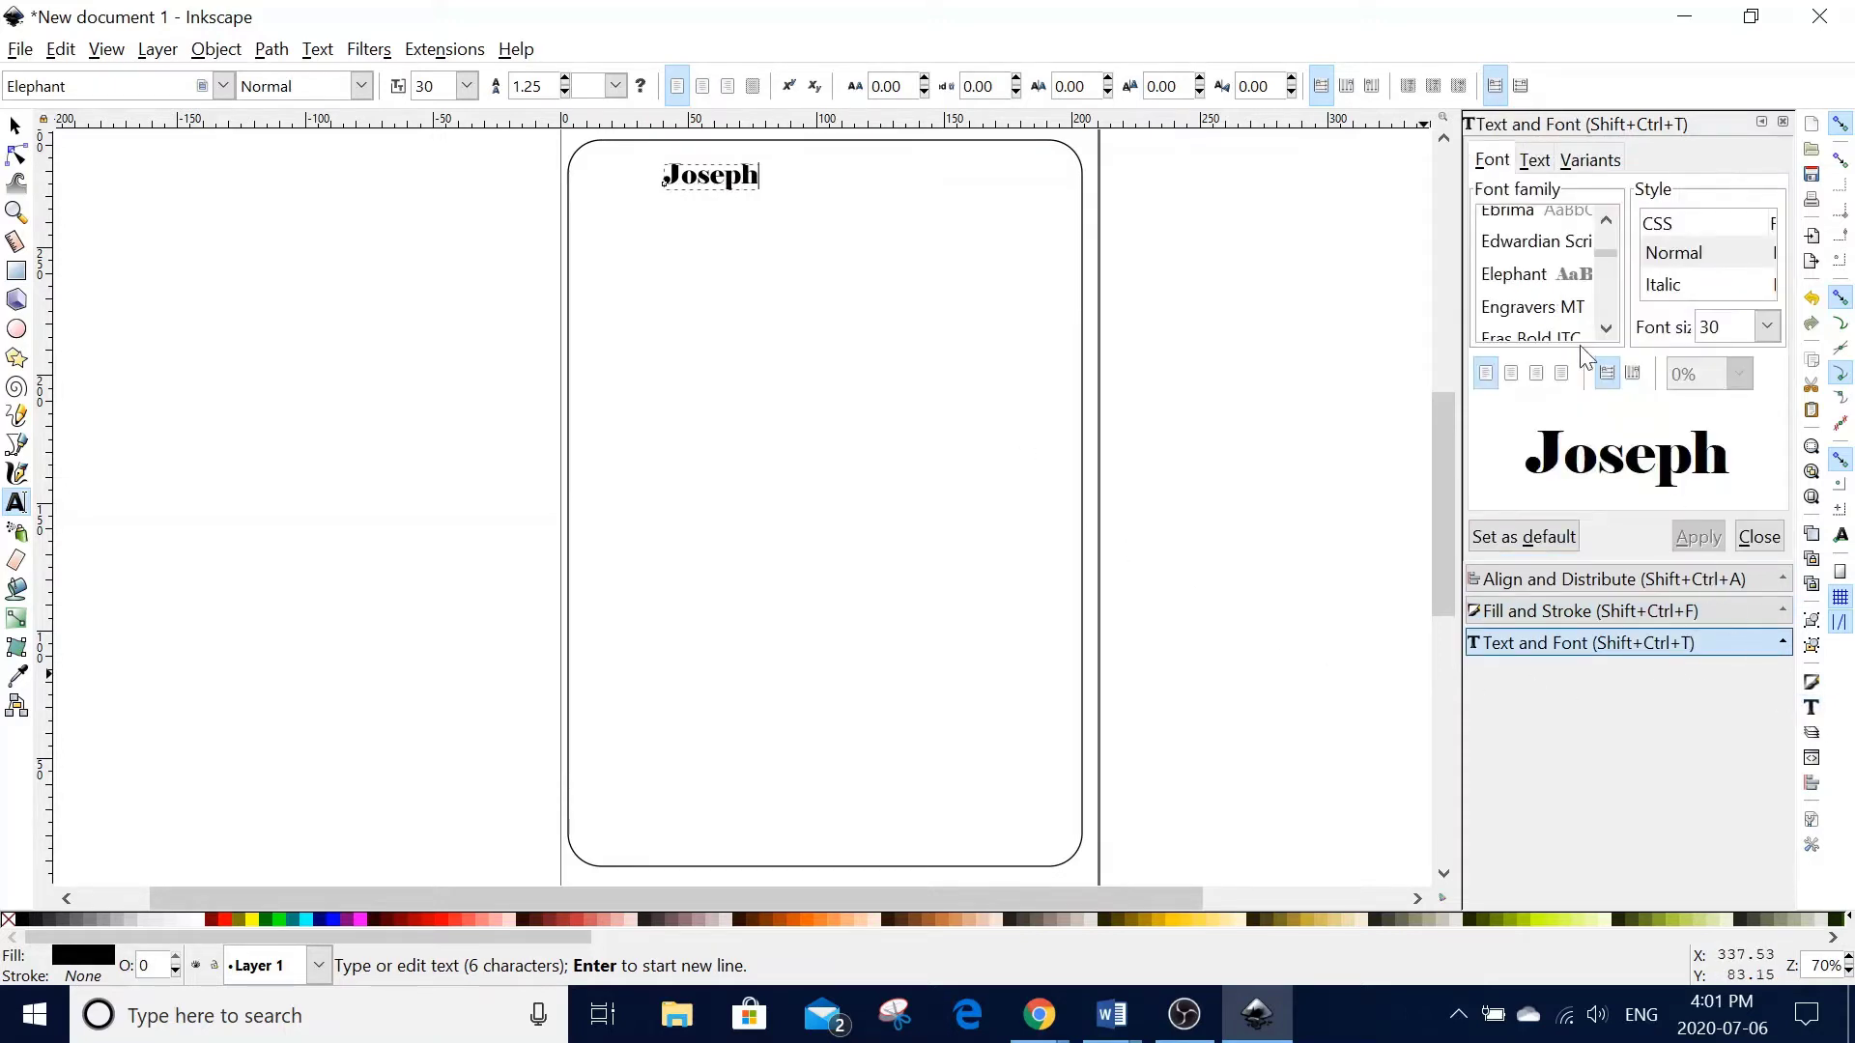
click(1529, 274)
click(1703, 539)
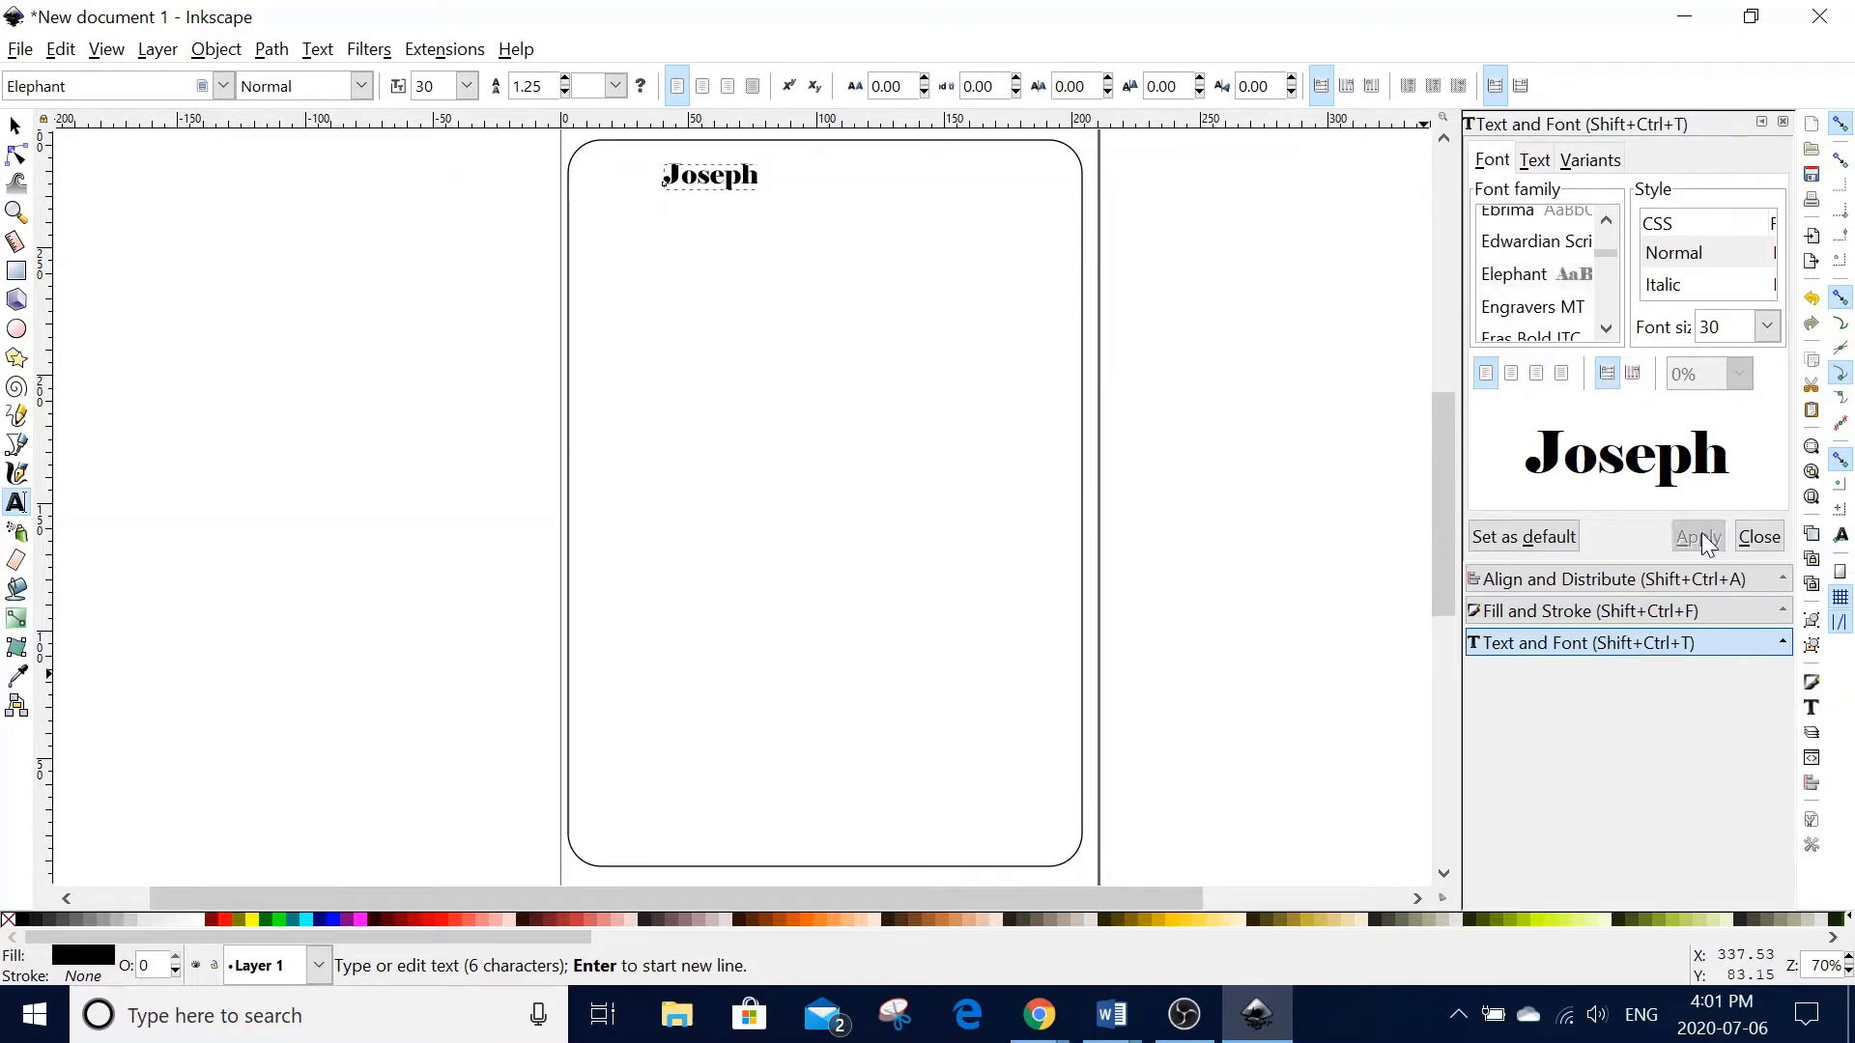
- Enlarge Joseph to about 99 pt and centre it horizontally on the border rectangle
click(23, 130)
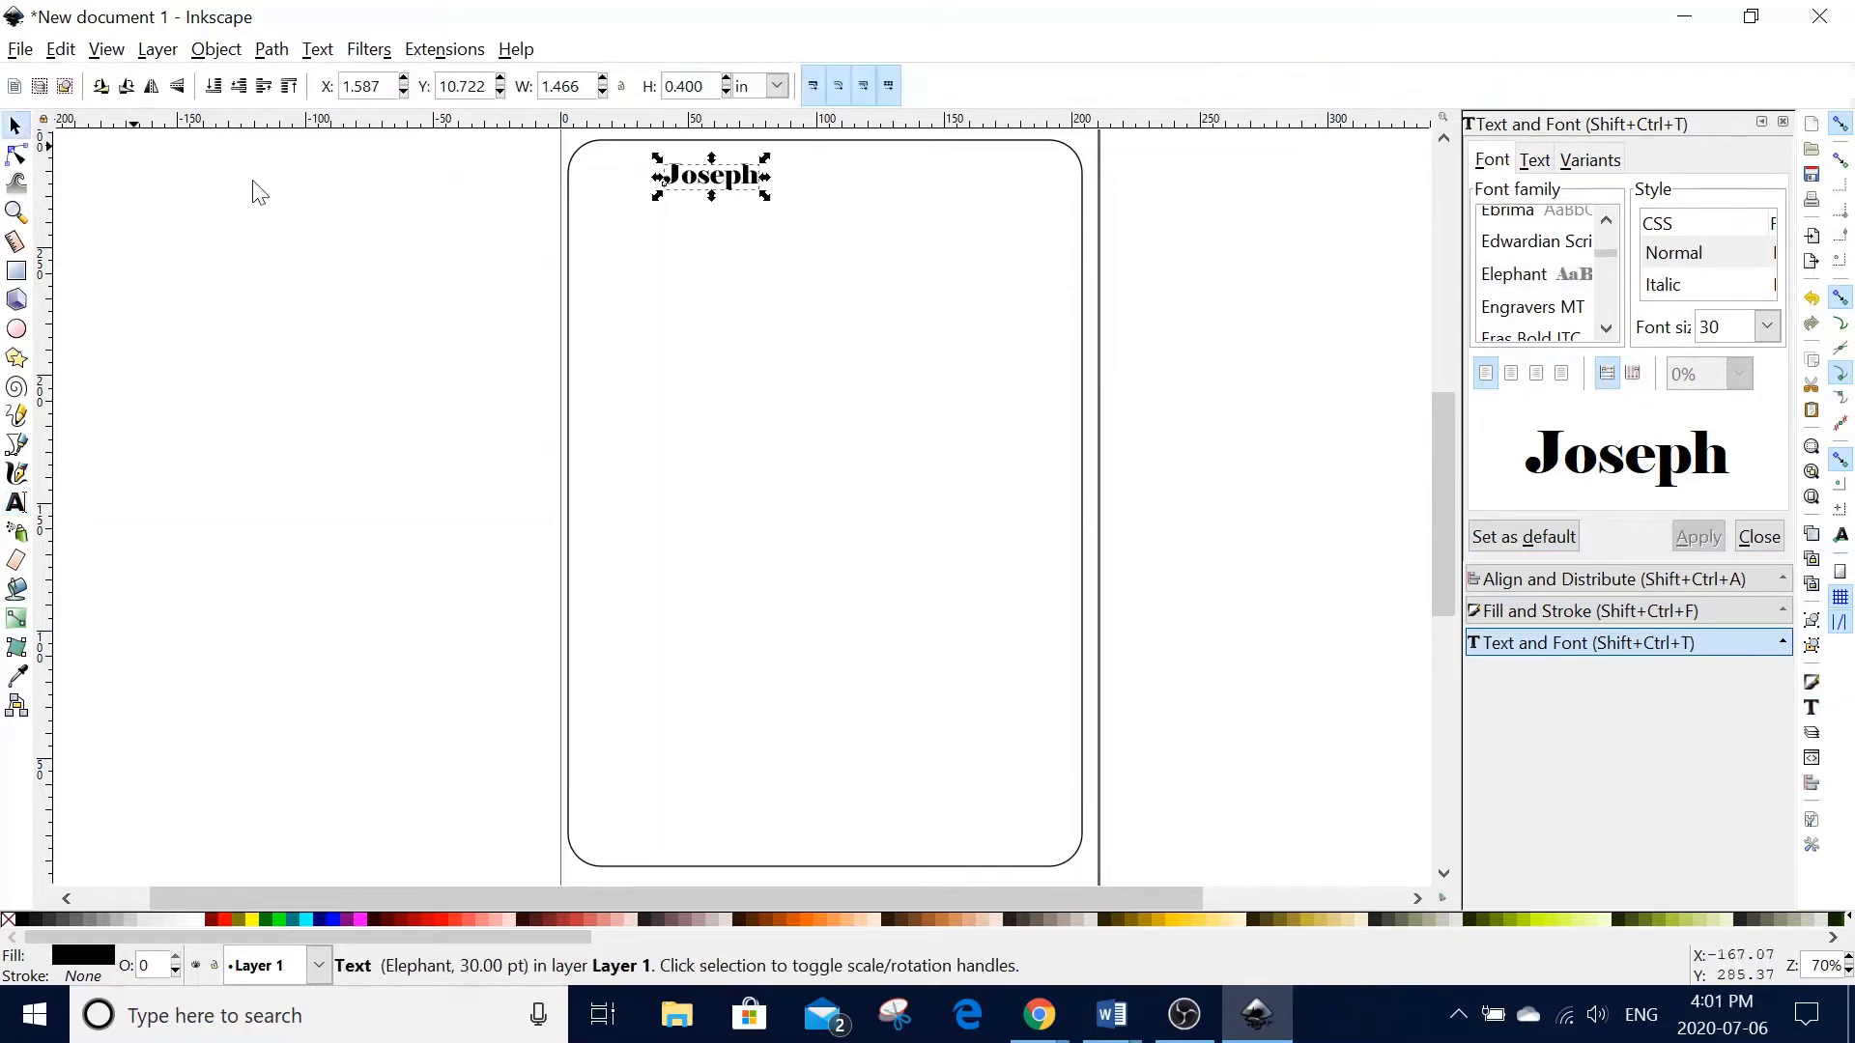
drag(768, 197, 993, 273)
scroll(1172, 290, up, 1)
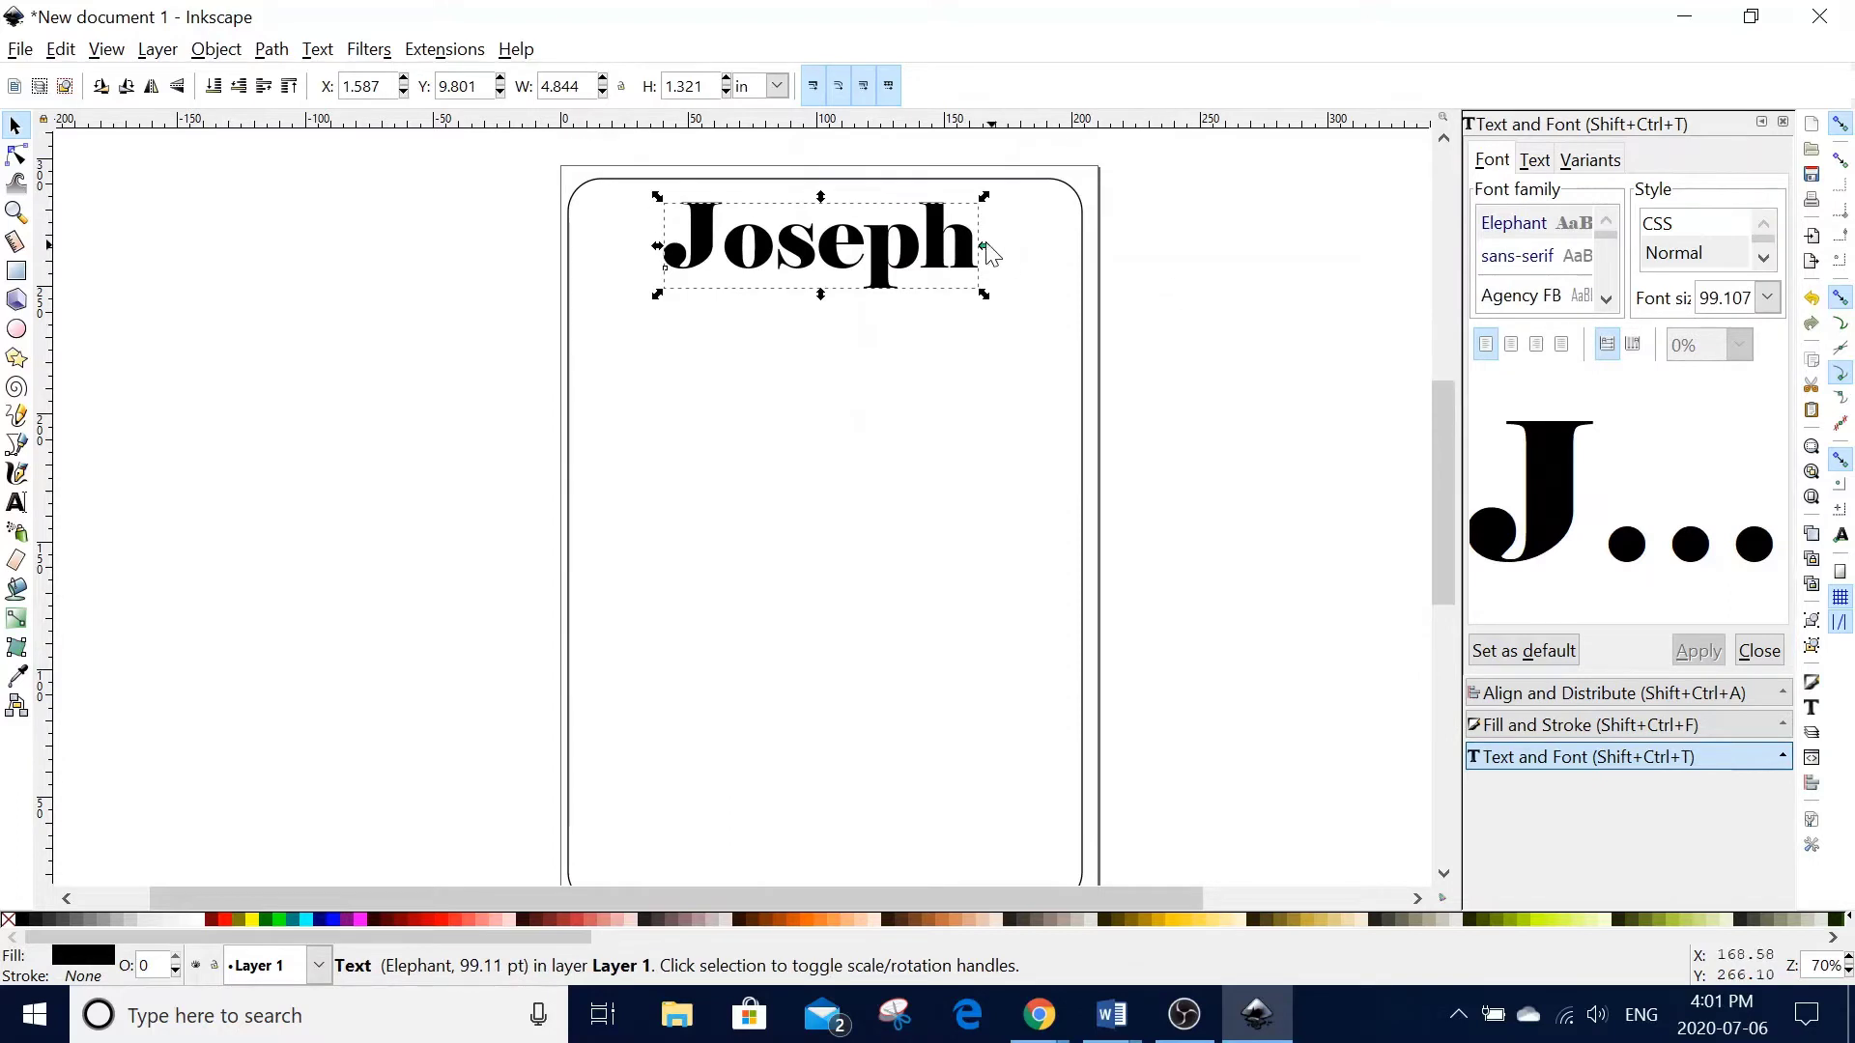
shift+click(1016, 192)
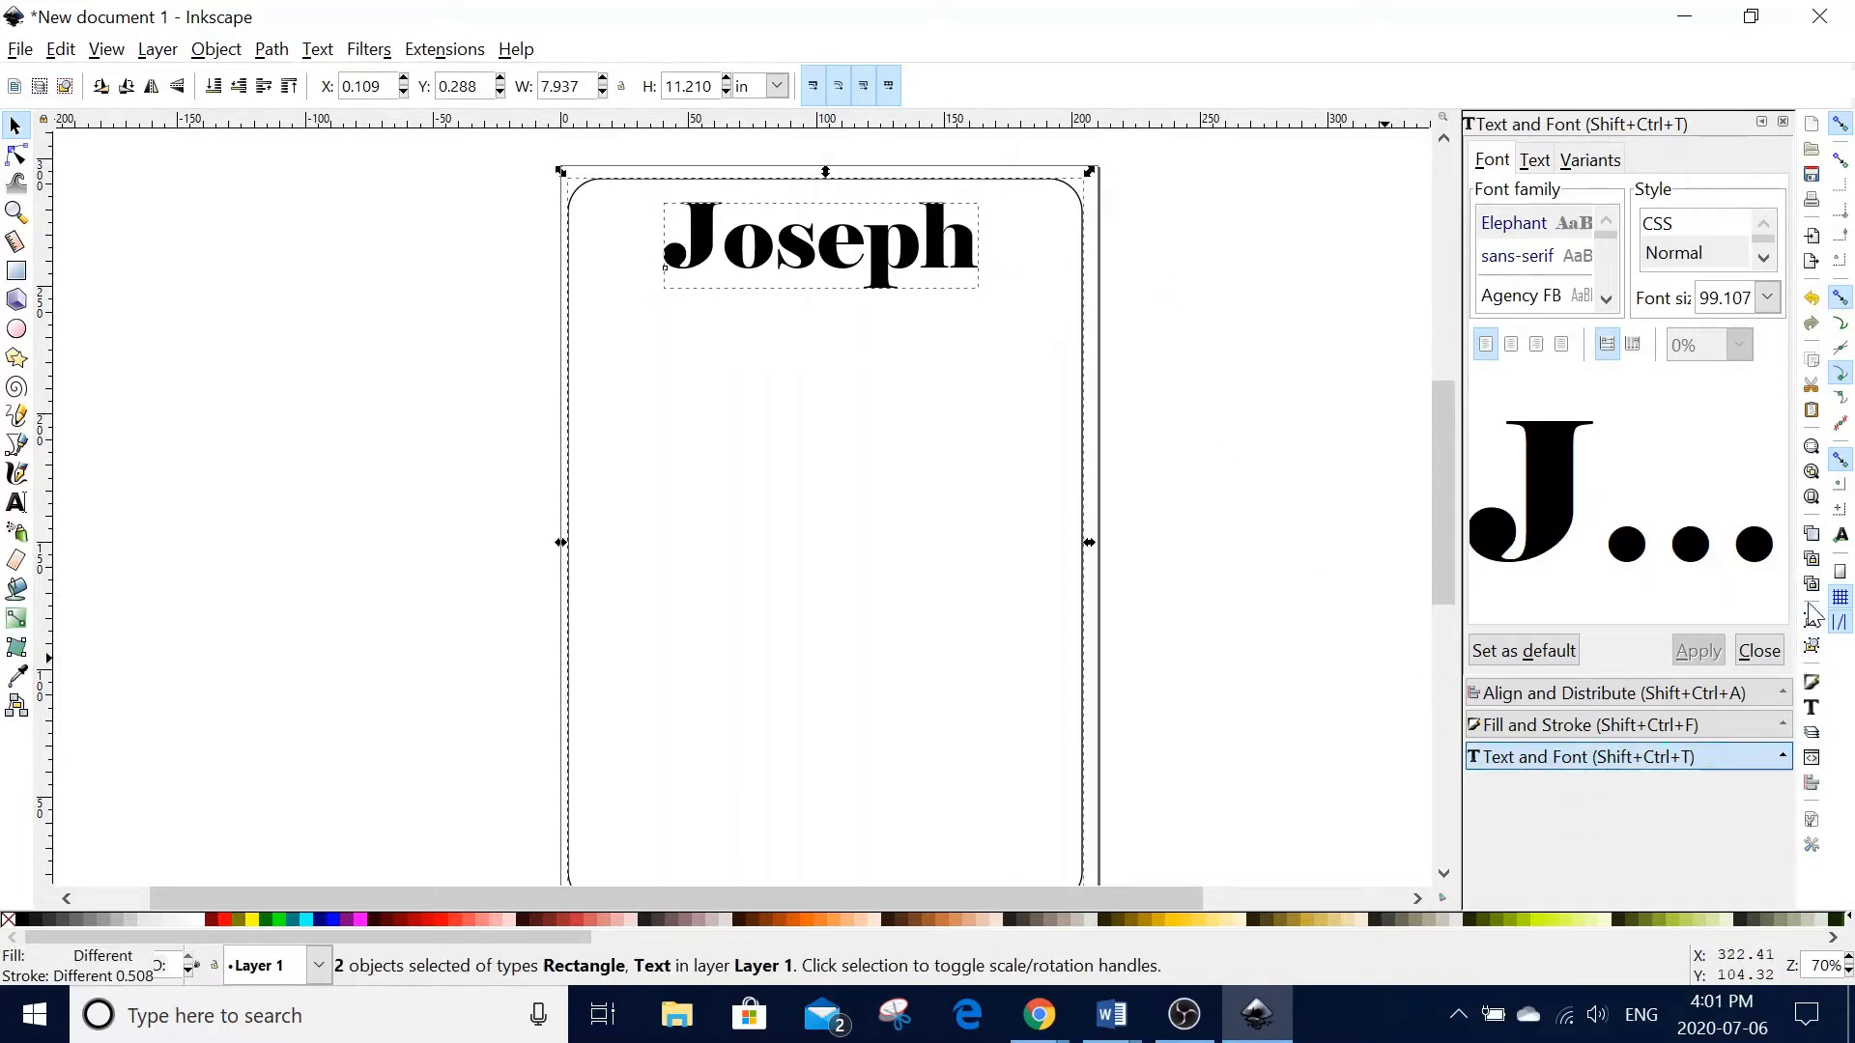
click(1812, 783)
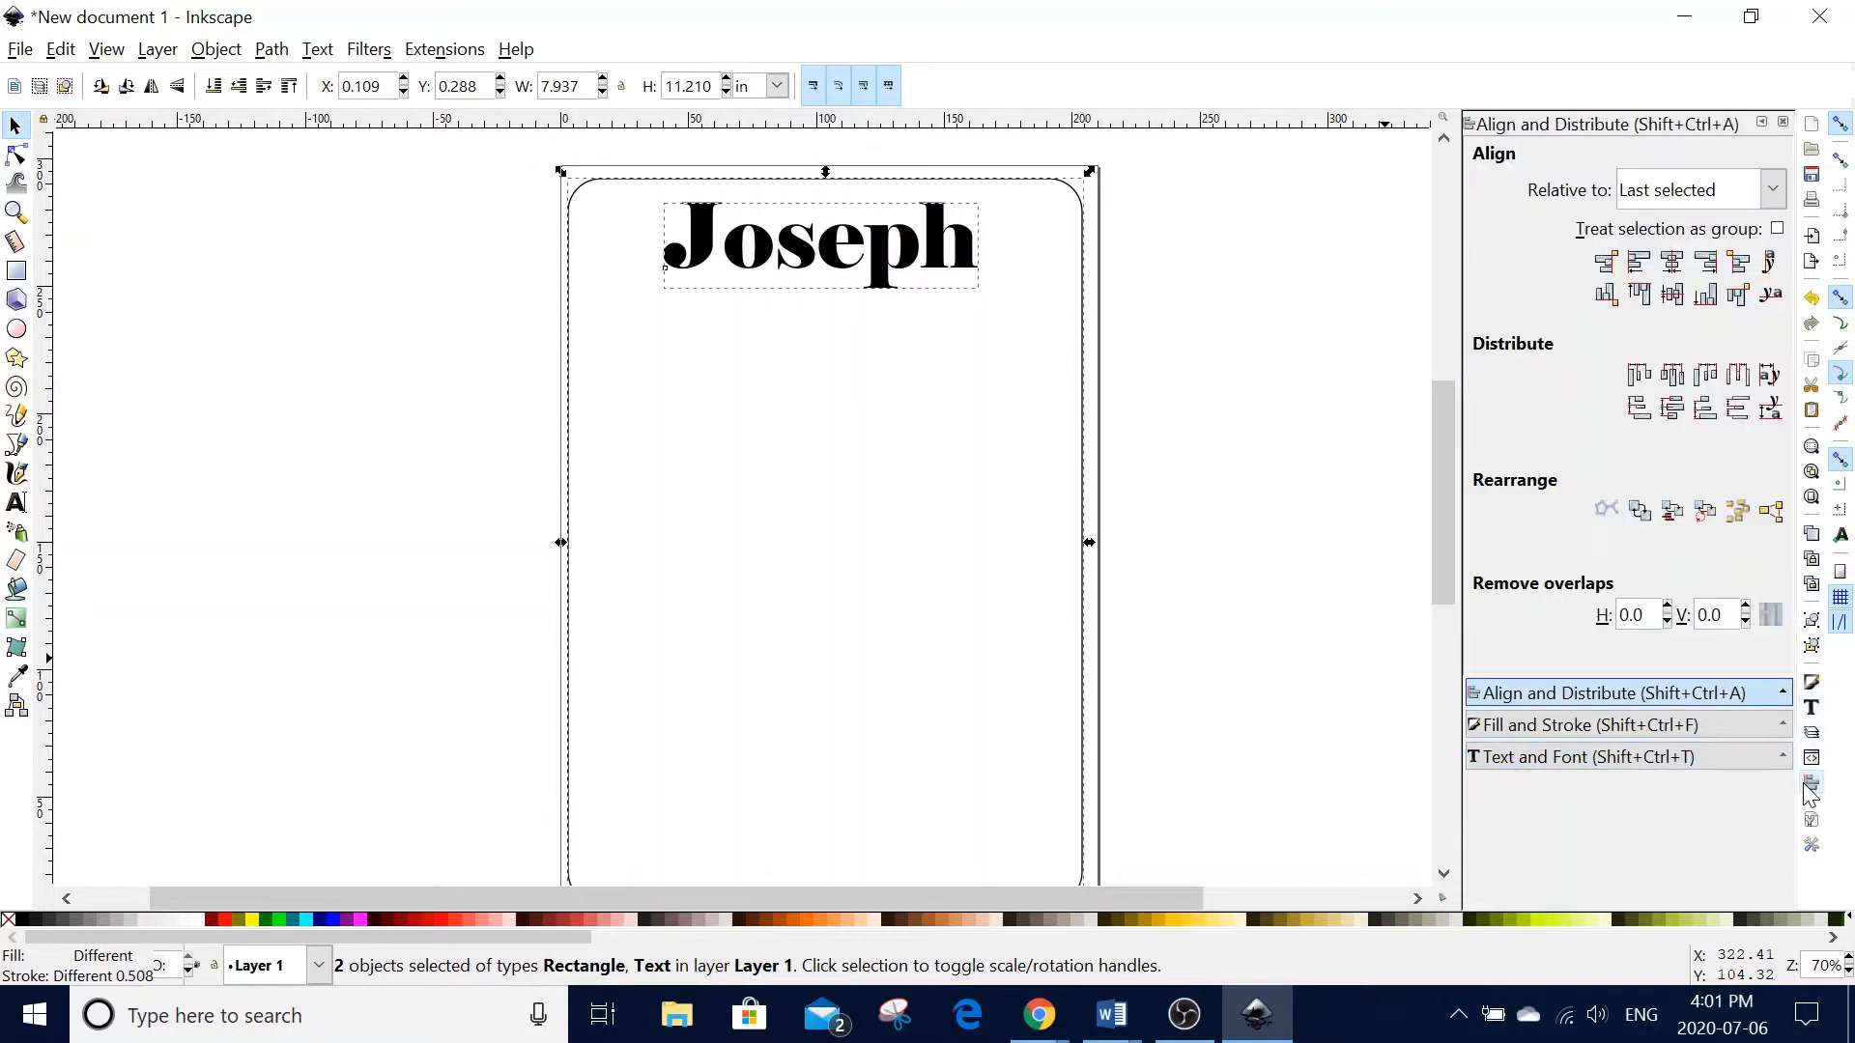
click(1675, 265)
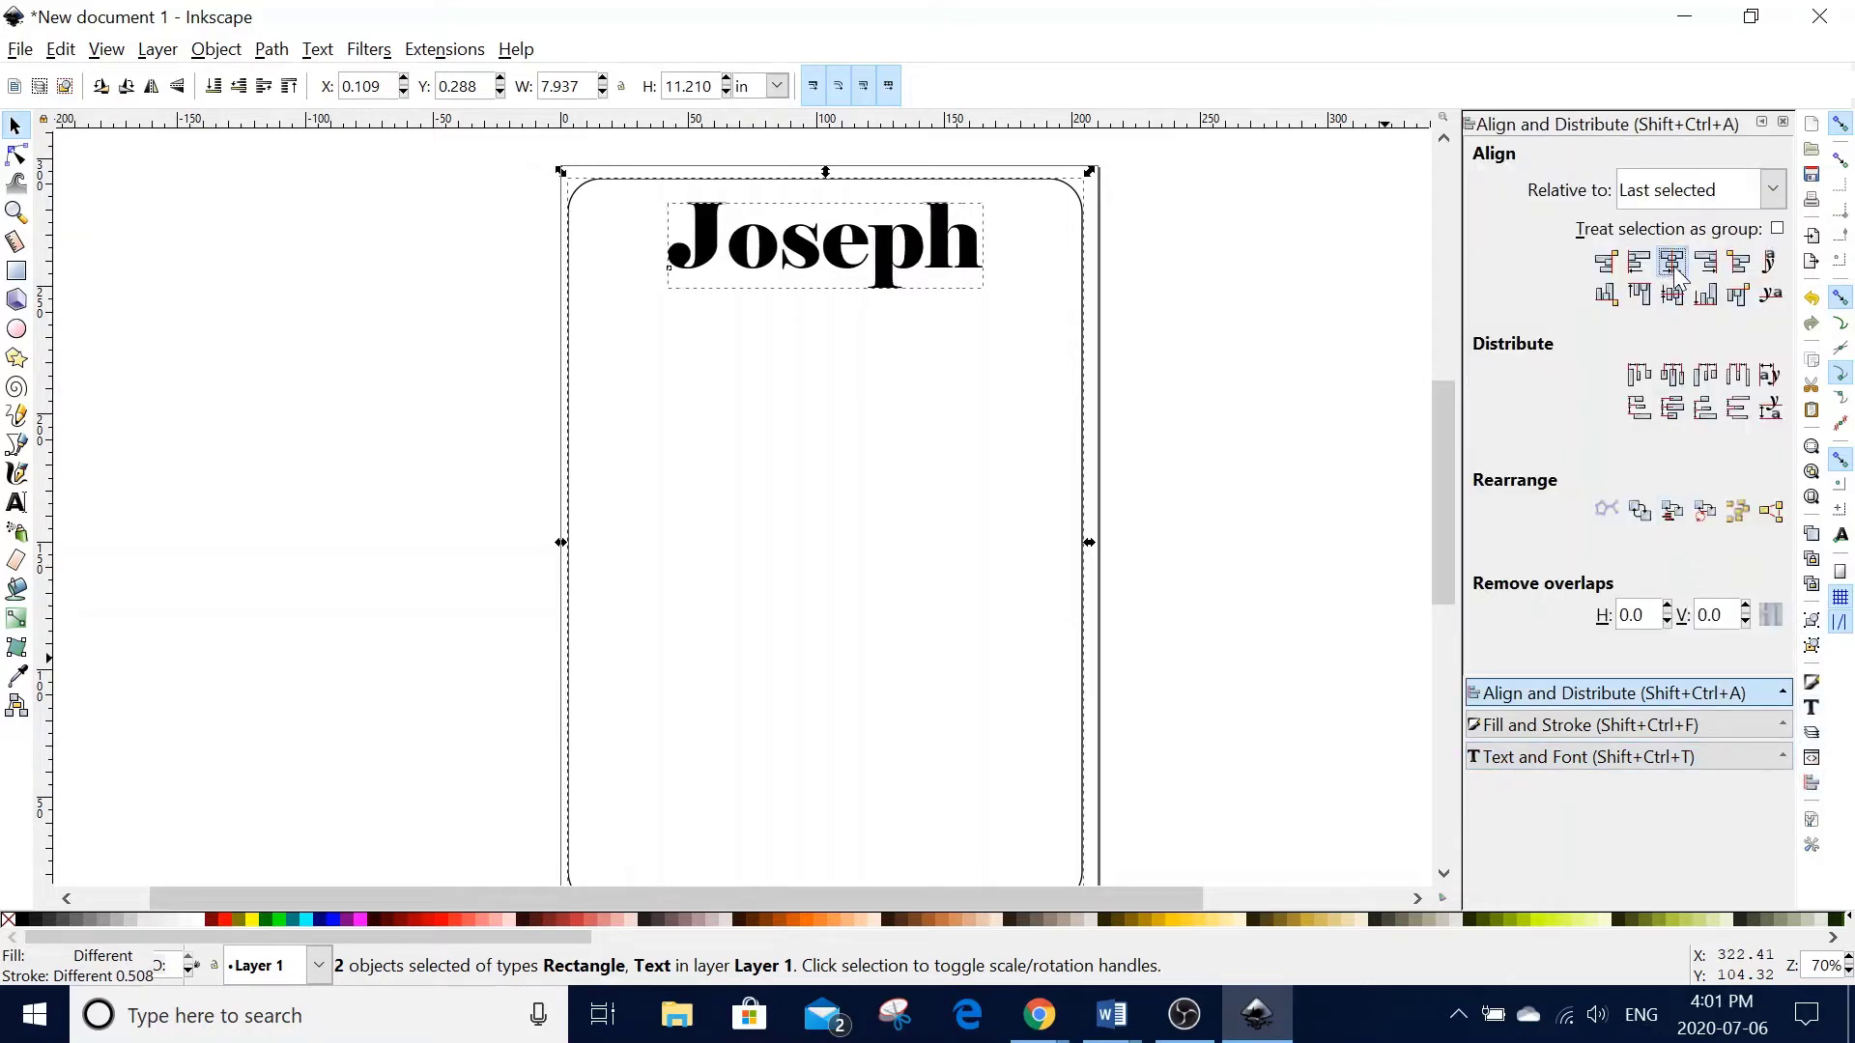
click(1268, 334)
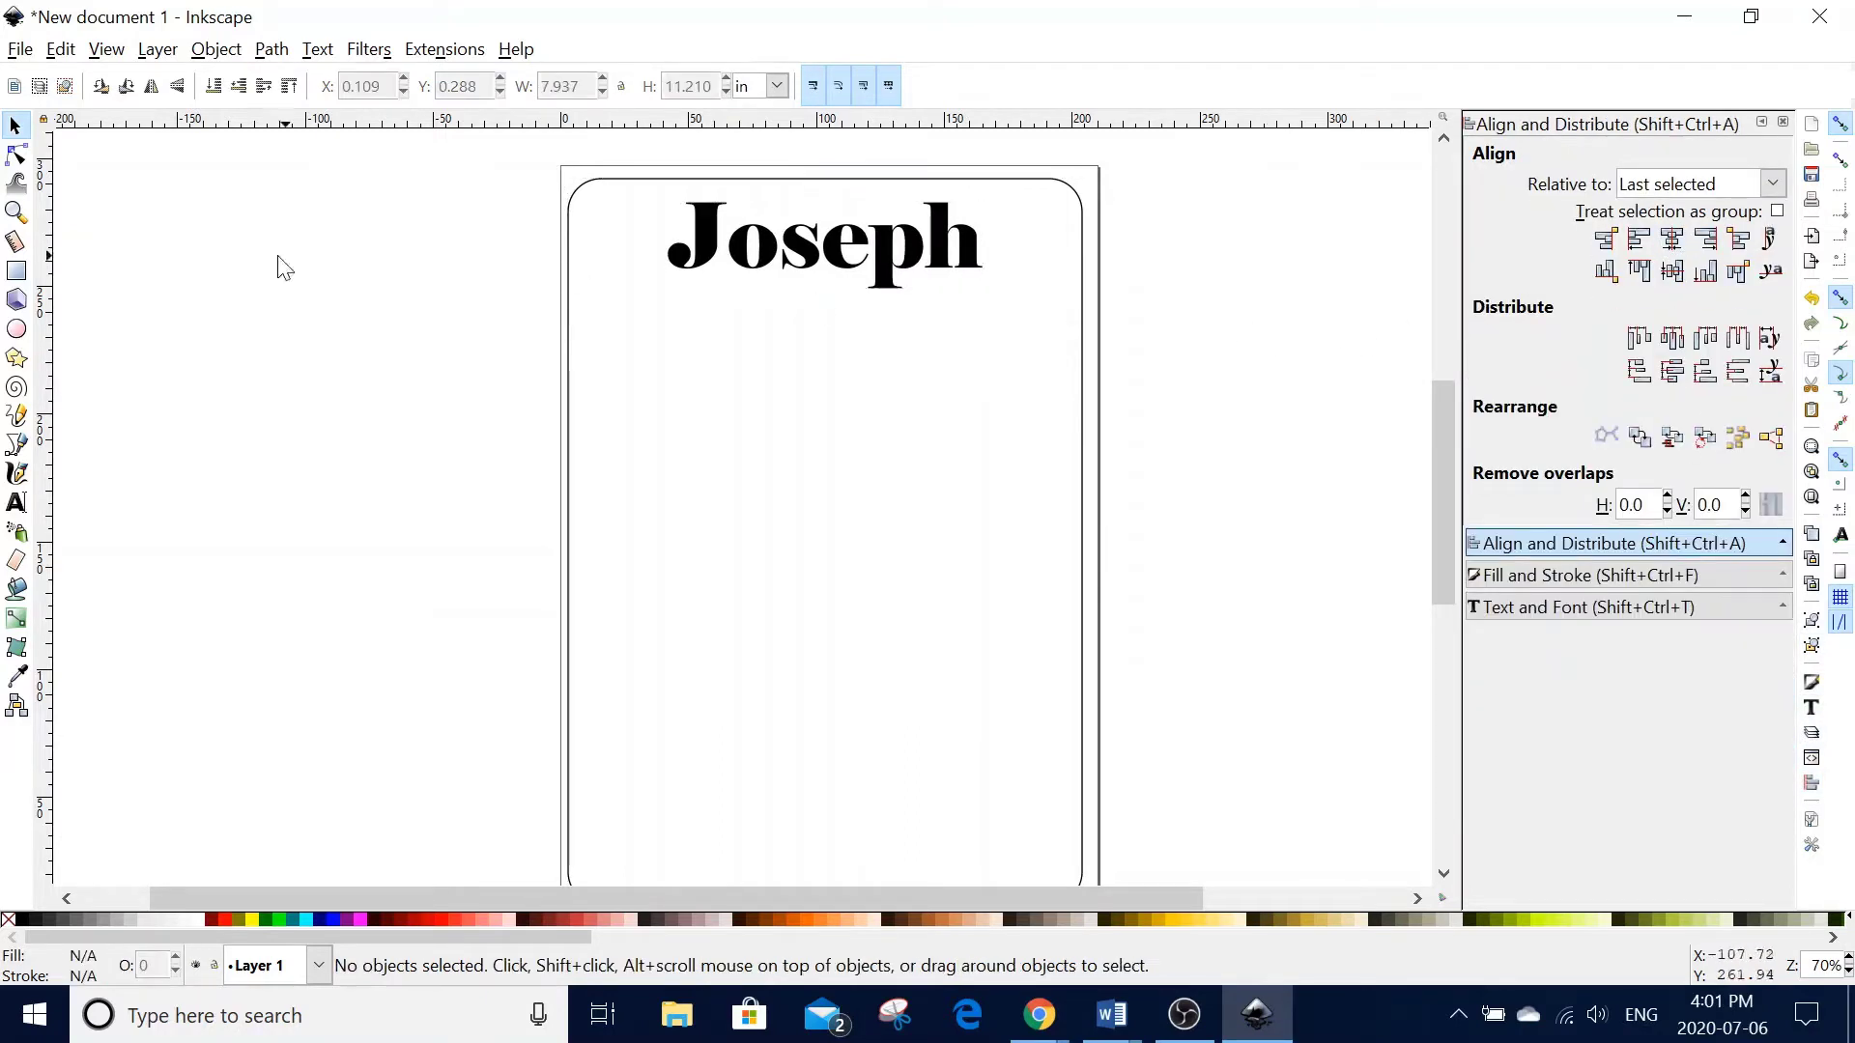
click(17, 502)
click(585, 319)
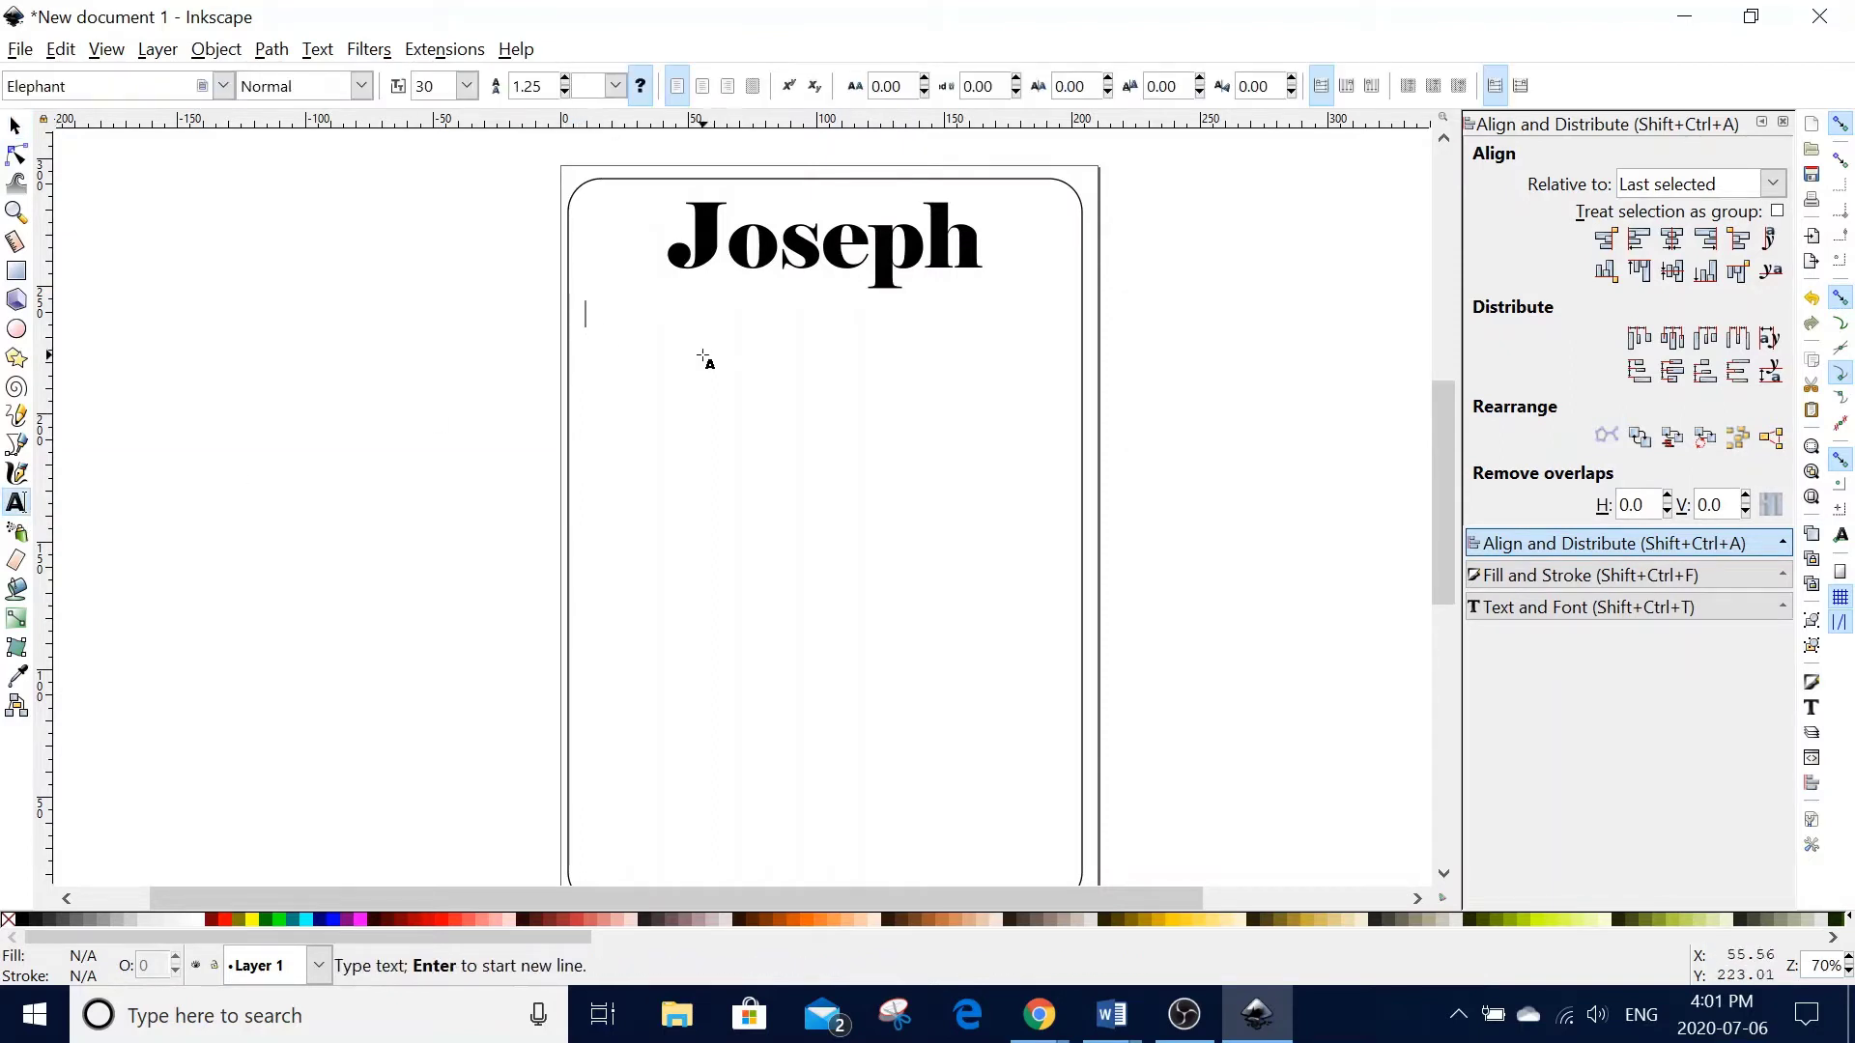
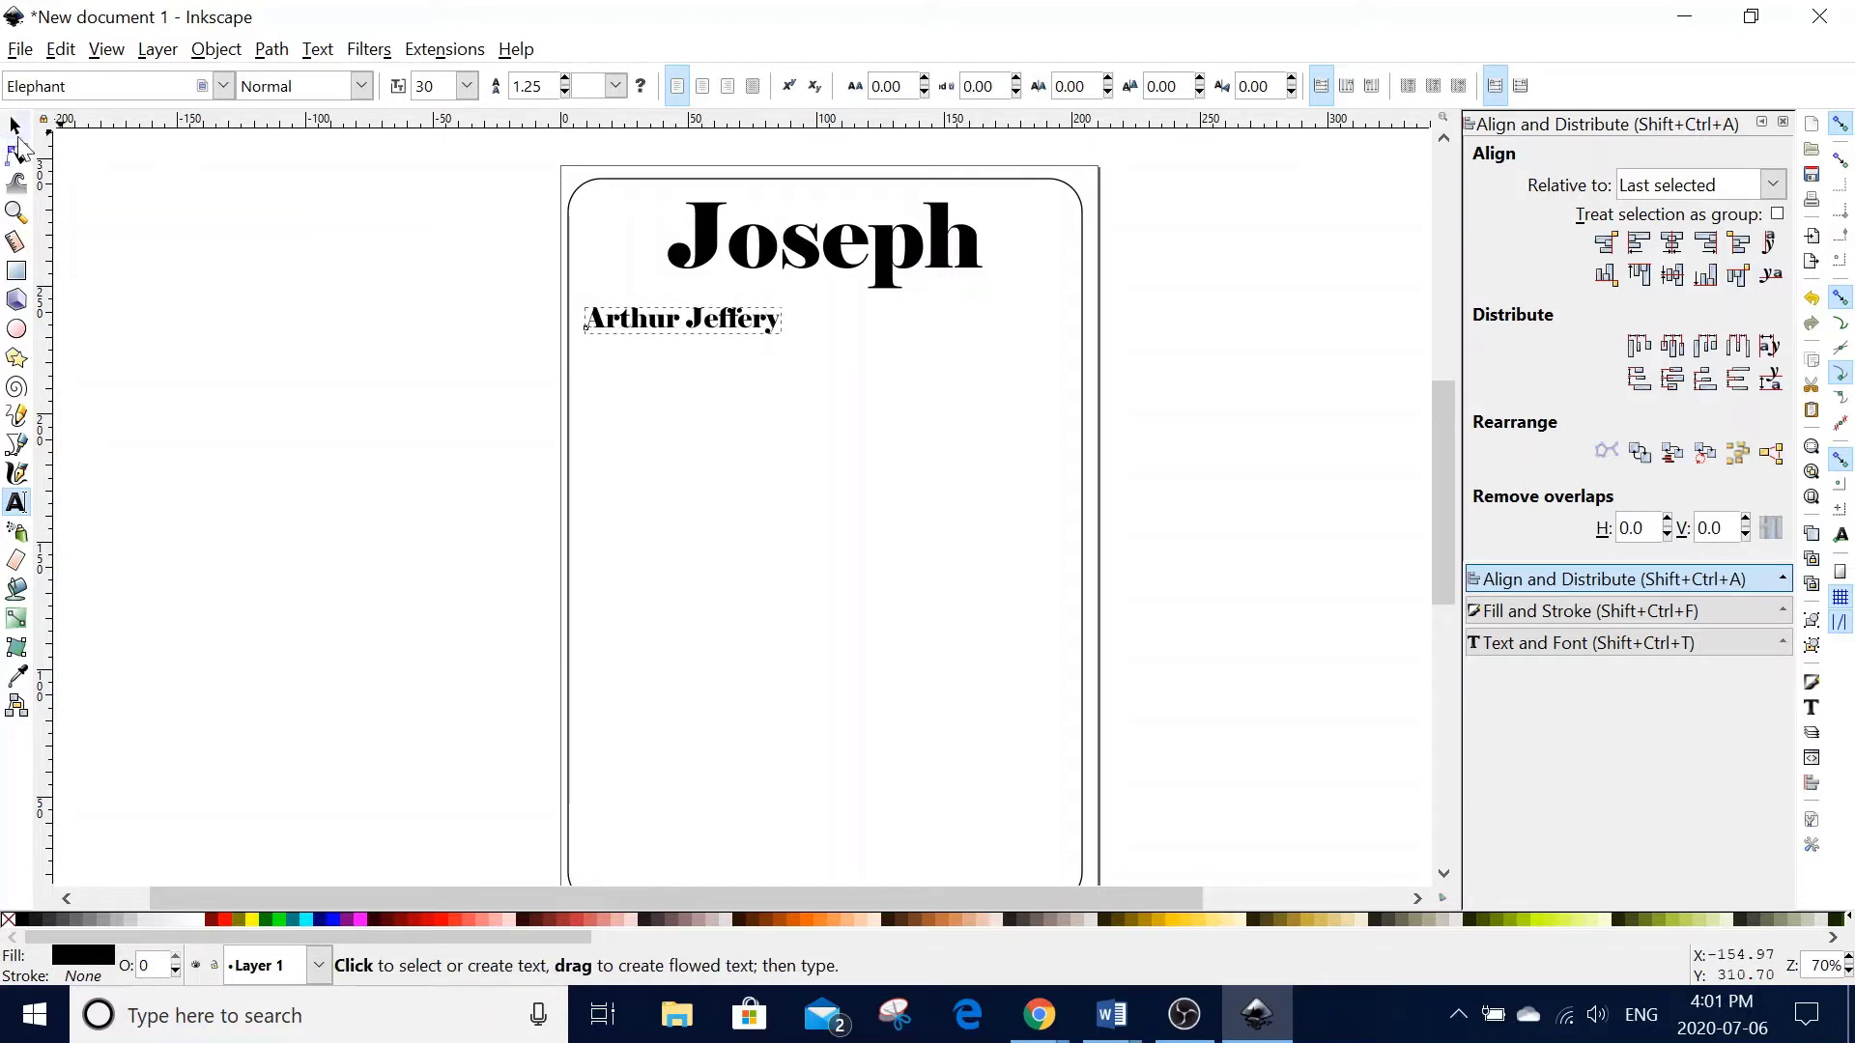
click(15, 126)
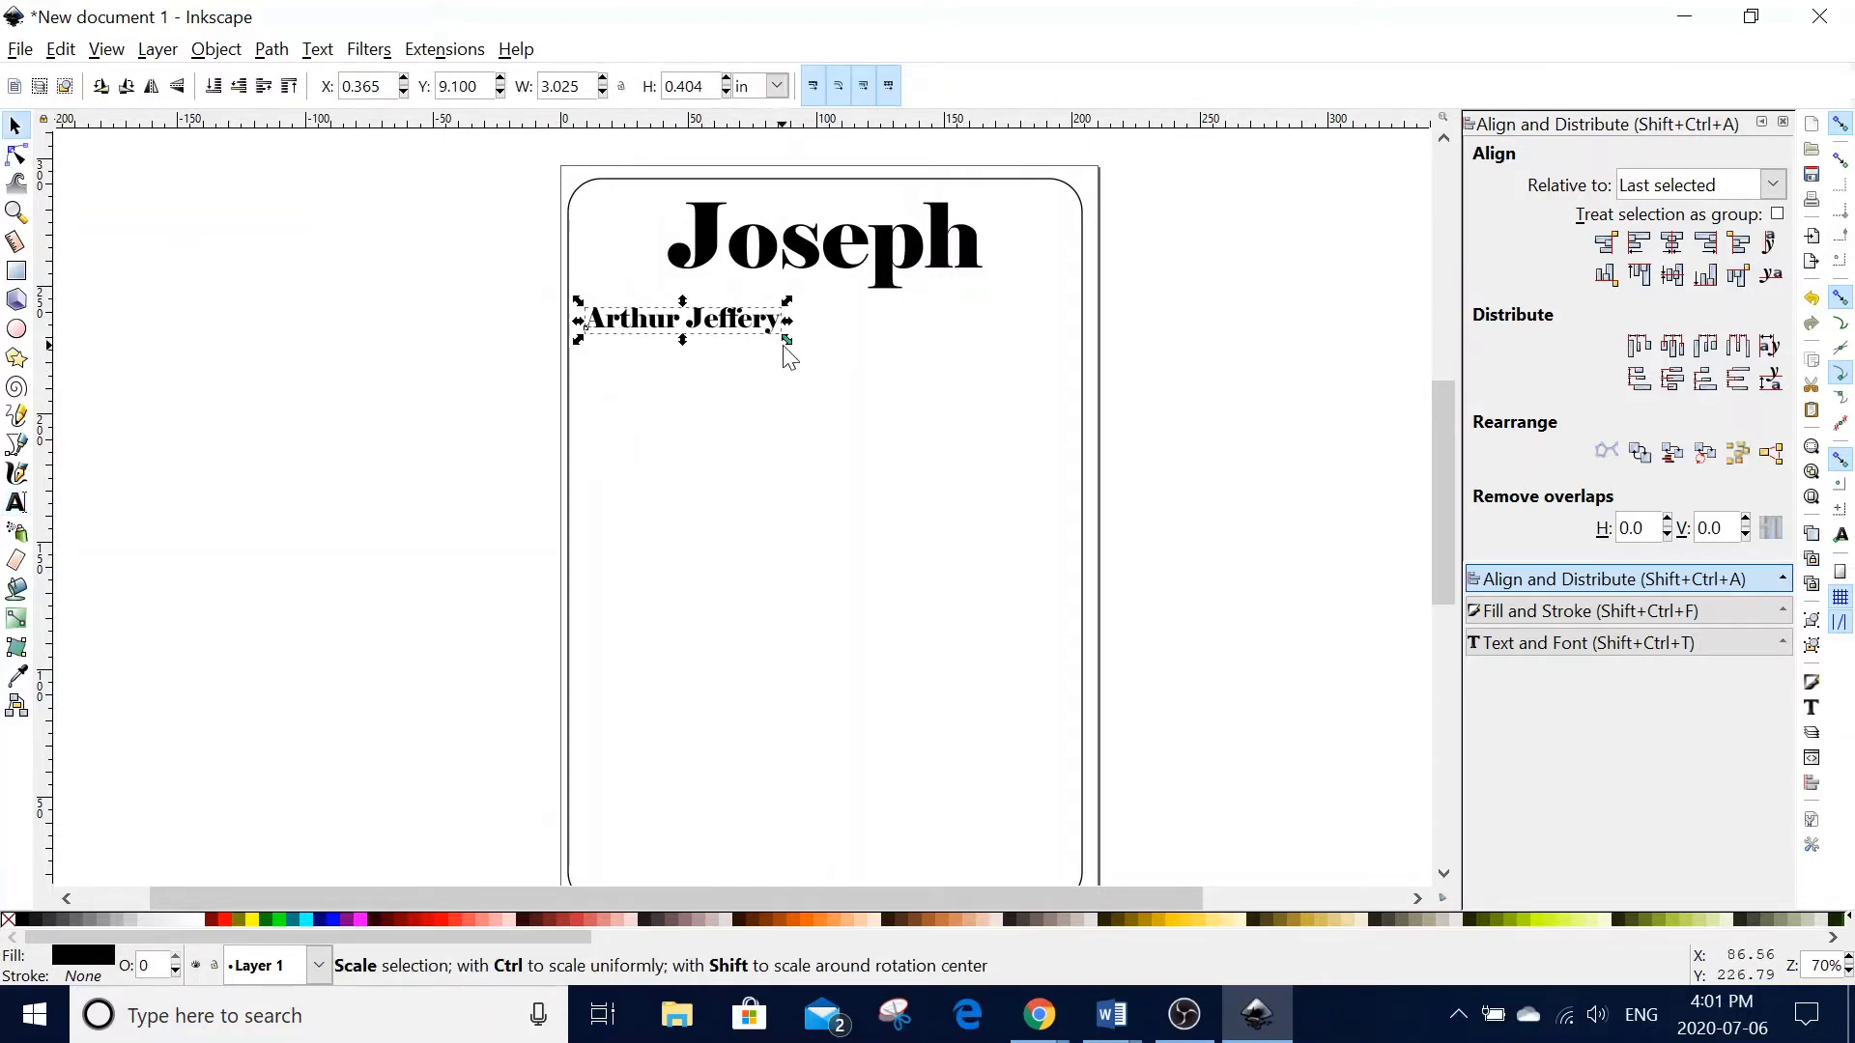
drag(789, 344, 846, 400)
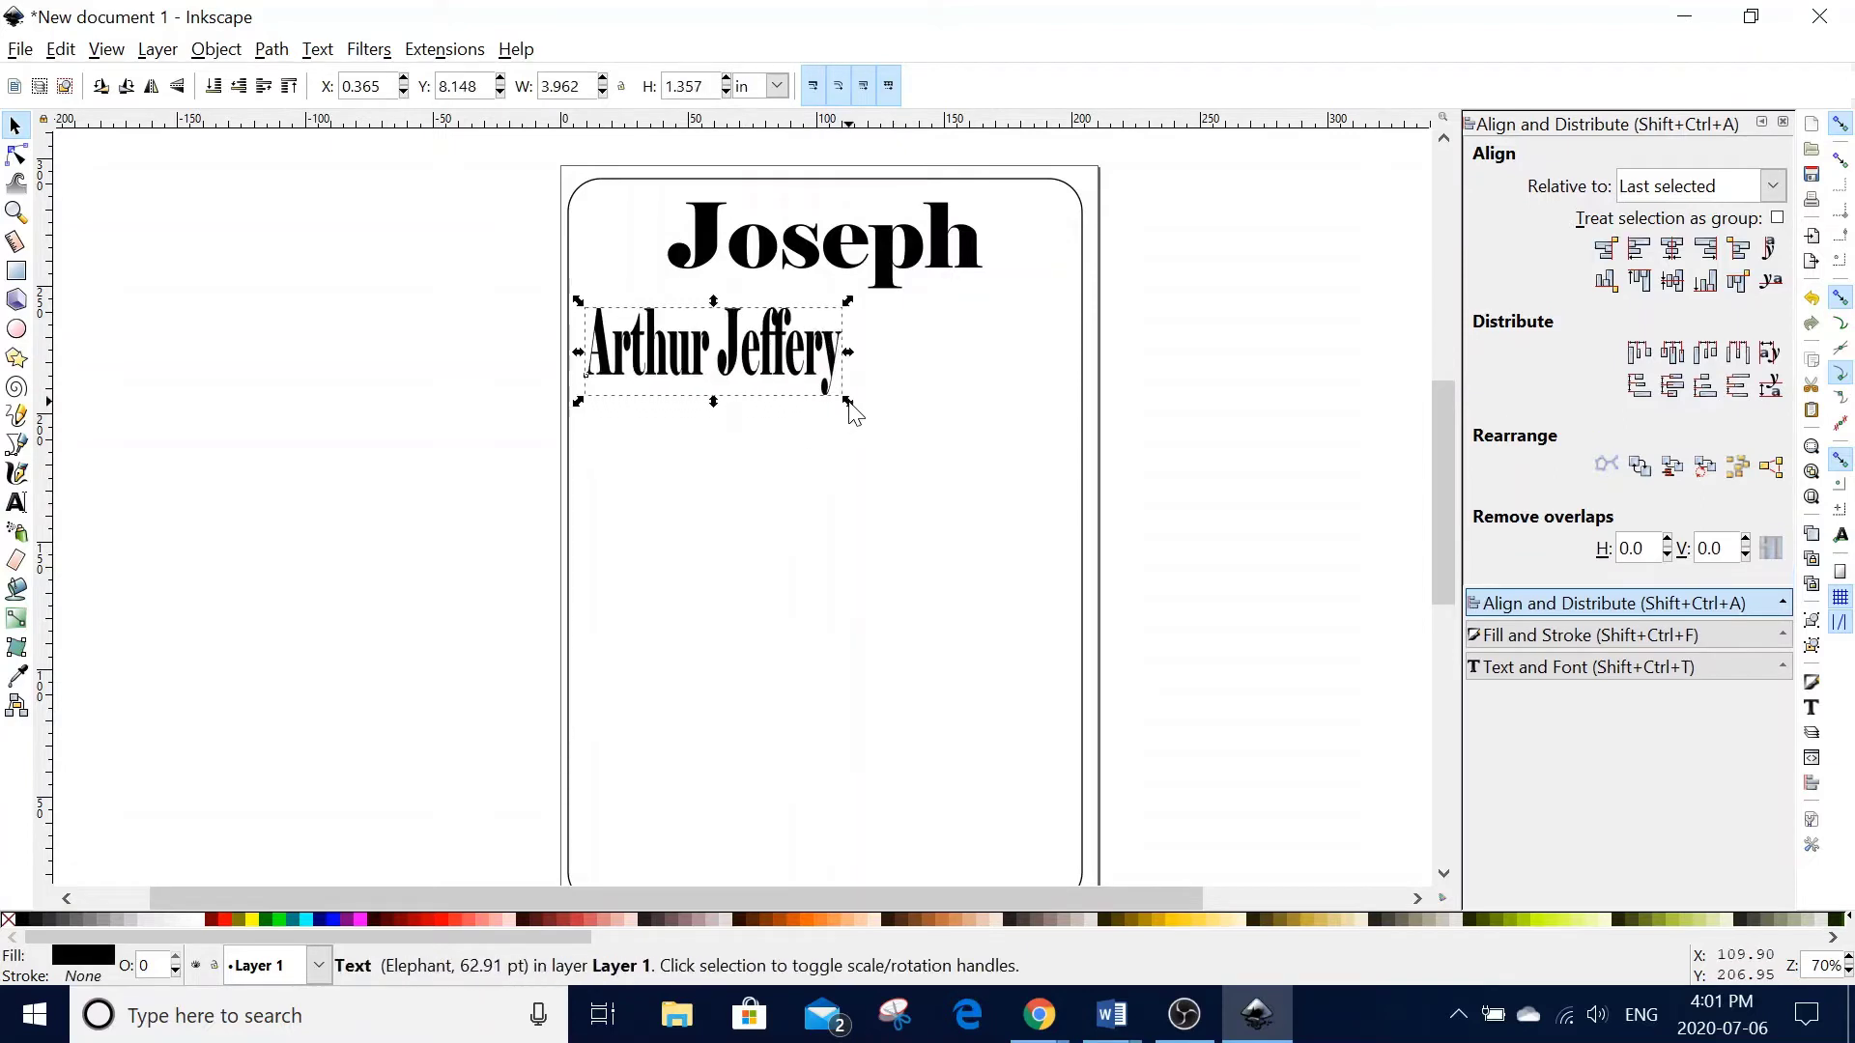
key(ctrl+z)
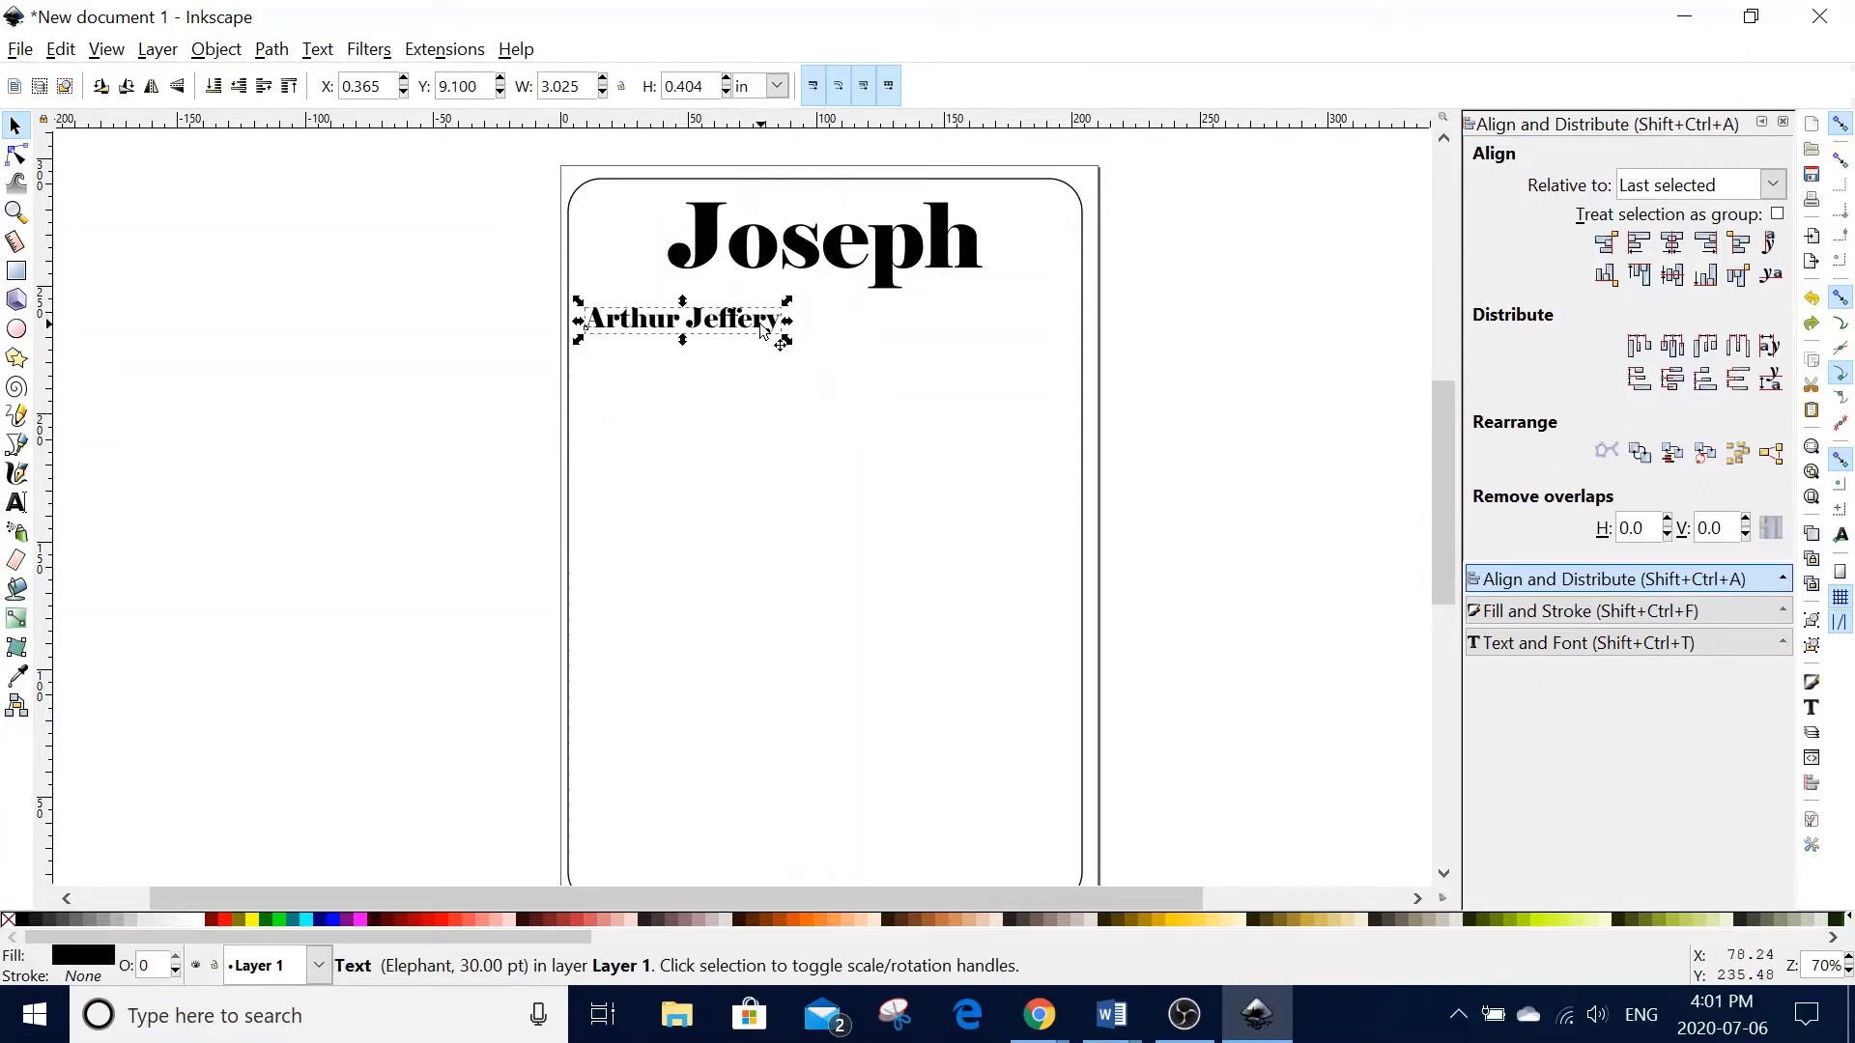
drag(790, 348, 1028, 411)
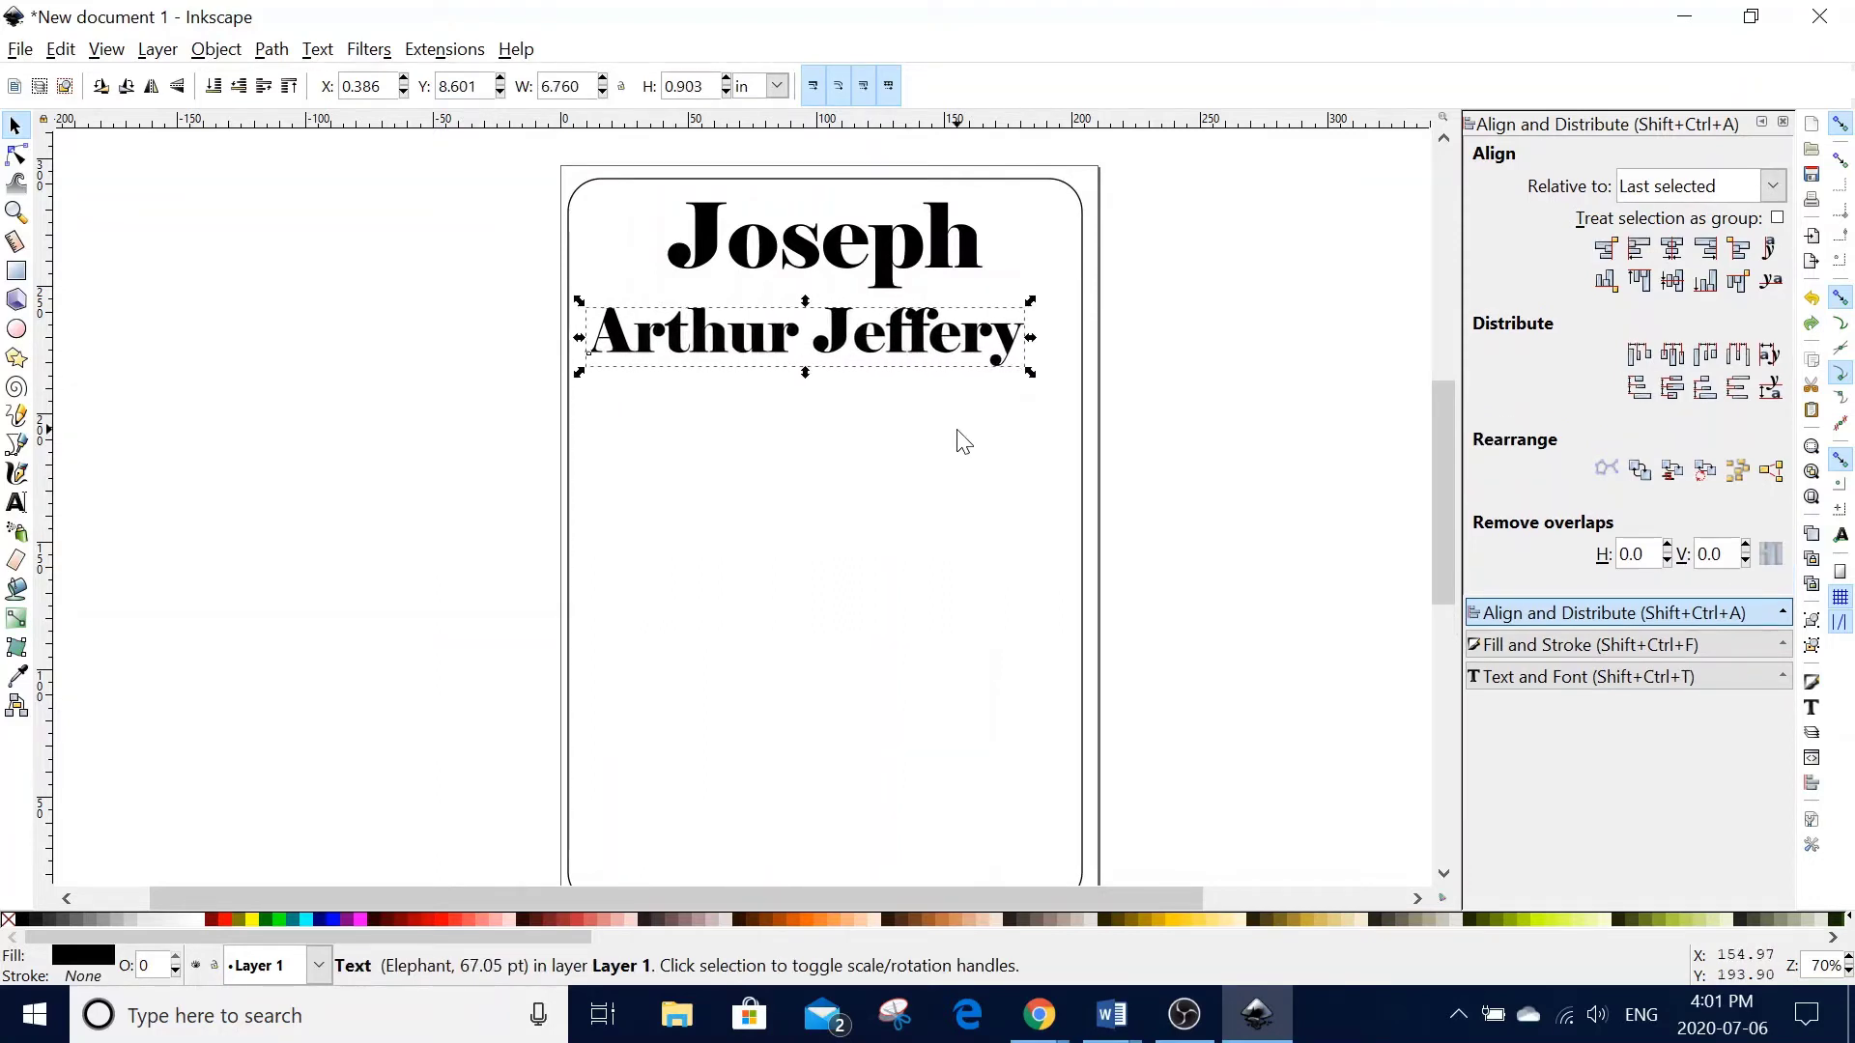
key(Right)
key(Right)
key(Right)
key(Right)
key(Right)
key(Right)
key(Right)
key(Right)
key(Right)
key(Up)
key(Up)
key(Up)
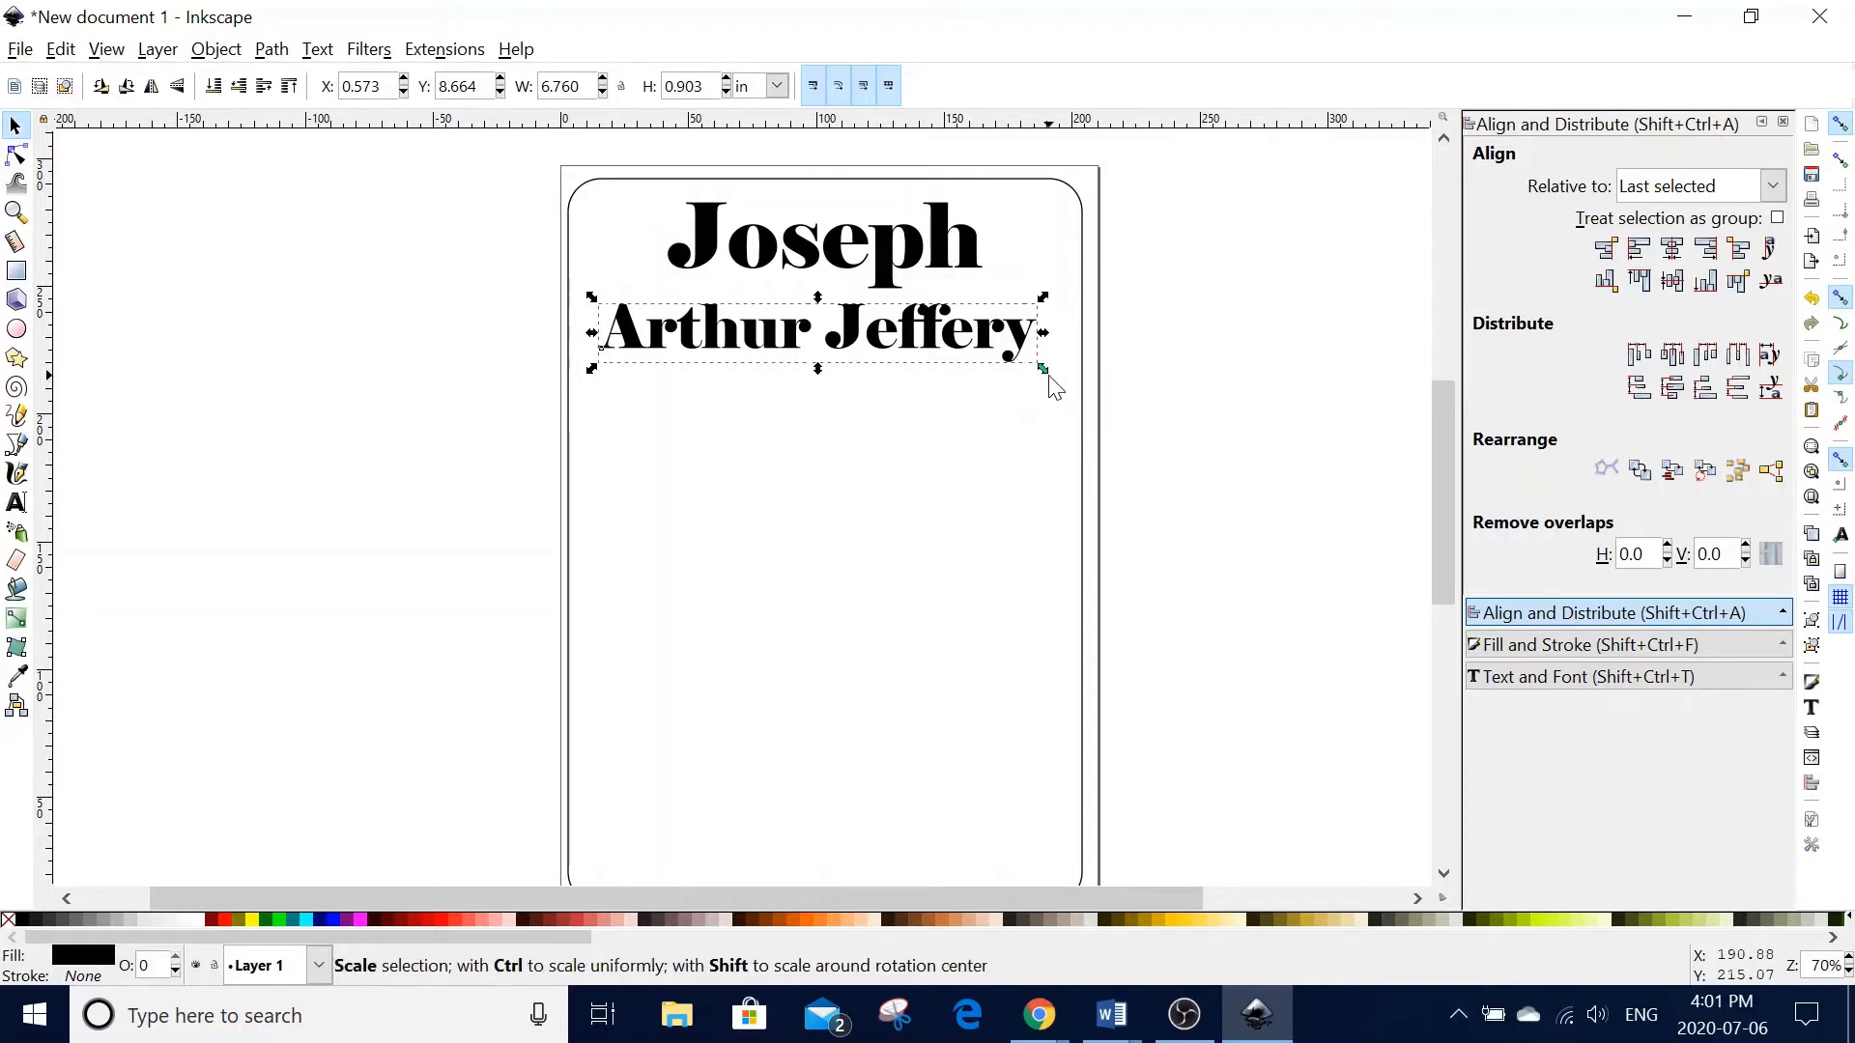
mouse_move(1046, 373)
mouse_down()
mouse_move(1105, 394)
mouse_move(1063, 380)
mouse_up()
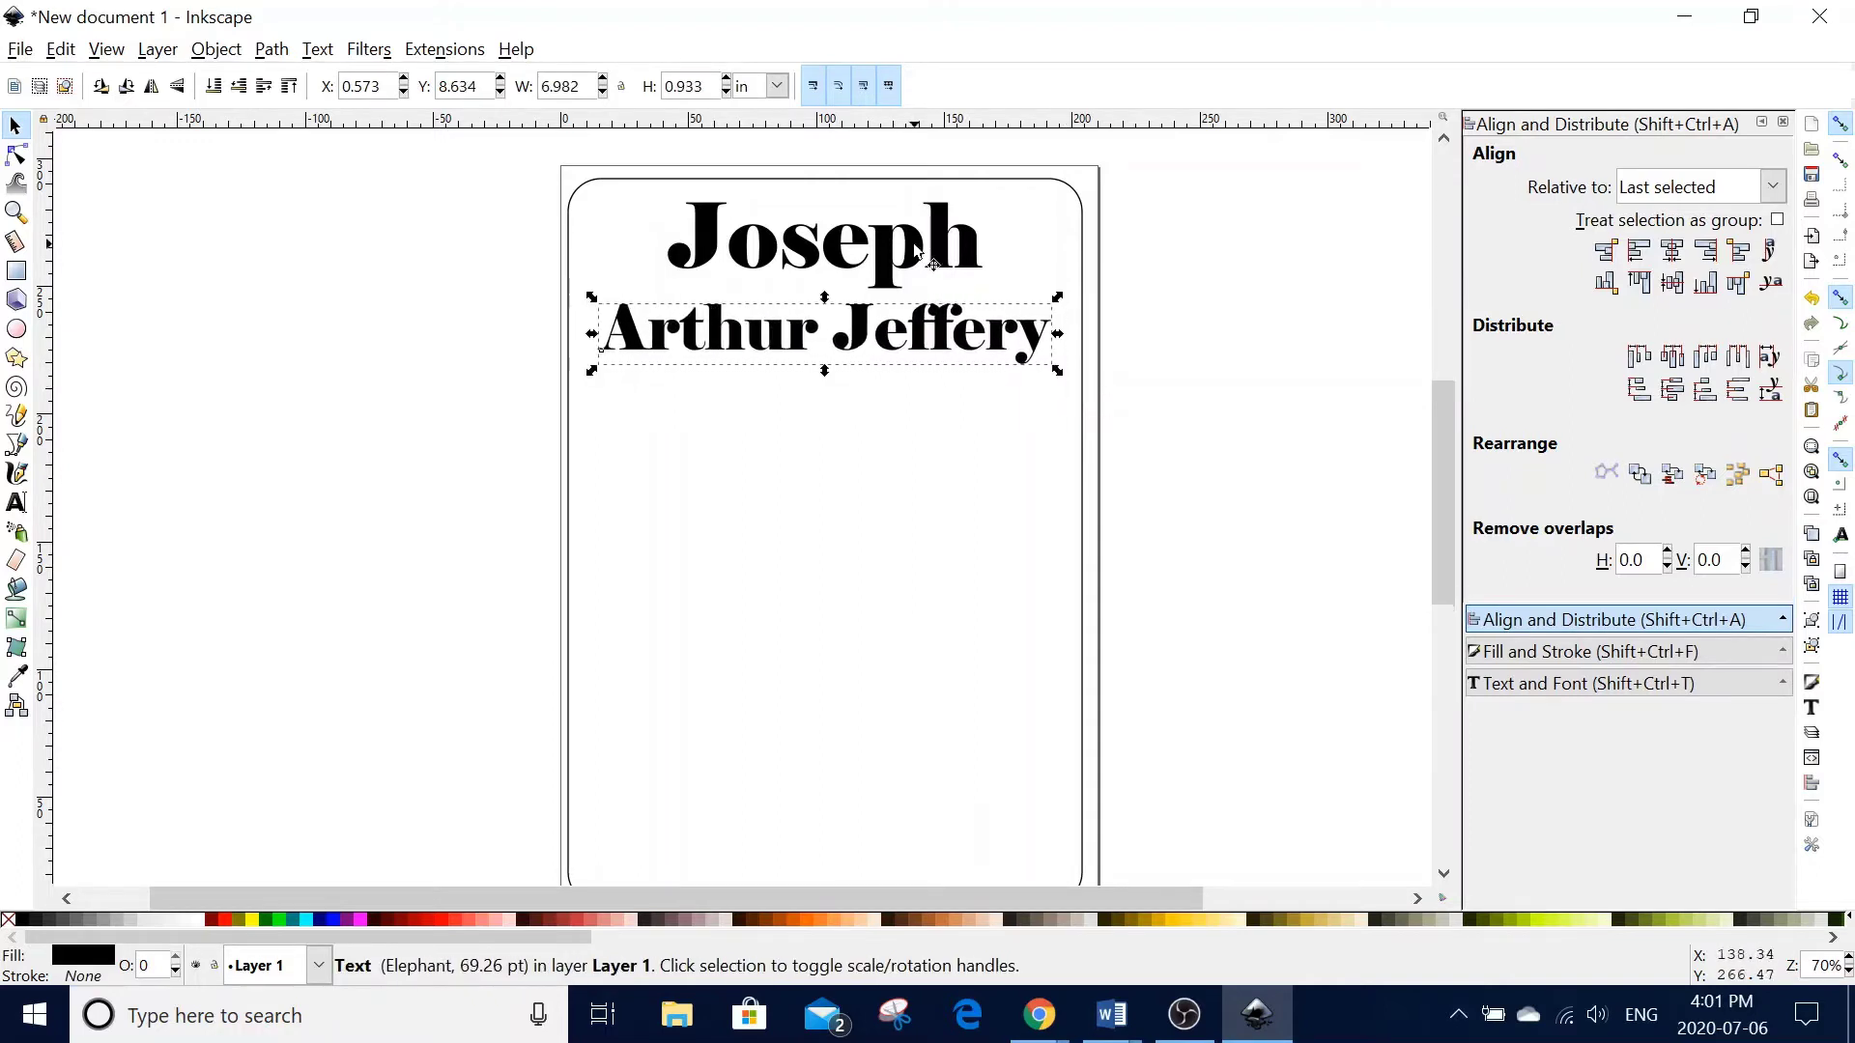
shift+click(908, 250)
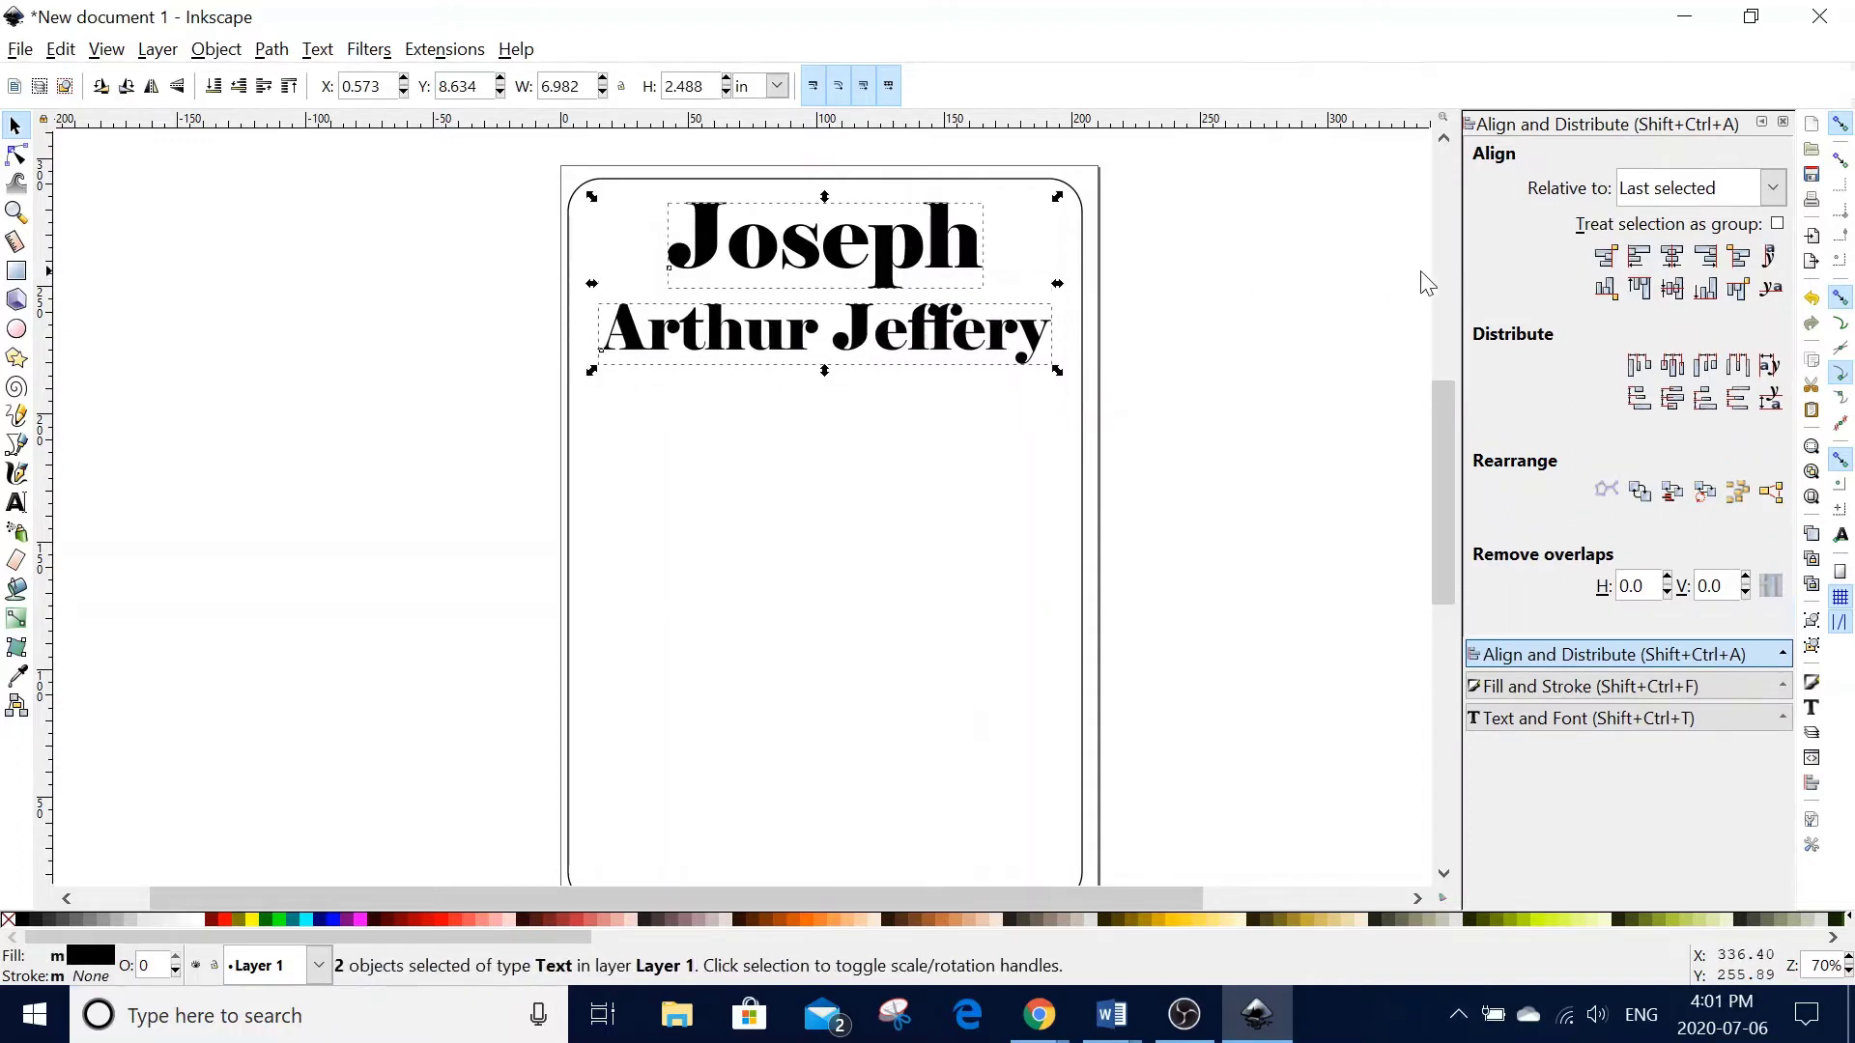
click(1672, 255)
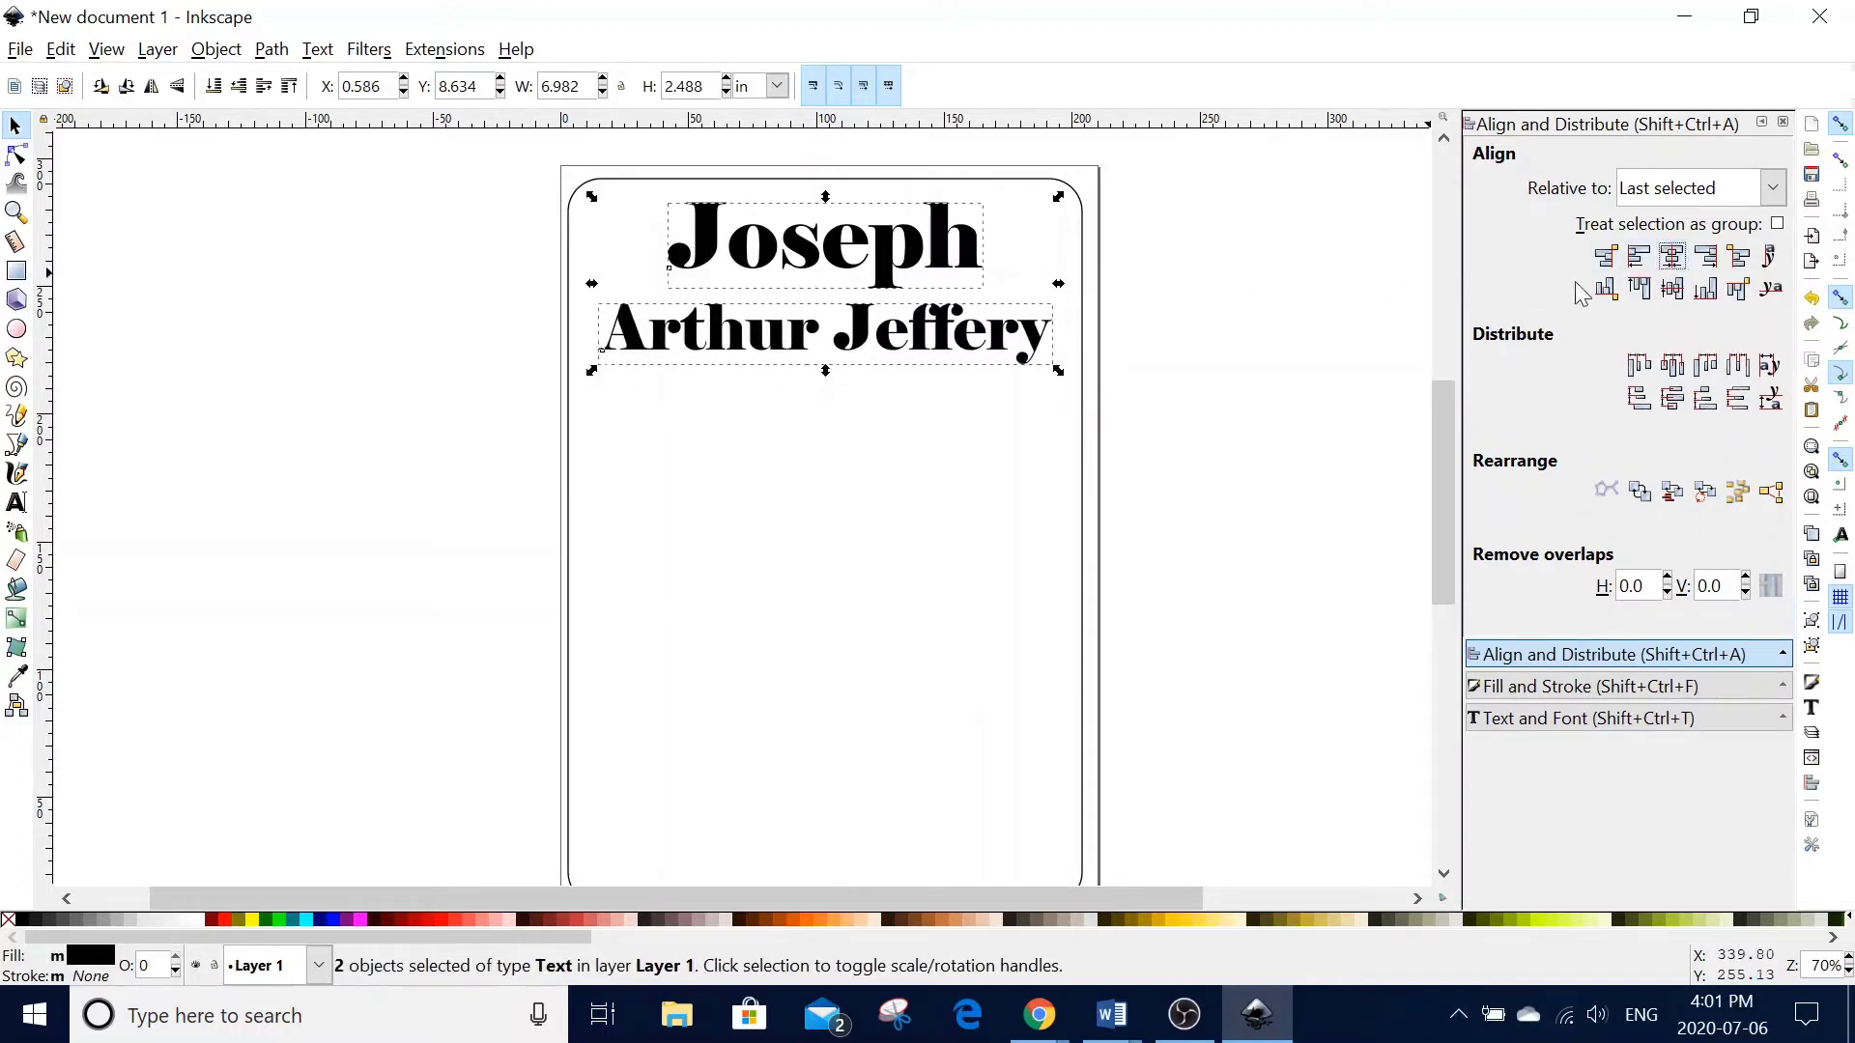
click(1170, 411)
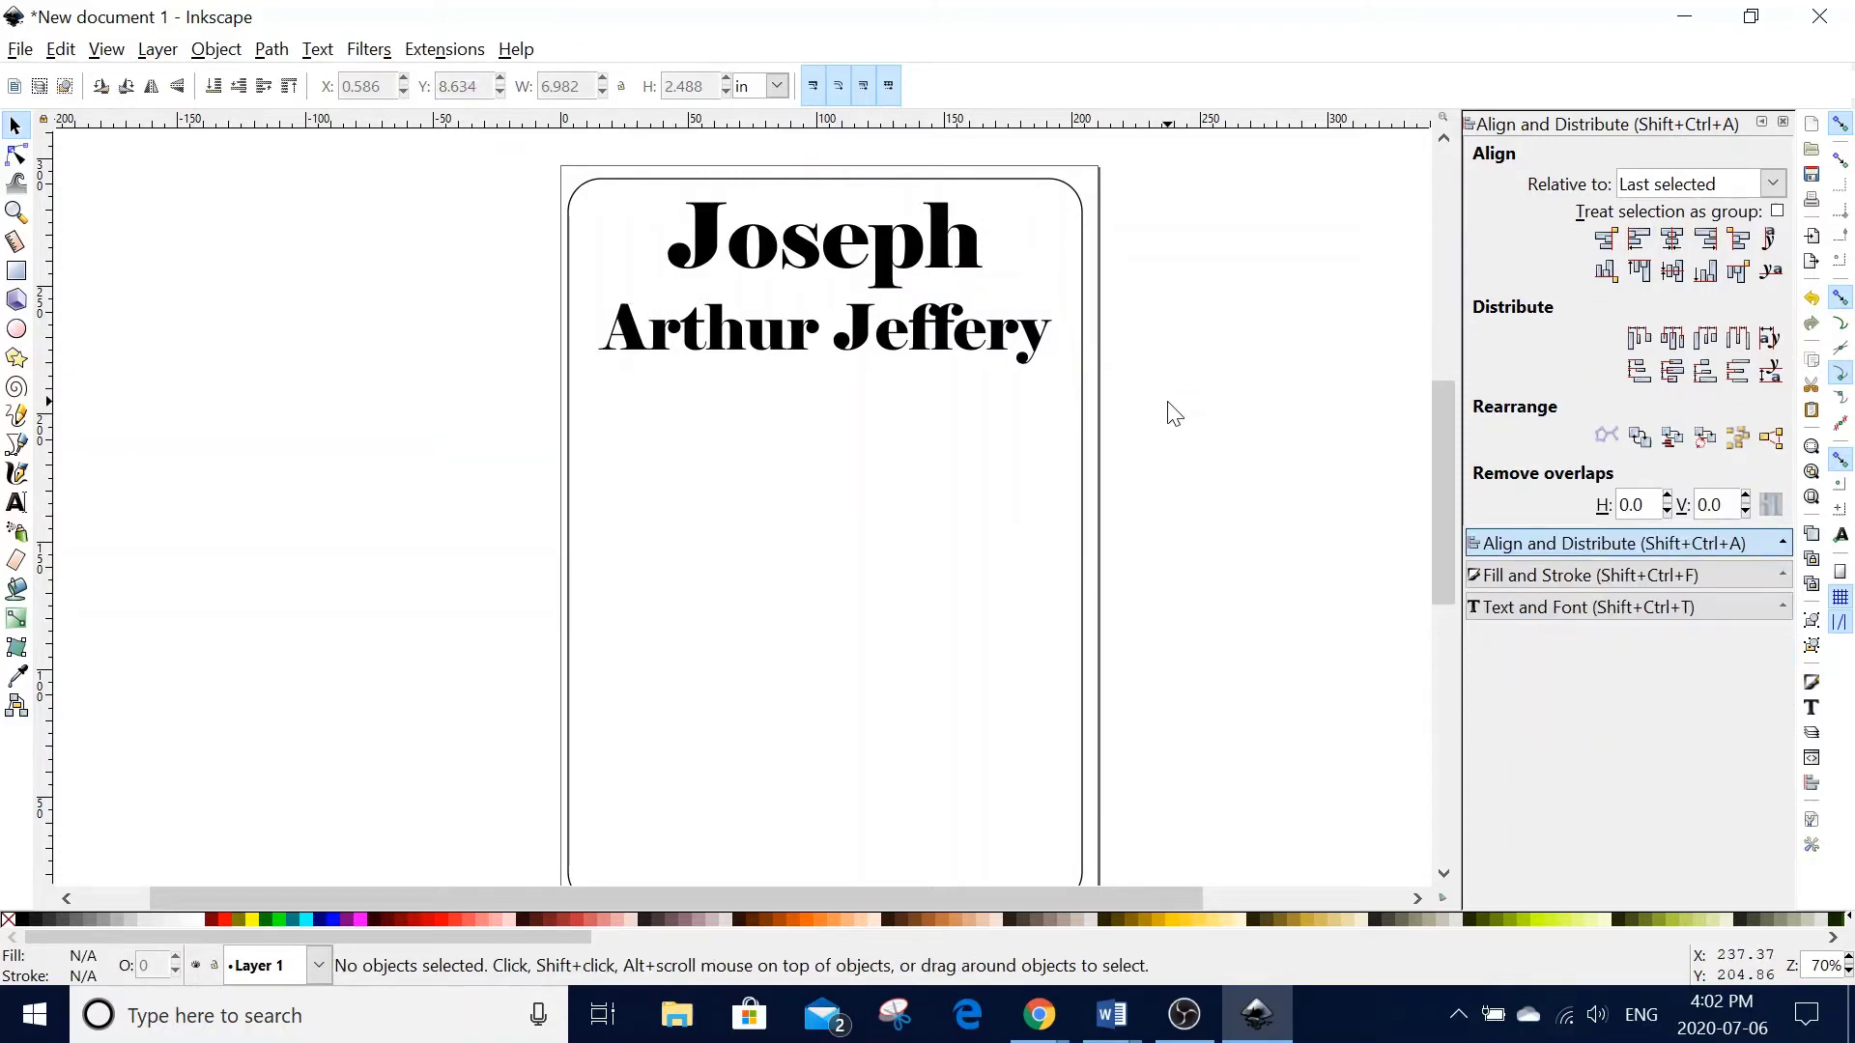
click(23, 445)
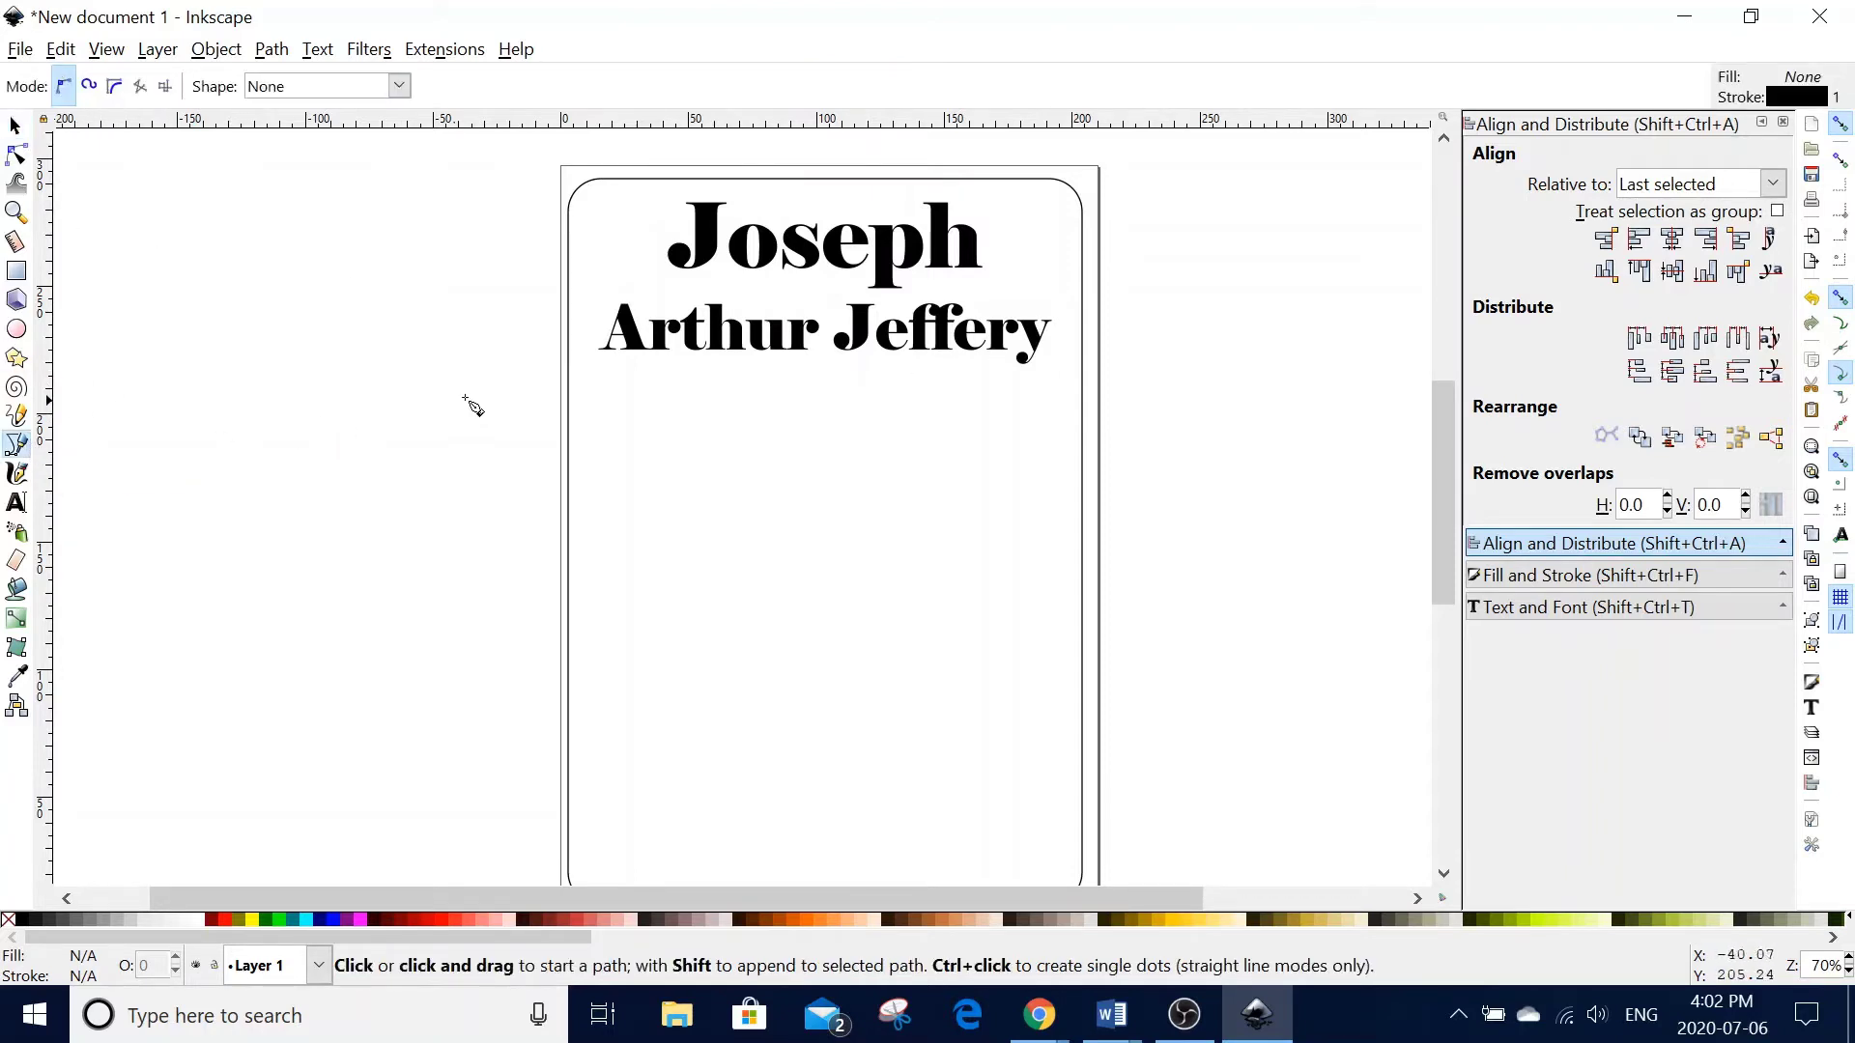
click(589, 379)
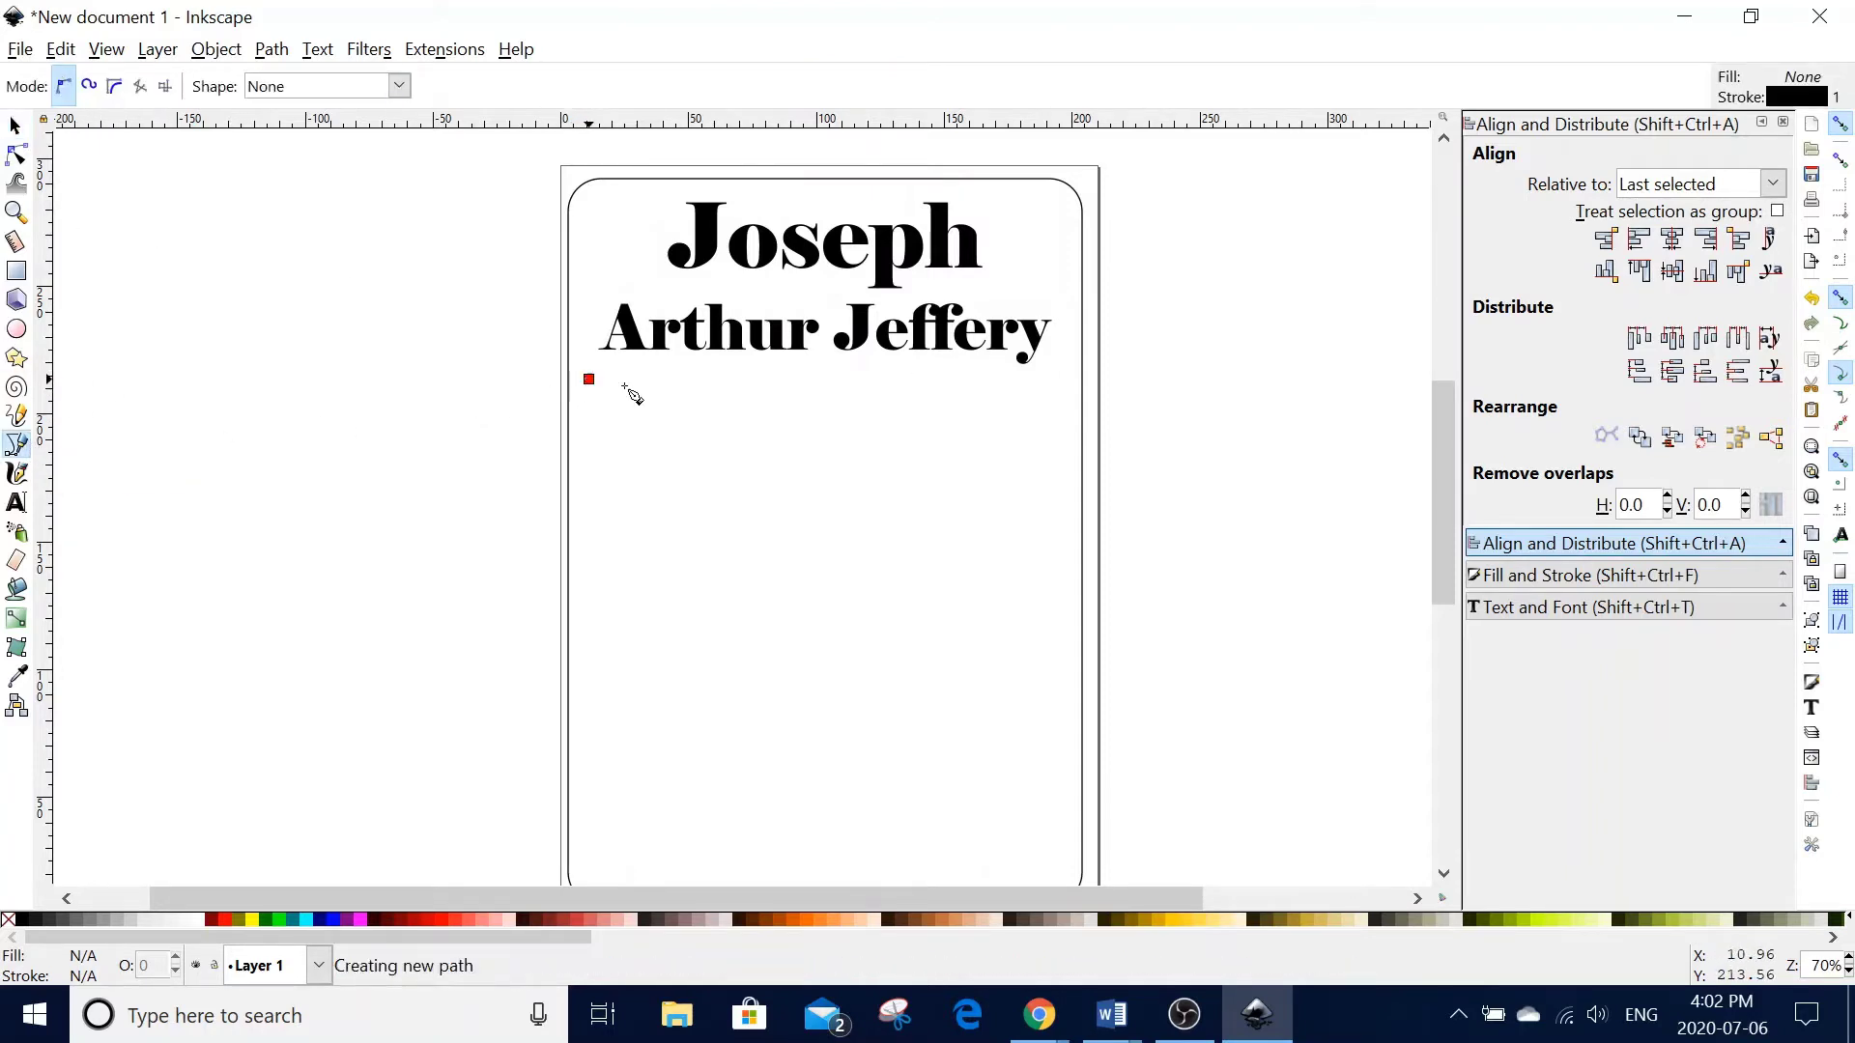
double_click(1063, 378)
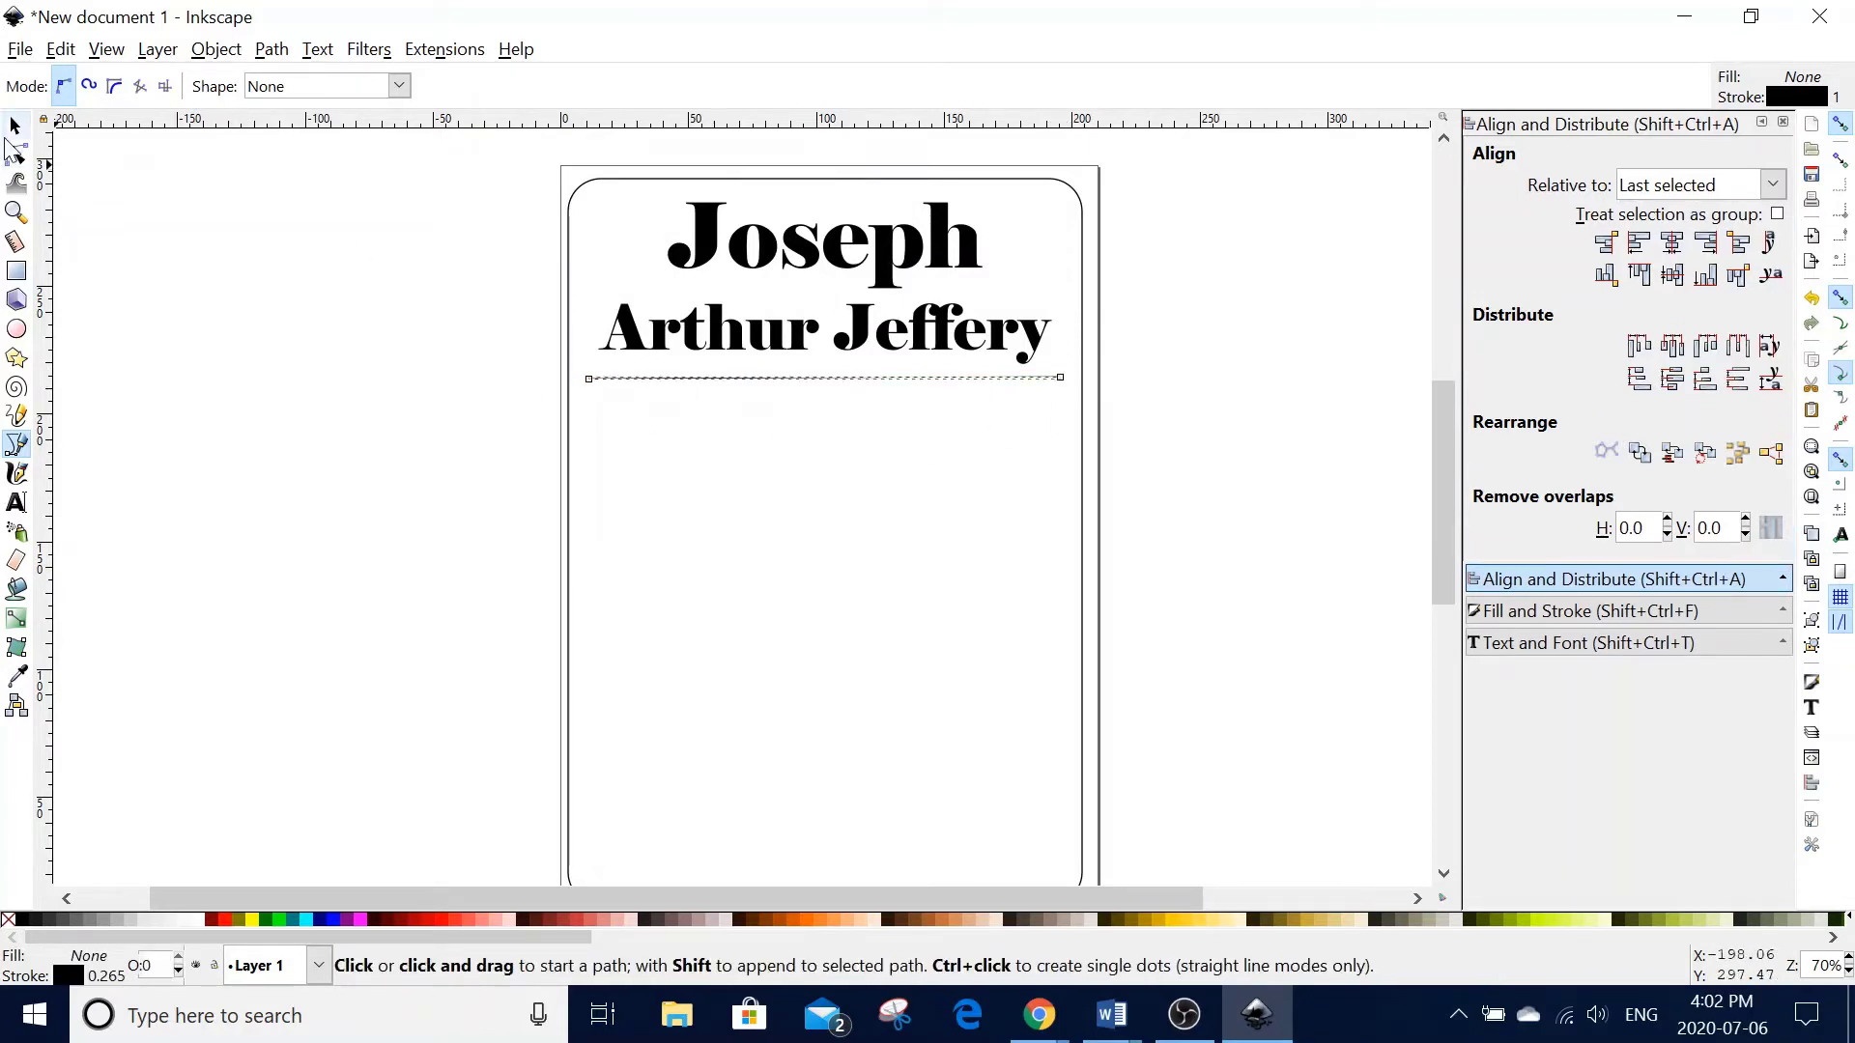
click(14, 126)
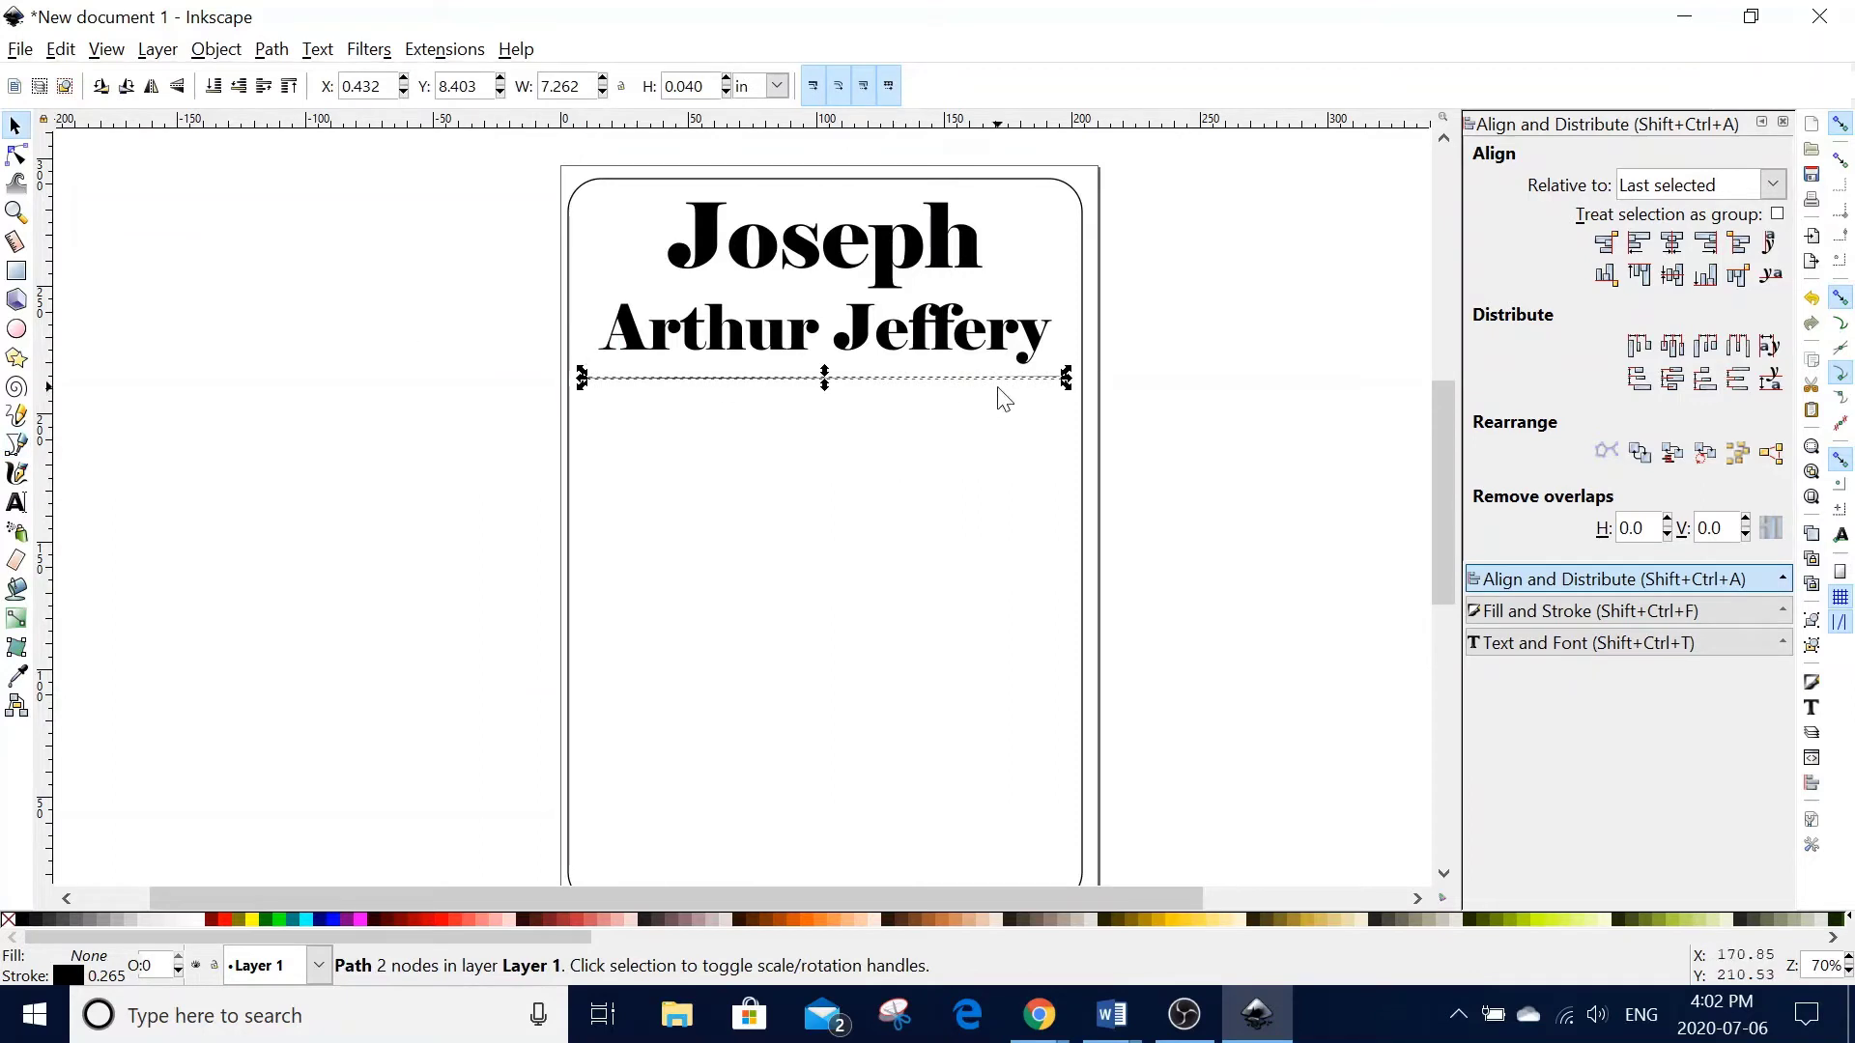
click(988, 413)
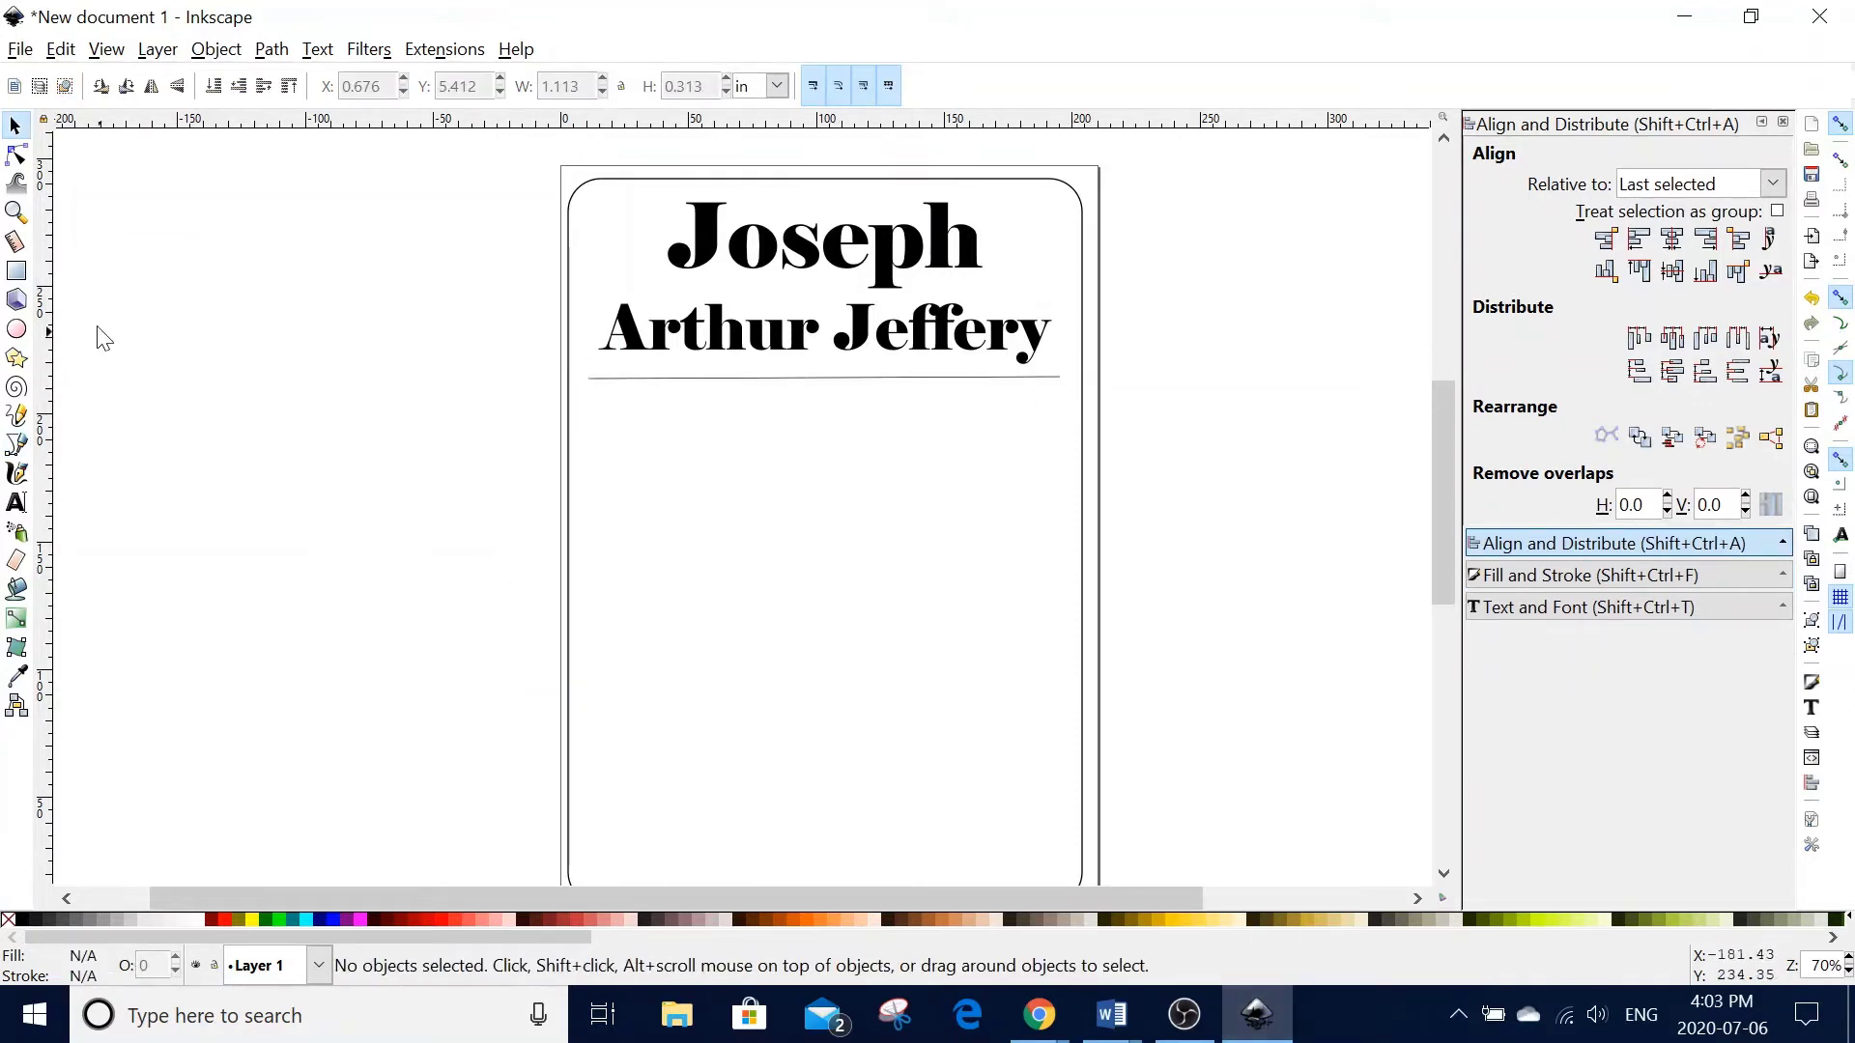
- Add separate texts 'December', '13', '4:50 pm' and '2016' below the rule
click(17, 502)
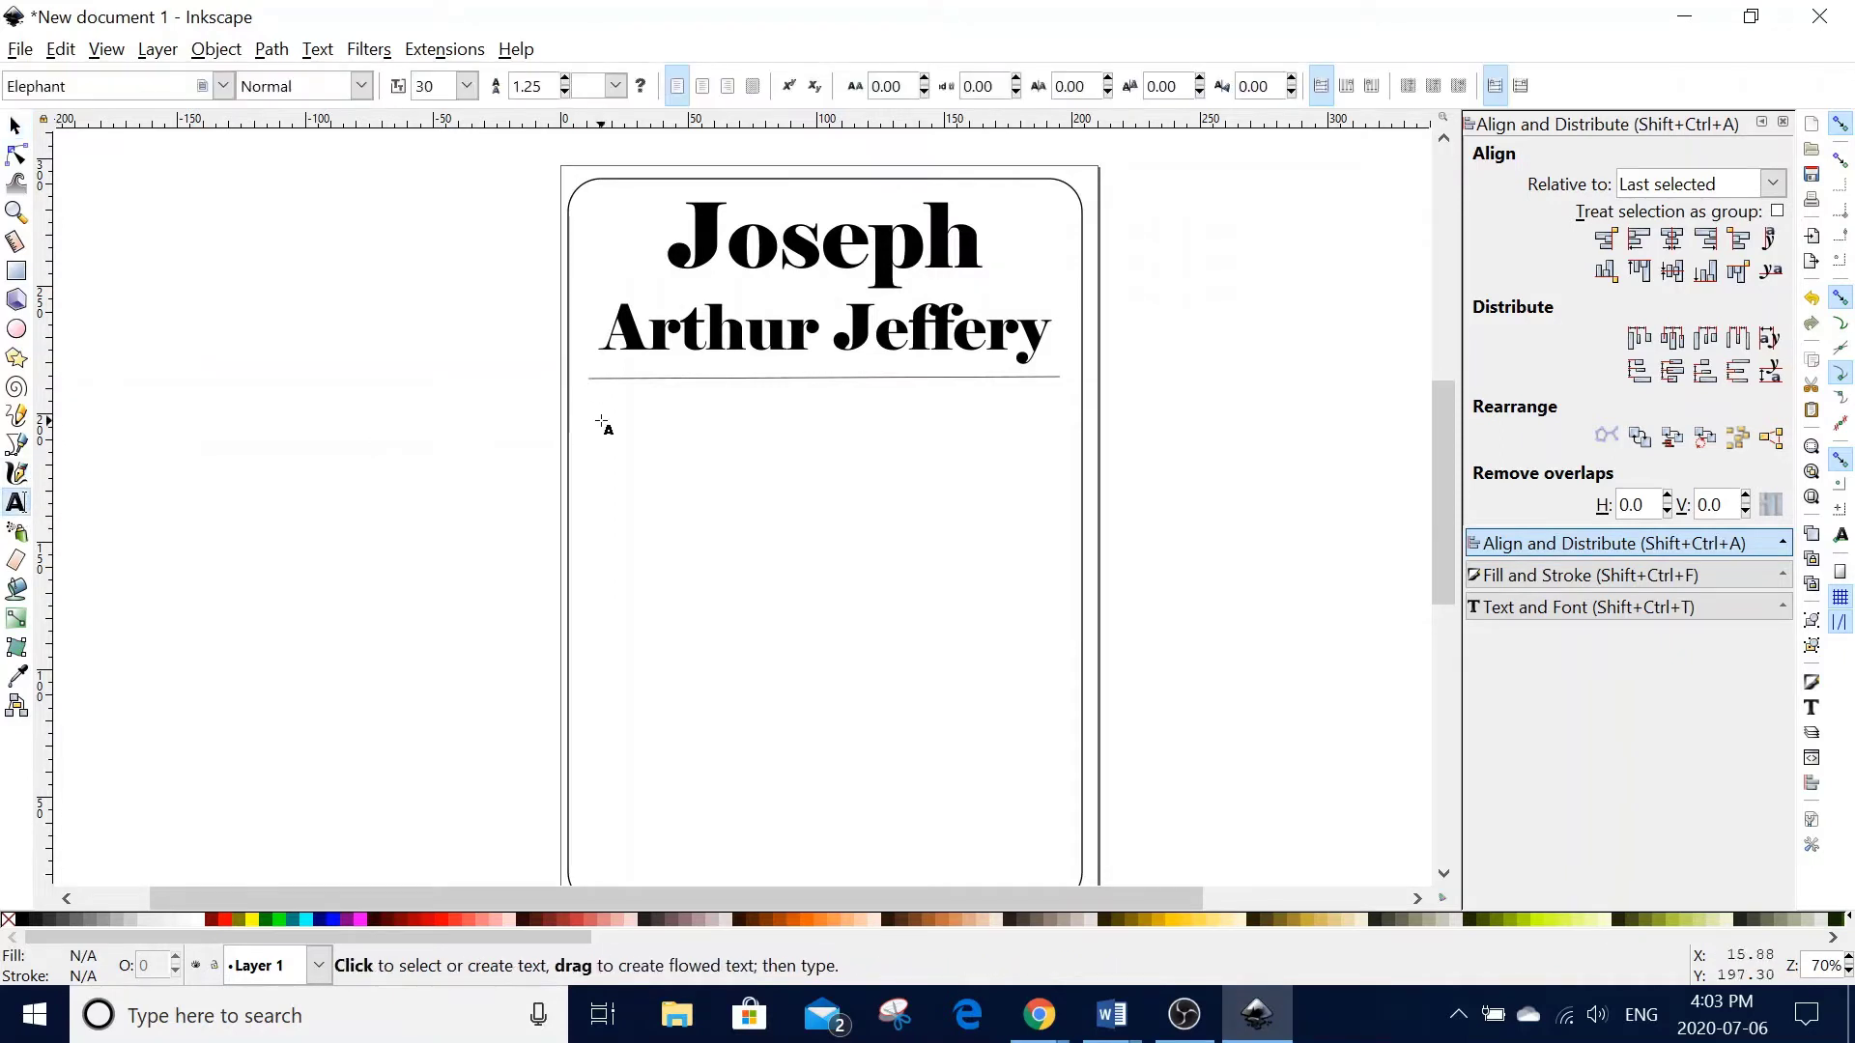
click(602, 420)
text(D)
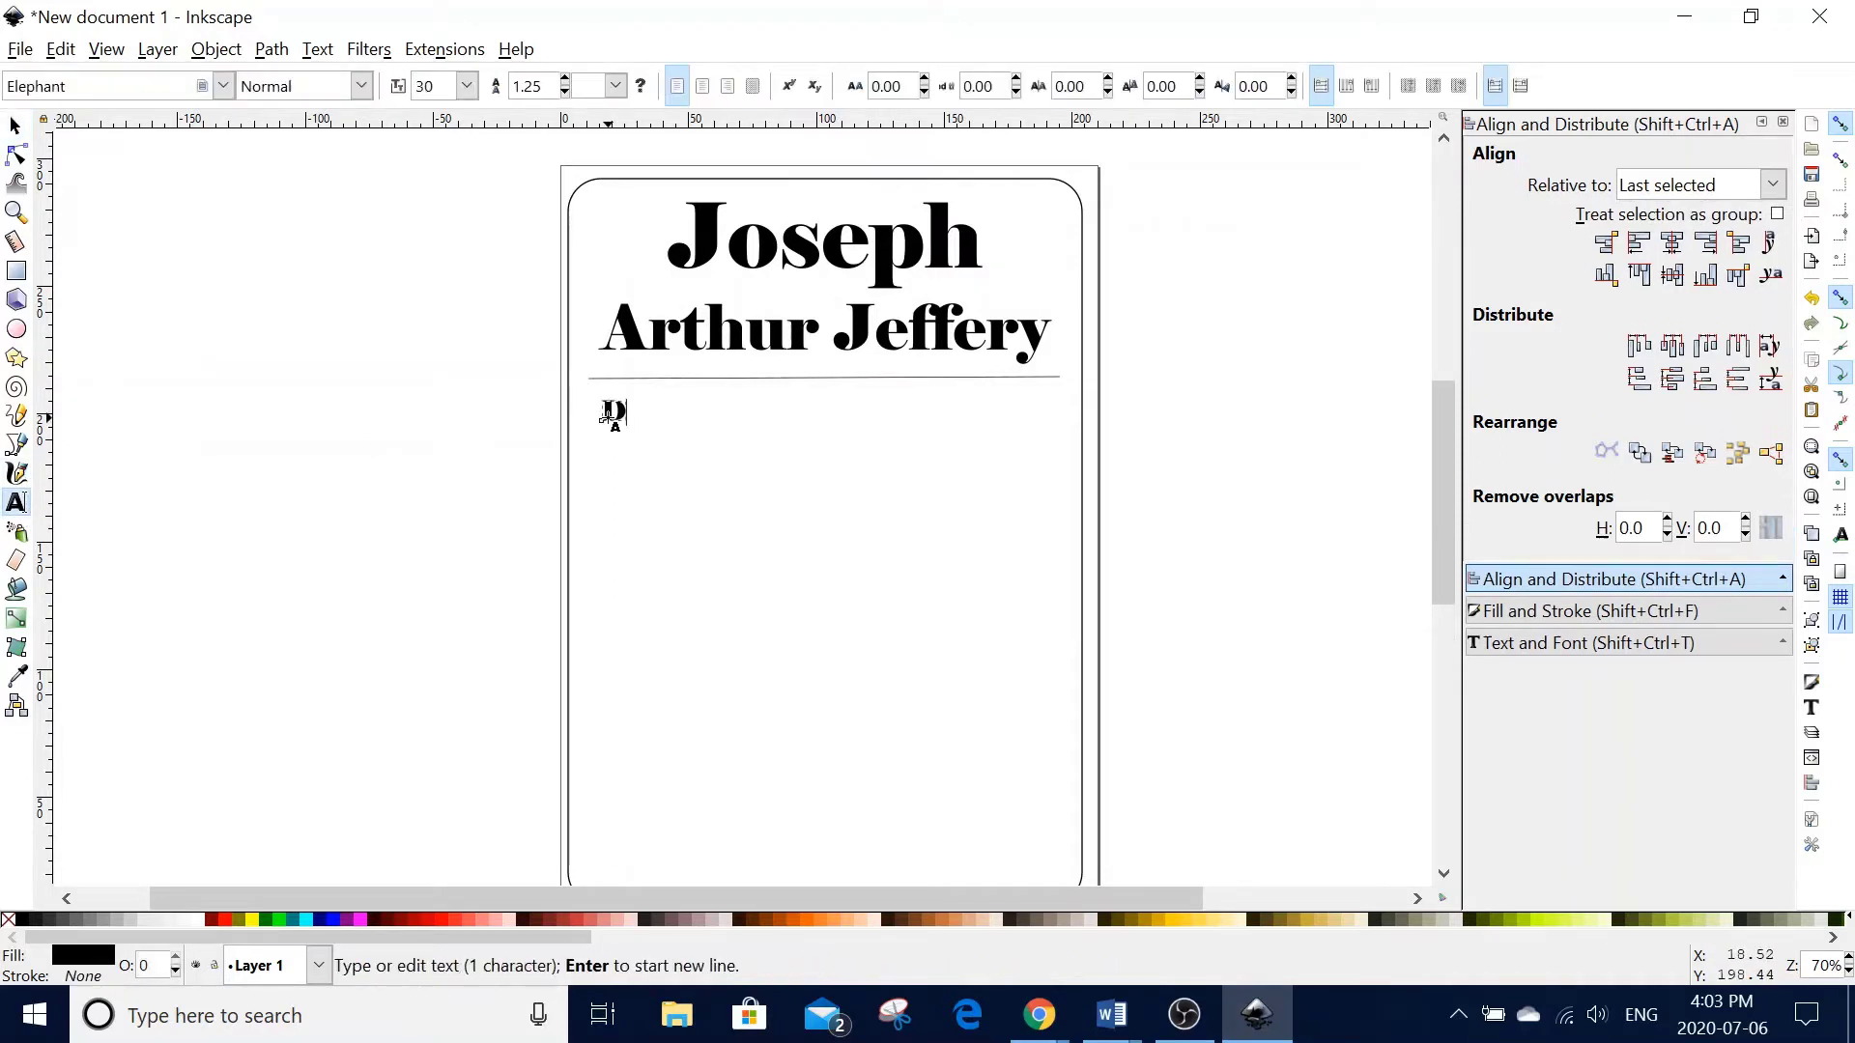
text(ecember)
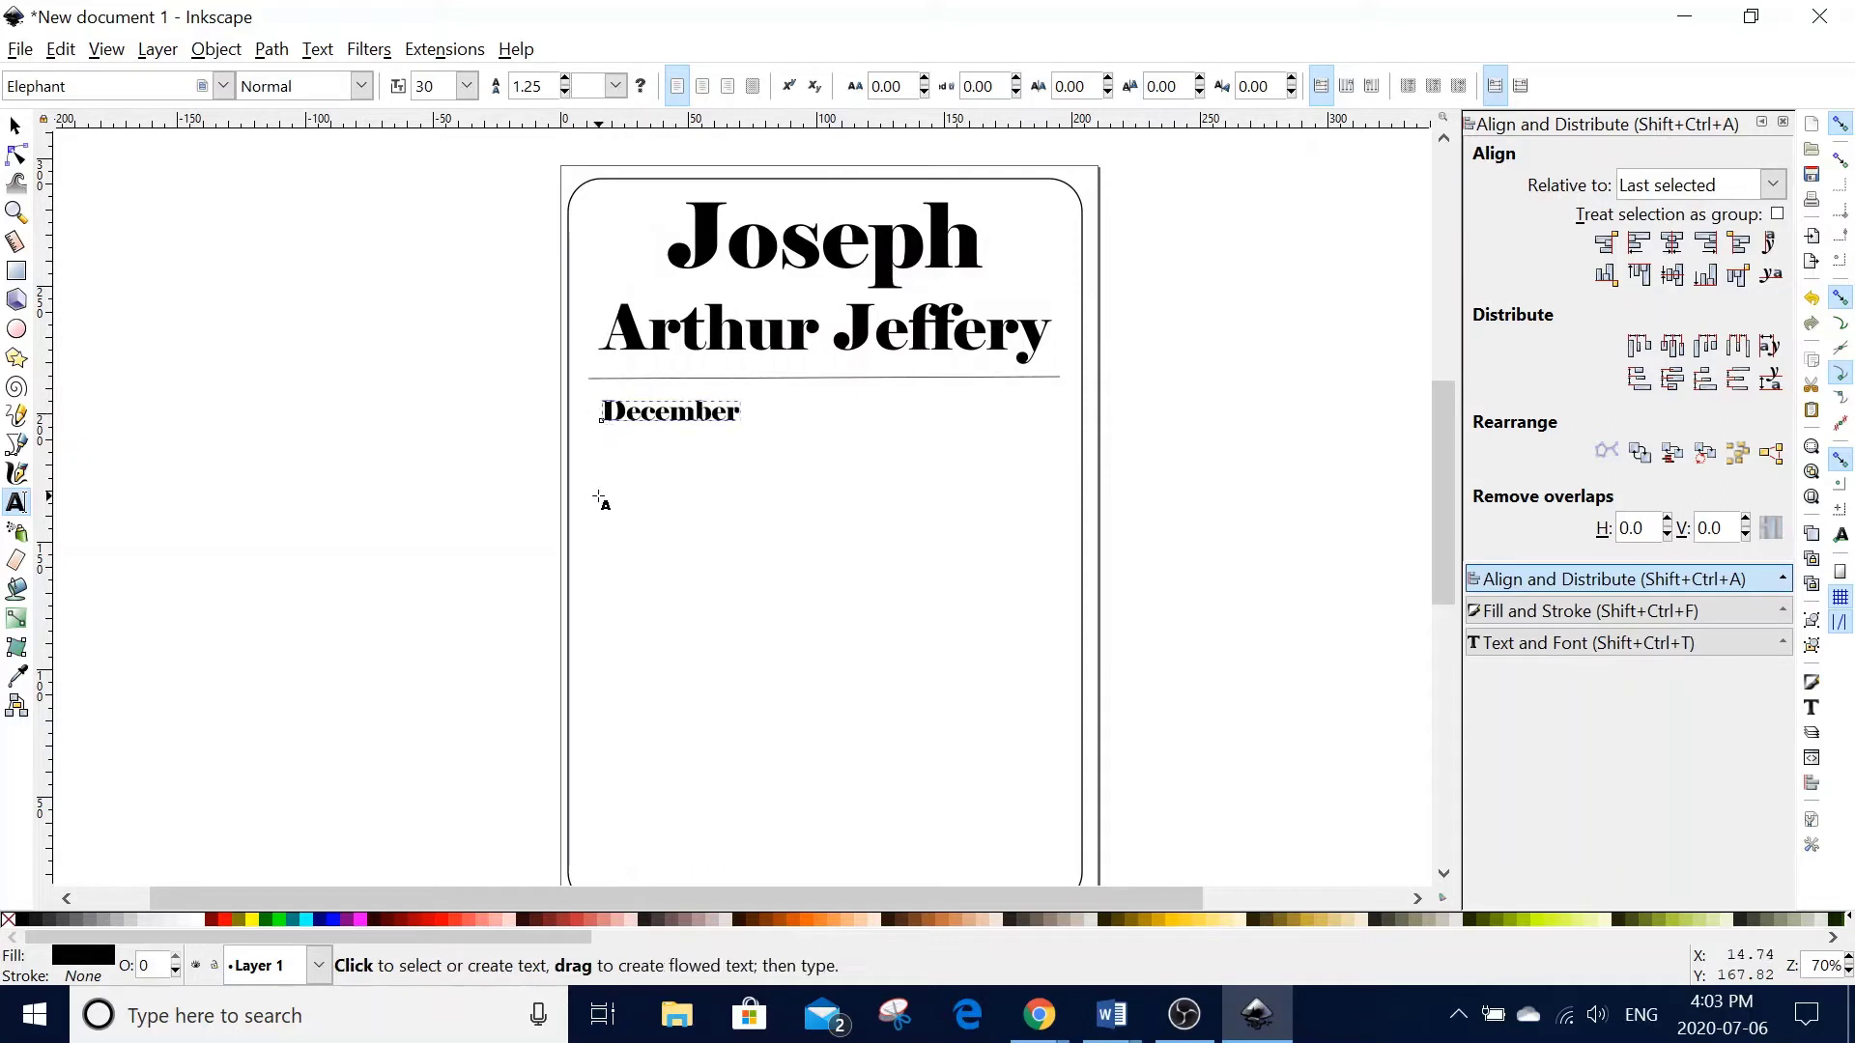
click(600, 499)
text(13)
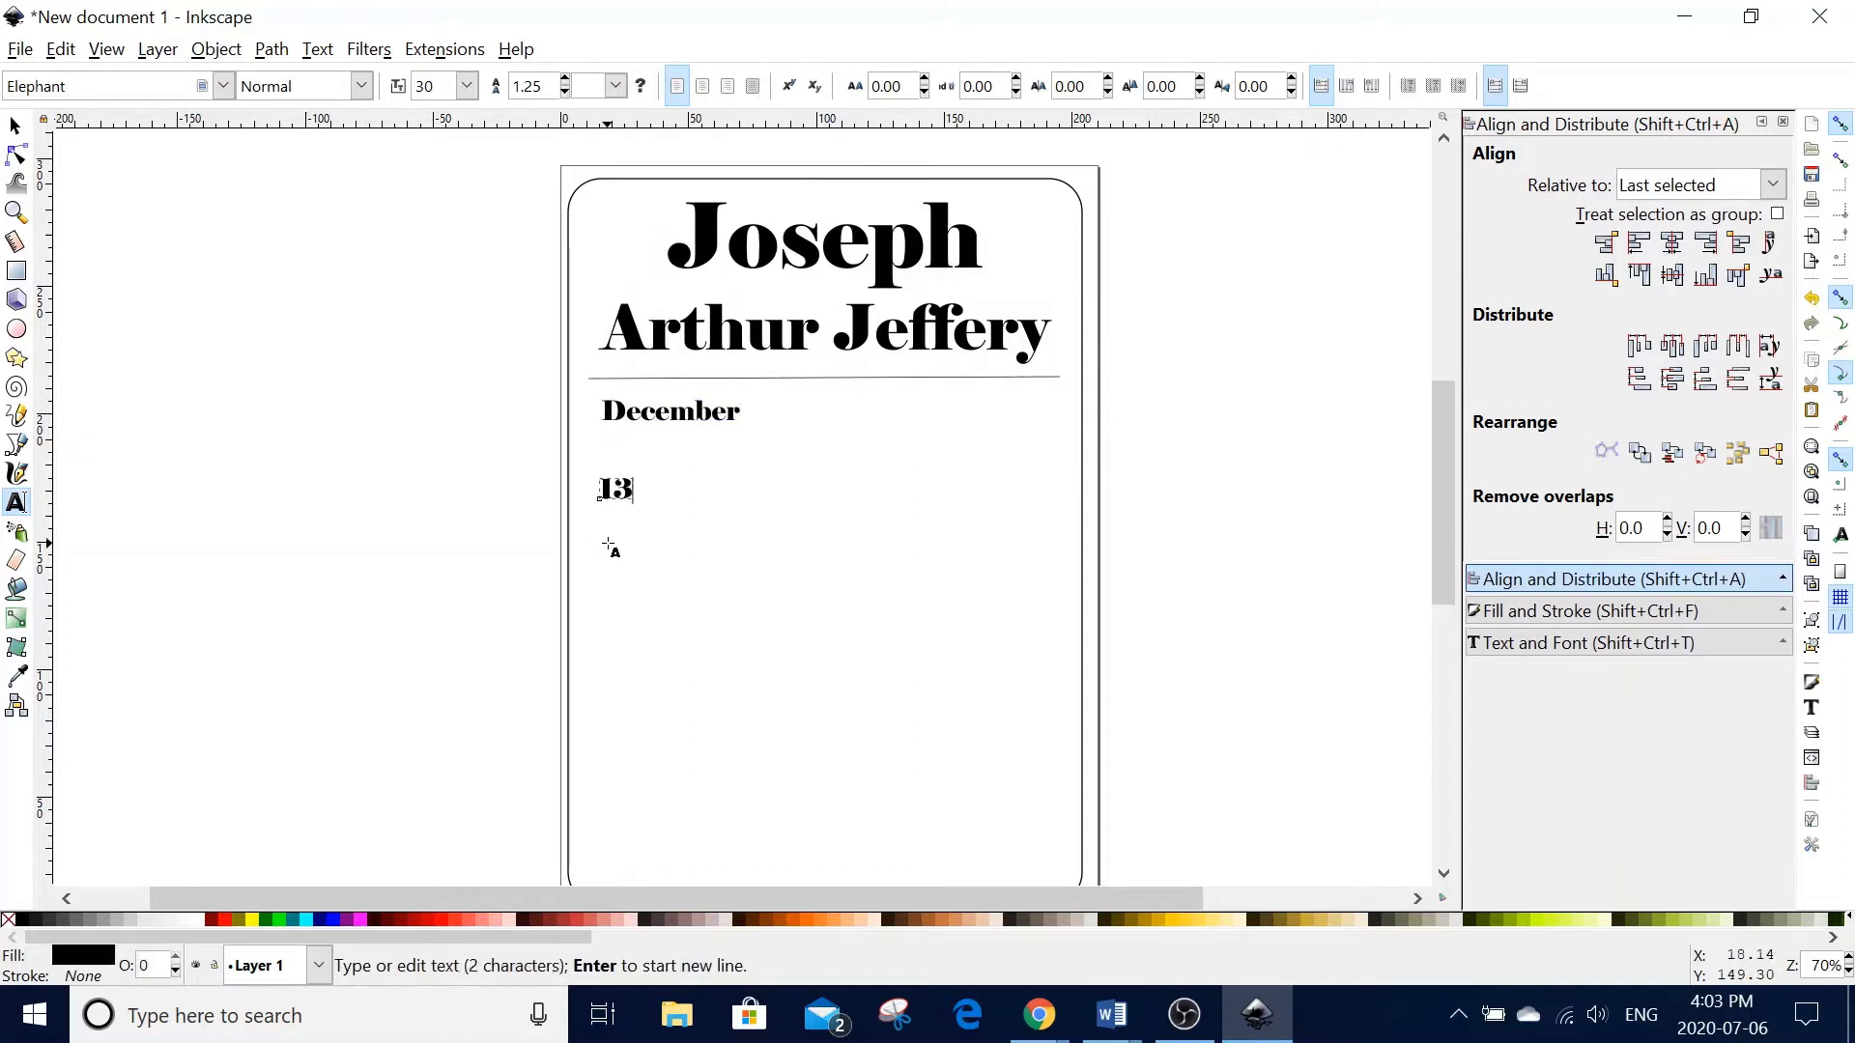
click(611, 550)
text(4:50  pm)
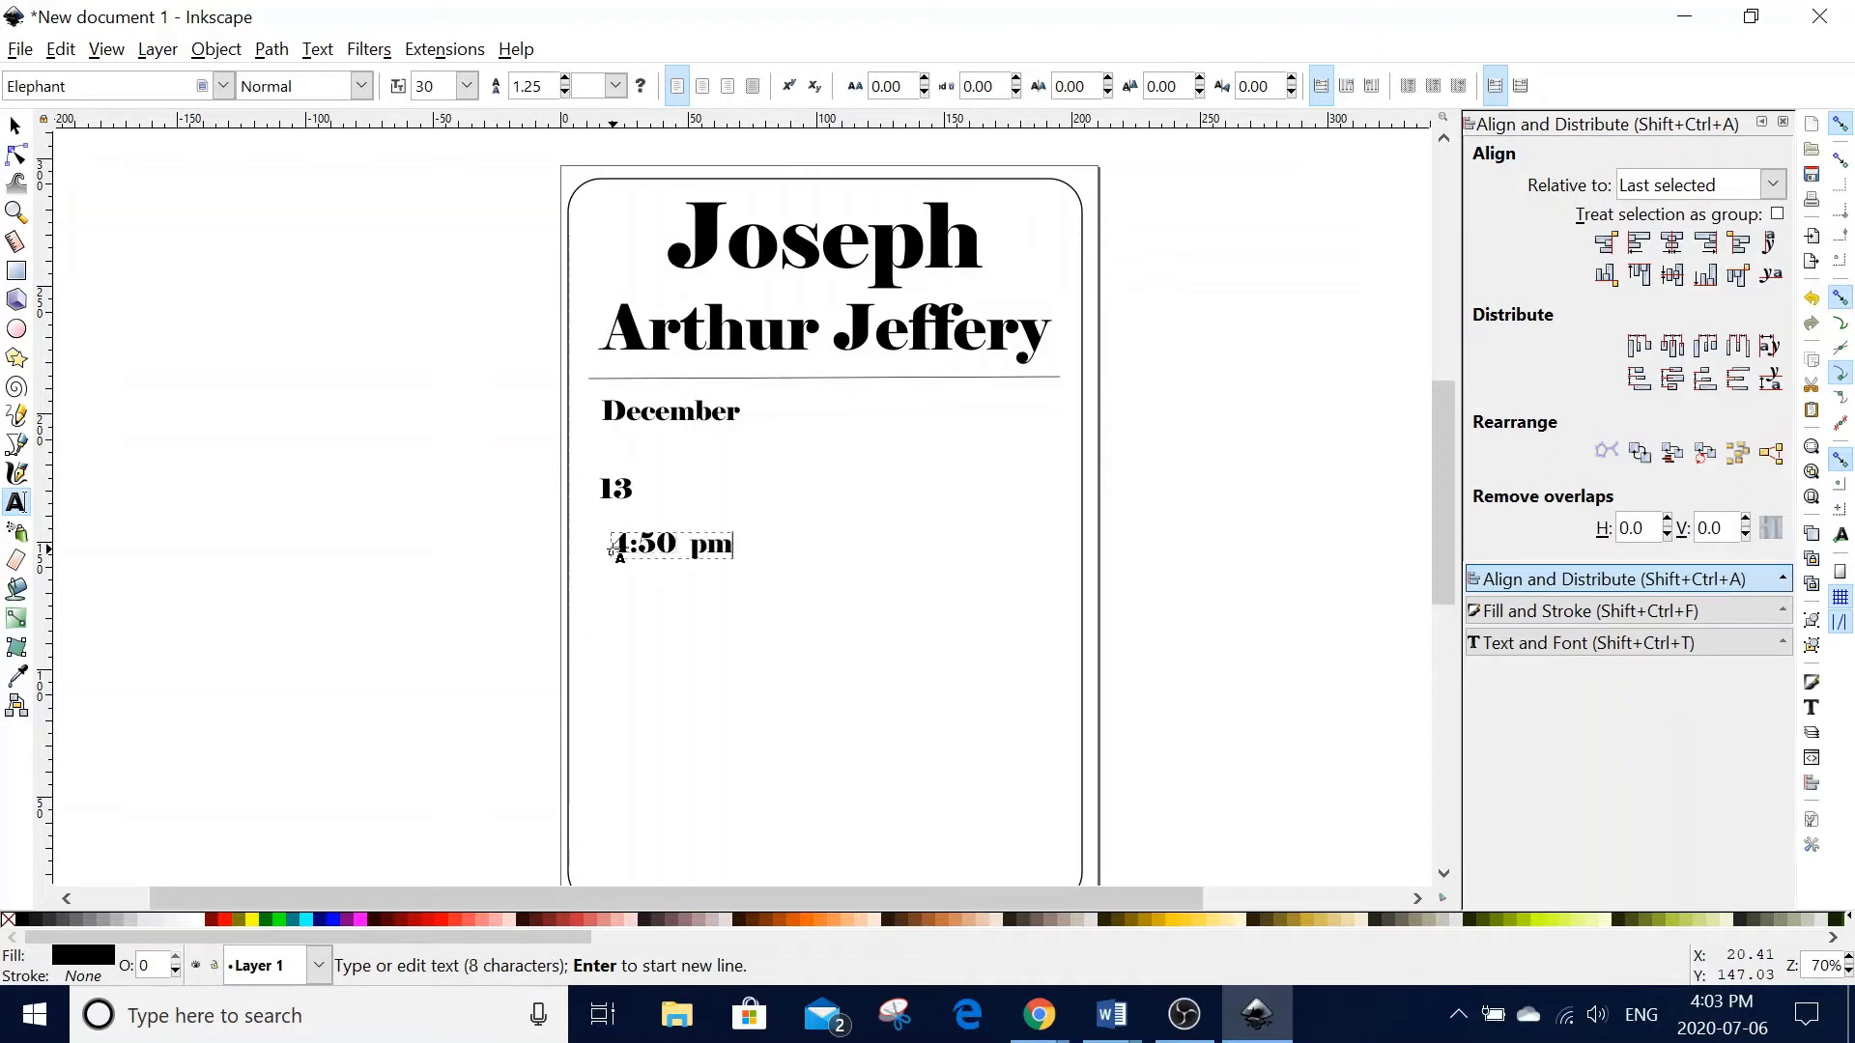
click(763, 475)
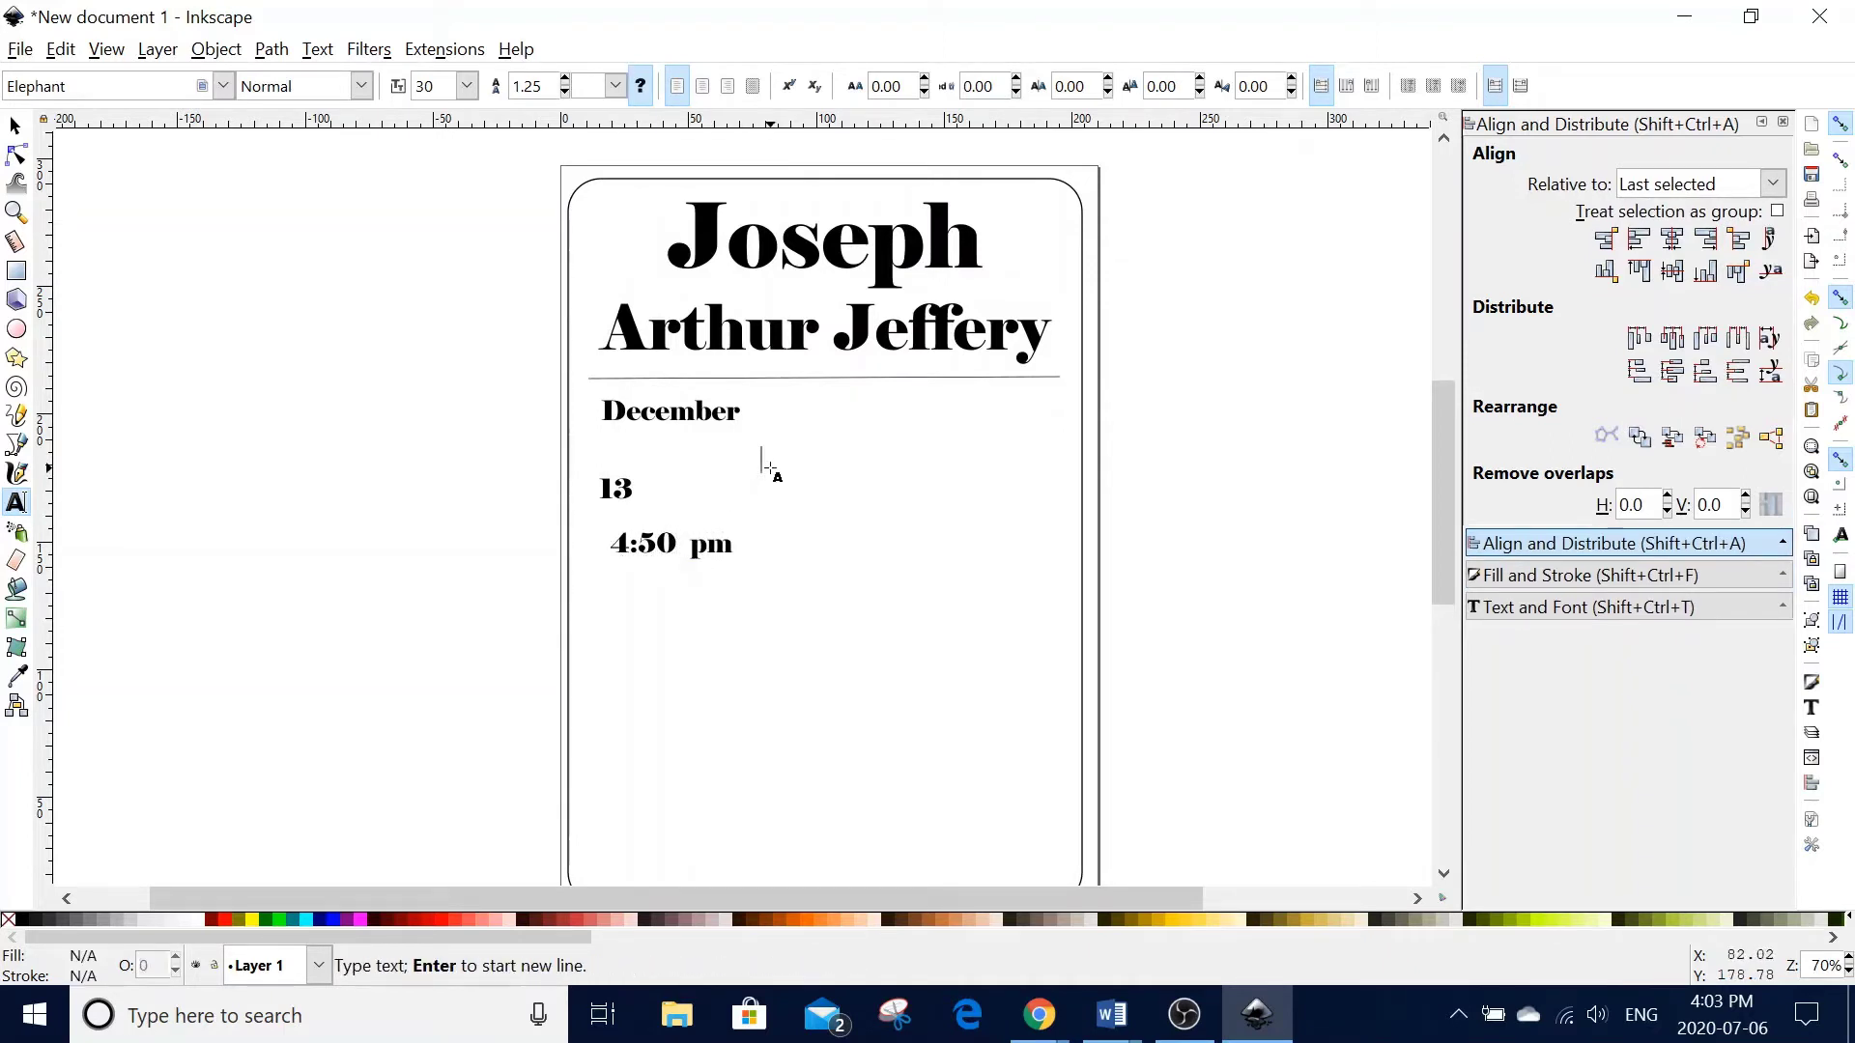
text(2016)
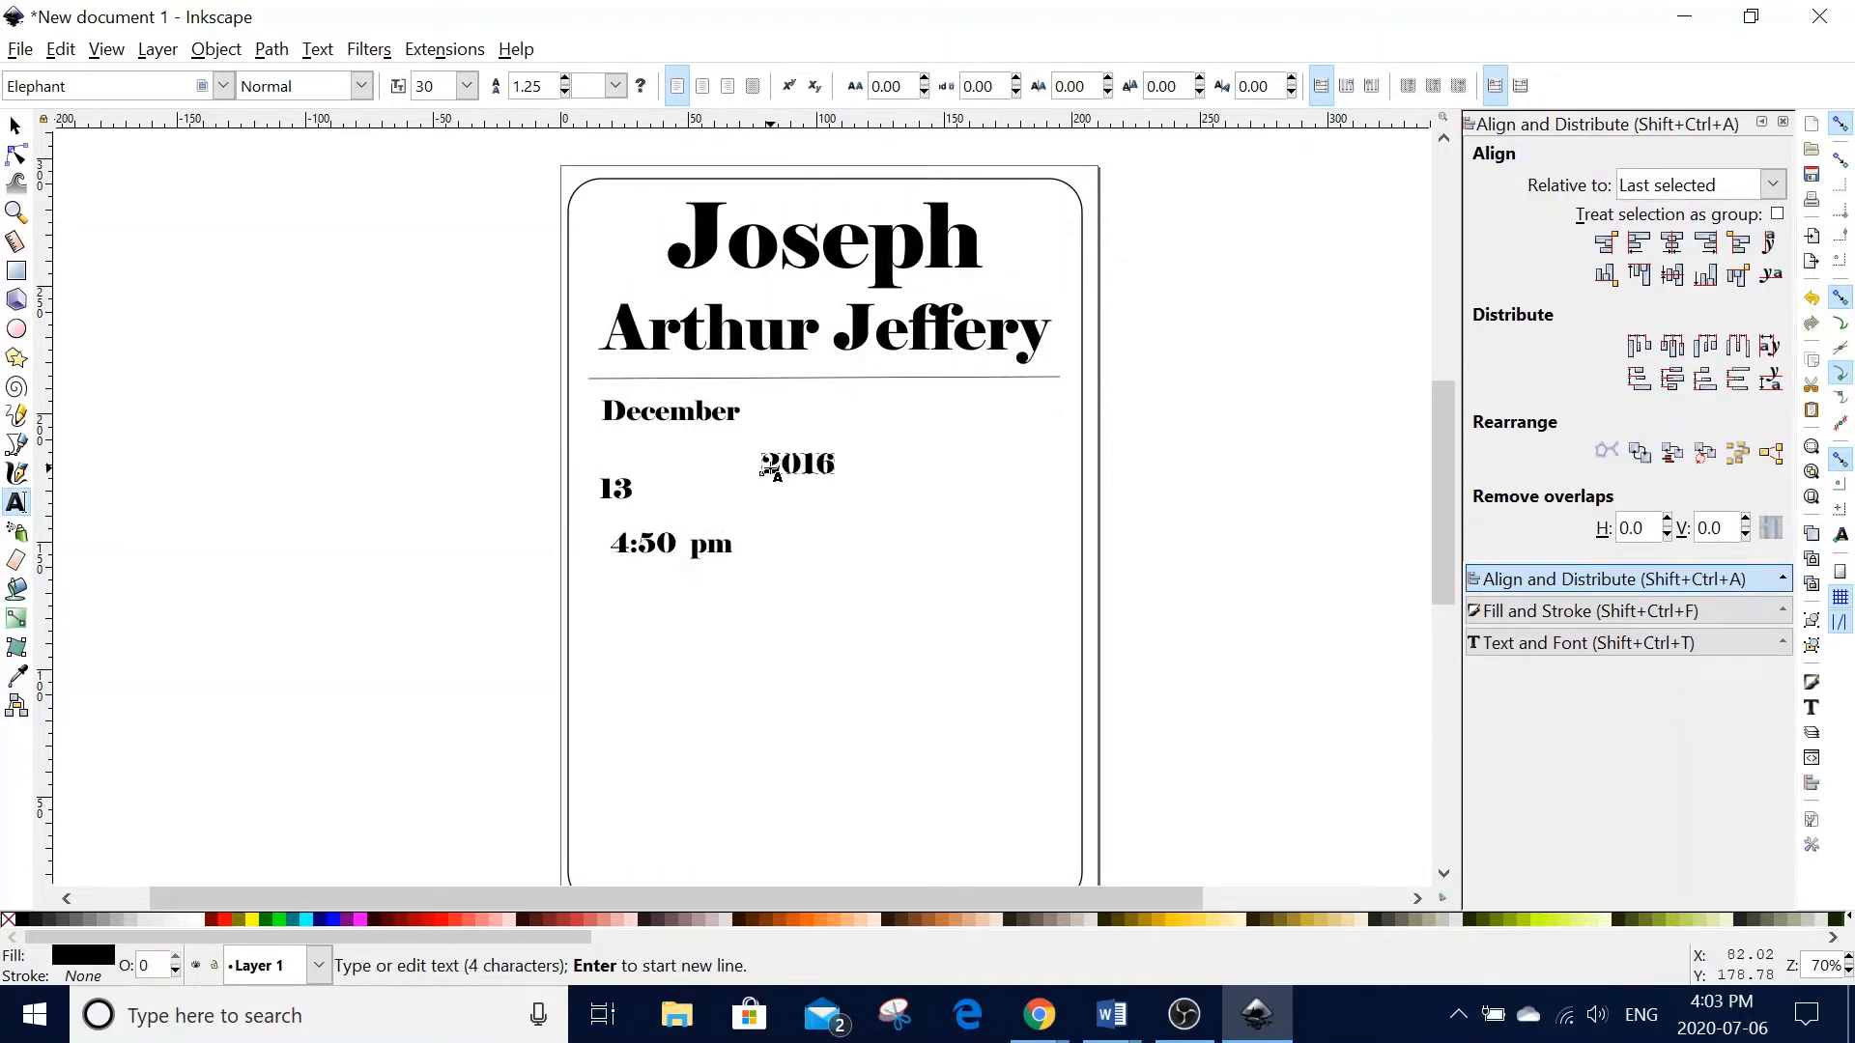
key(Escape)
click(15, 126)
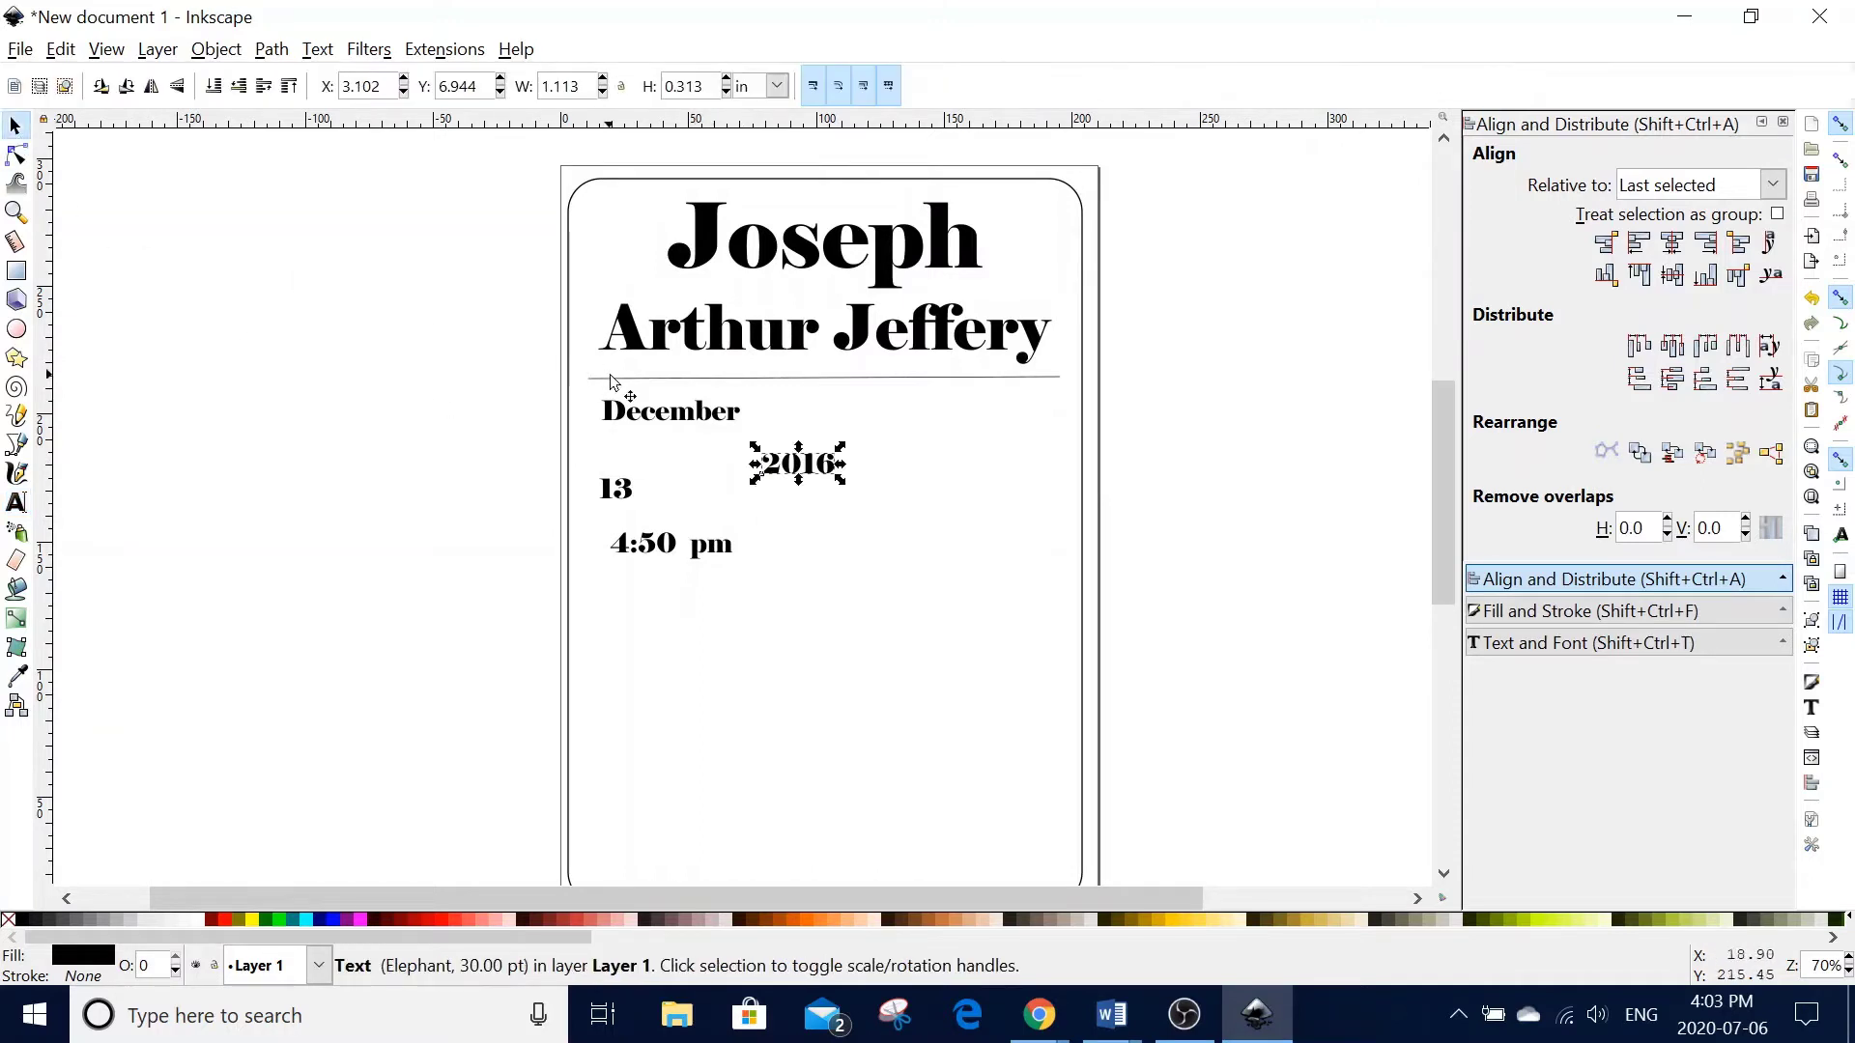
- Enlarge December, move 4:50 pm below the 13, and enlarge 13 to about 150 pt
click(655, 411)
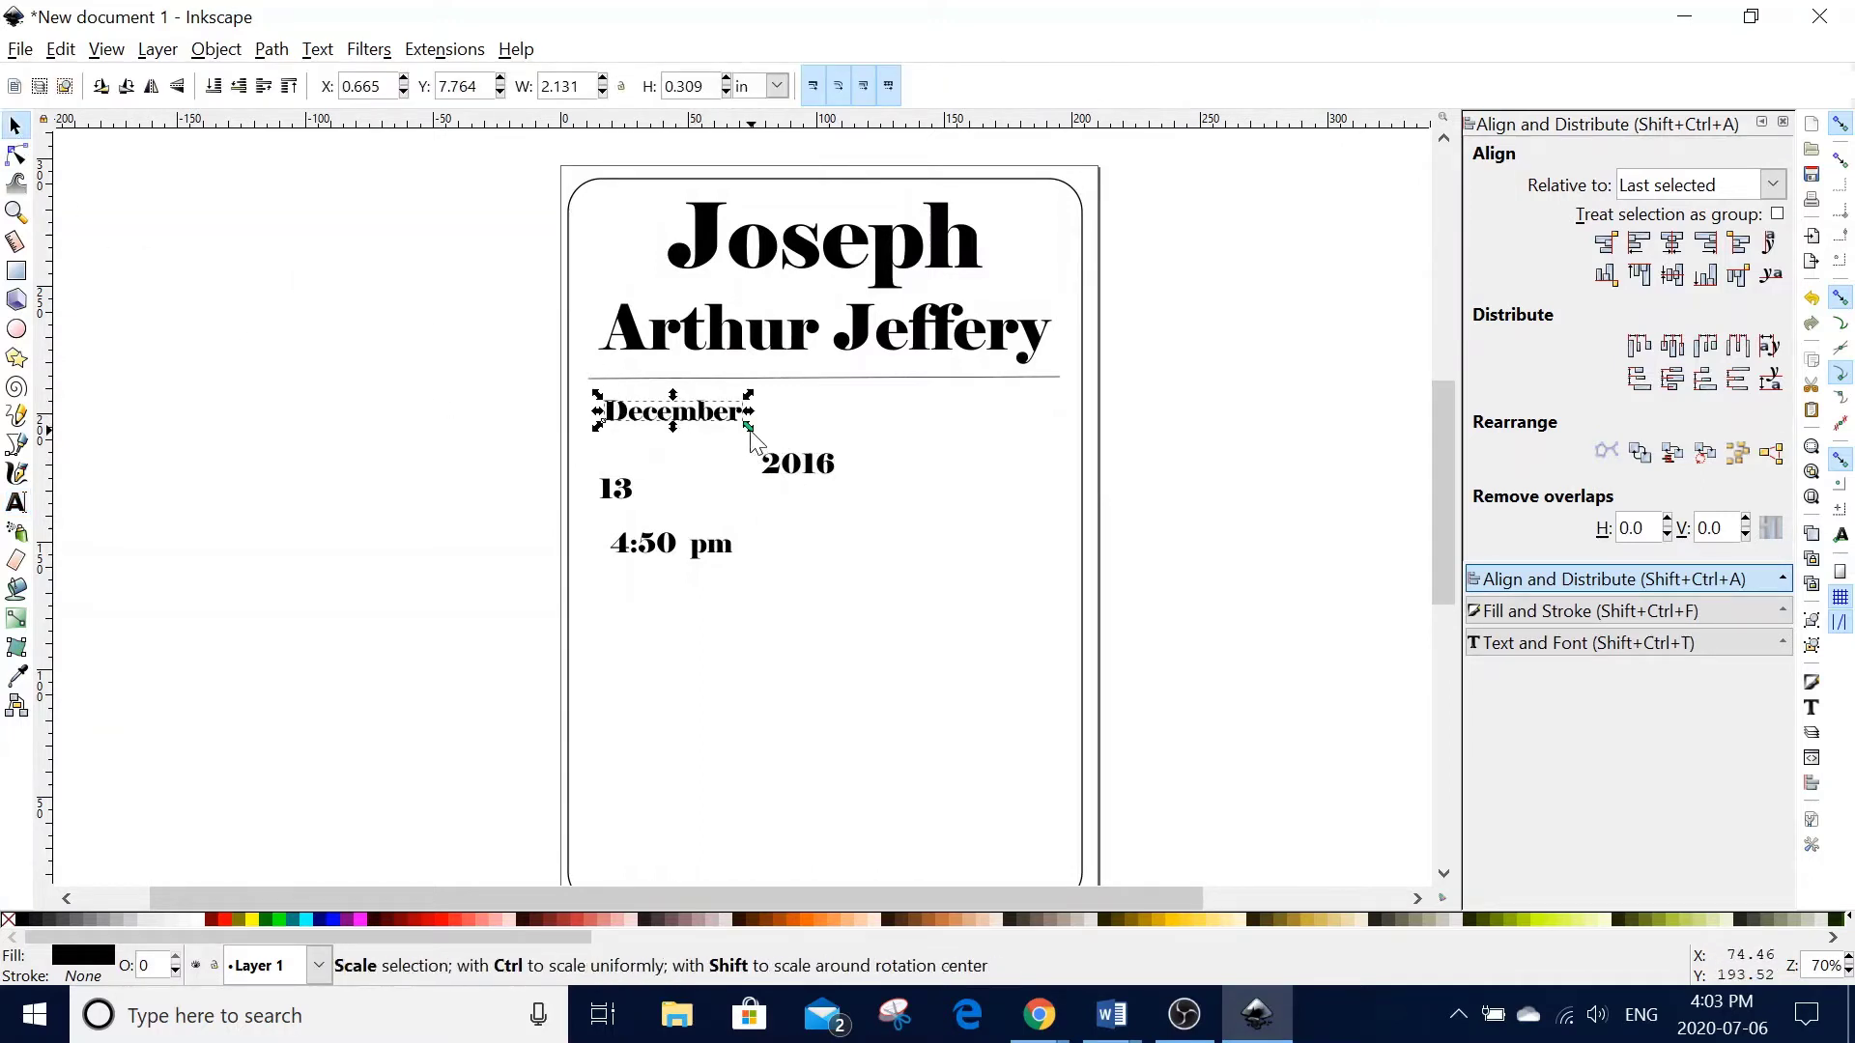
drag(750, 428, 907, 448)
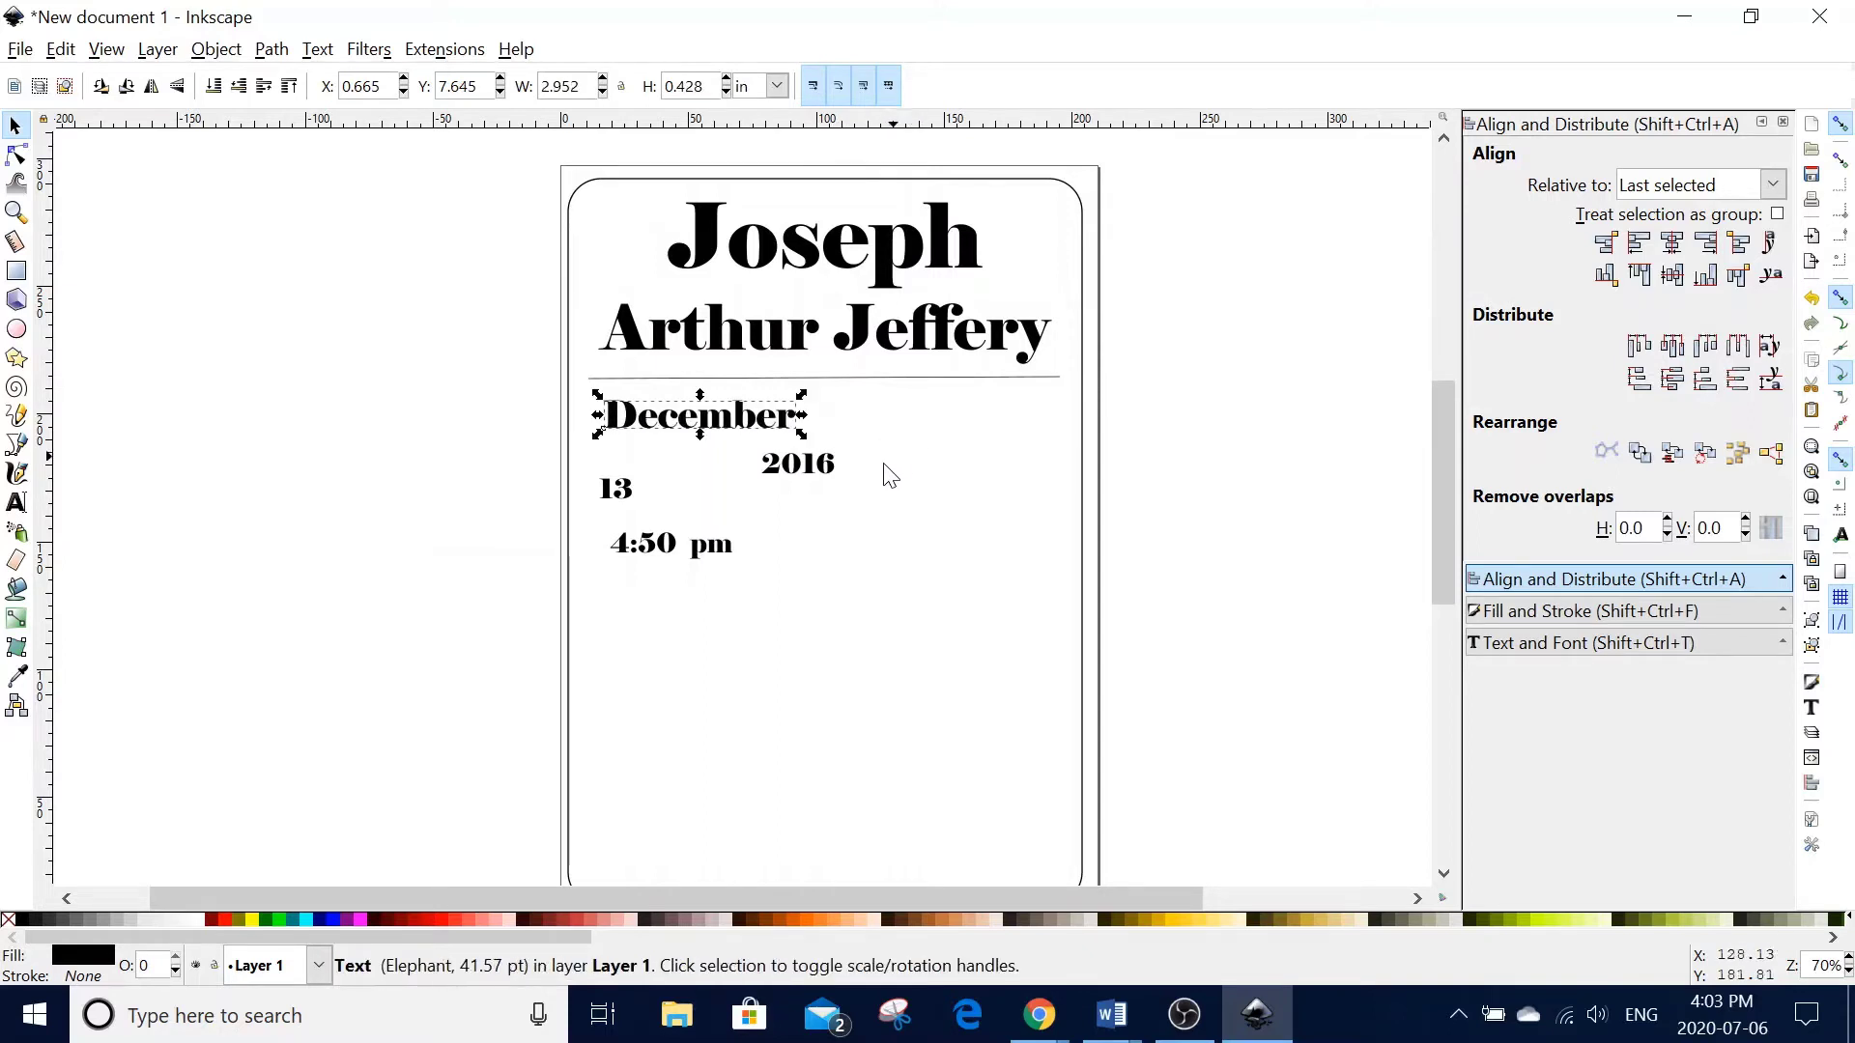
double_click(630, 496)
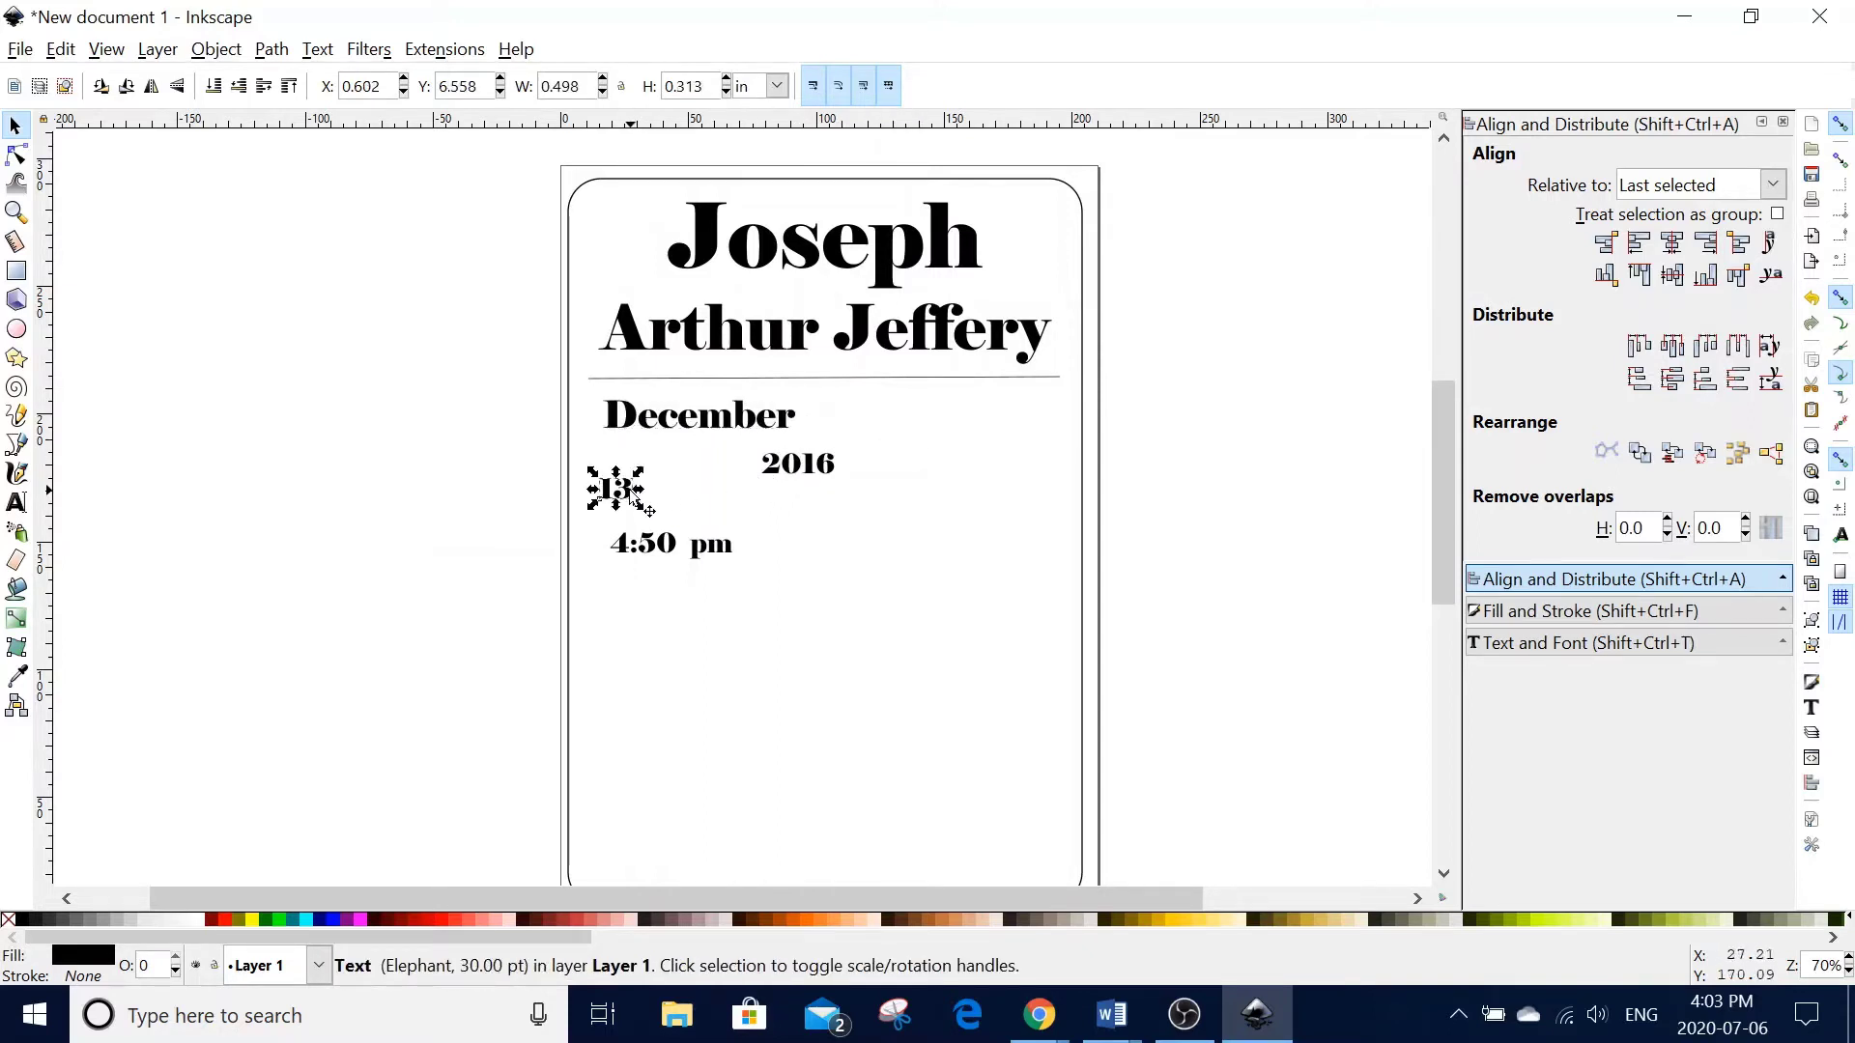
click(14, 126)
drag(627, 488, 747, 534)
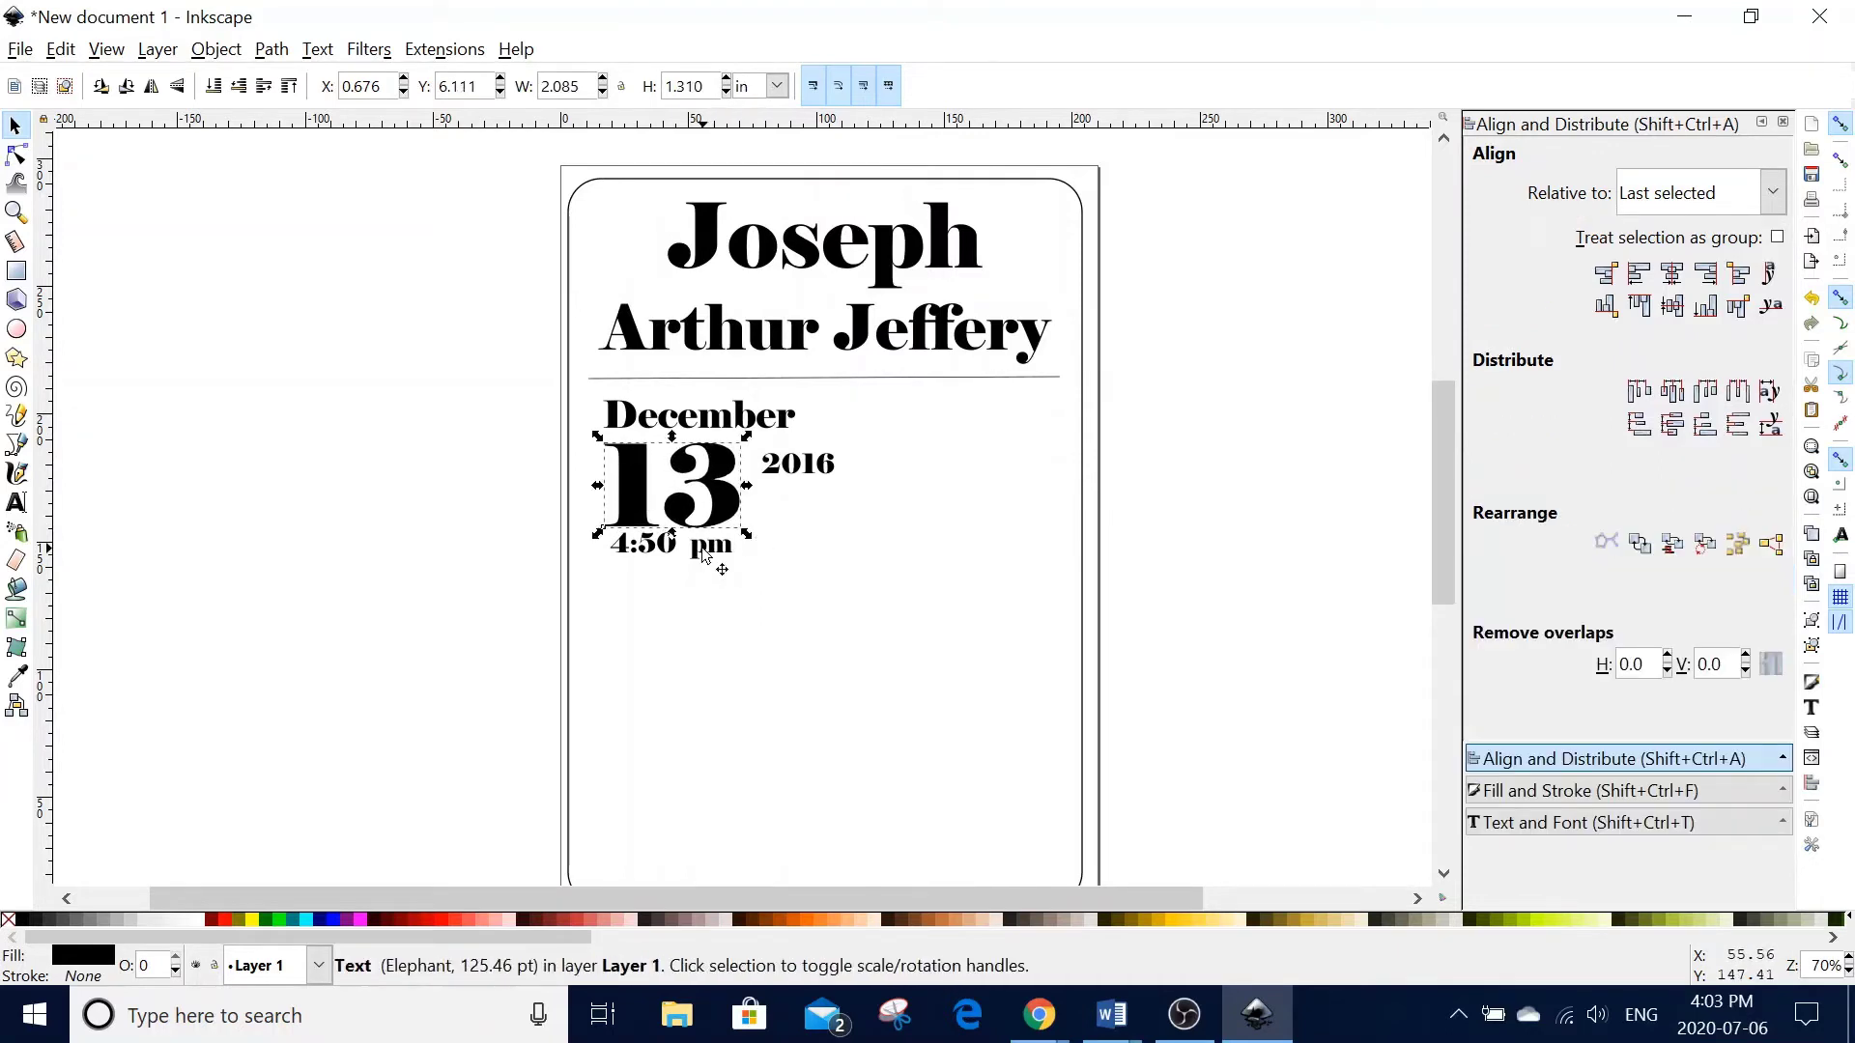
double_click(703, 555)
click(16, 125)
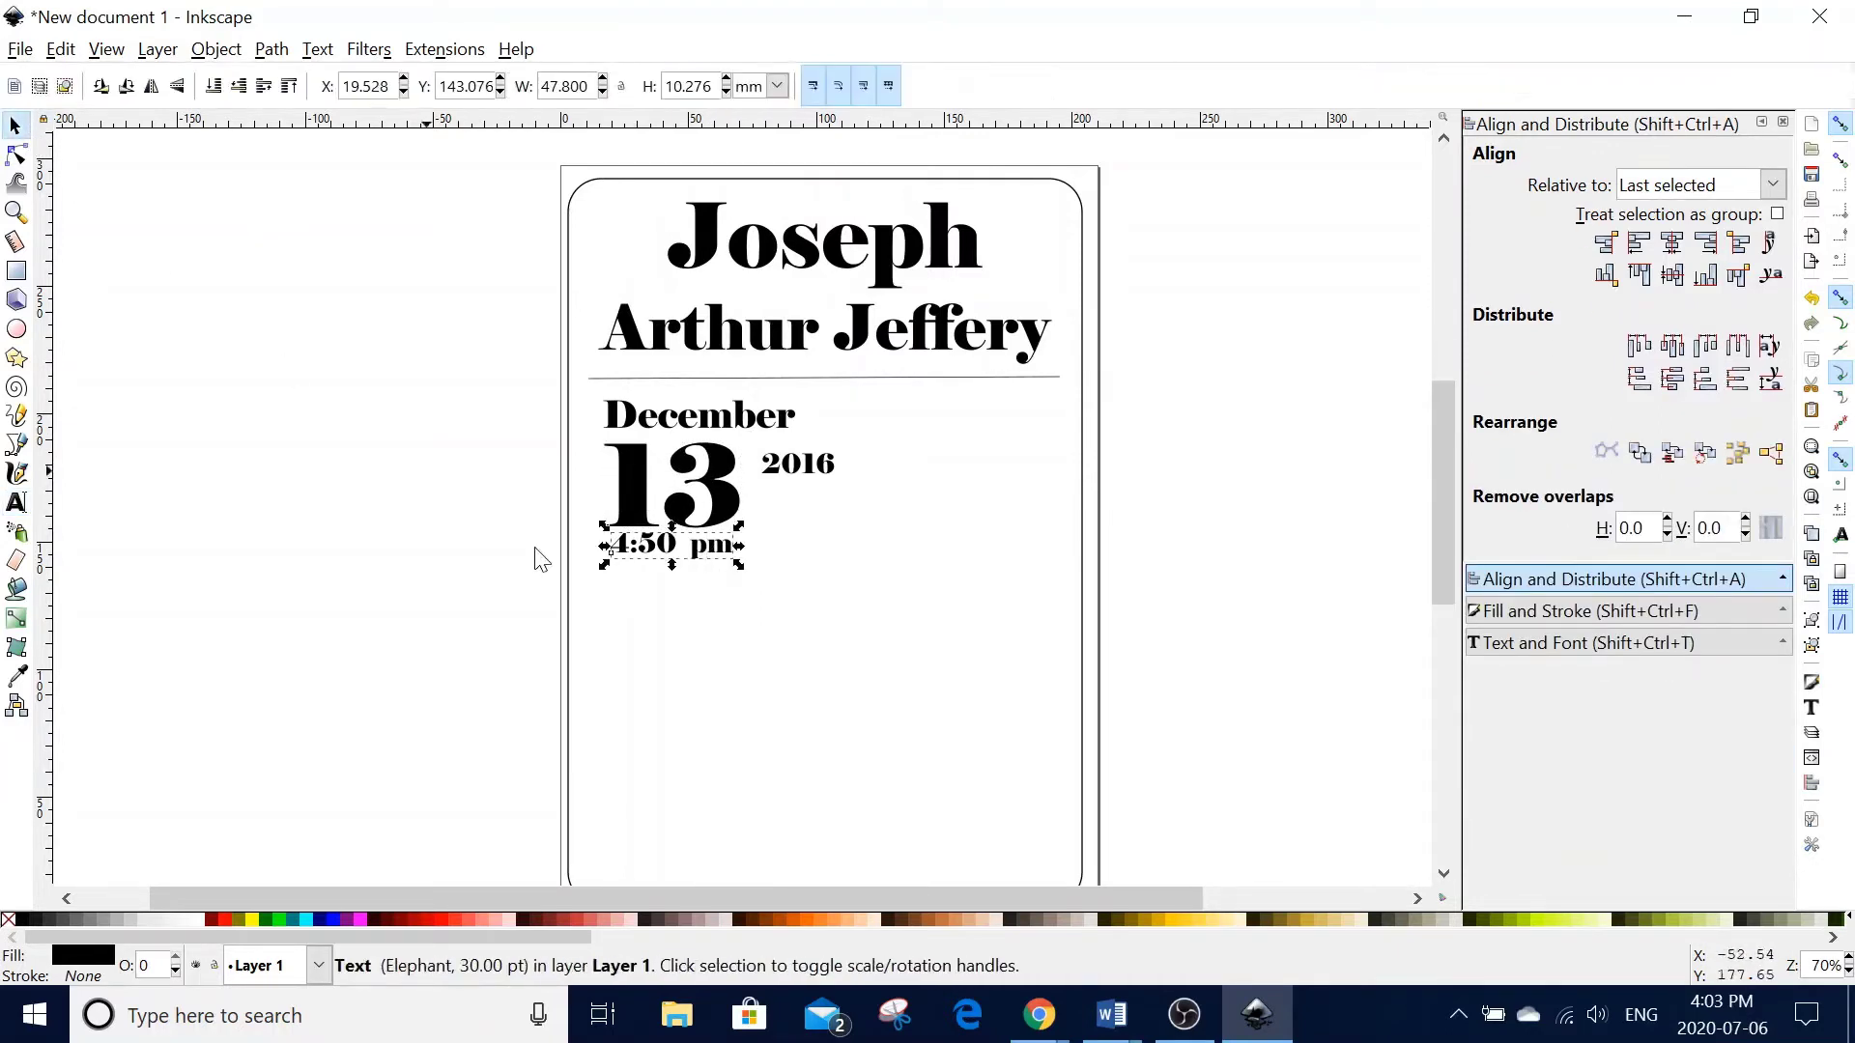
drag(656, 561, 659, 587)
click(667, 579)
click(726, 522)
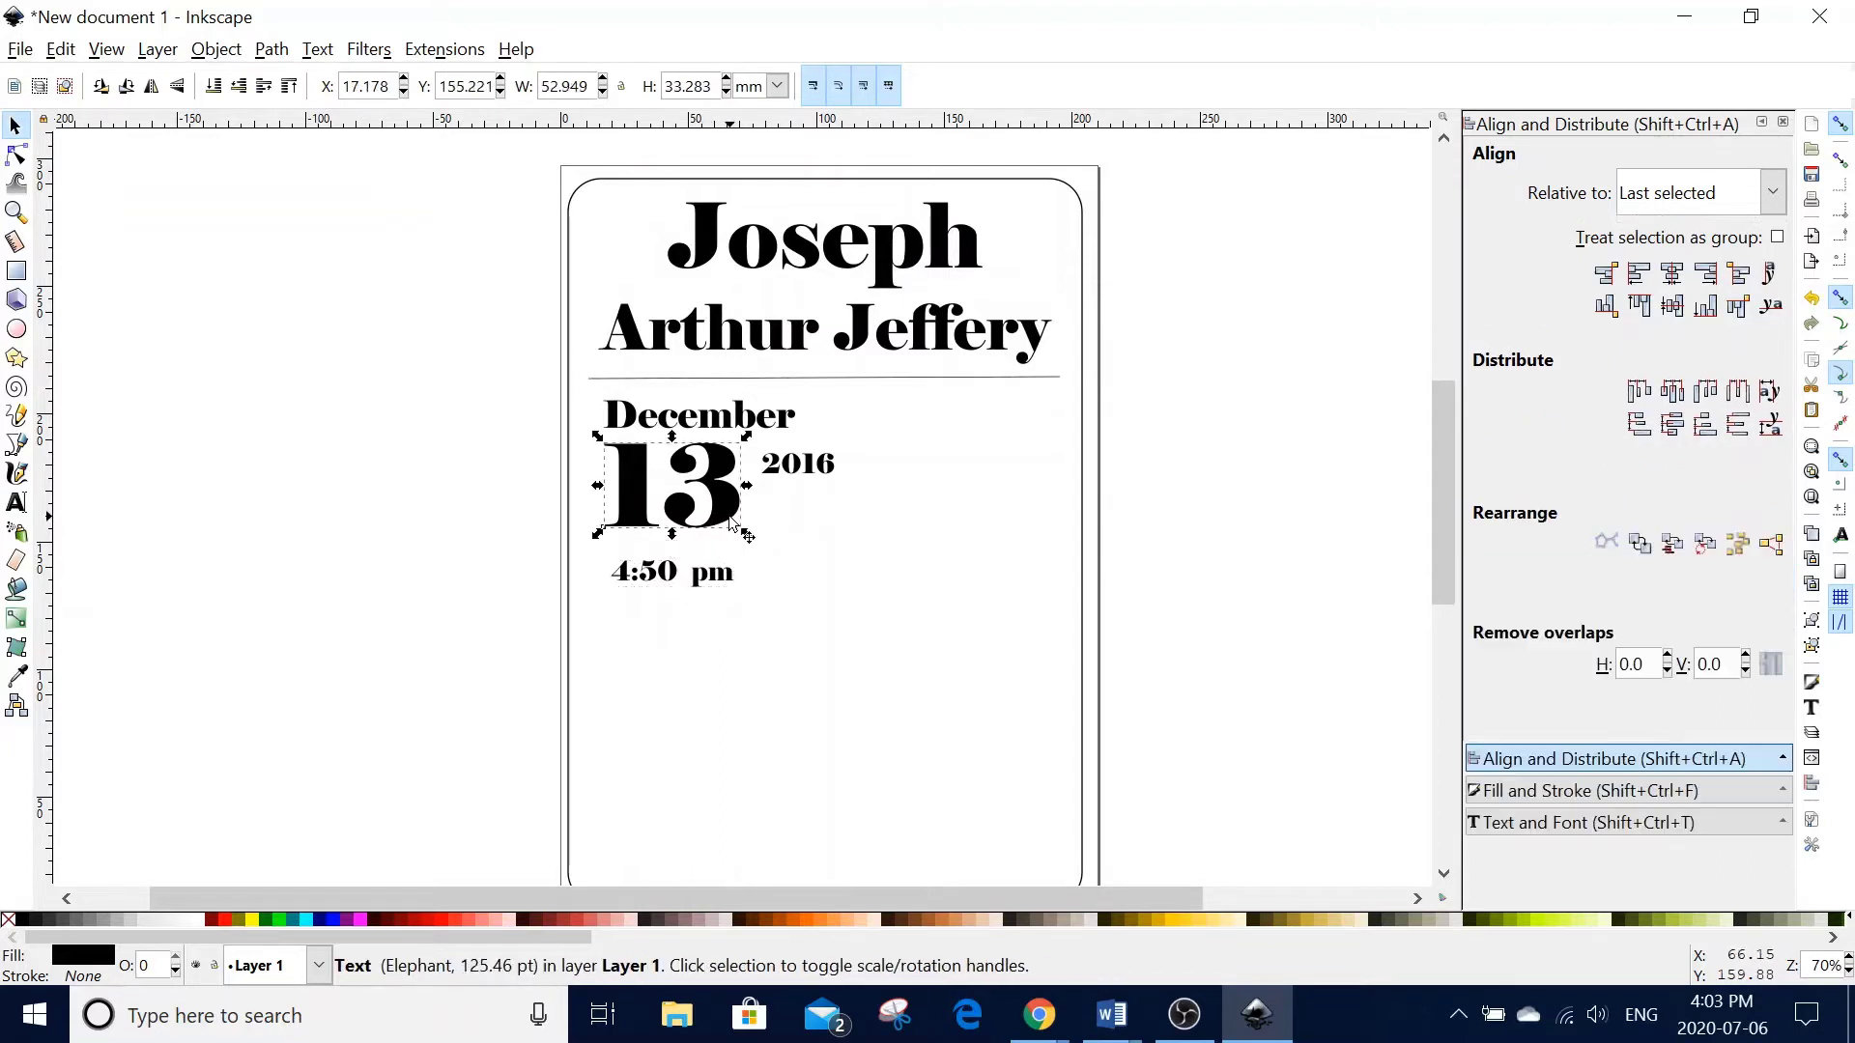
drag(747, 535, 779, 567)
- Rotate 2016 90° to vertical and scale it to about 51 pt beside the 13
click(810, 483)
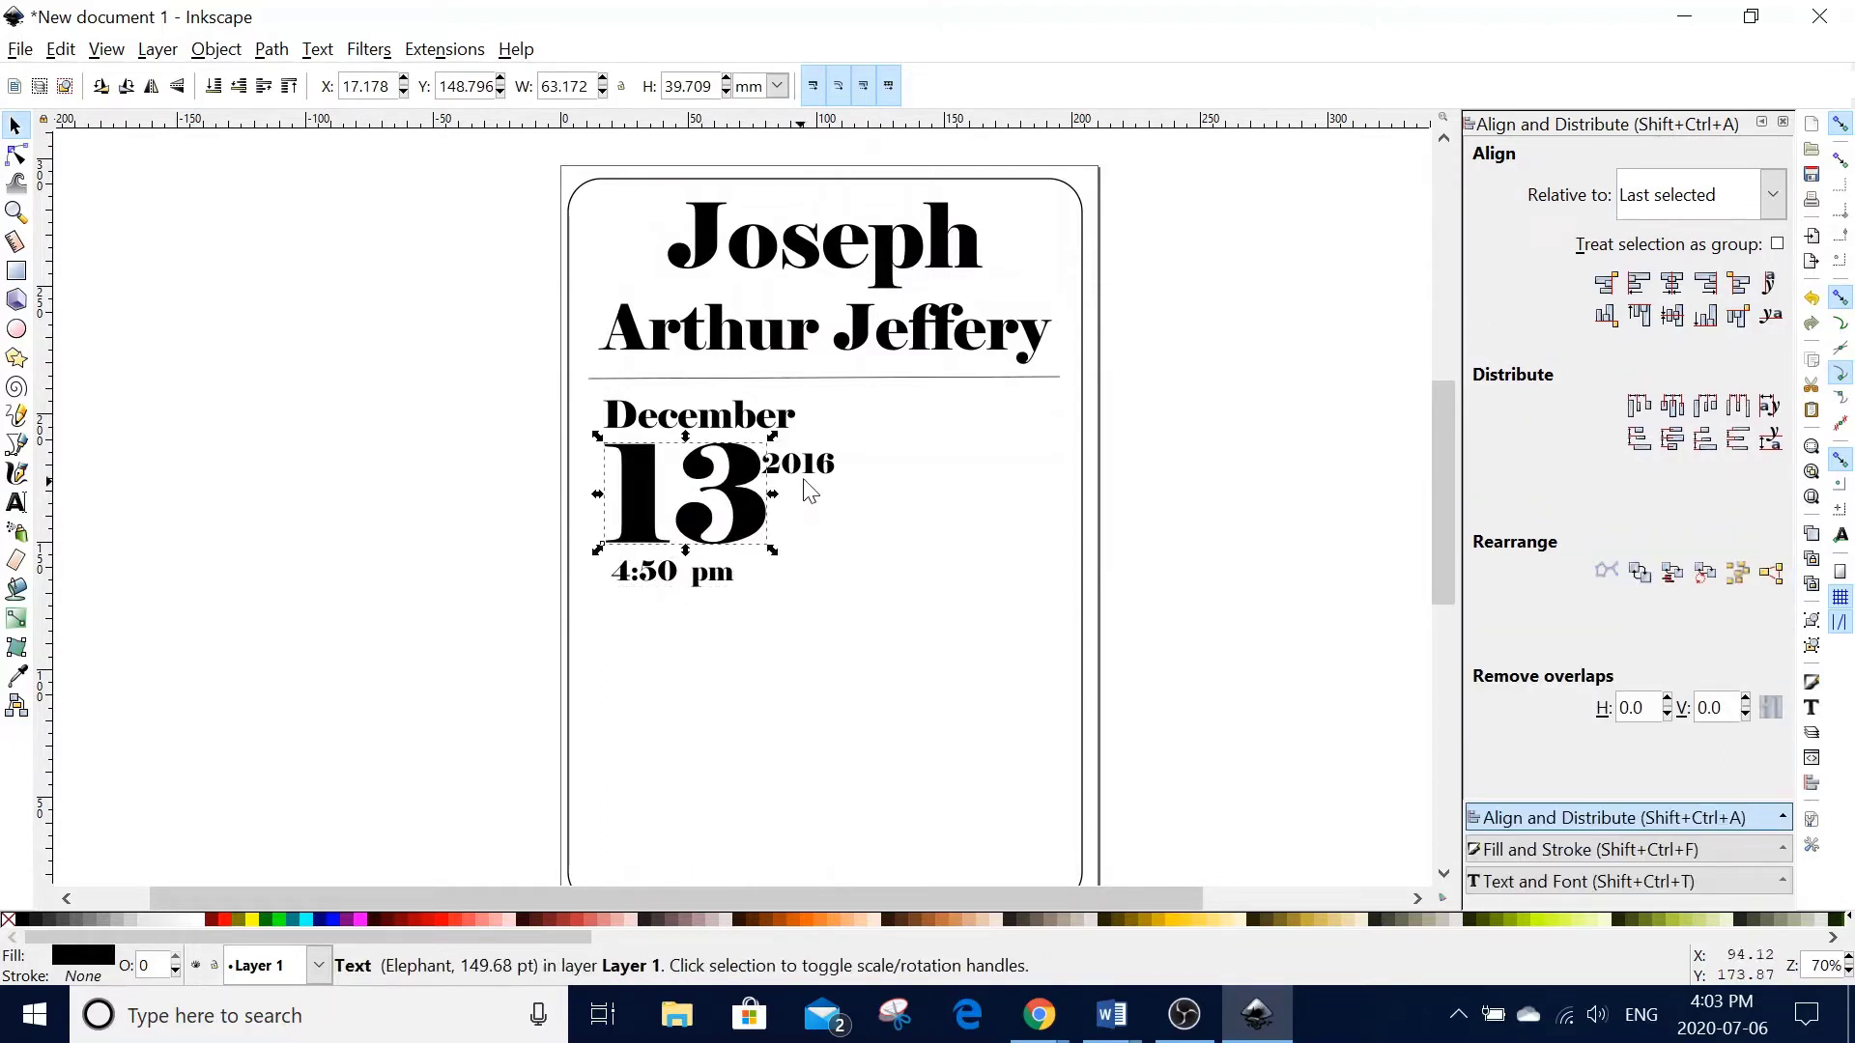
click(101, 86)
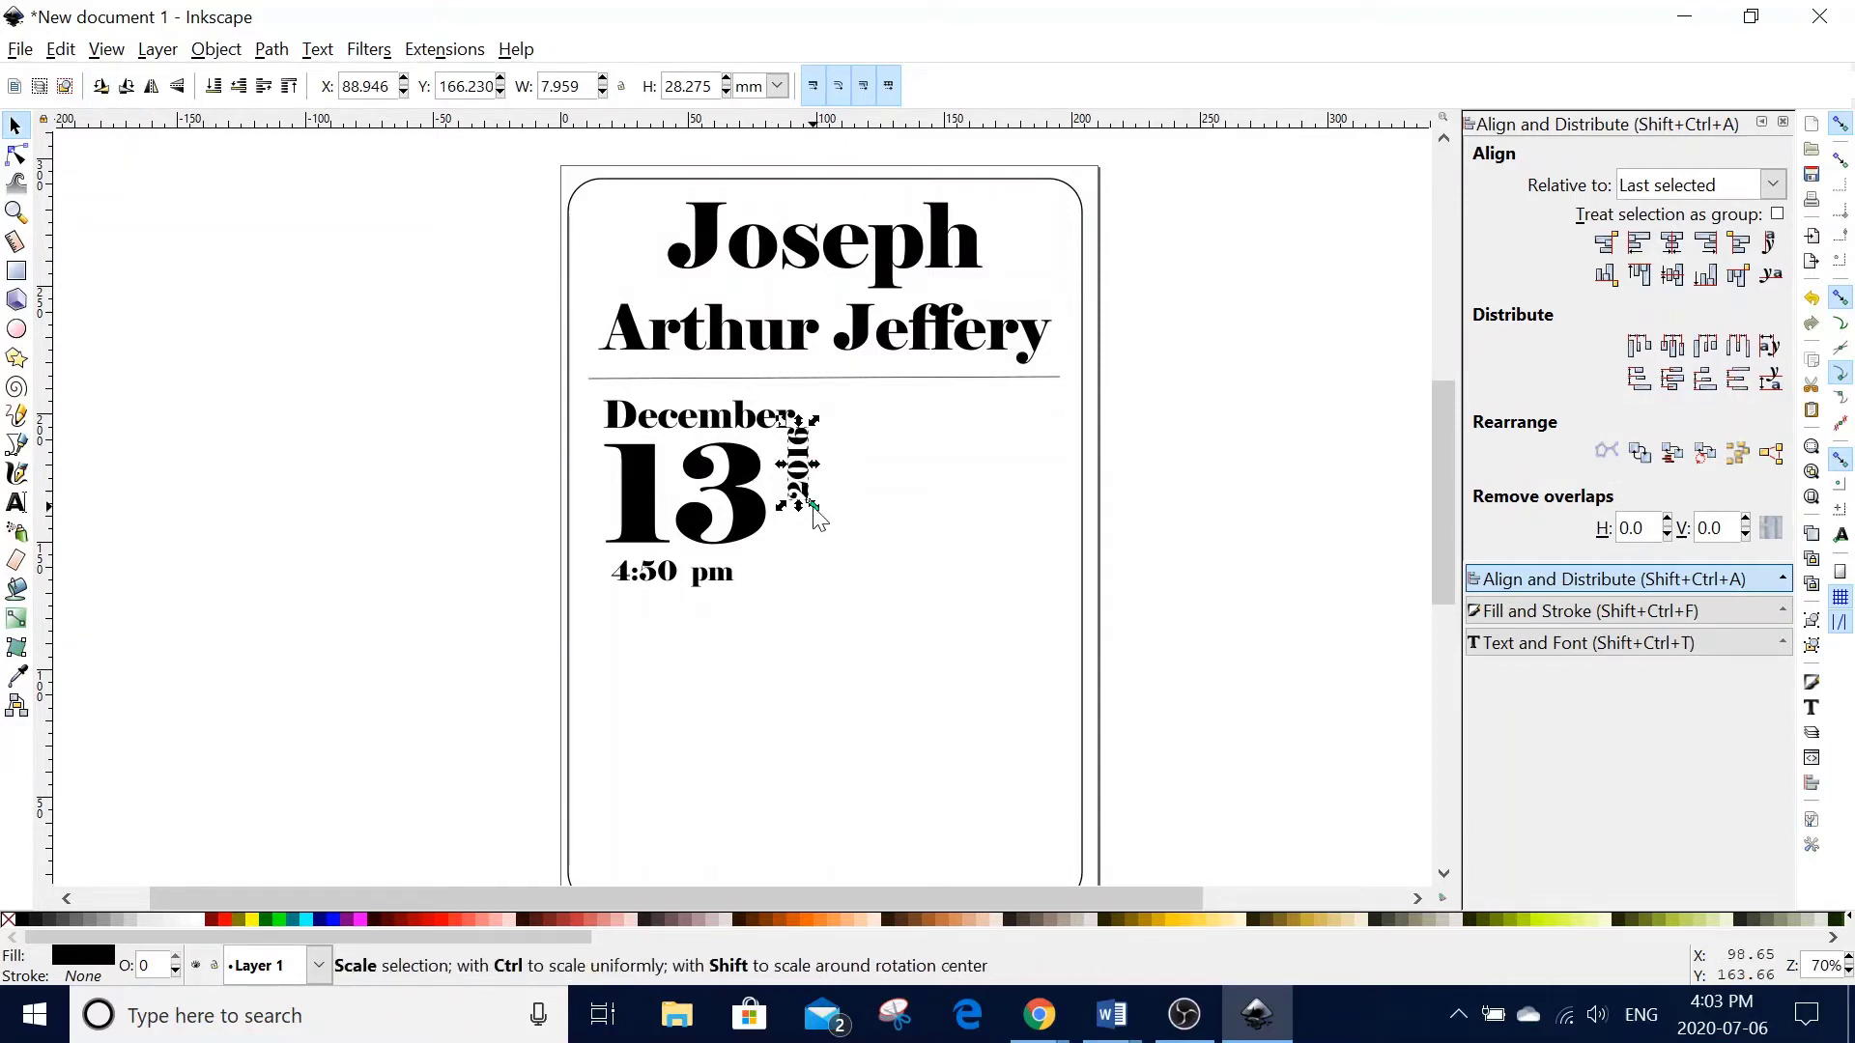
drag(819, 509, 854, 569)
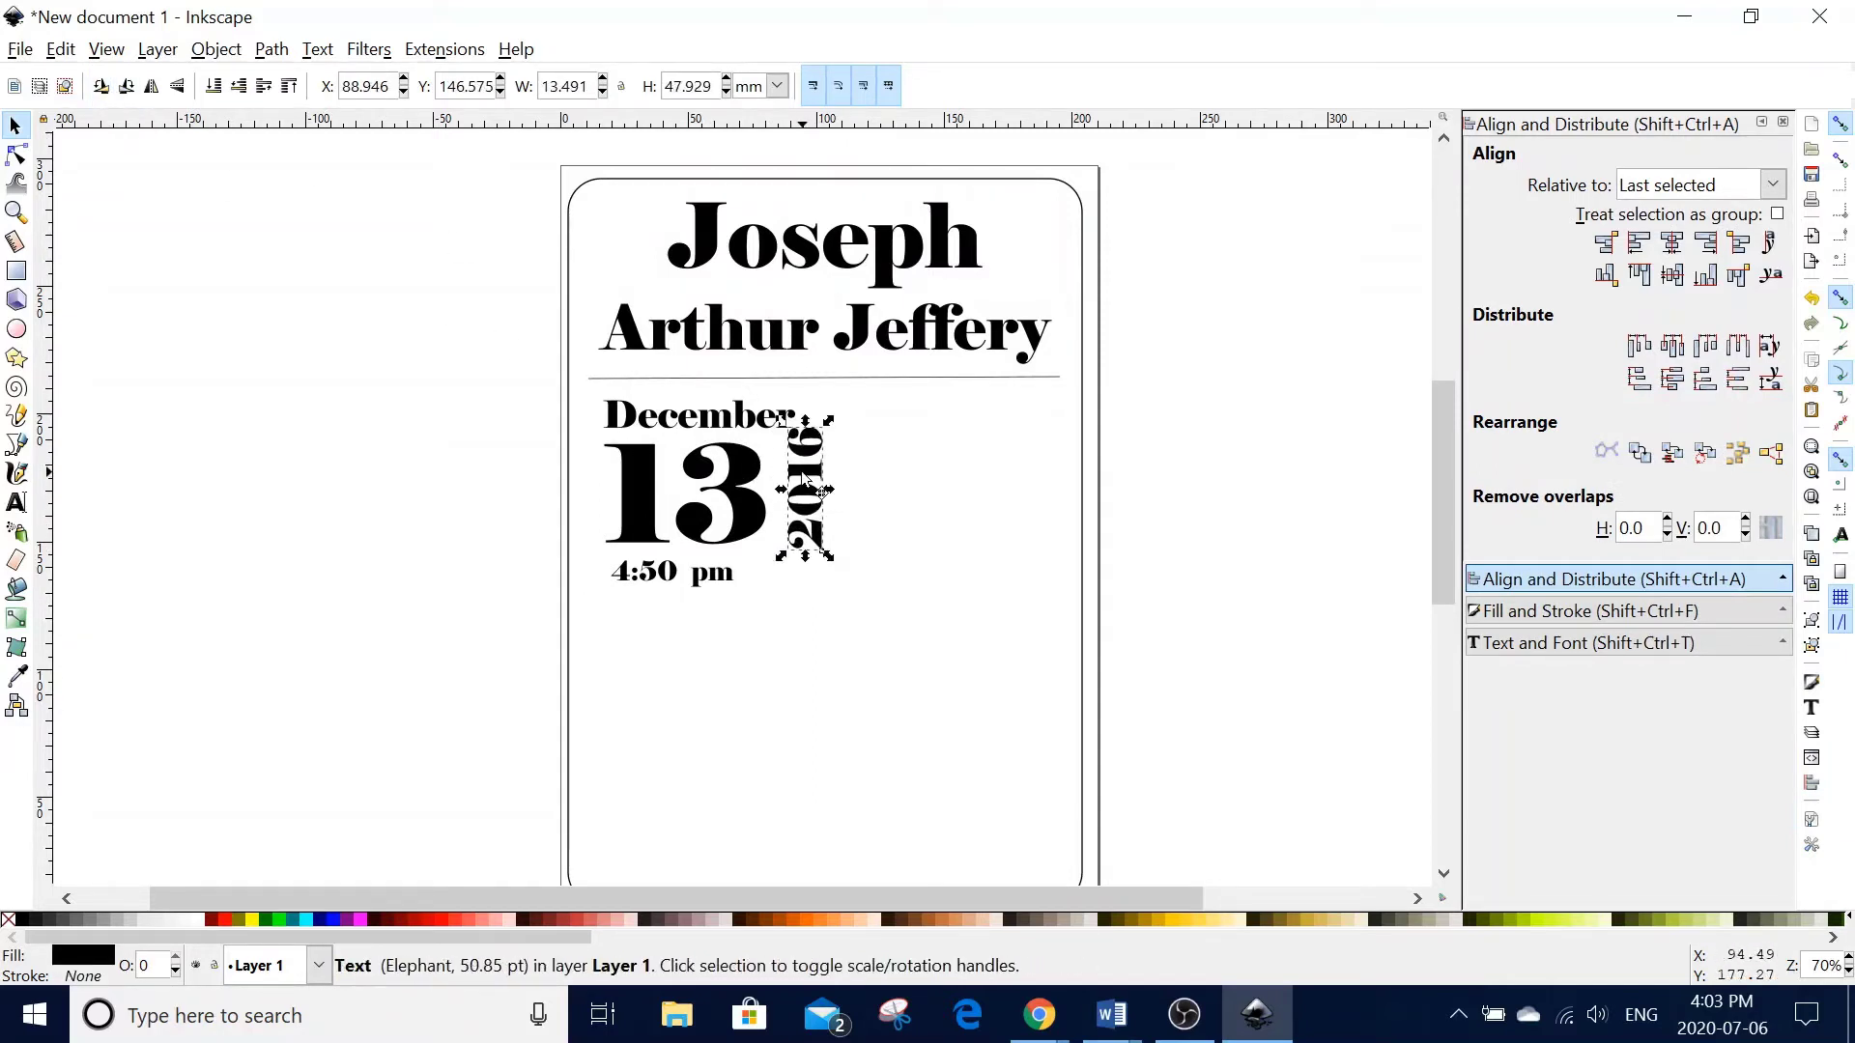
drag(805, 476, 792, 484)
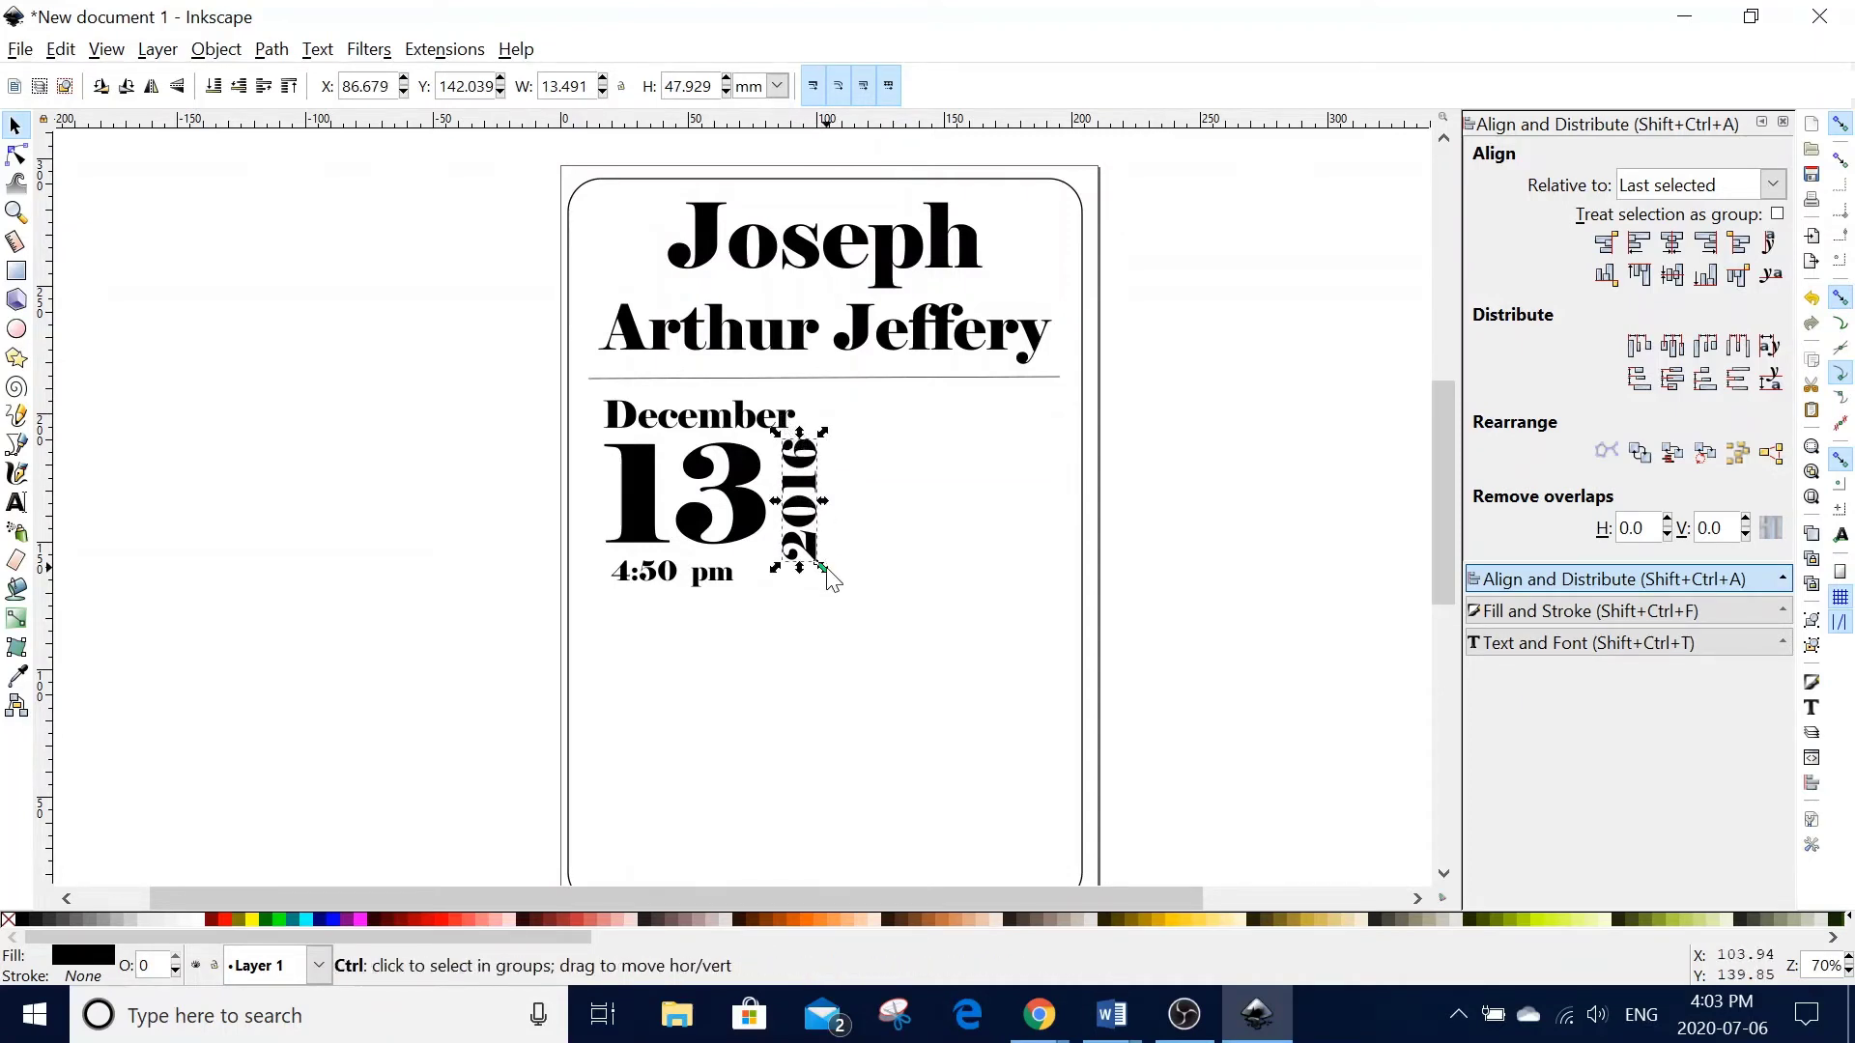
mouse_move(825, 568)
mouse_down()
mouse_move(835, 578)
mouse_move(821, 571)
mouse_up()
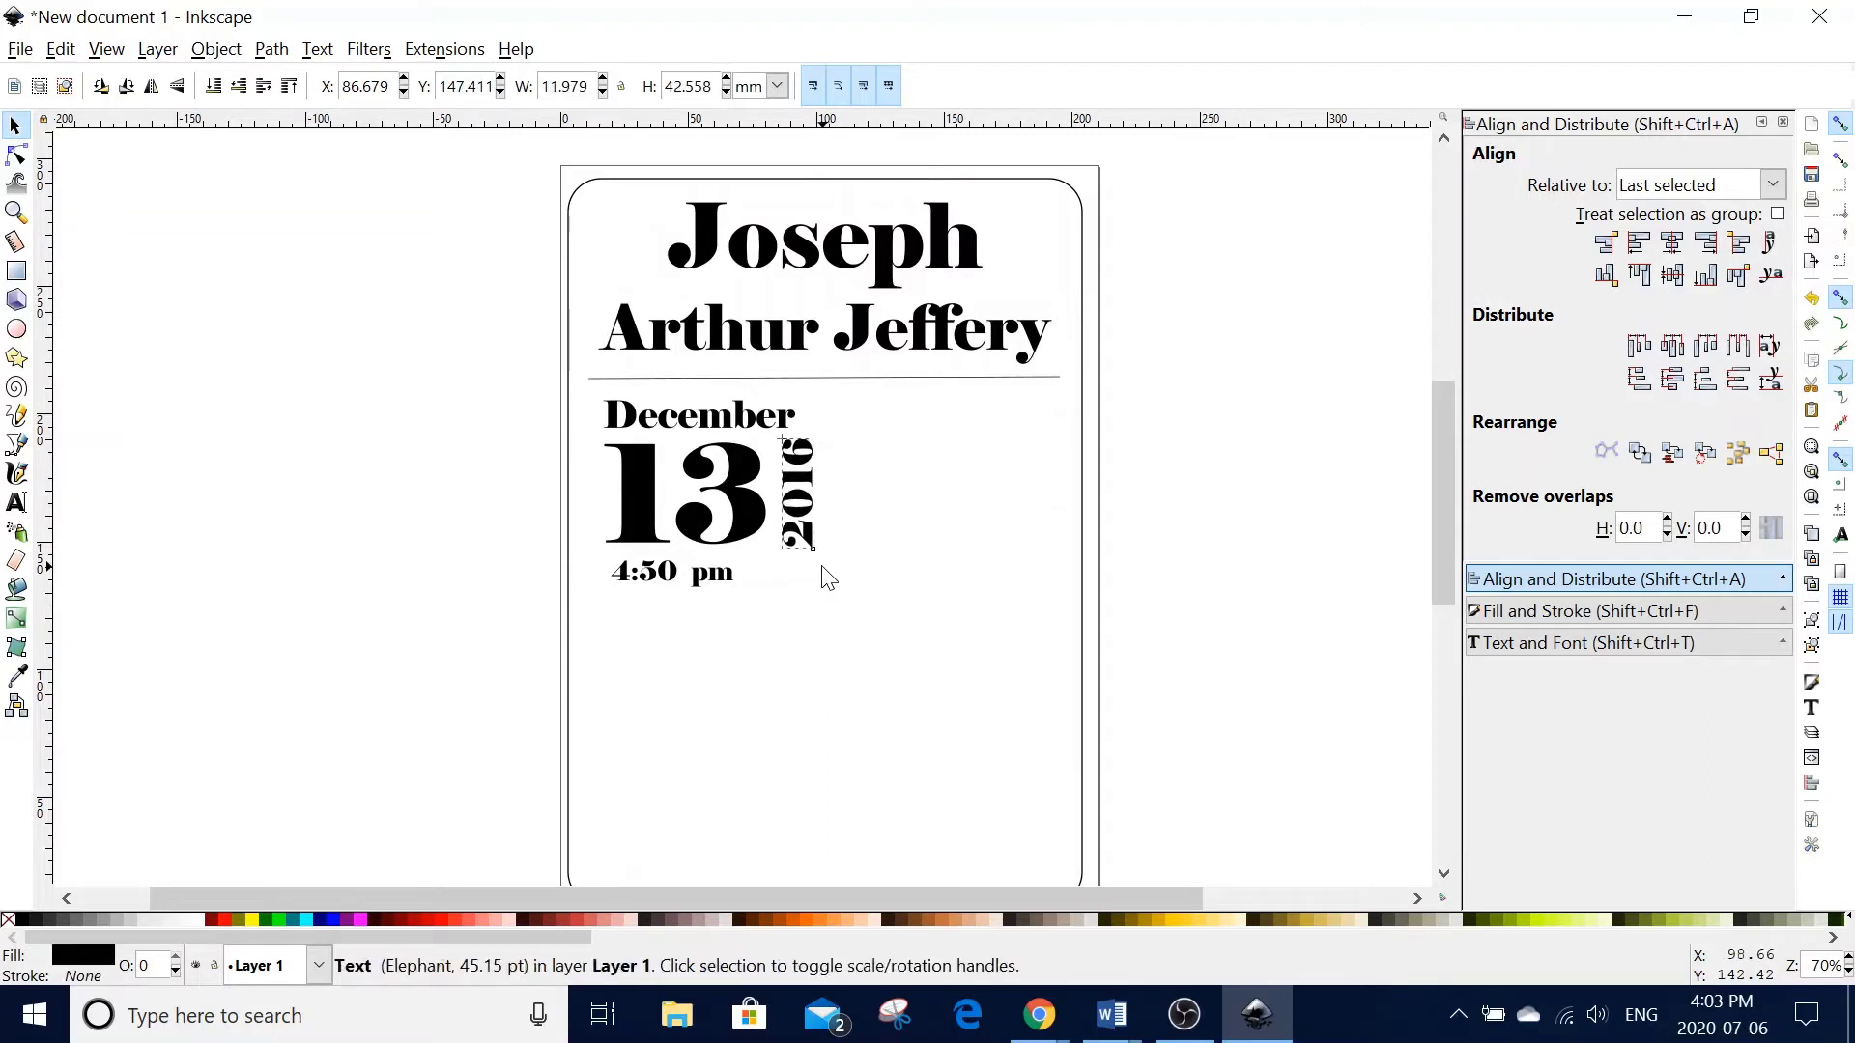
click(770, 426)
drag(802, 392, 826, 391)
click(725, 577)
drag(738, 593, 780, 616)
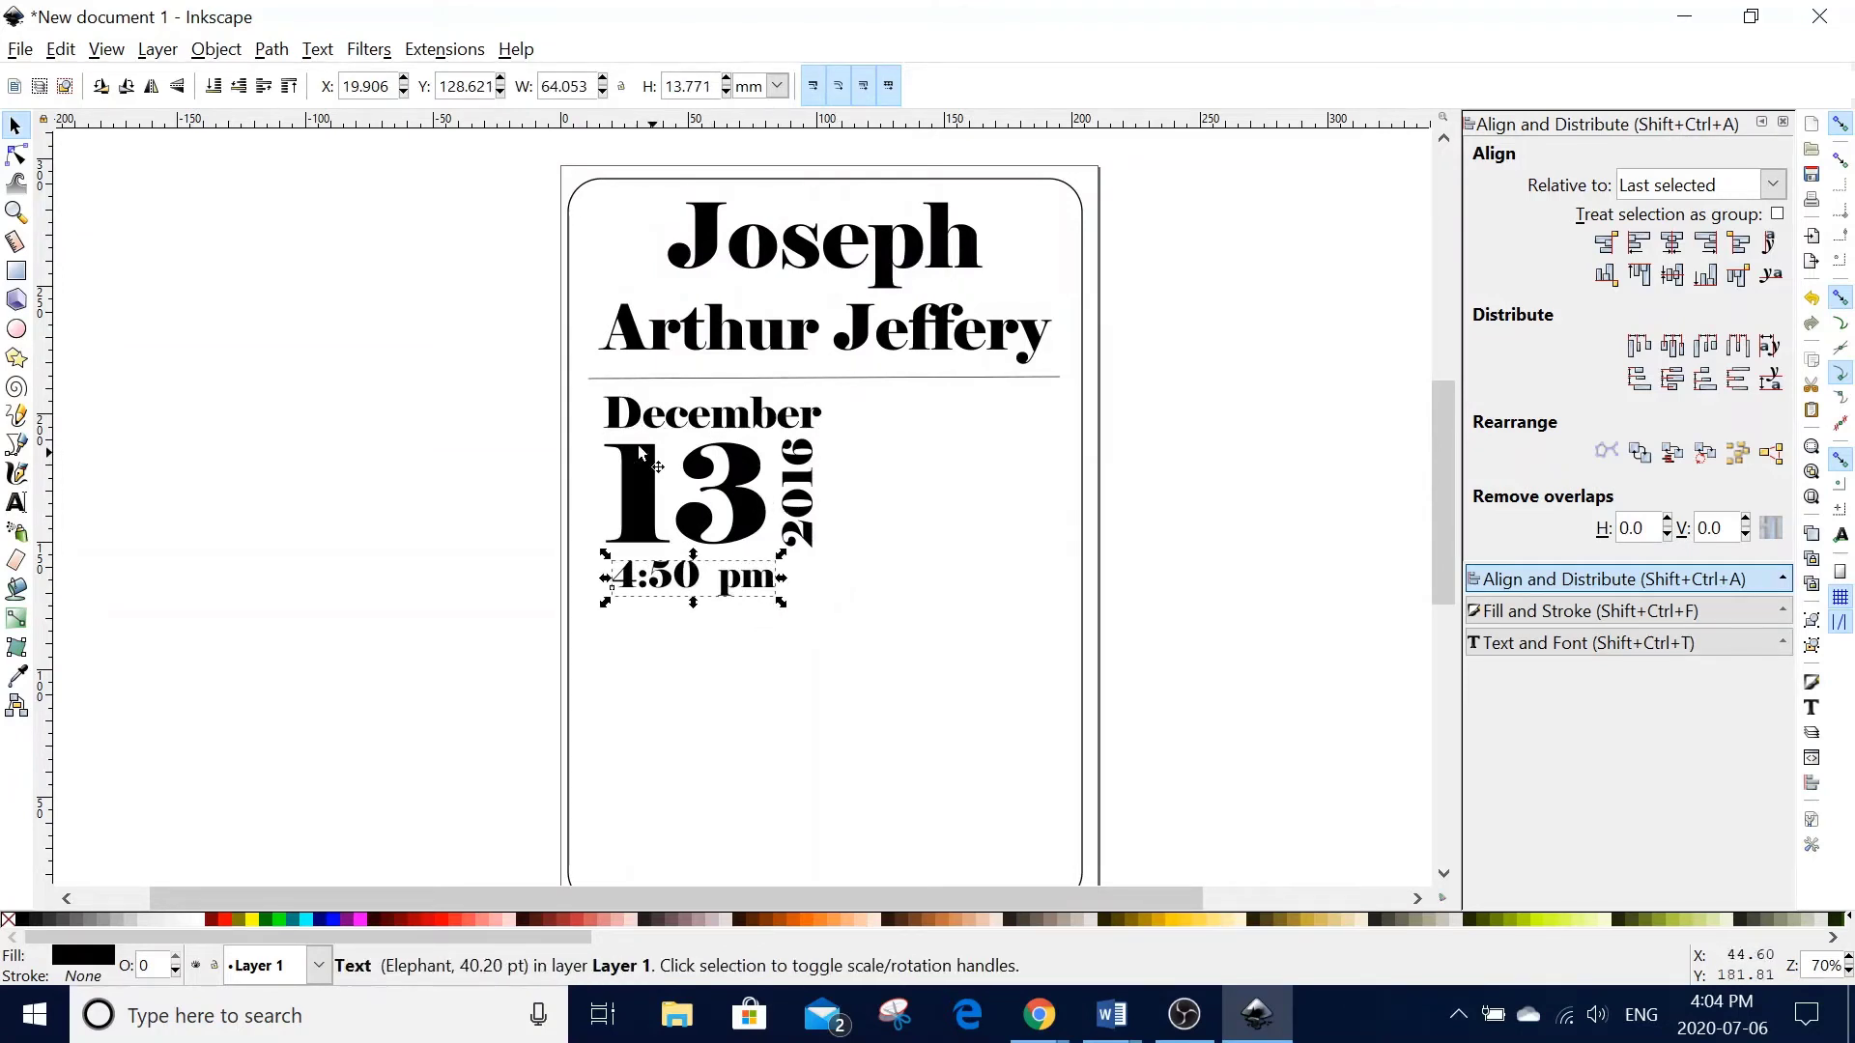
shift+click(640, 497)
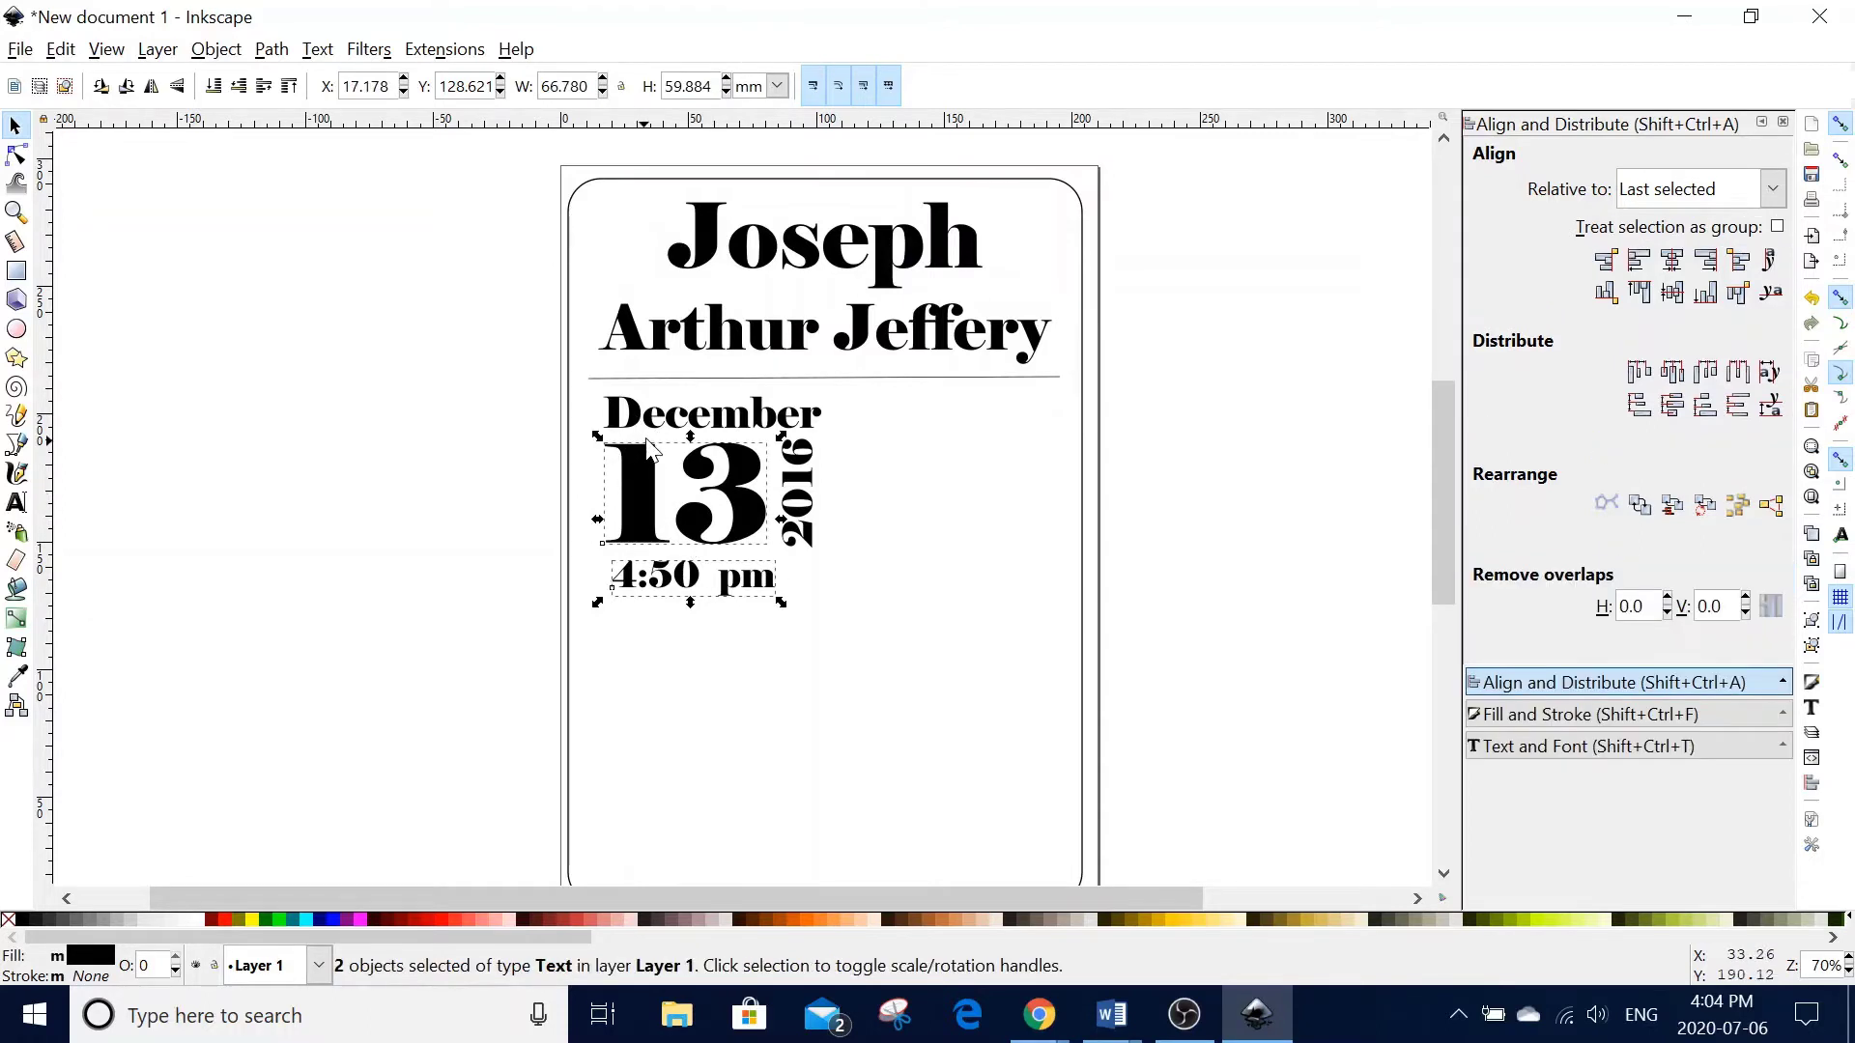
shift+click(648, 418)
shift+click(636, 340)
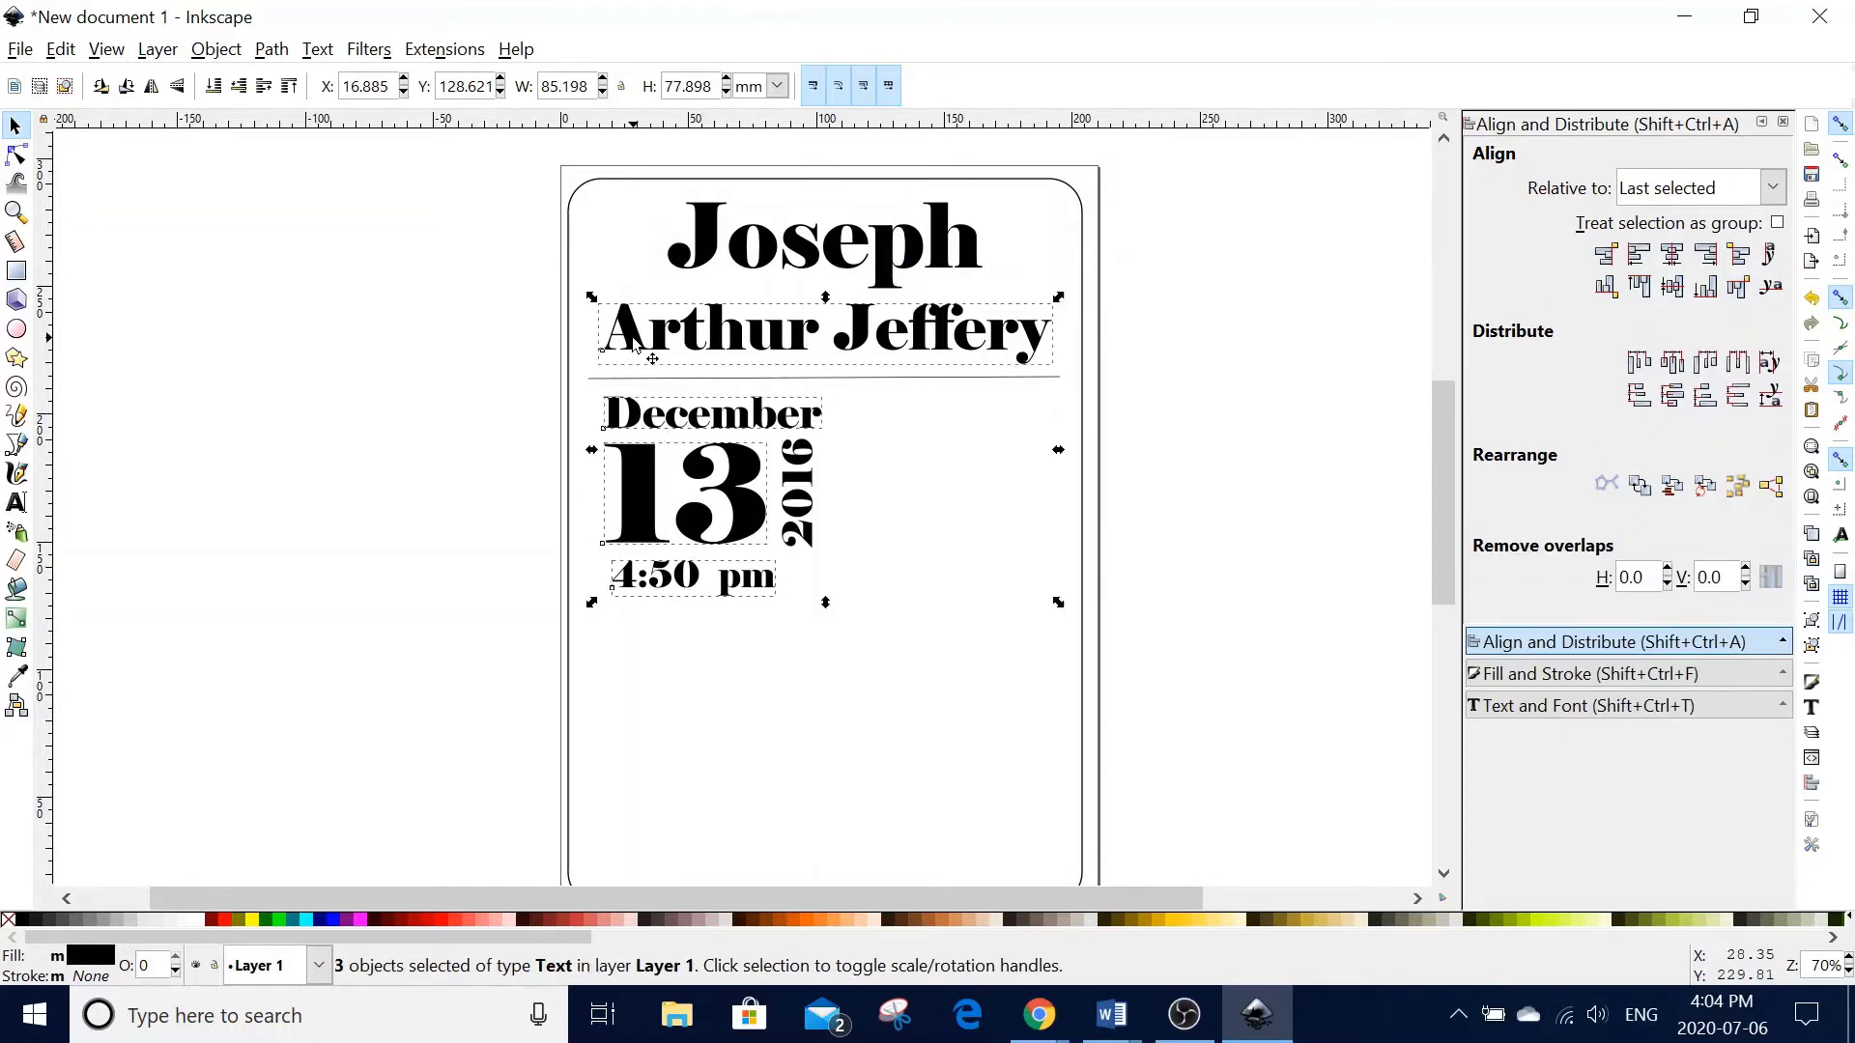
click(1638, 252)
click(1191, 553)
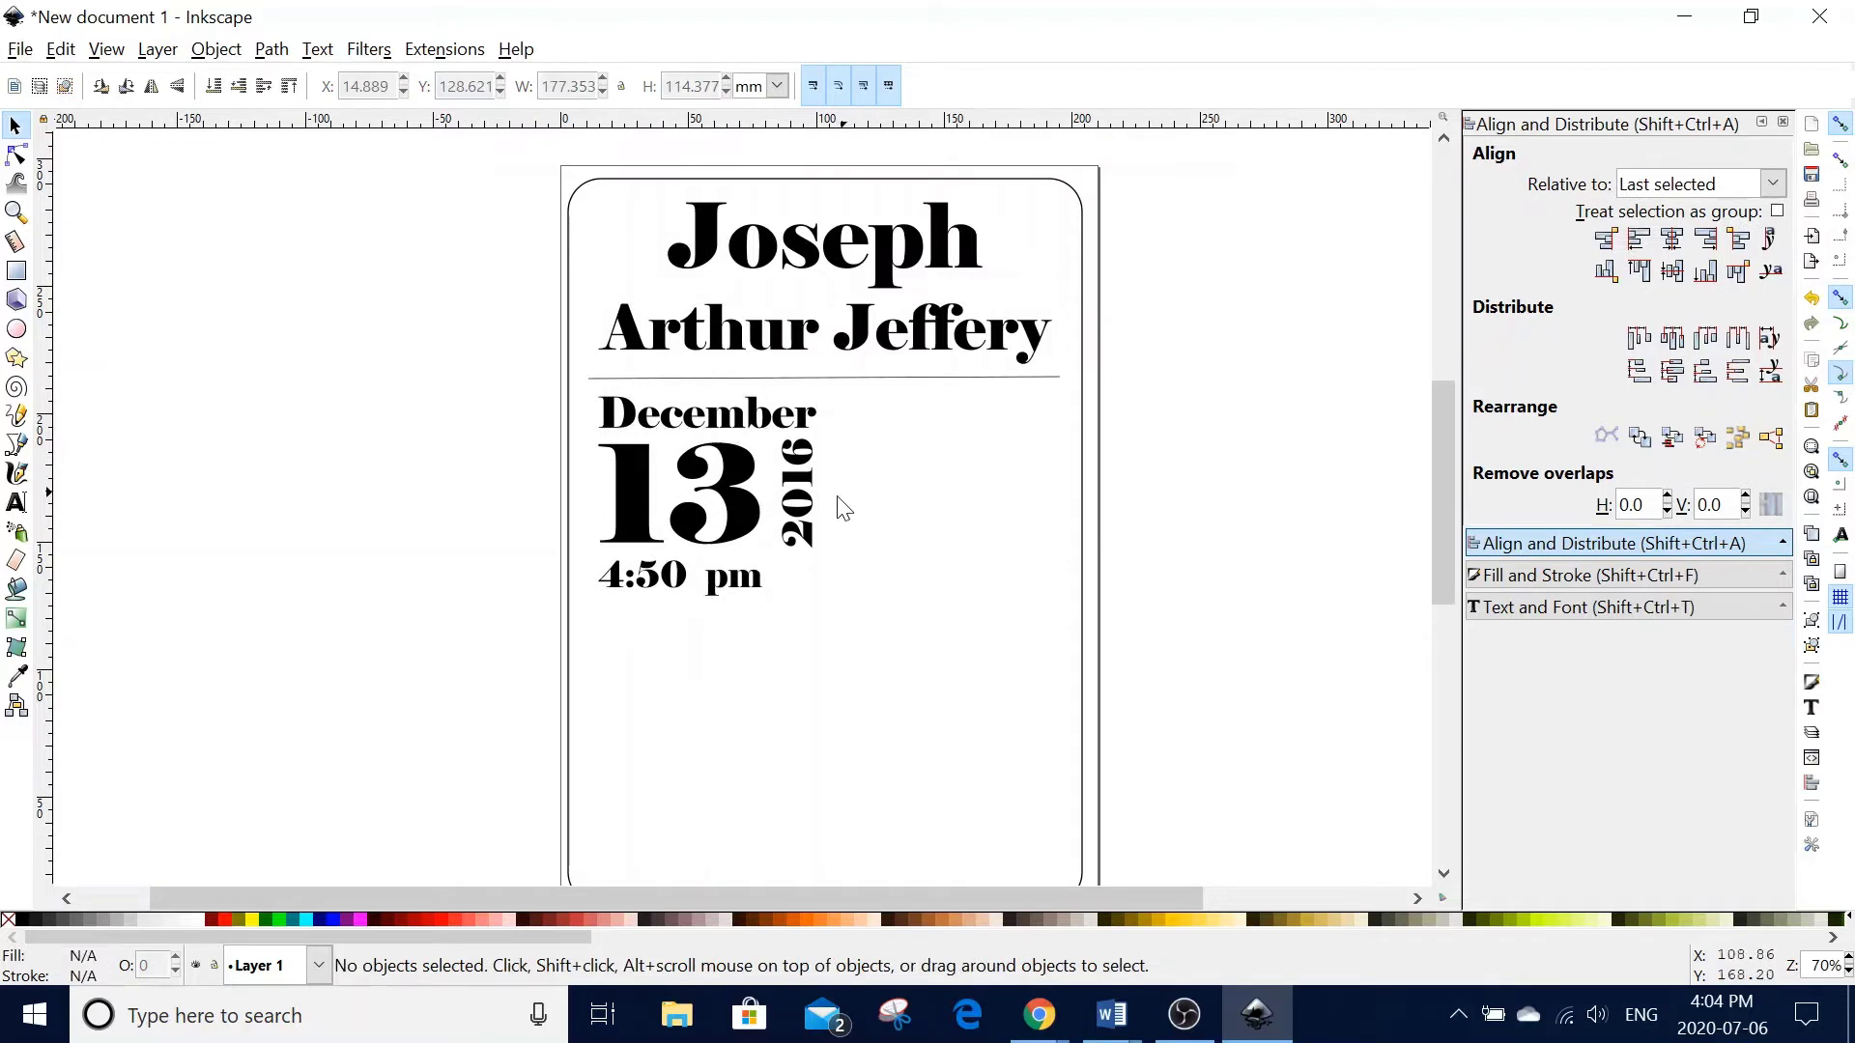
- Nudge 2016 closer to the 13 and enlarge 4:50 pm to about 57 pt
click(808, 520)
key(Left)
key(Left)
key(Left)
key(Left)
key(Left)
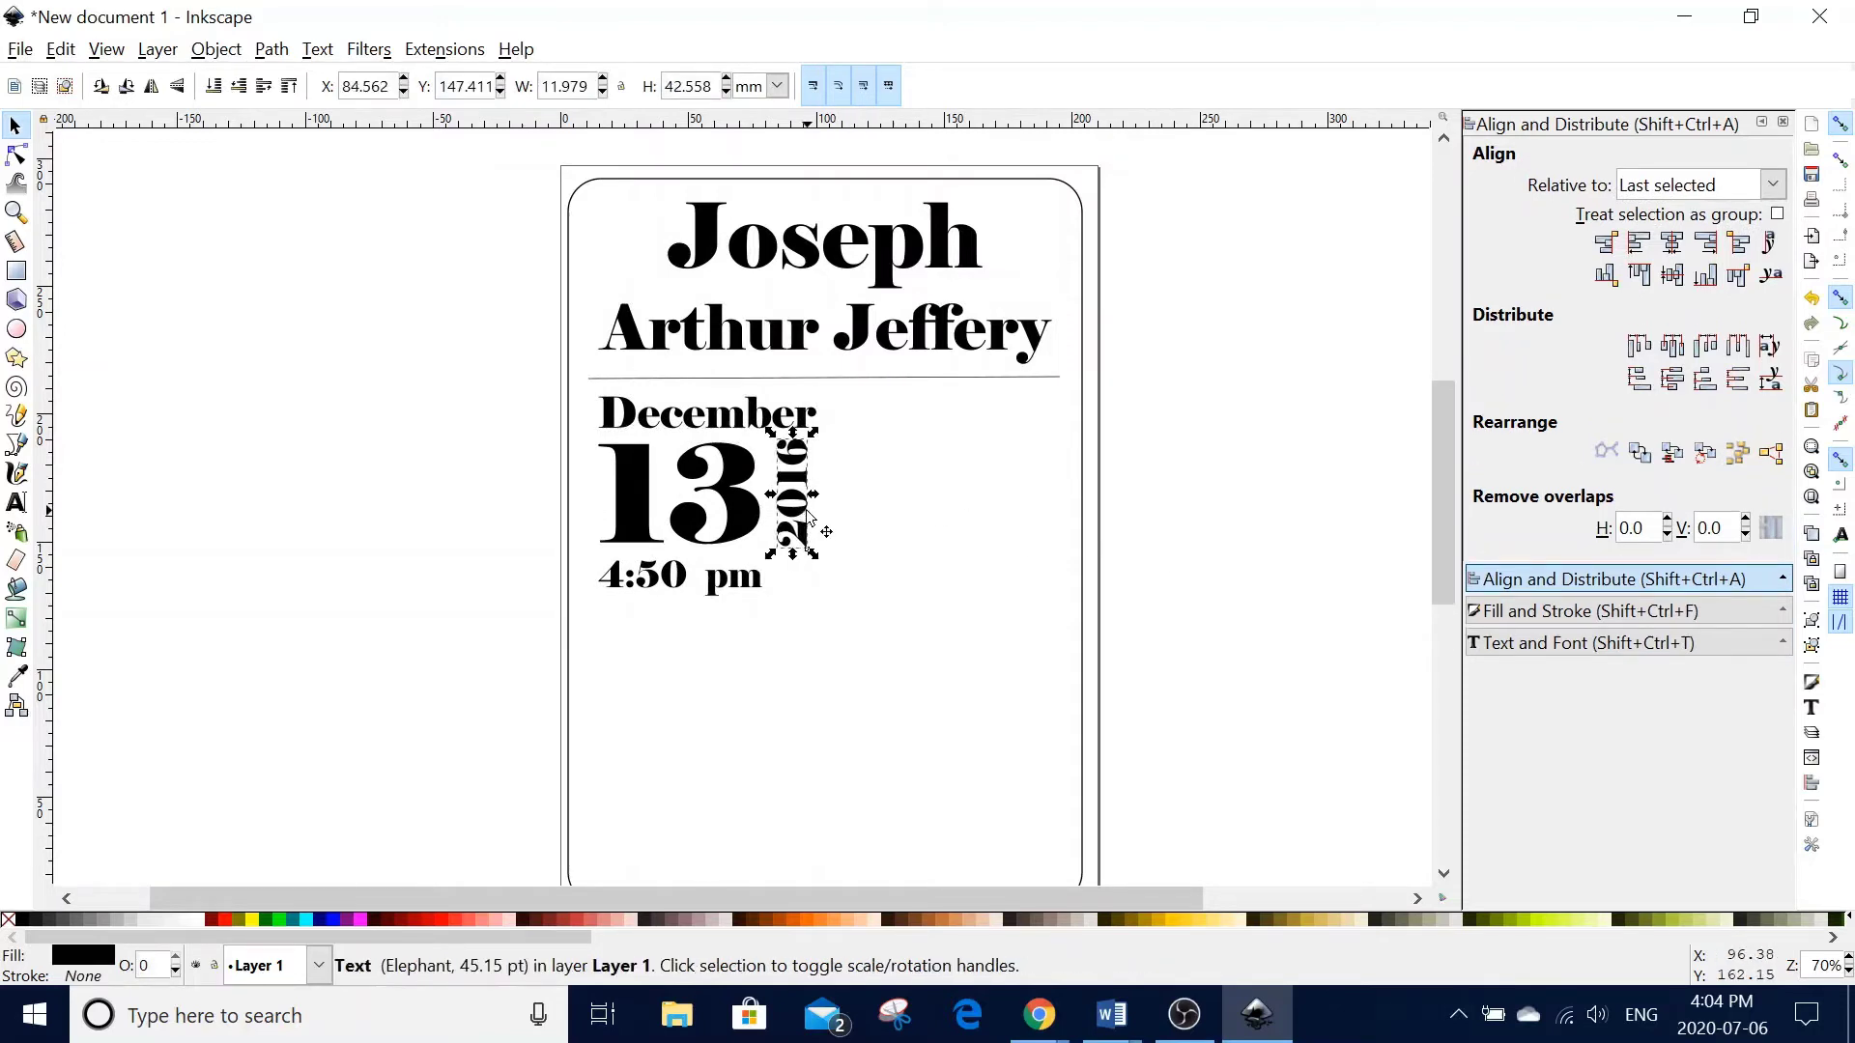
key(Down)
key(Down)
key(Down)
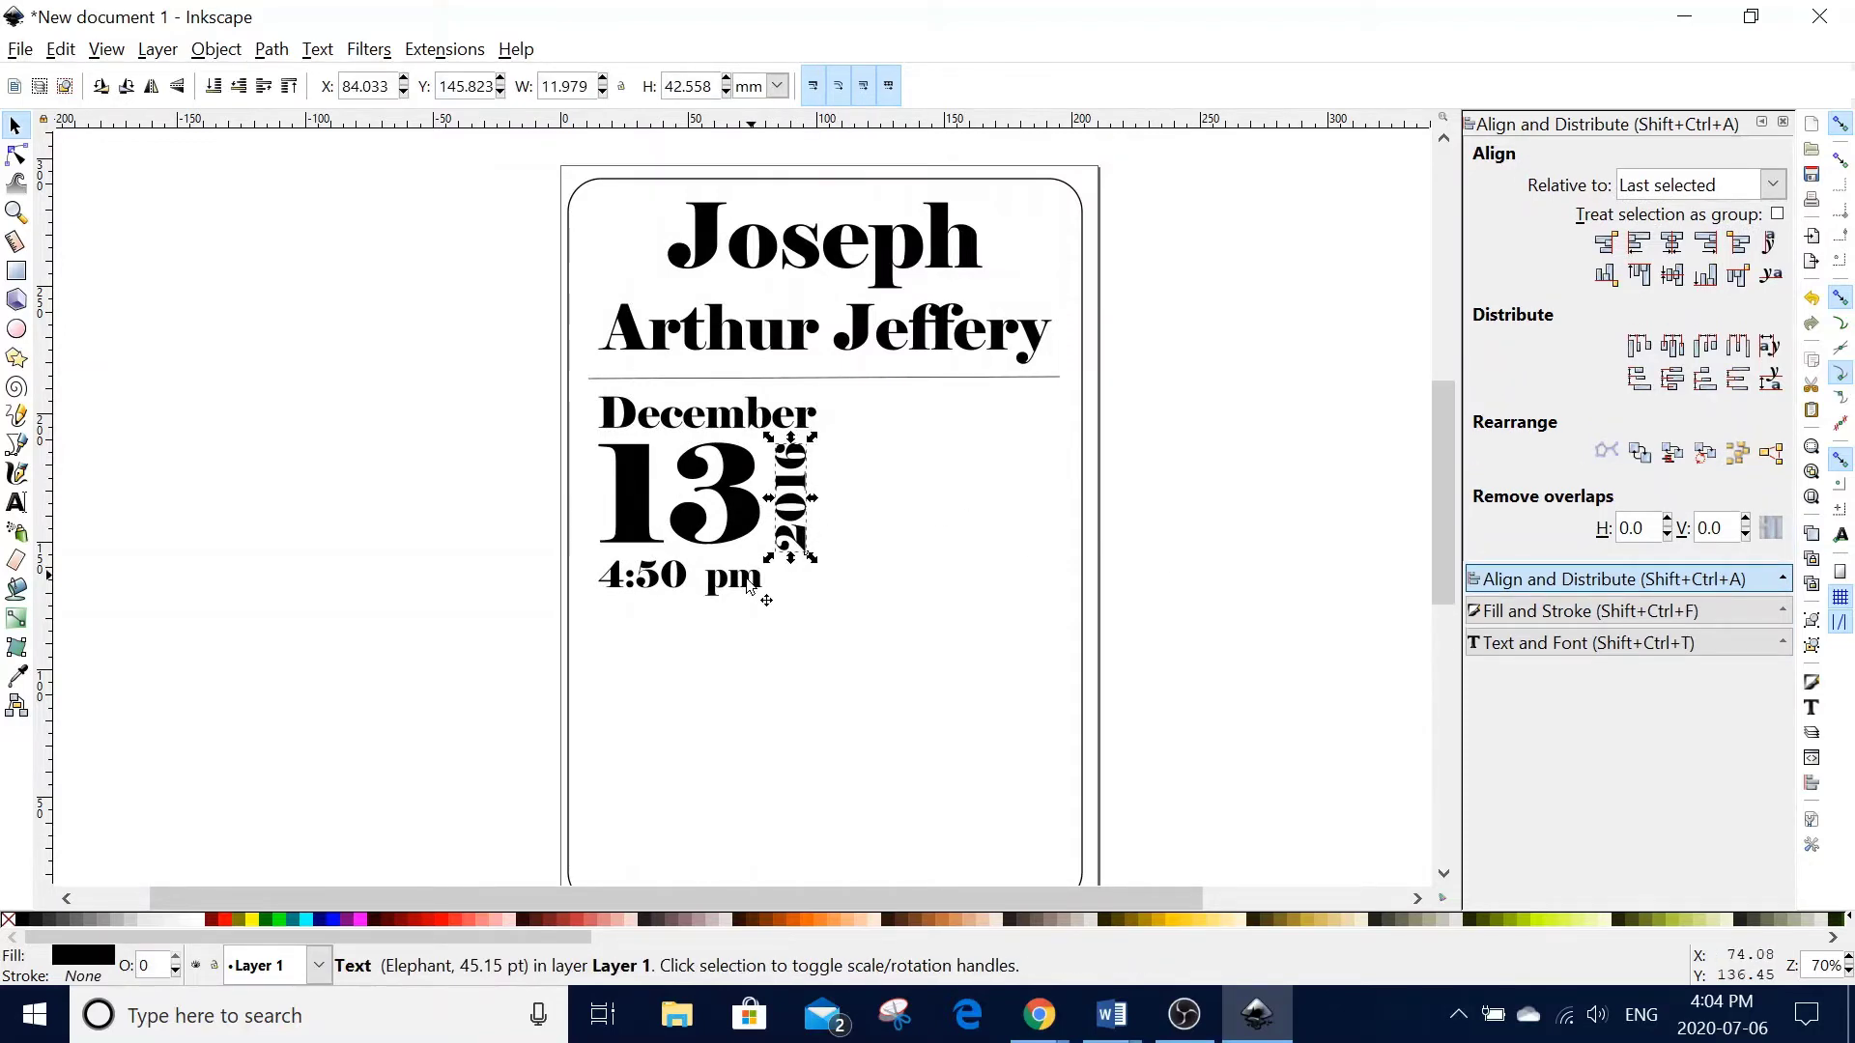
click(747, 583)
drag(770, 609, 798, 621)
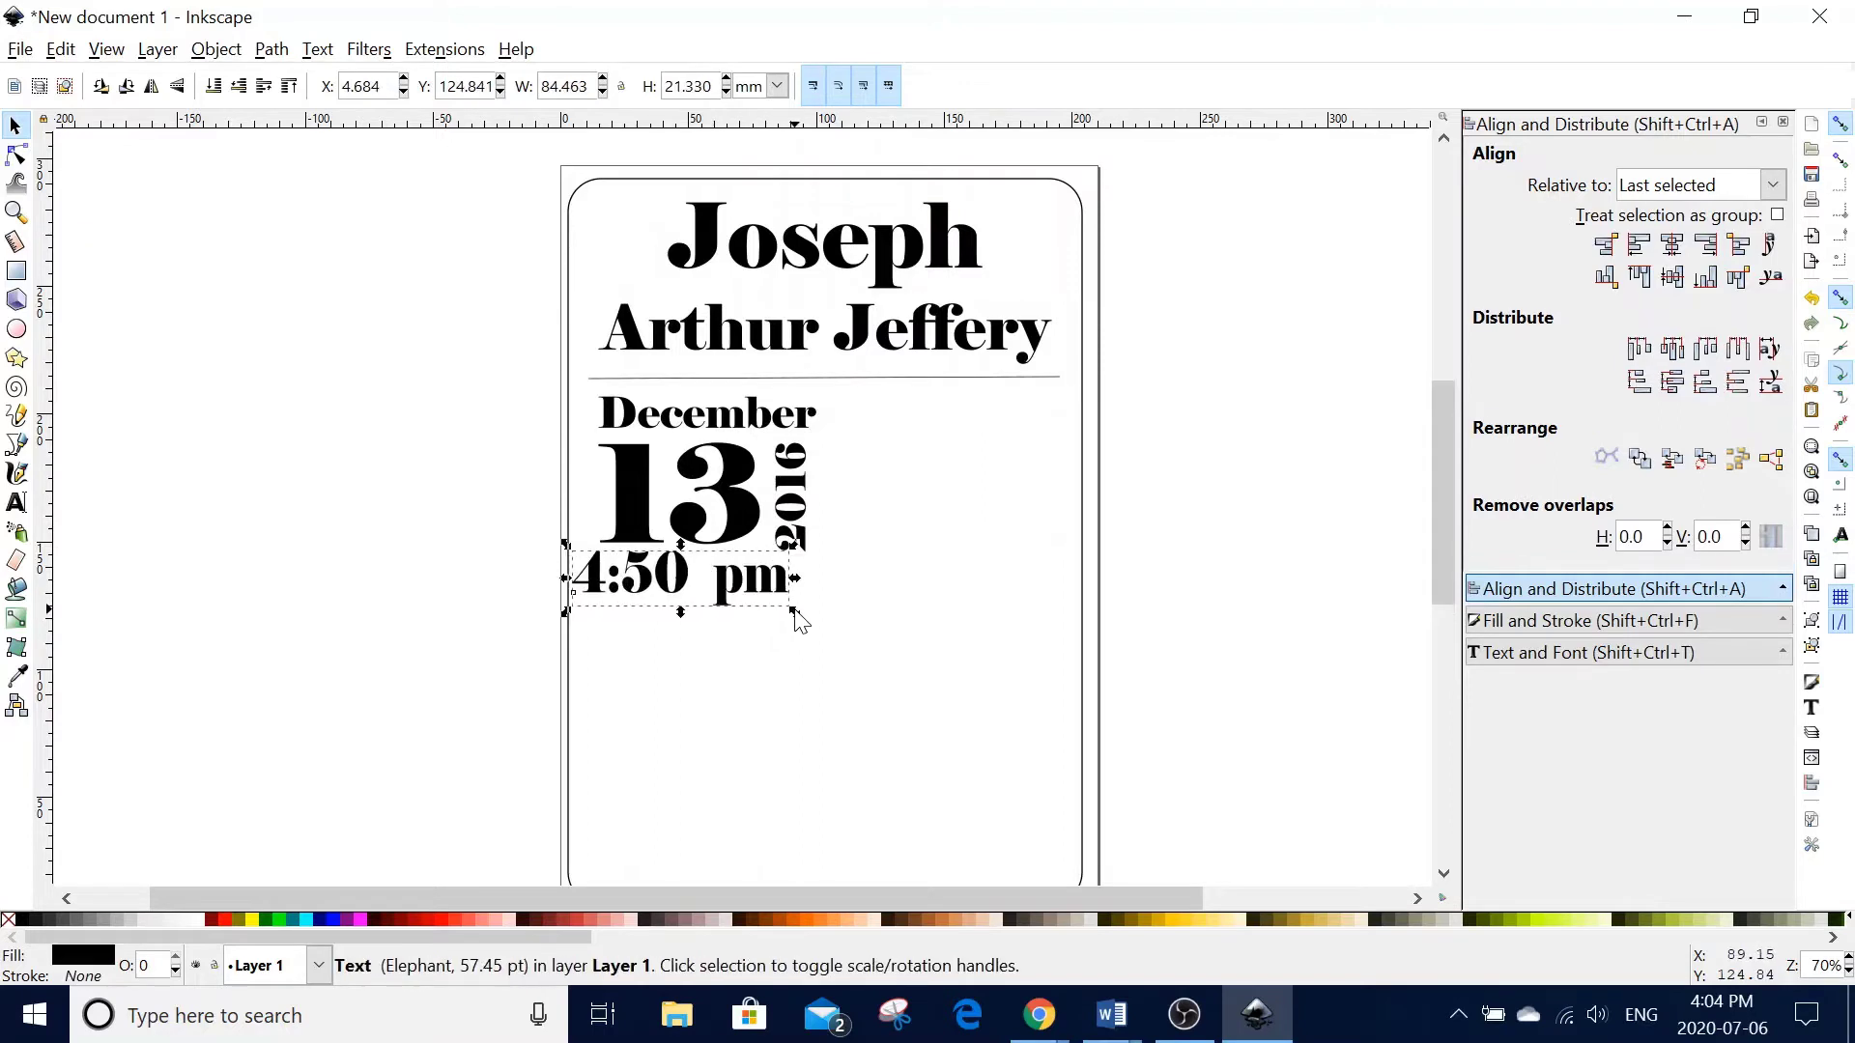
key(Right)
key(Right)
key(Right)
key(Right)
key(Right)
key(Right)
key(Right)
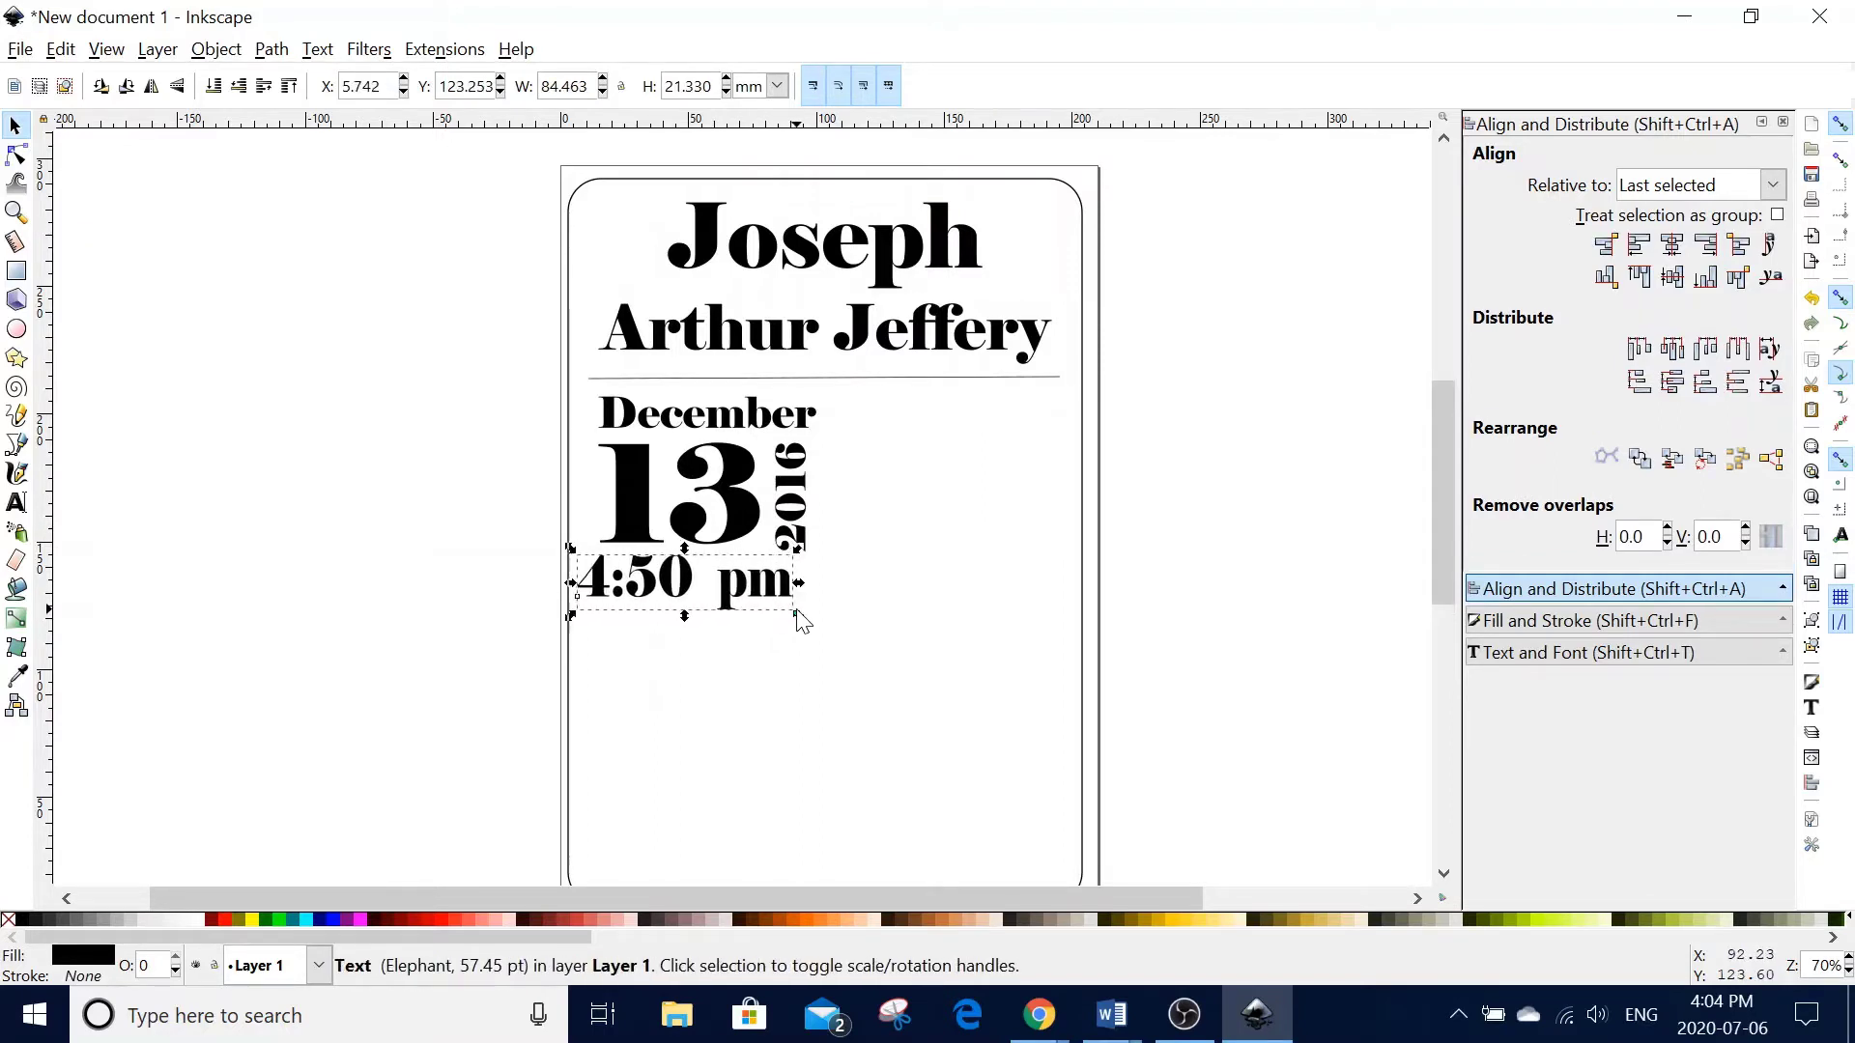
key(Down)
key(Down)
key(Down)
key(Right)
key(Right)
key(Right)
key(Right)
key(Right)
key(Right)
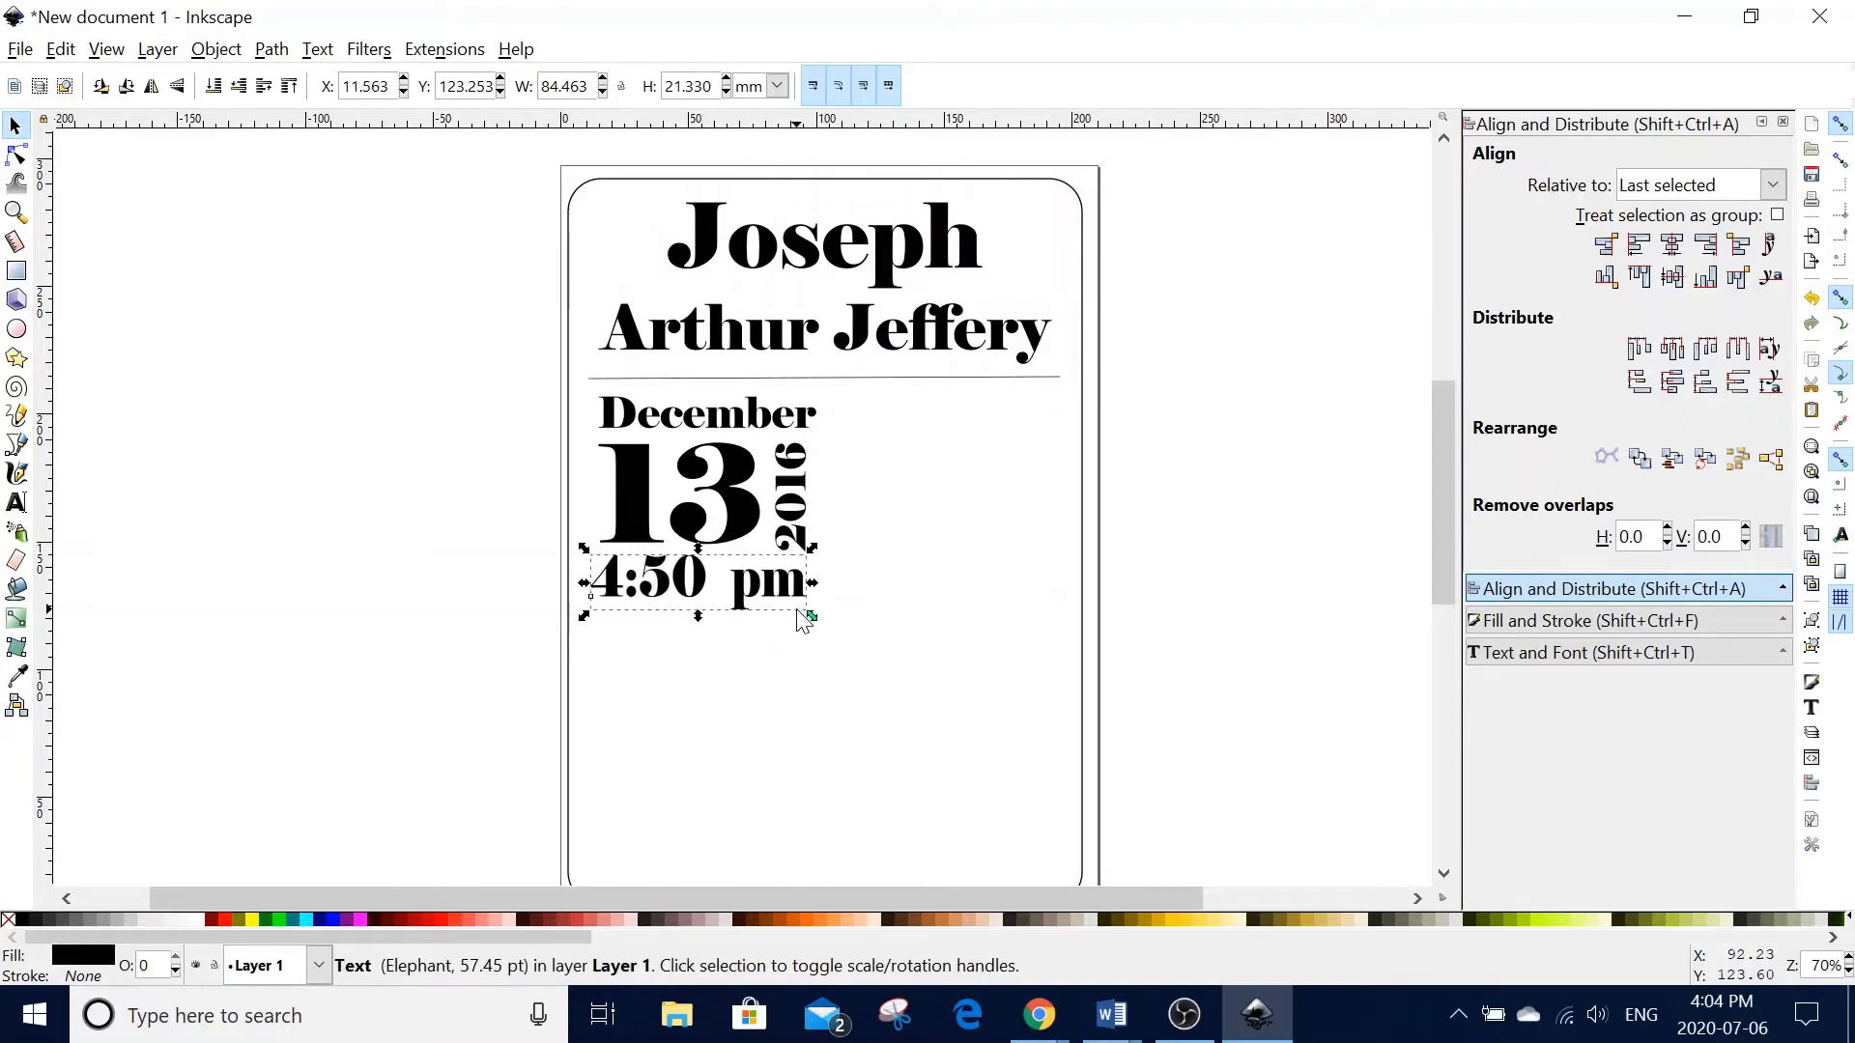
- Left-align 4:50 pm with December and 13, and place a copy of the divider below it
click(628, 480)
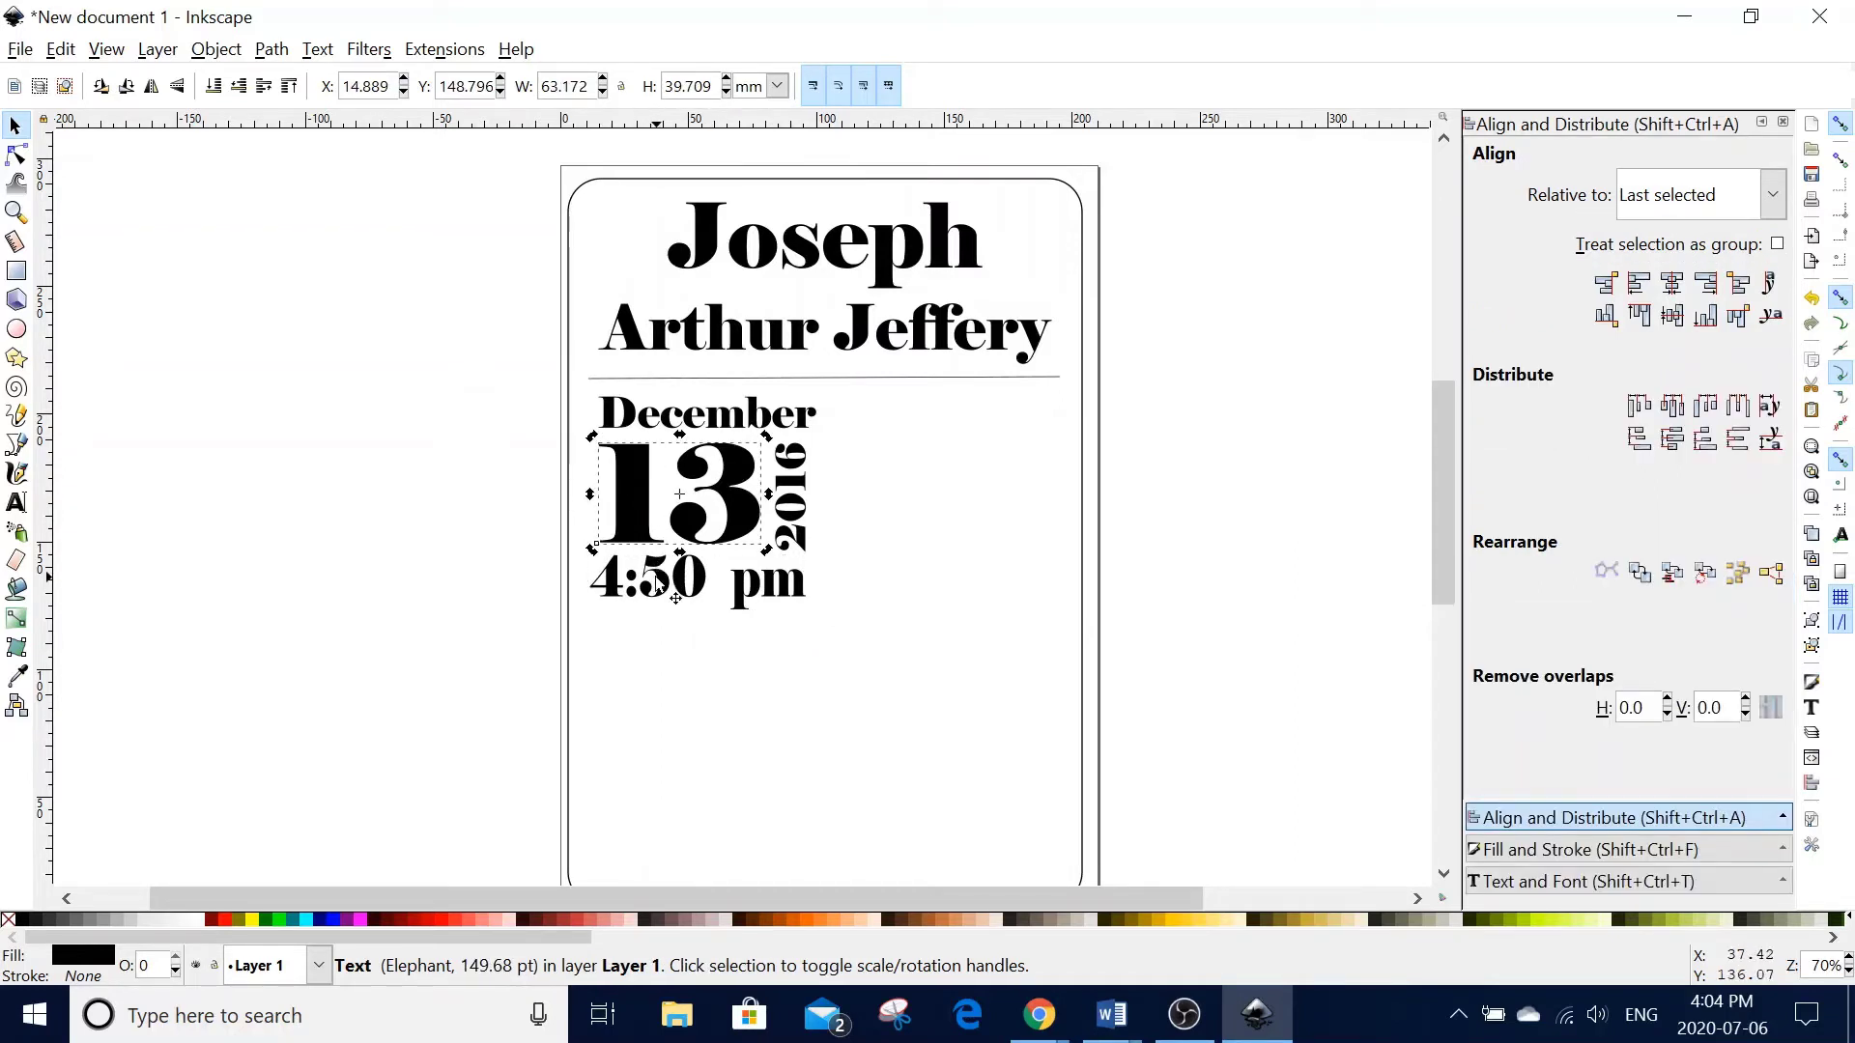
shift+click(657, 591)
shift+click(665, 425)
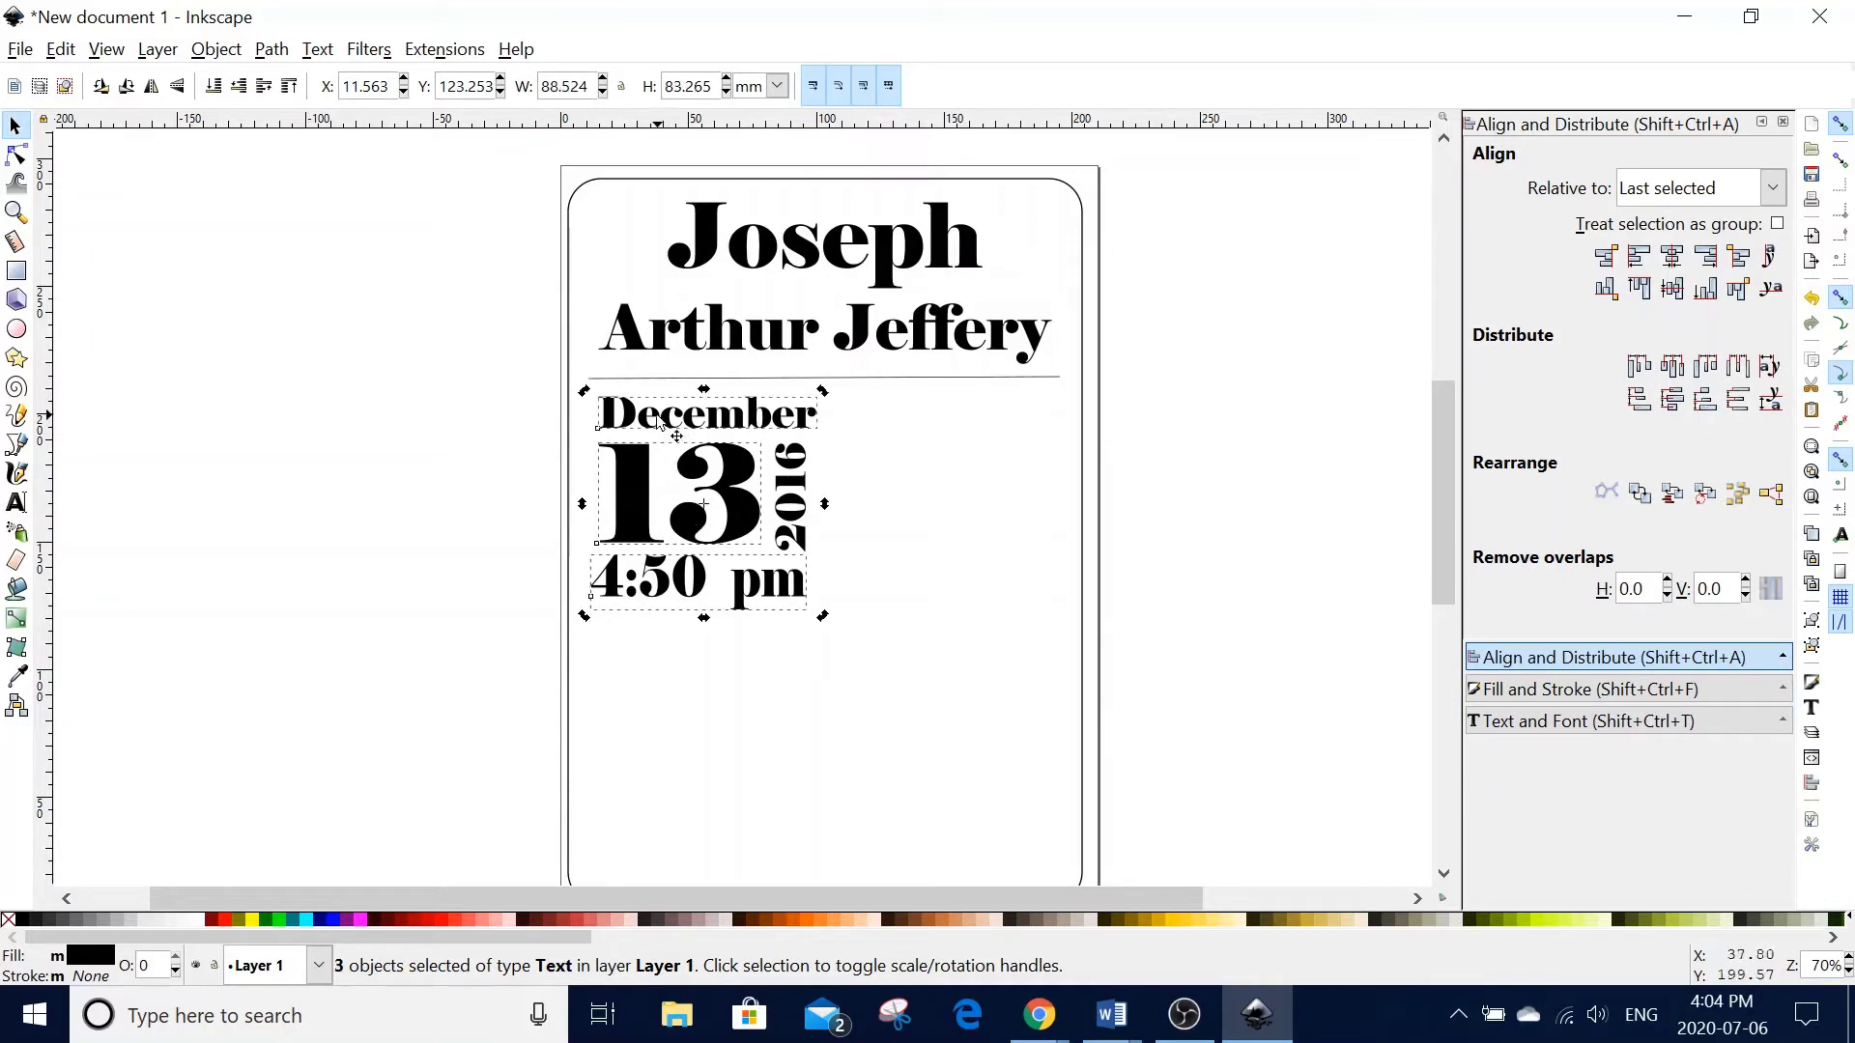
click(1639, 256)
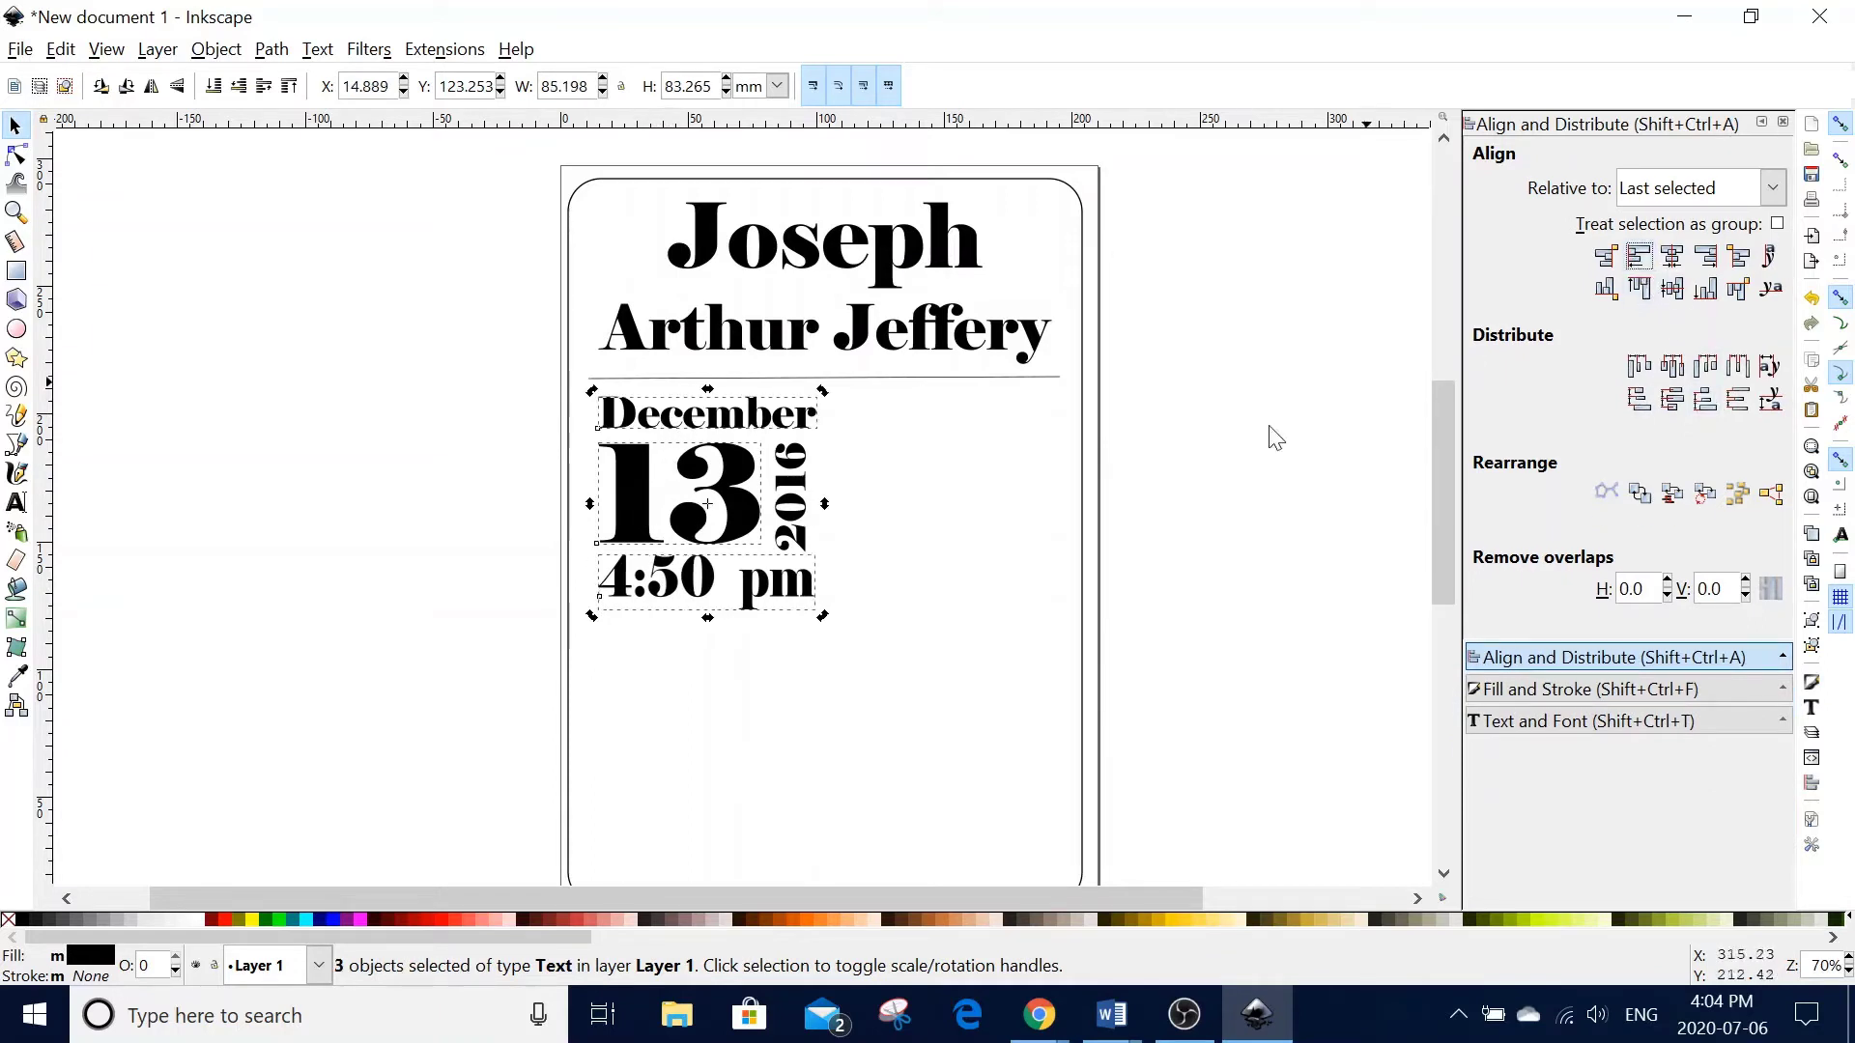
click(898, 565)
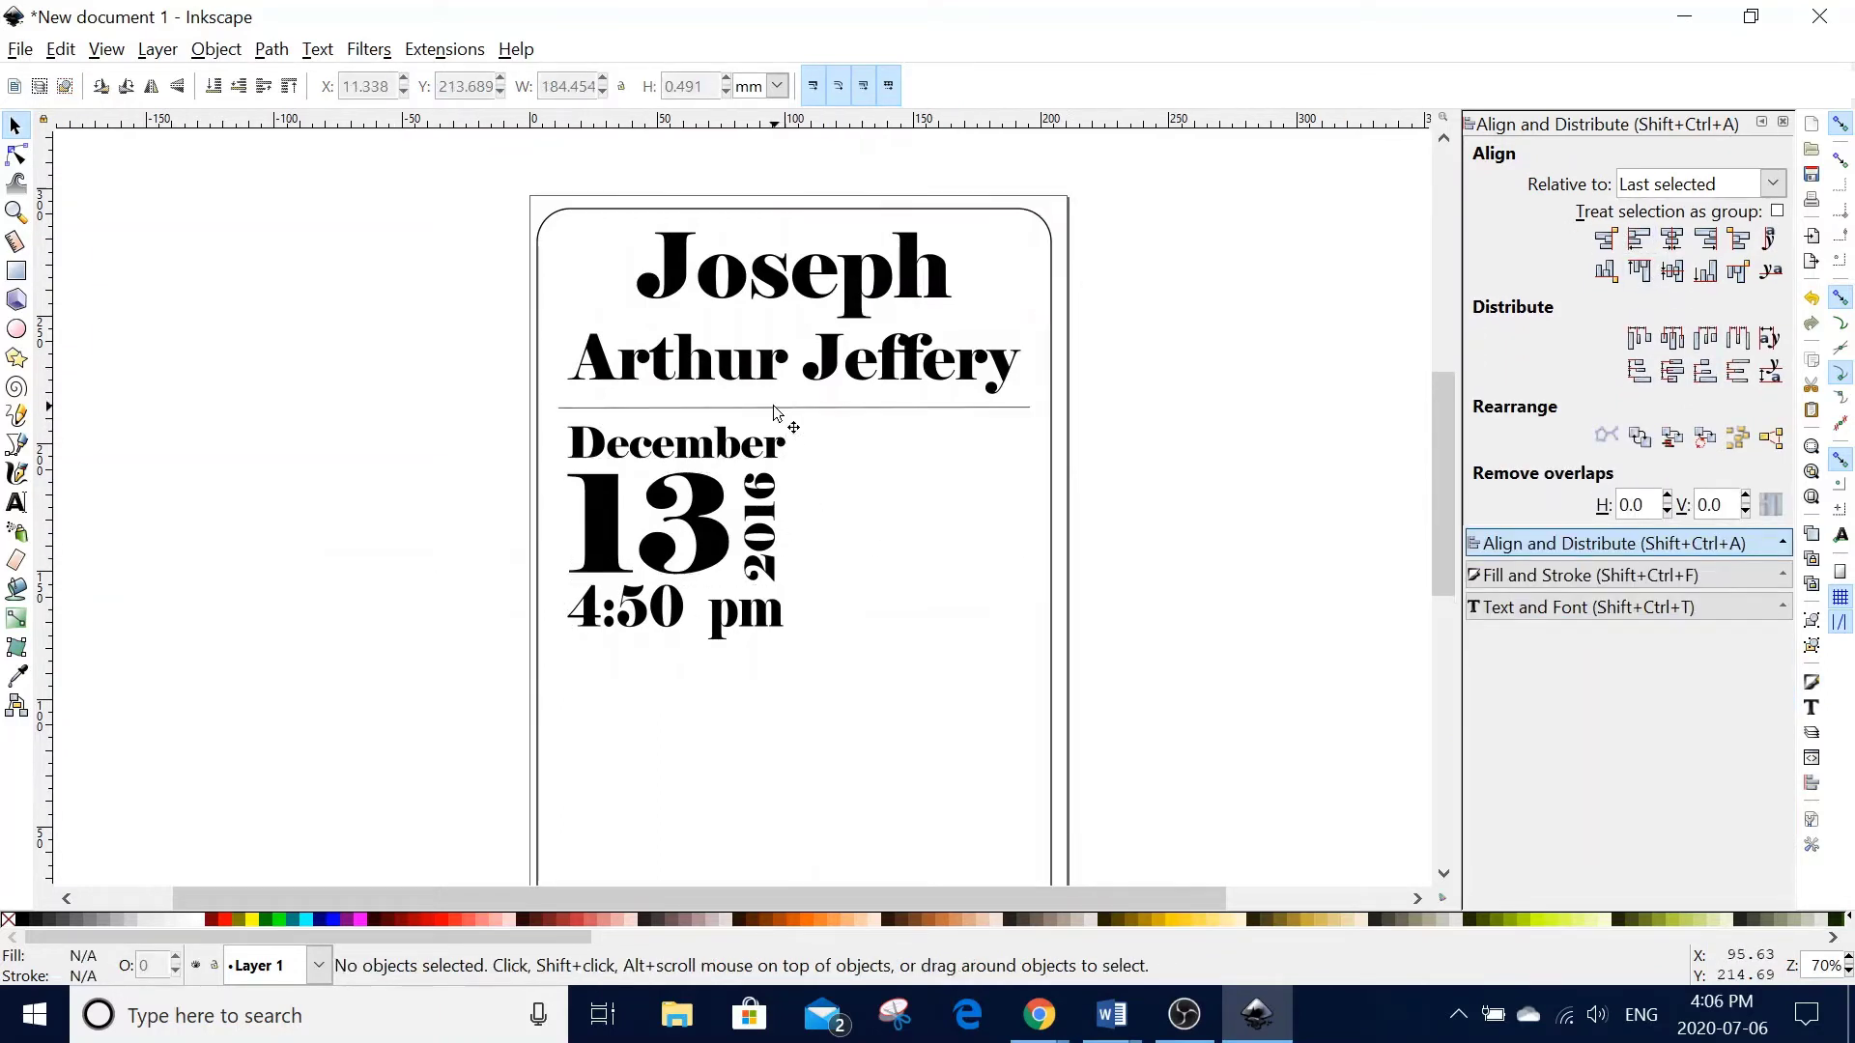
click(773, 409)
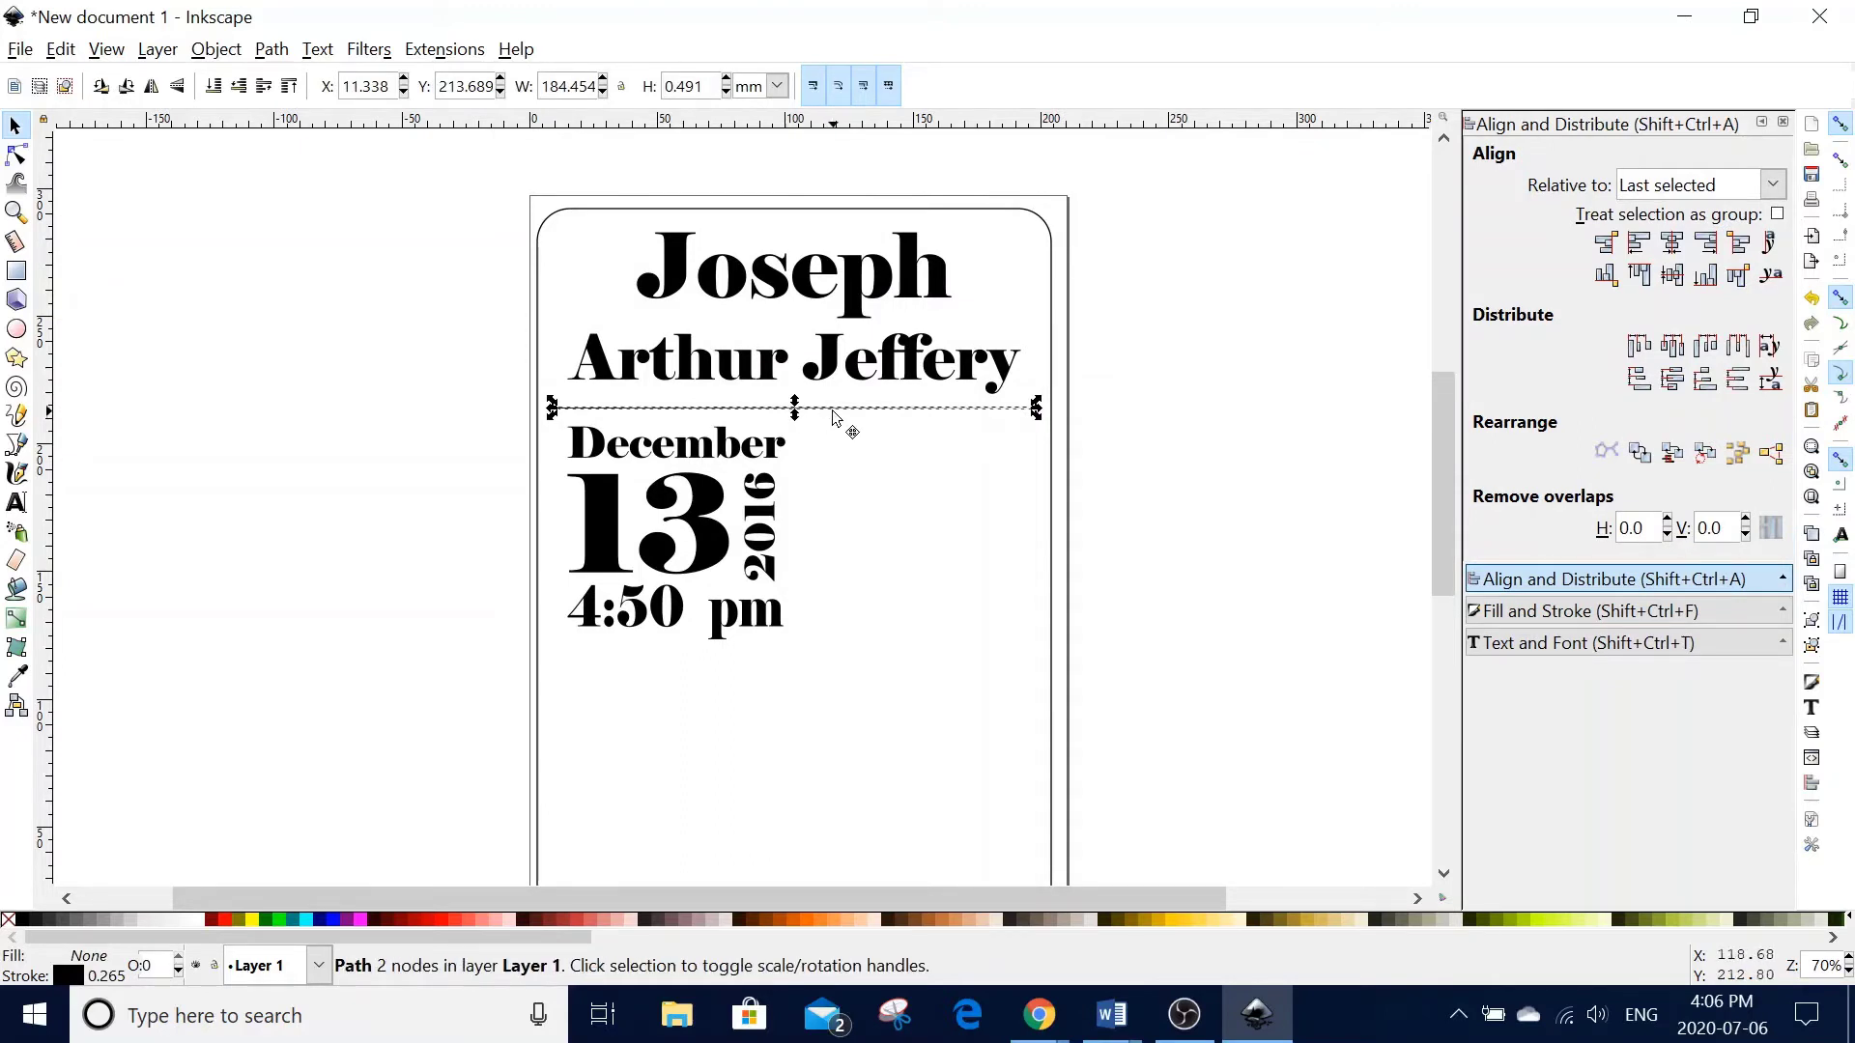
drag(833, 412, 837, 665)
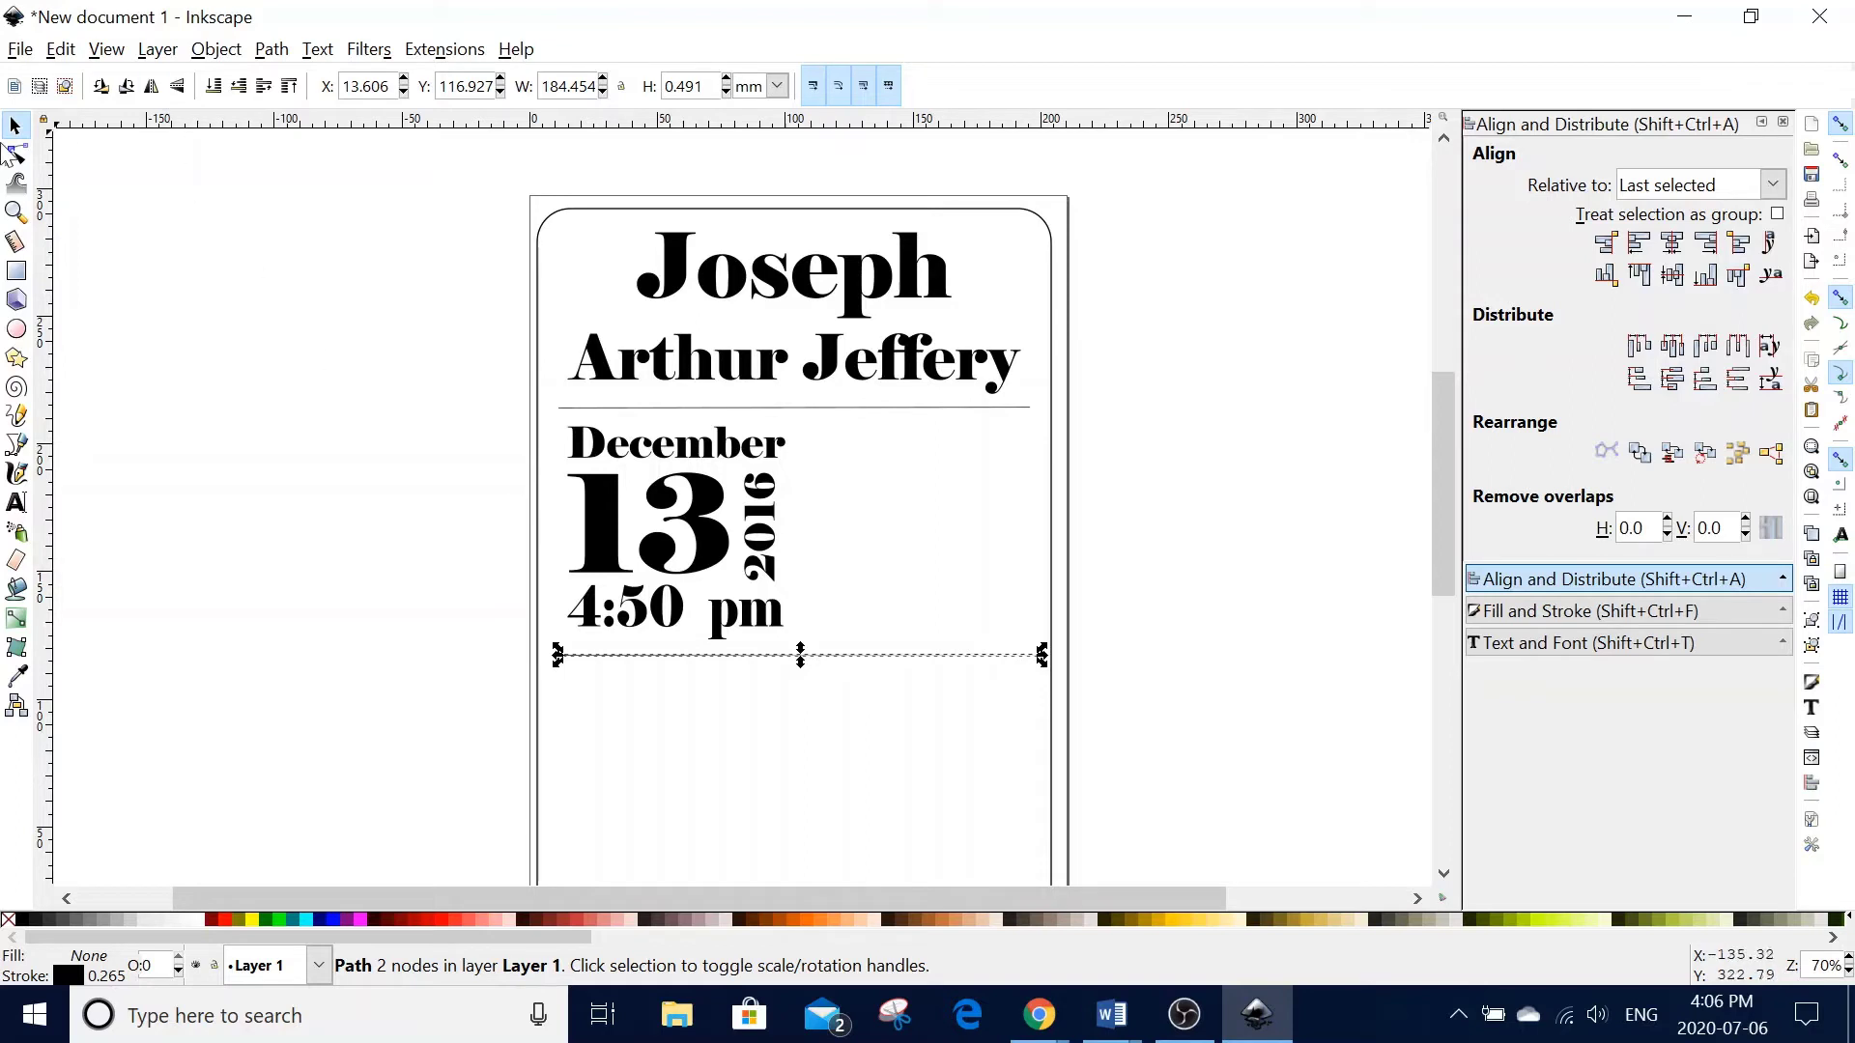
- Add separate texts '7' and 'Pounds', with '5' and 'Oz' beneath, below the second divider
click(17, 501)
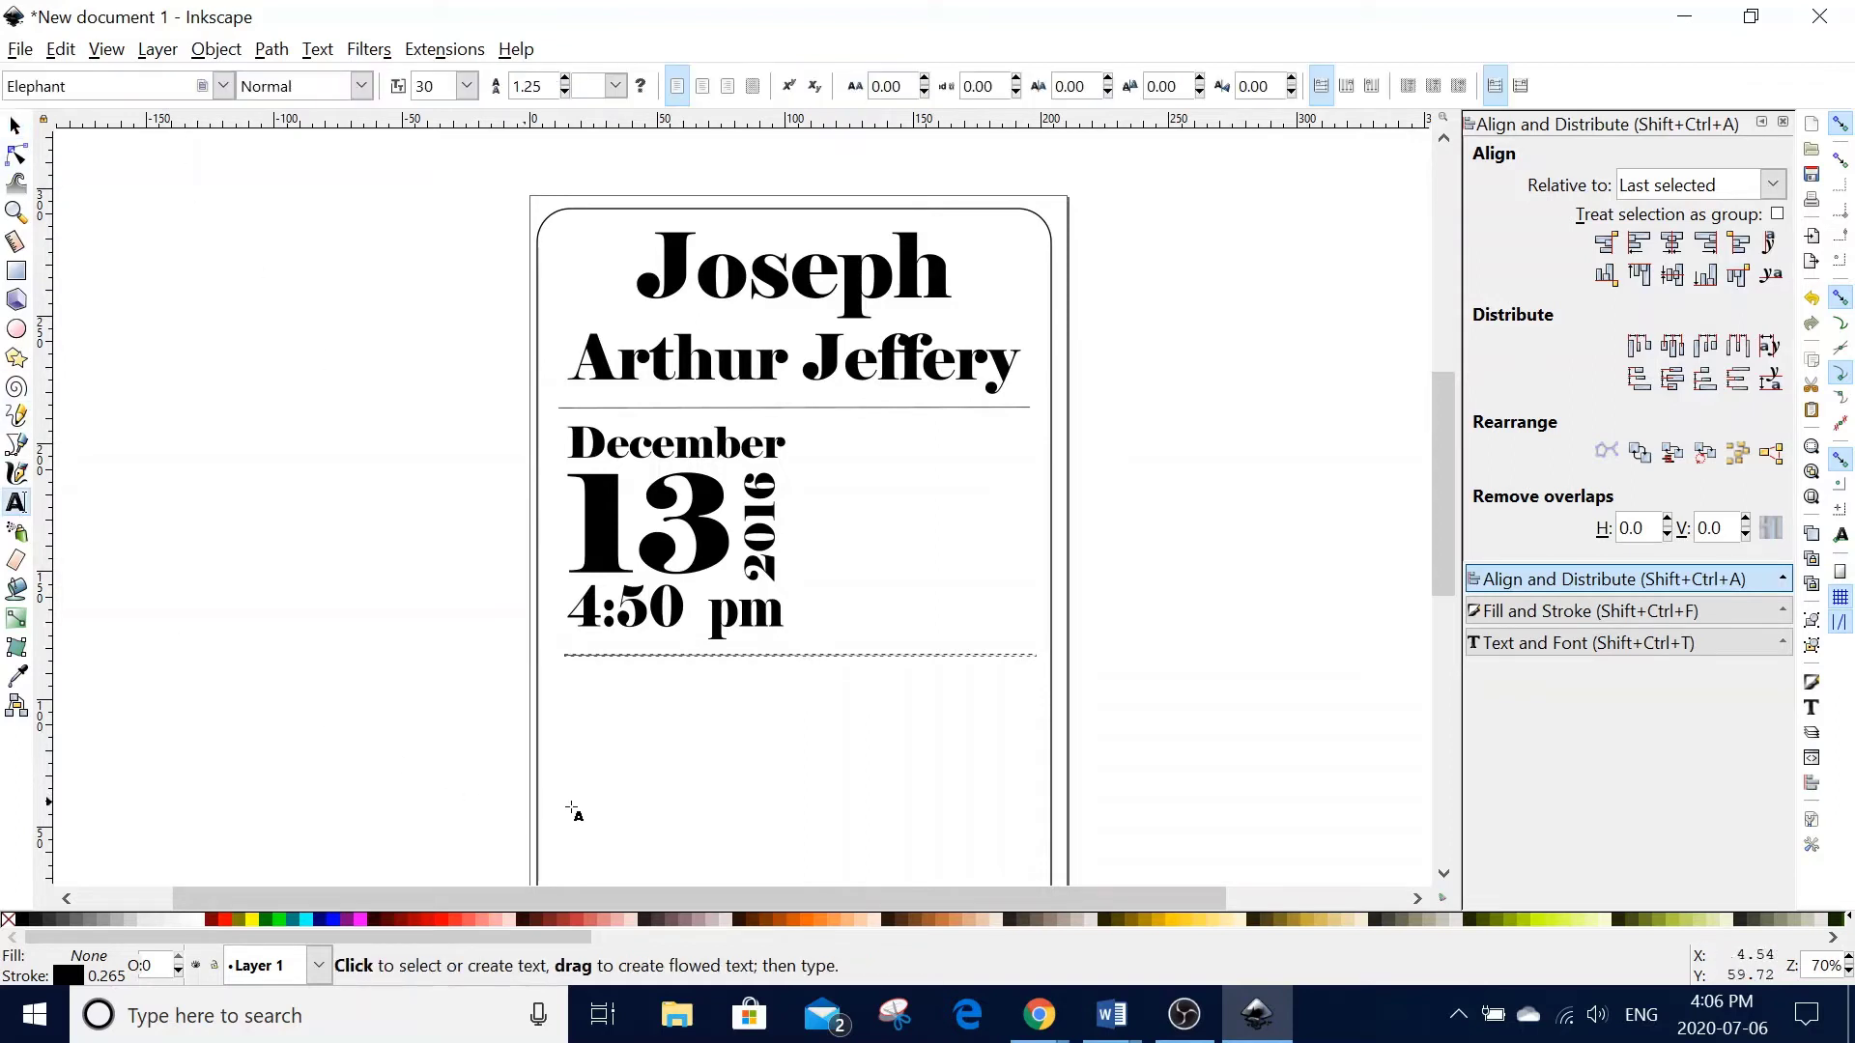
click(578, 721)
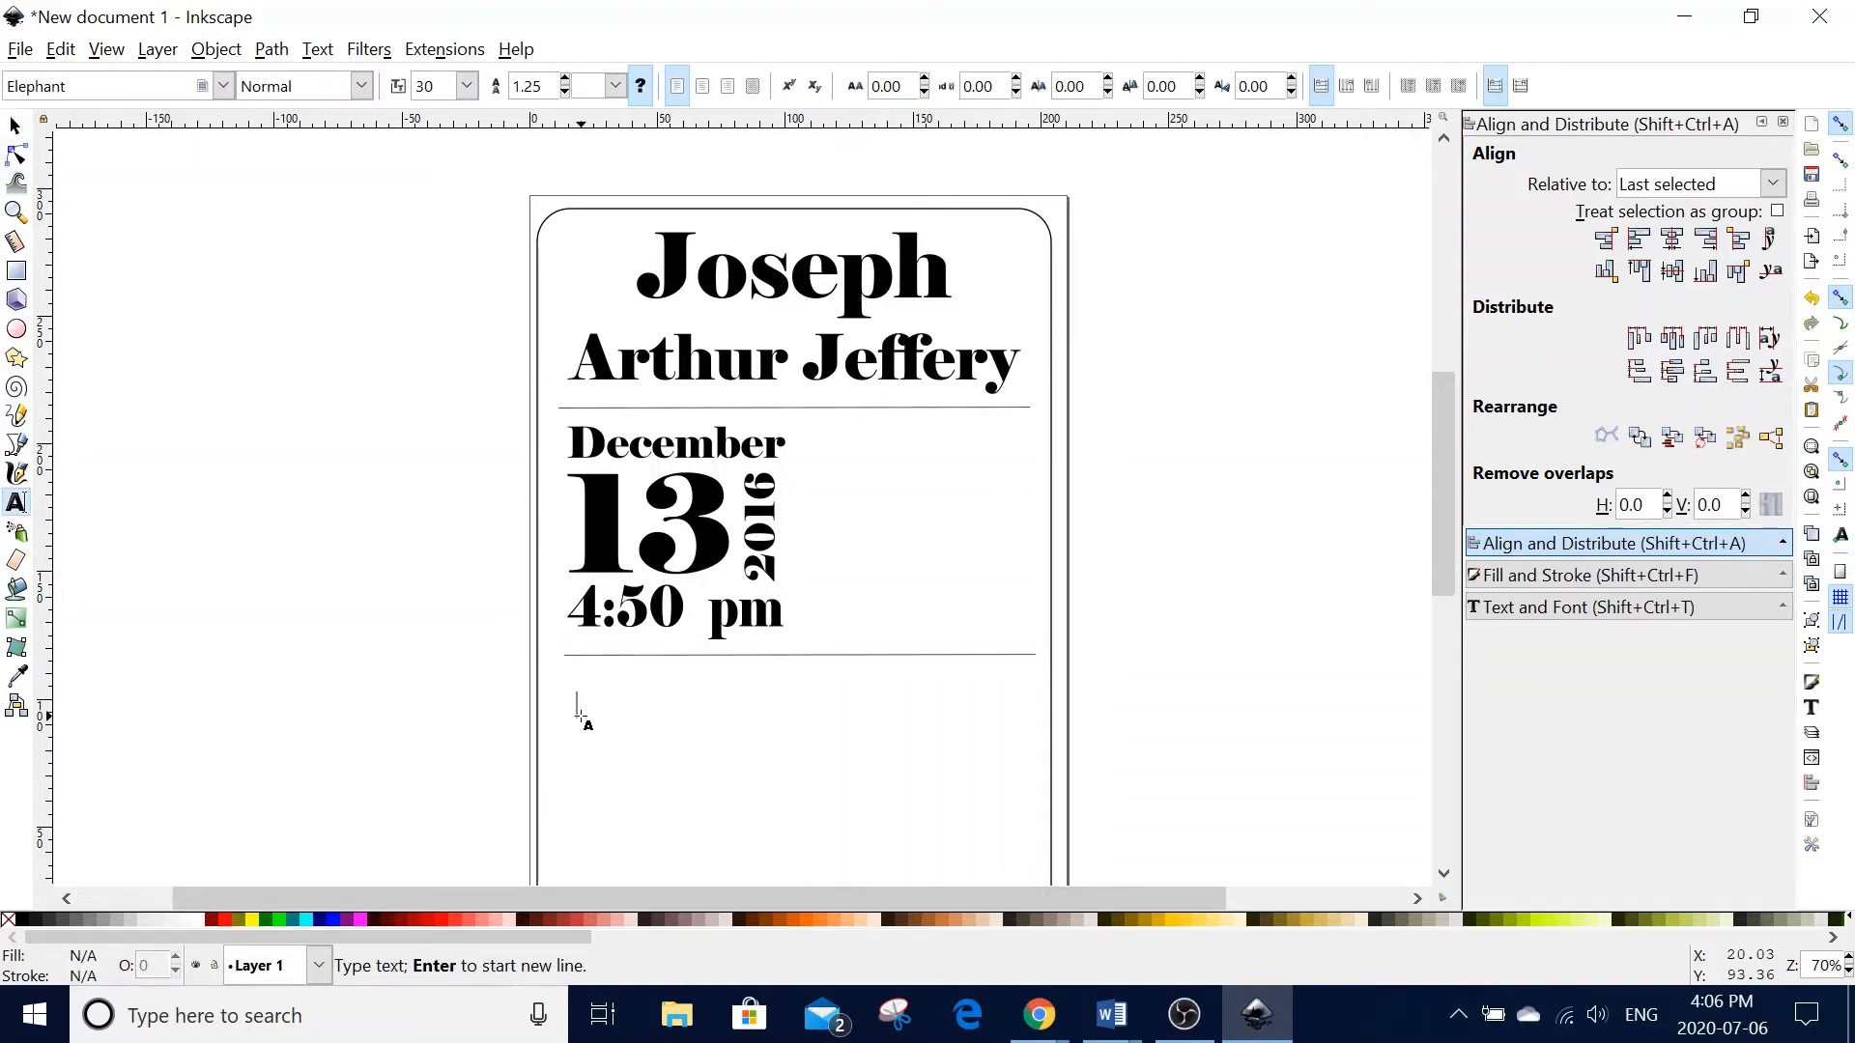
click(672, 717)
text(Pounds)
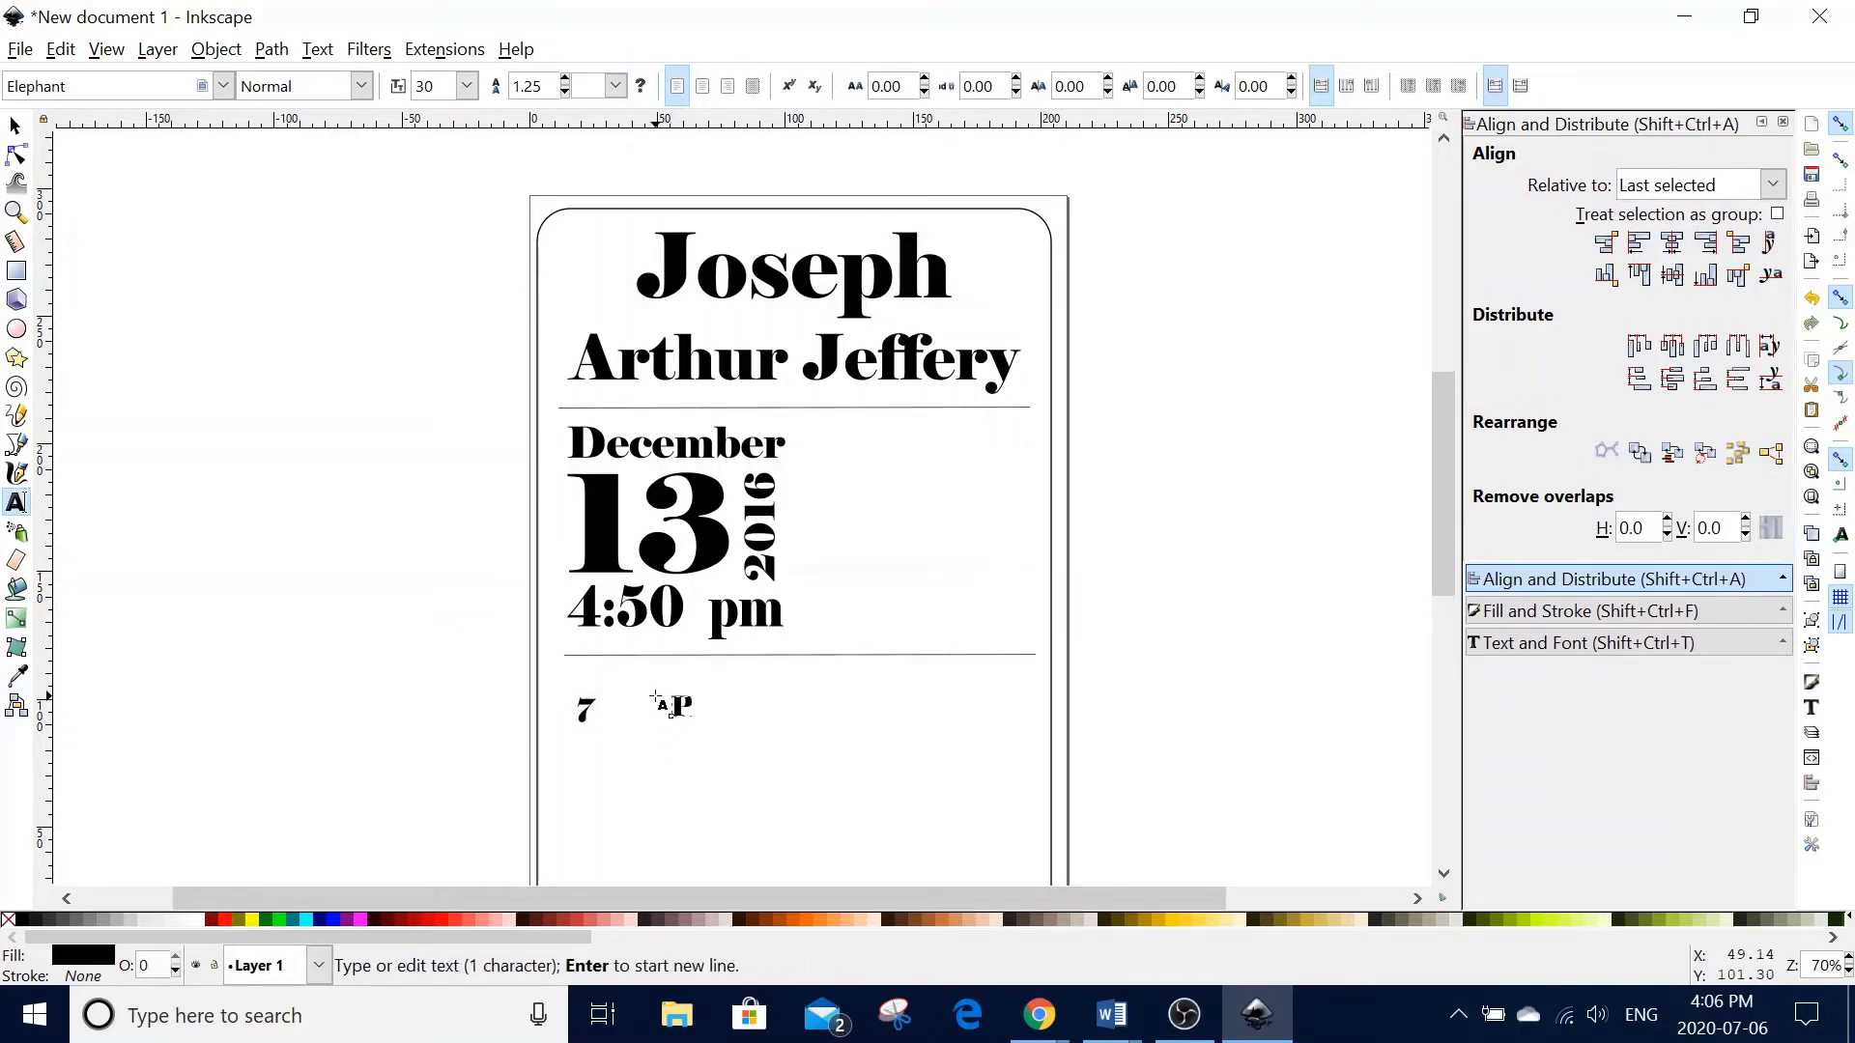
click(619, 791)
text(5)
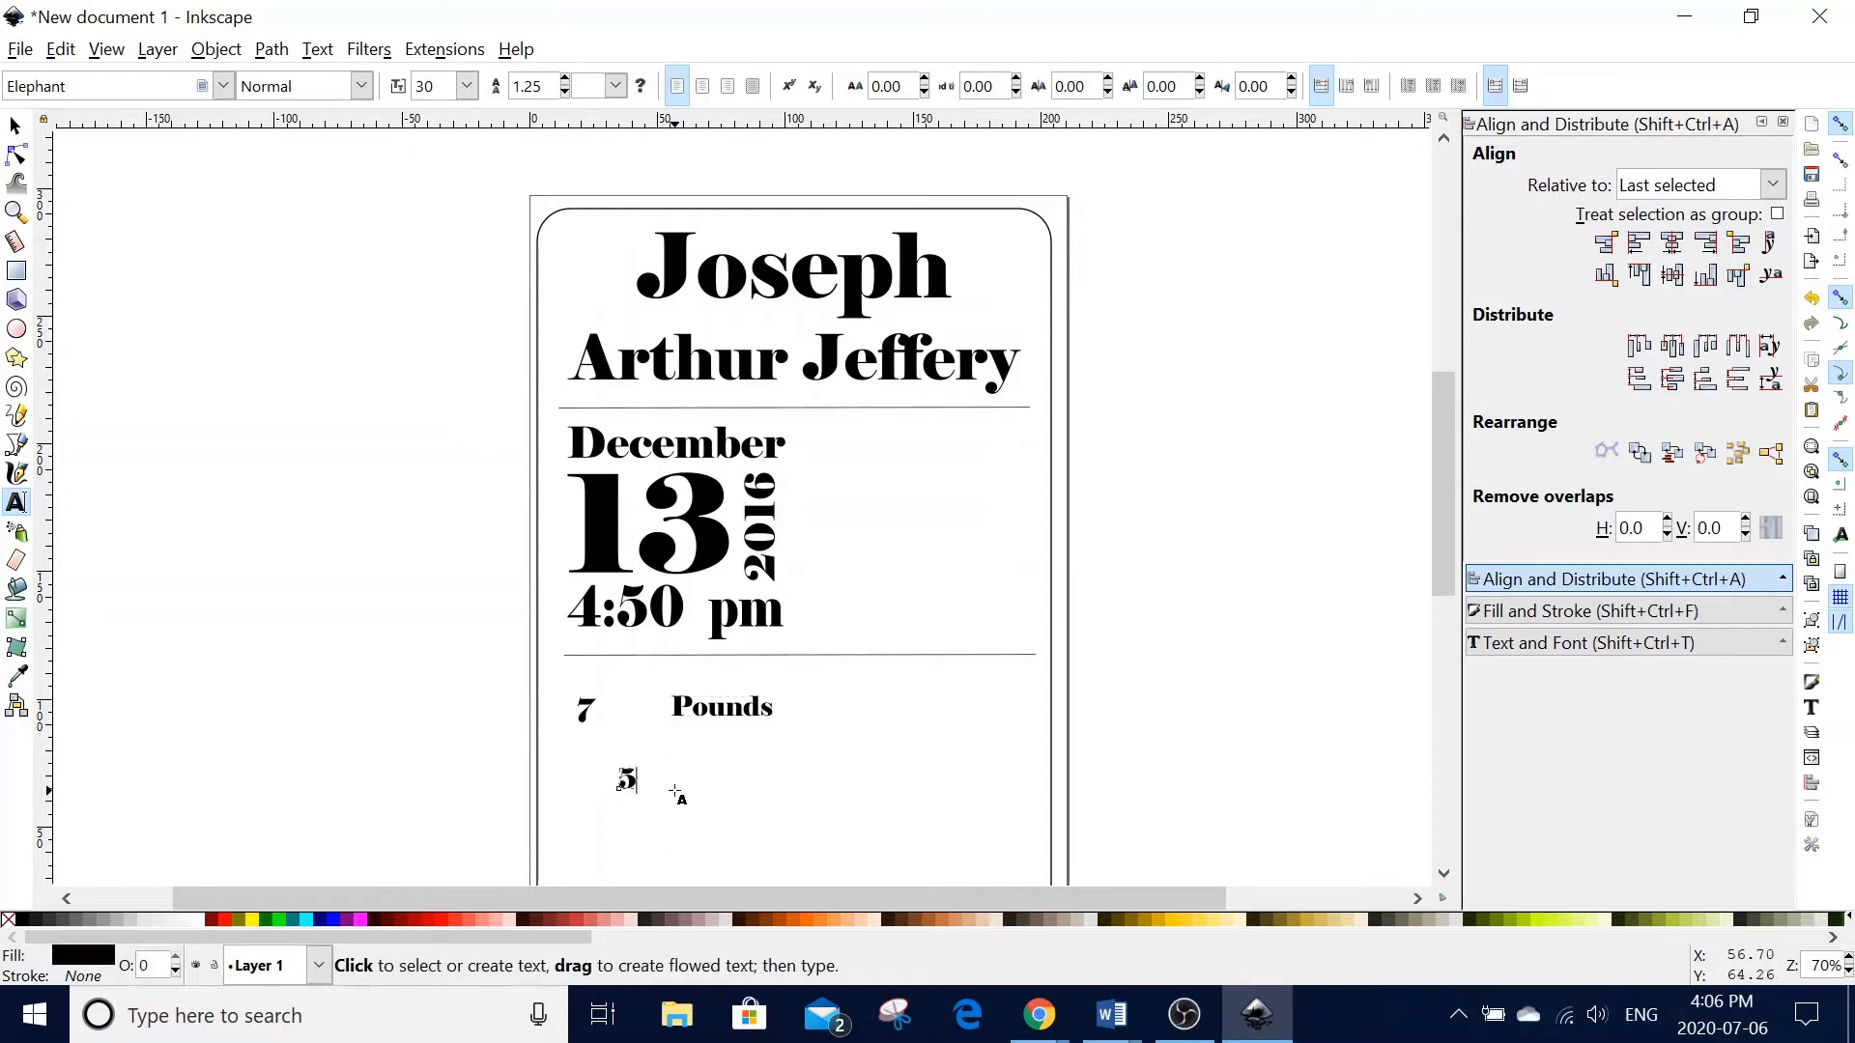
click(685, 785)
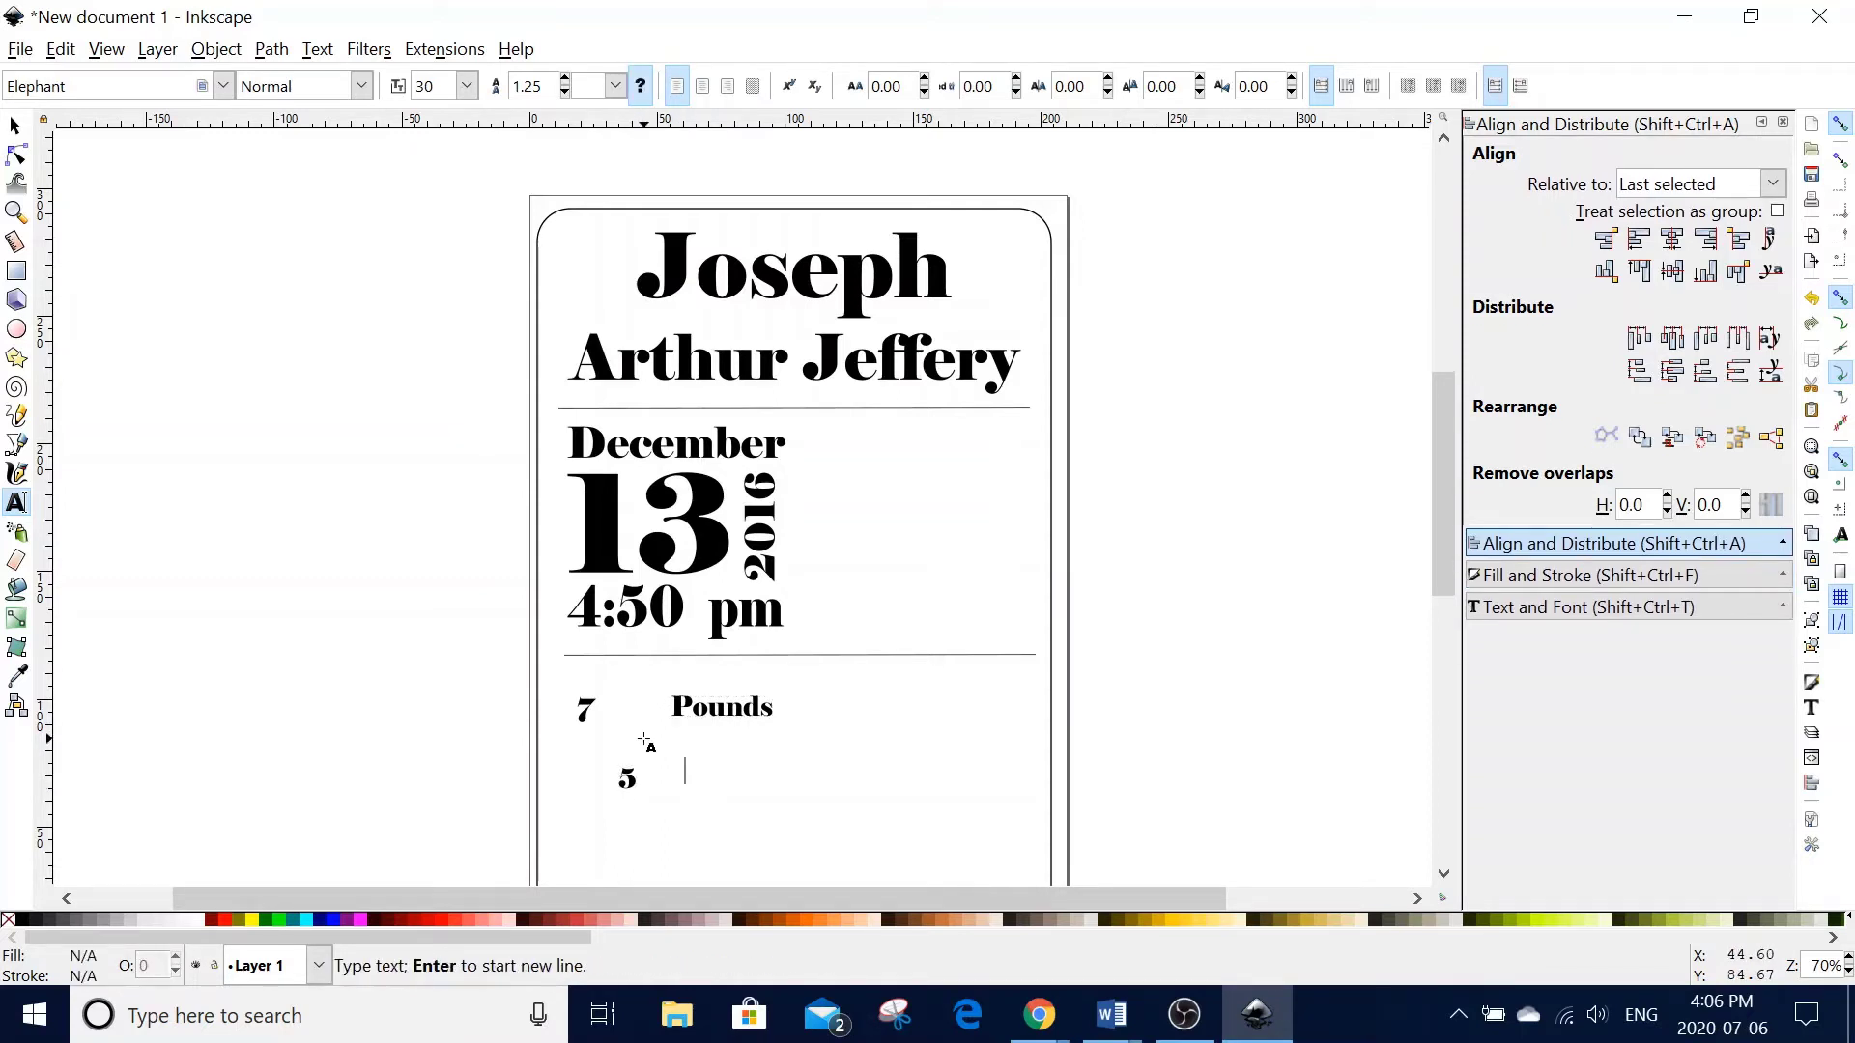
text(0)
text(z)
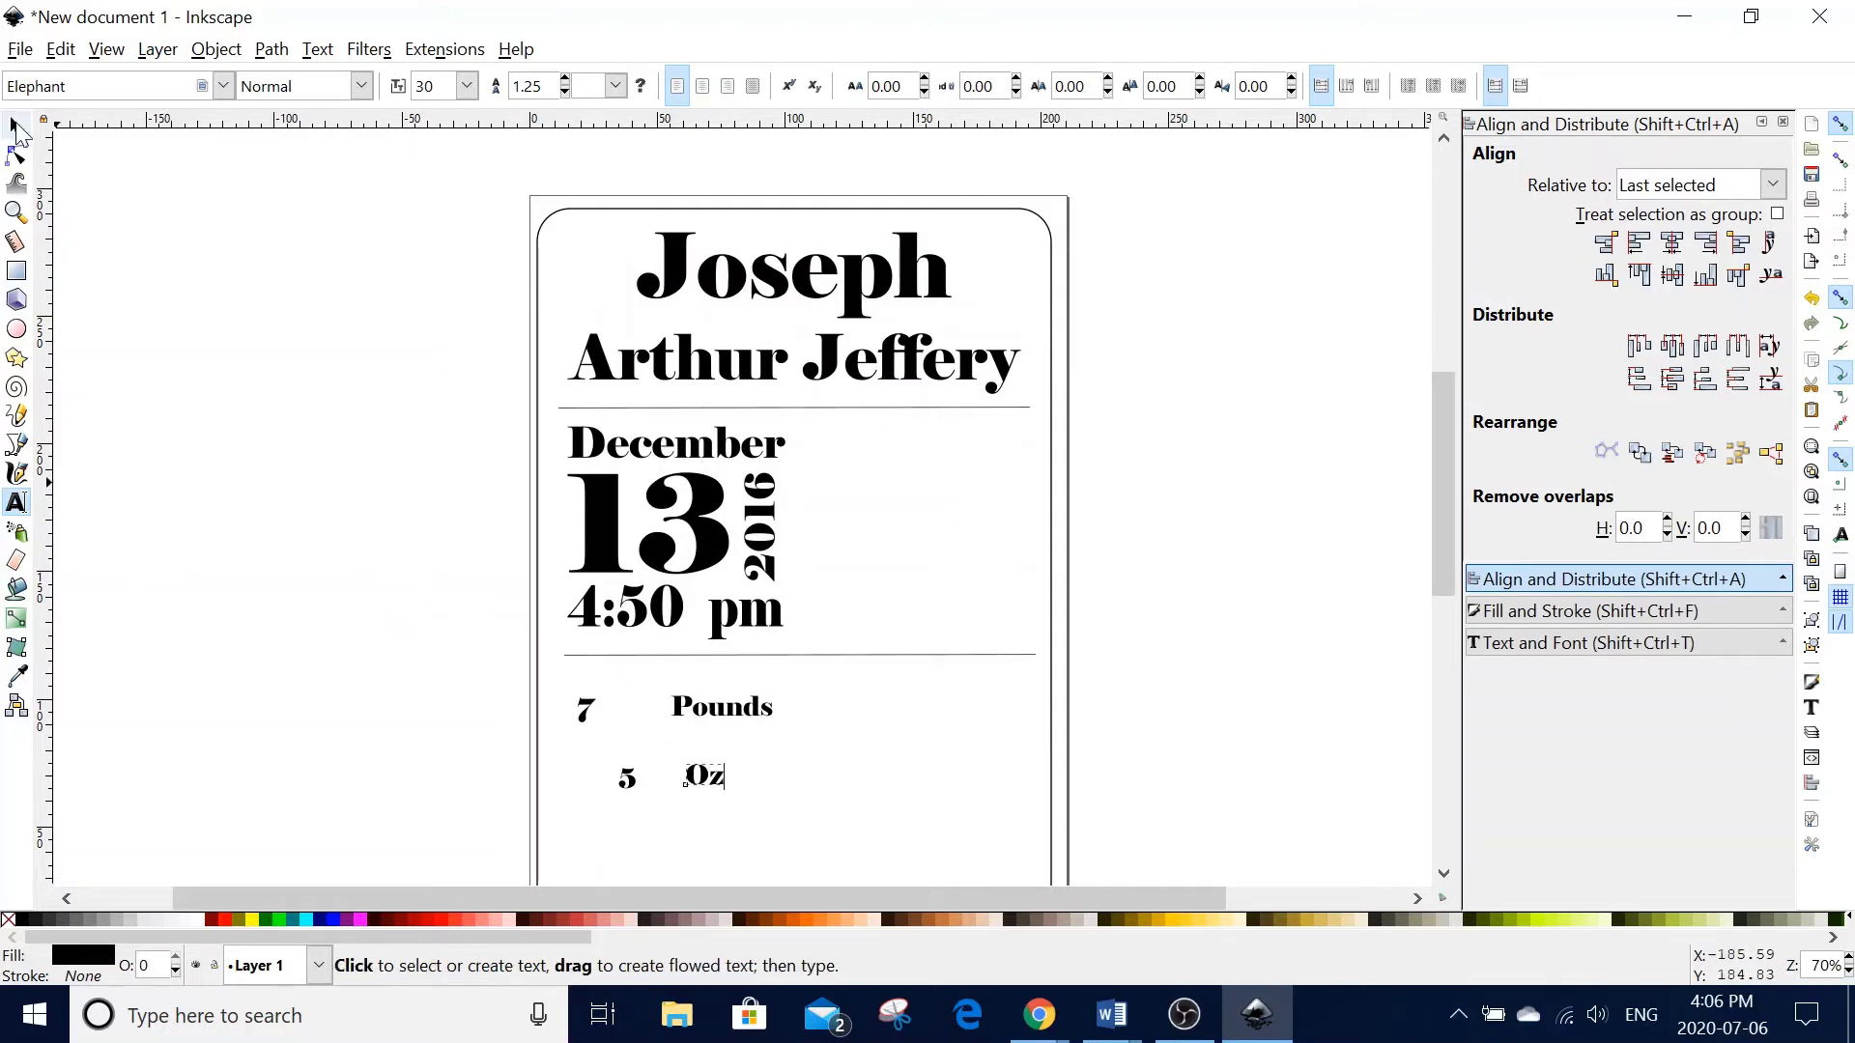
click(16, 128)
- Scale the 7 up to about four times its size and nudge it upward
click(587, 716)
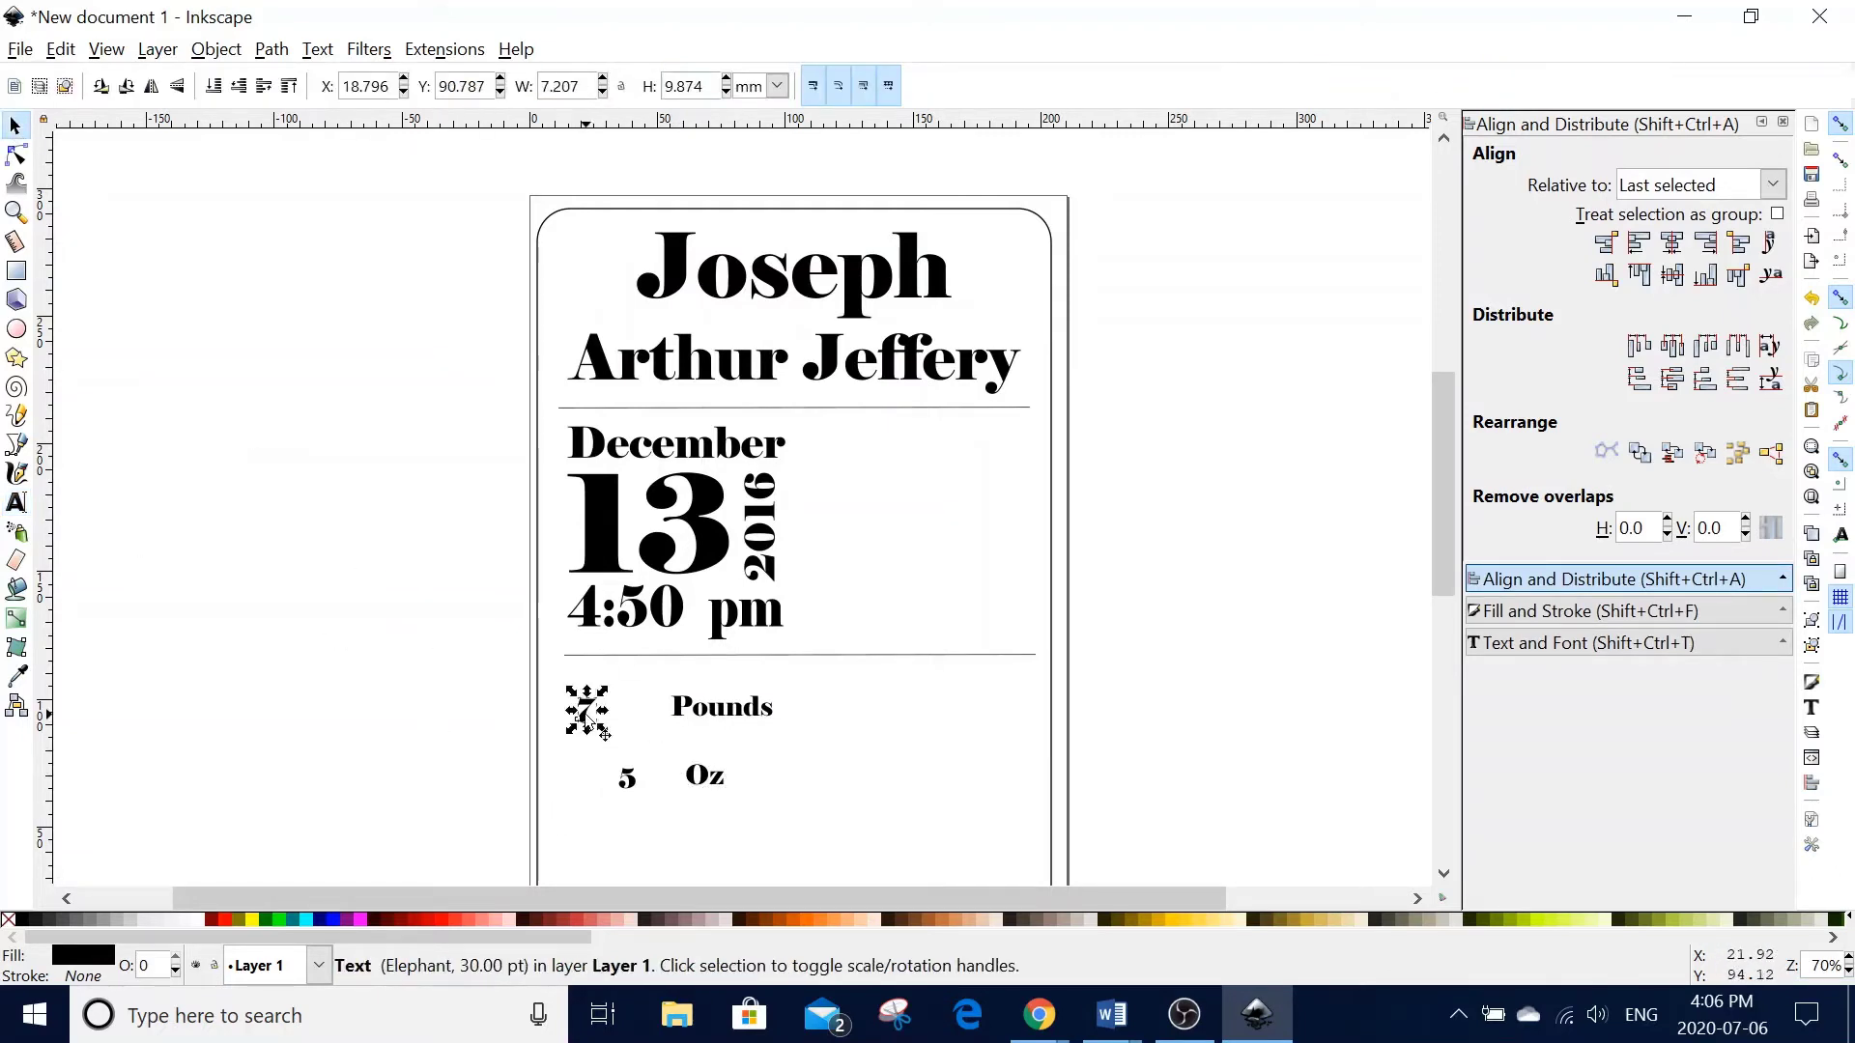
drag(570, 710, 582, 712)
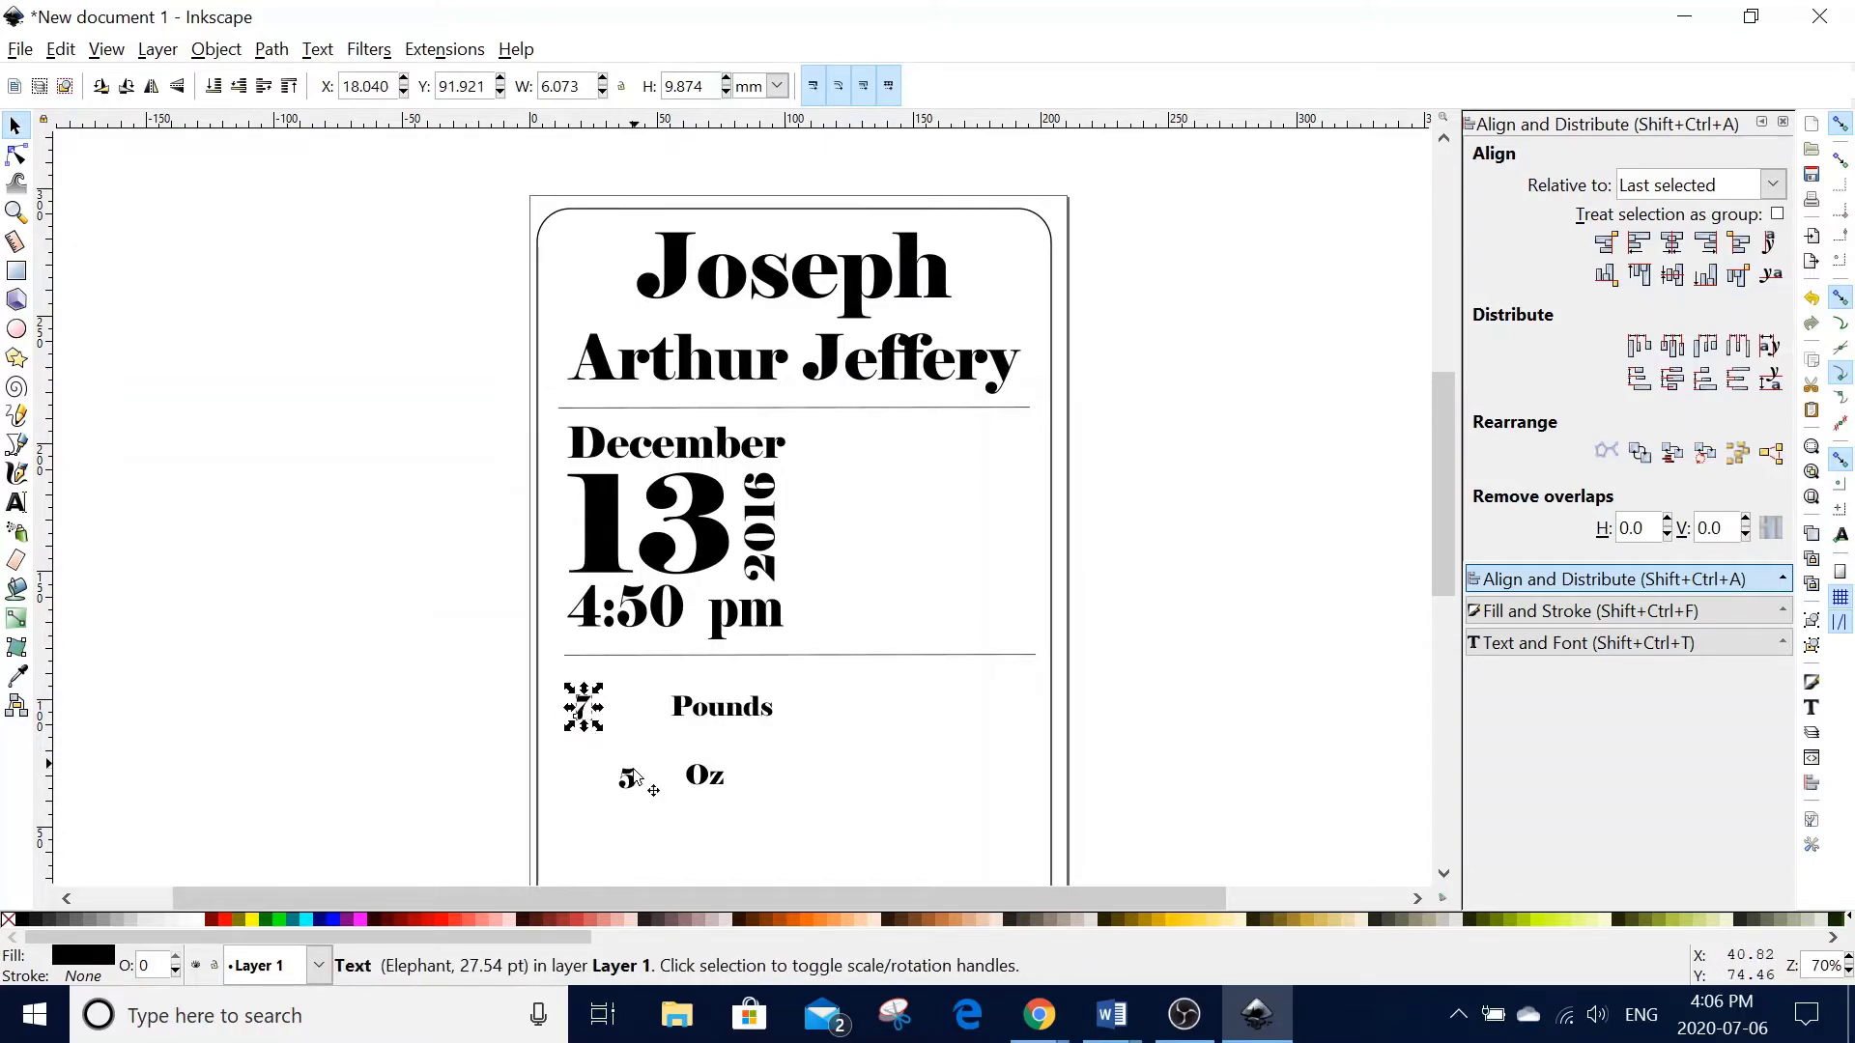
drag(634, 776, 674, 779)
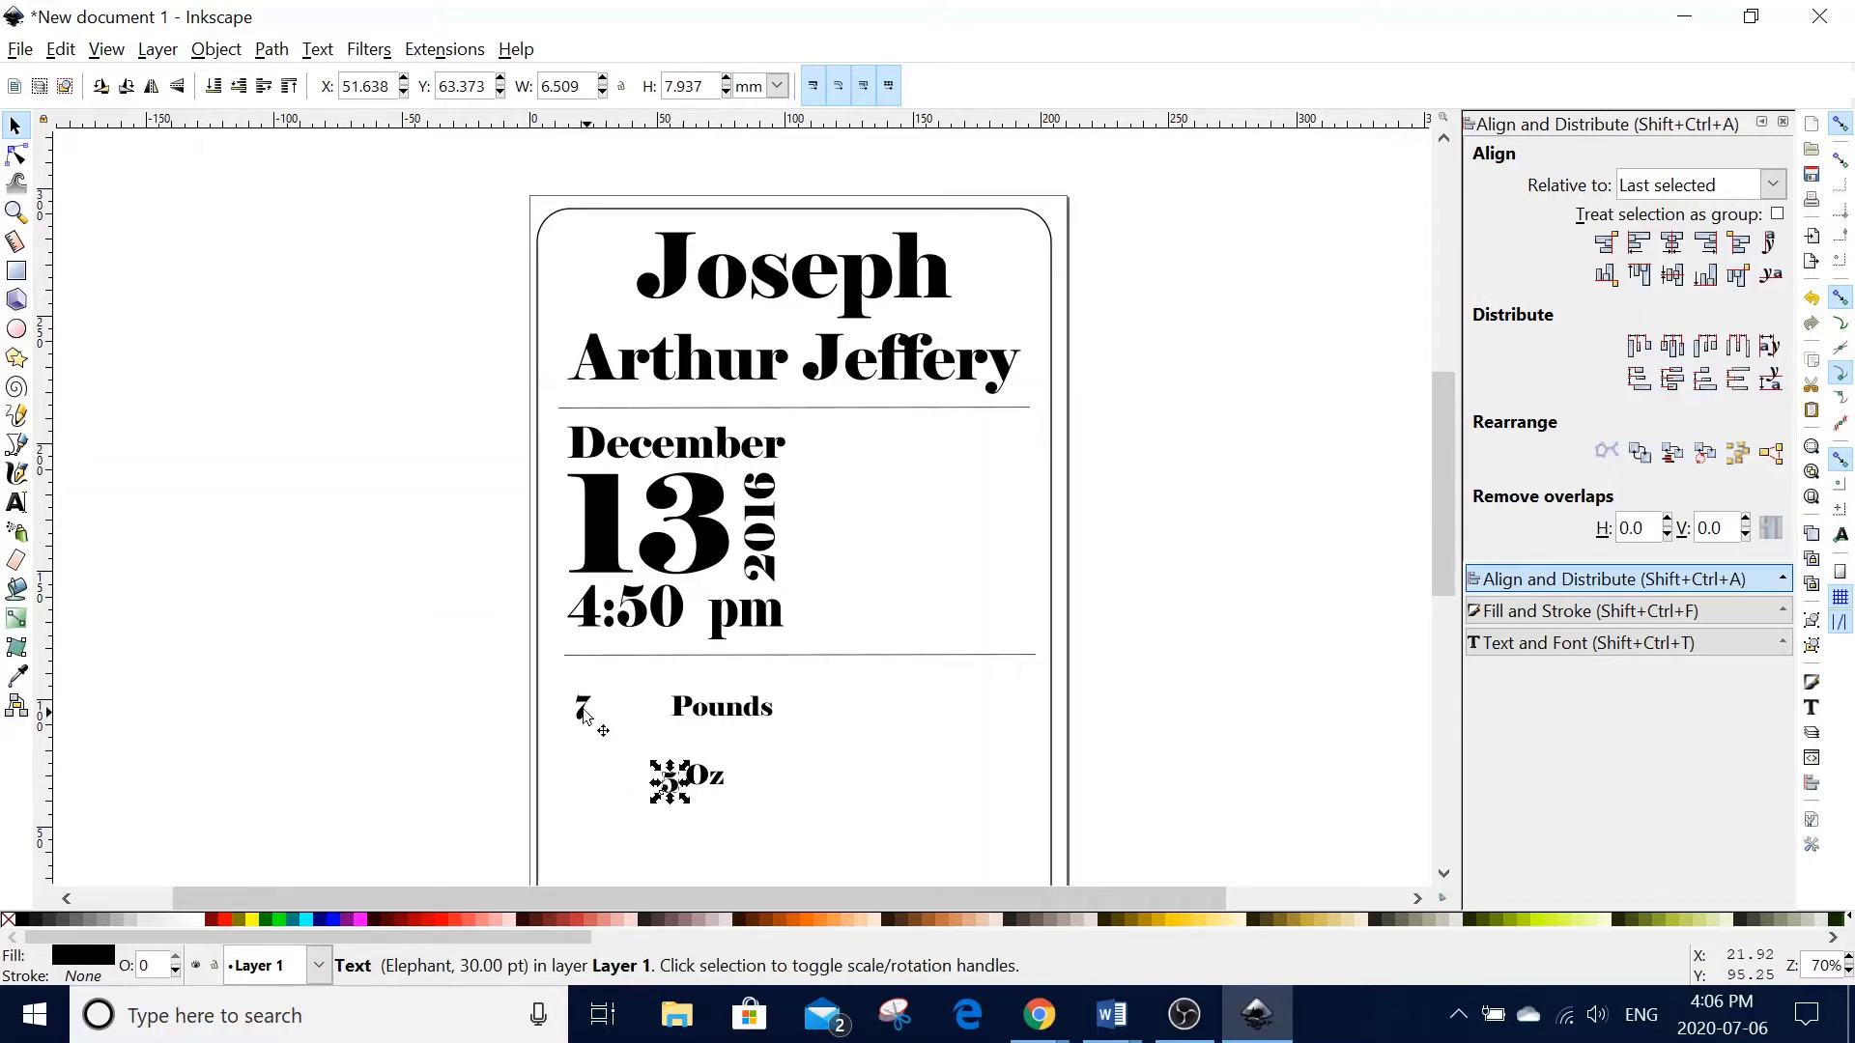
click(584, 715)
drag(600, 730, 725, 815)
key(Up)
key(Up)
key(Up)
key(Up)
key(Up)
key(Up)
key(Up)
key(Up)
key(Up)
key(Up)
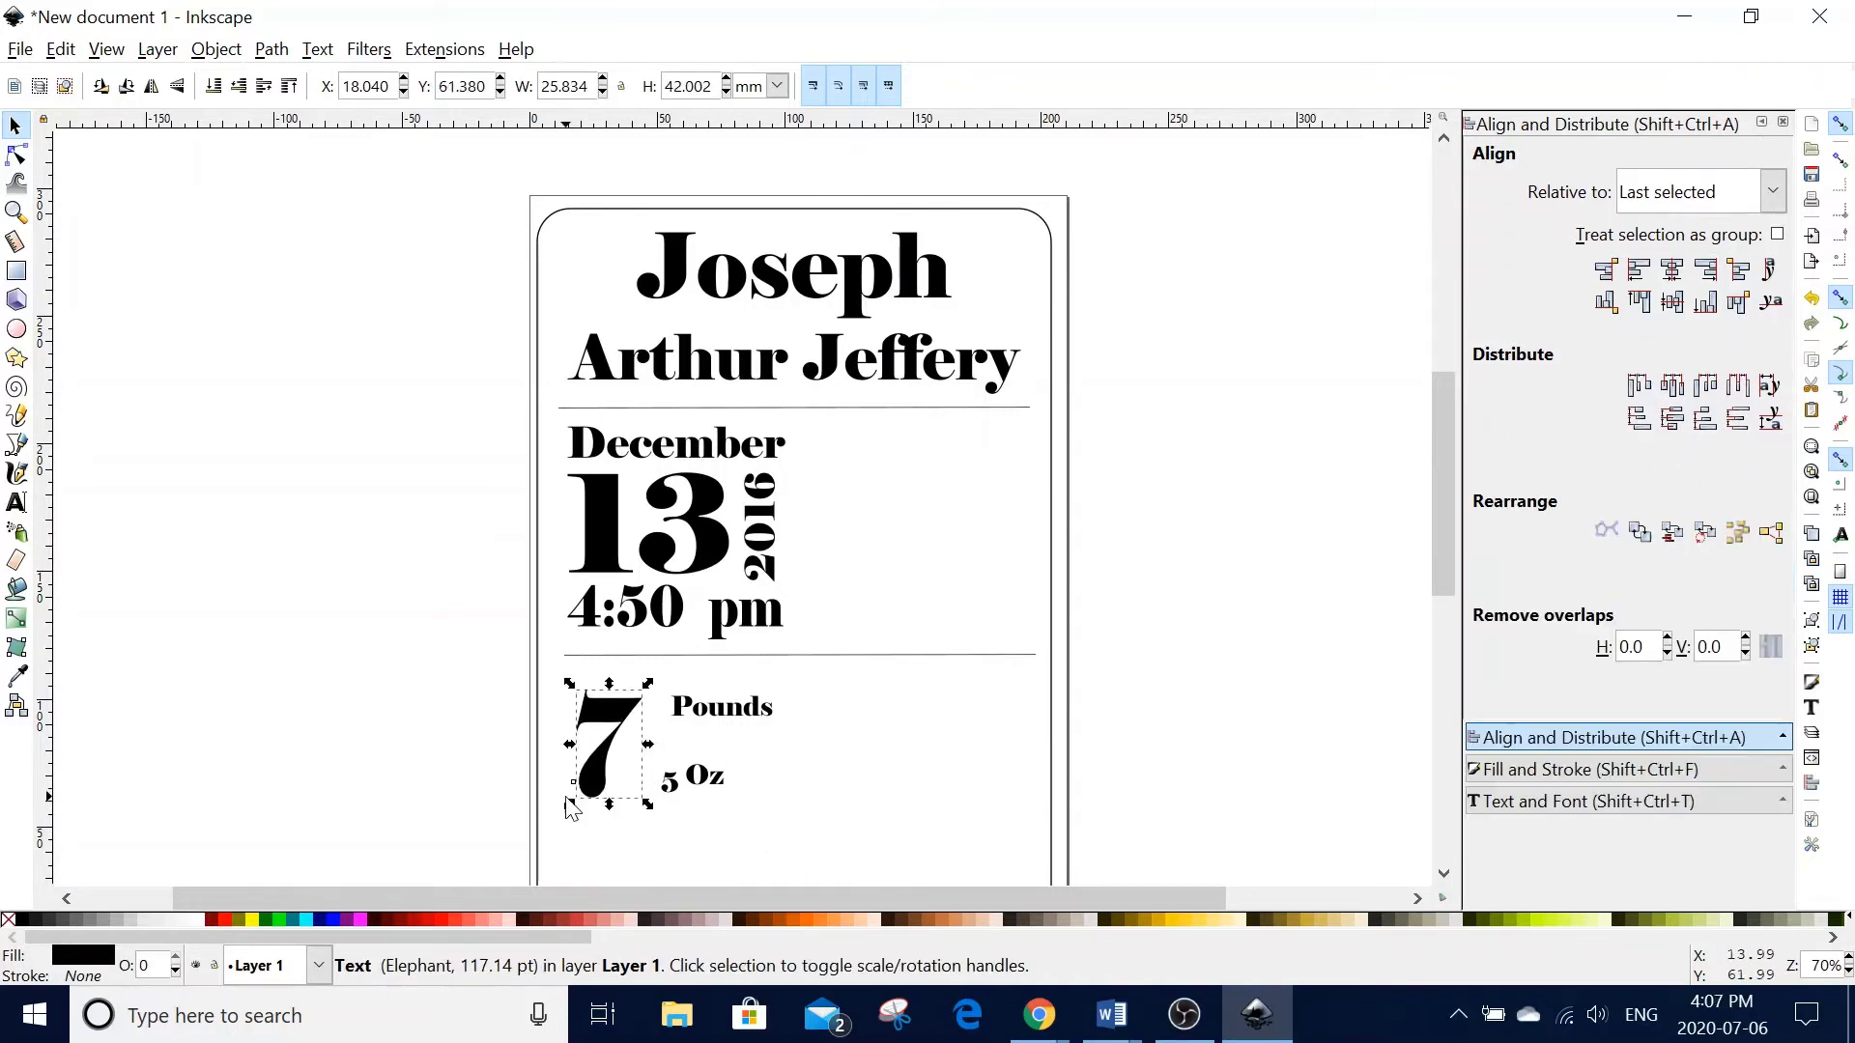
key(Up)
key(Up)
key(Up)
key(Up)
key(Up)
key(Up)
key(Up)
key(Up)
key(Up)
key(Up)
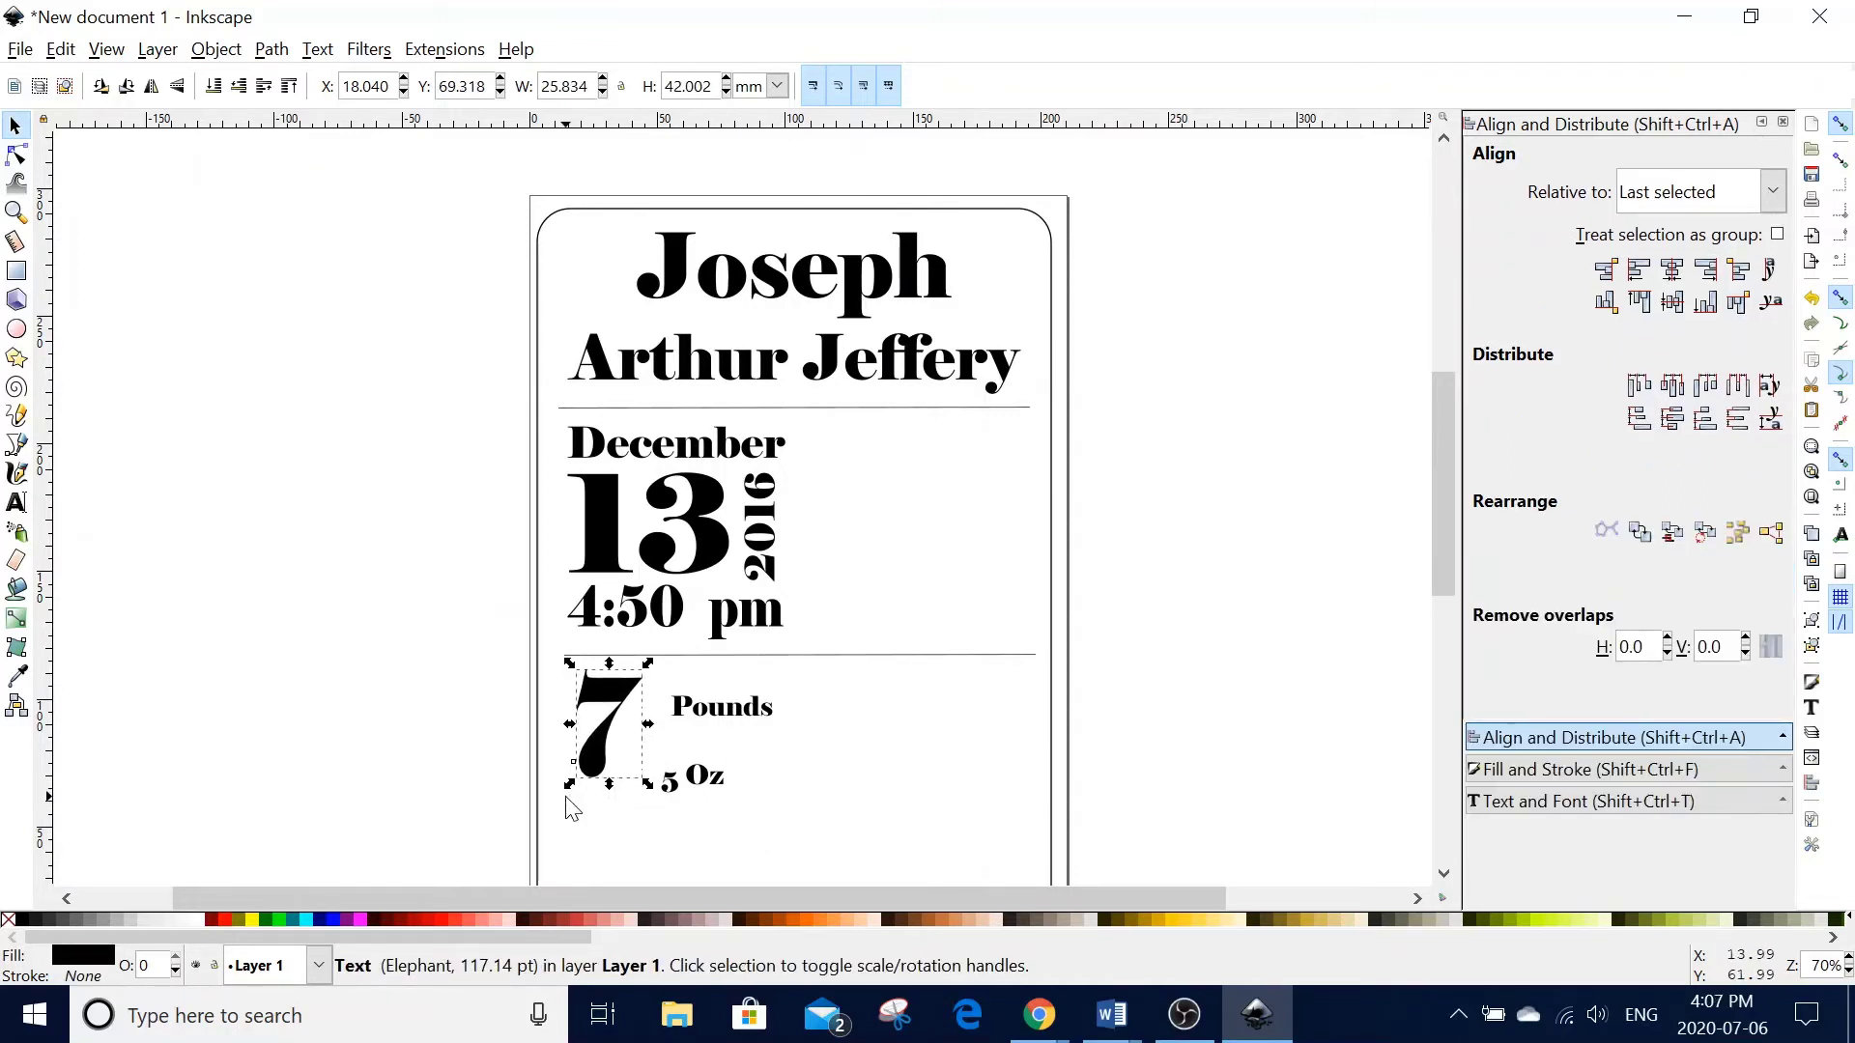
- Enlarge the Pounds text and nudge it up and right beside the big 7
click(694, 709)
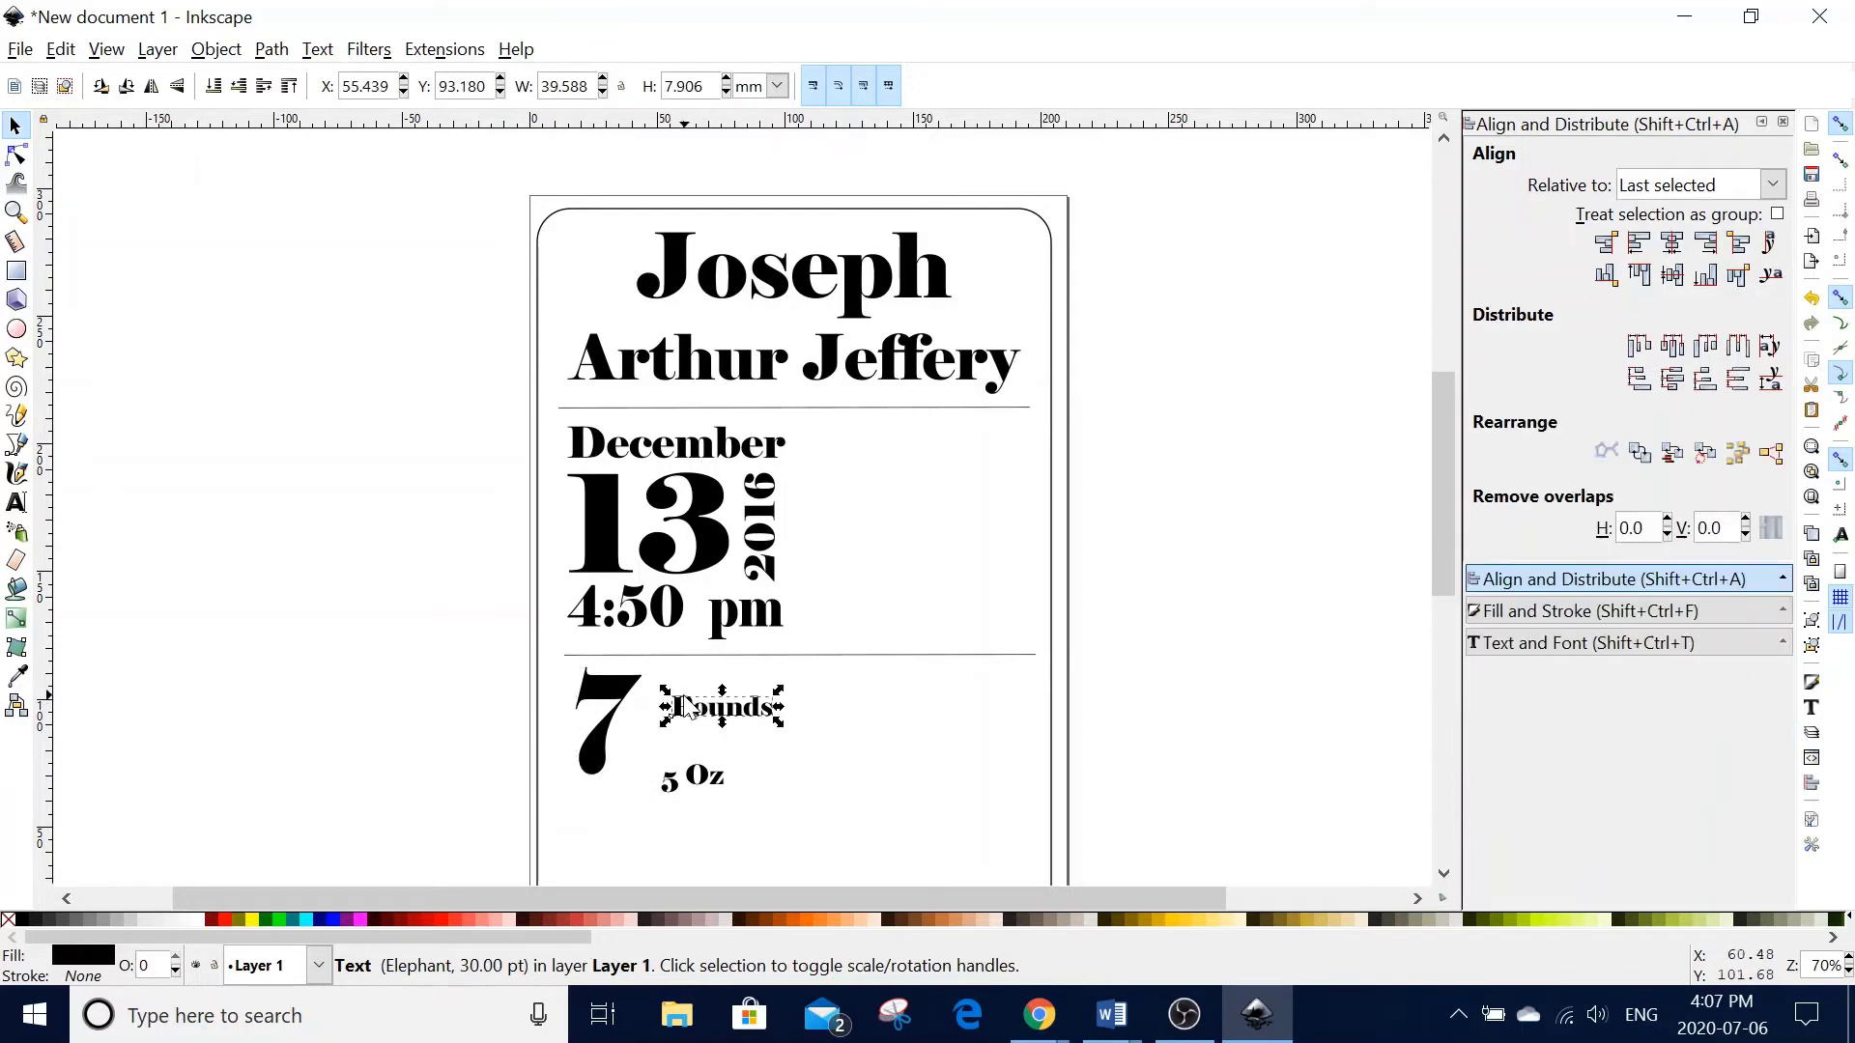
drag(667, 688, 632, 672)
key(Up)
key(Up)
key(Up)
key(Up)
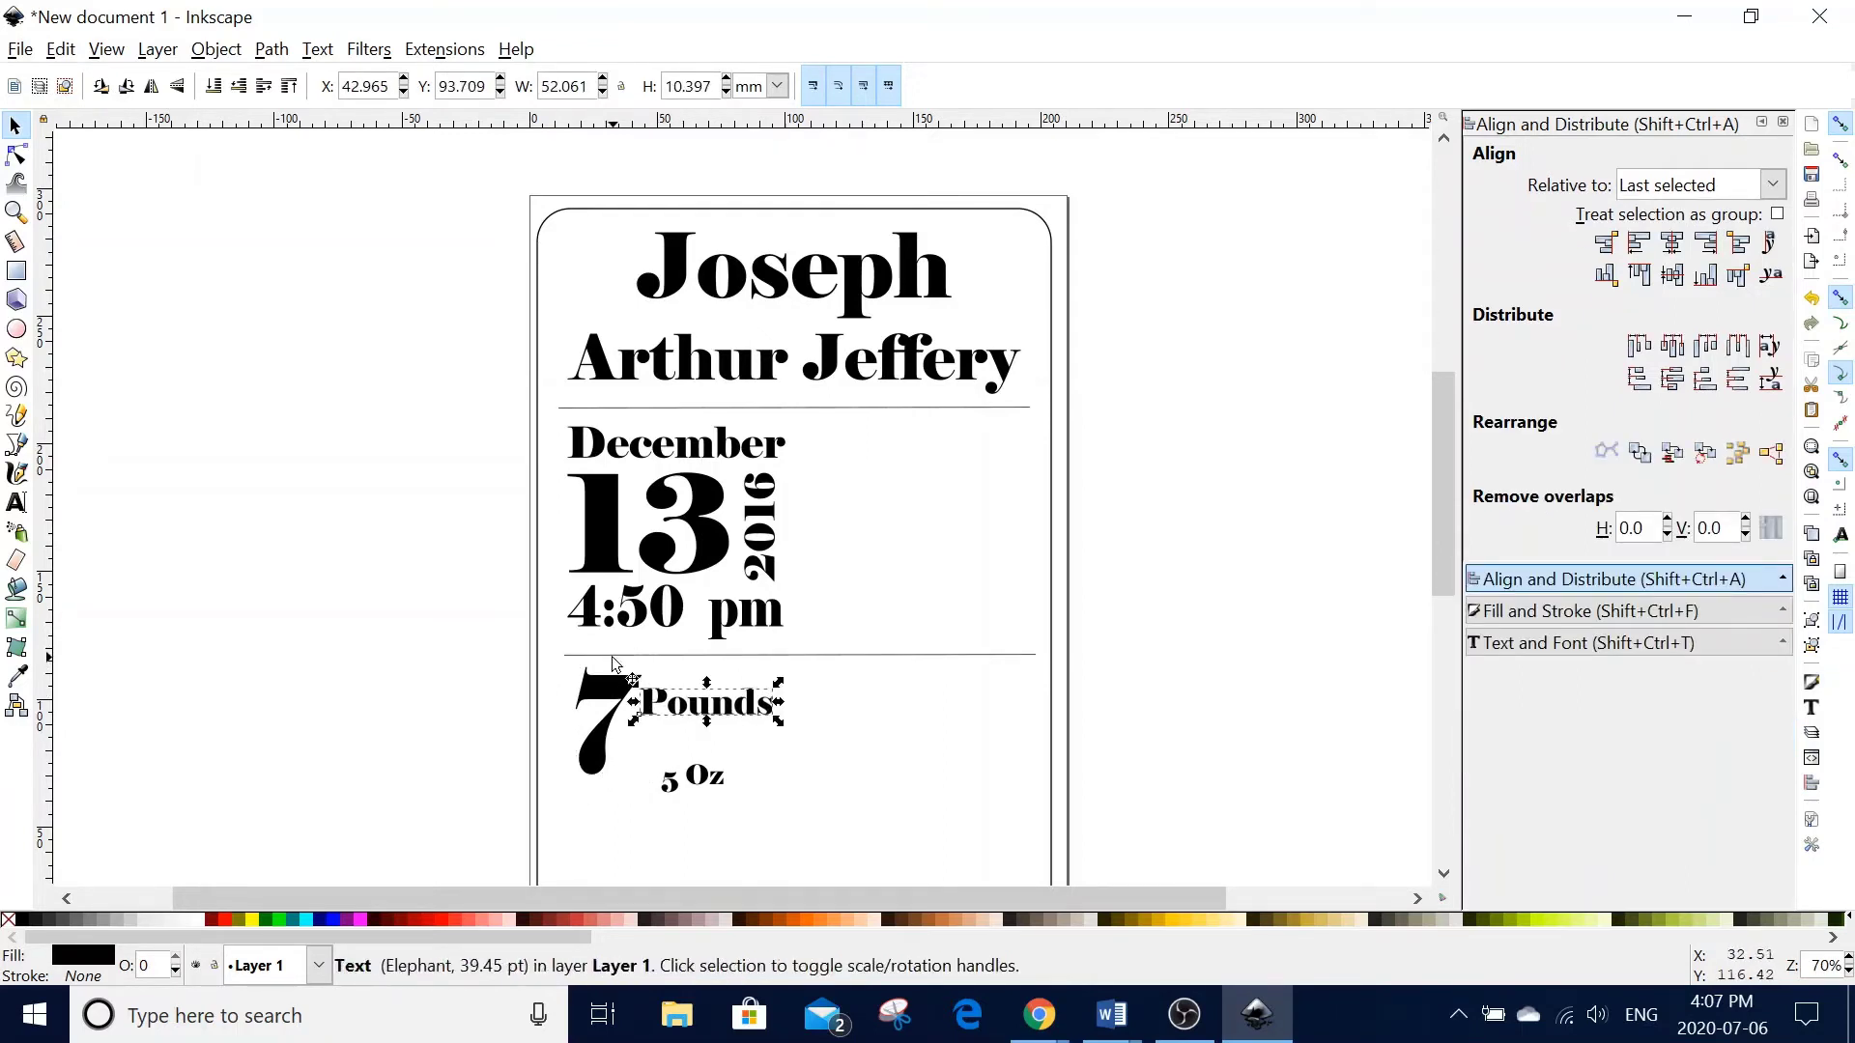
key(Right)
key(Right)
key(Right)
key(Down)
key(Right)
key(Right)
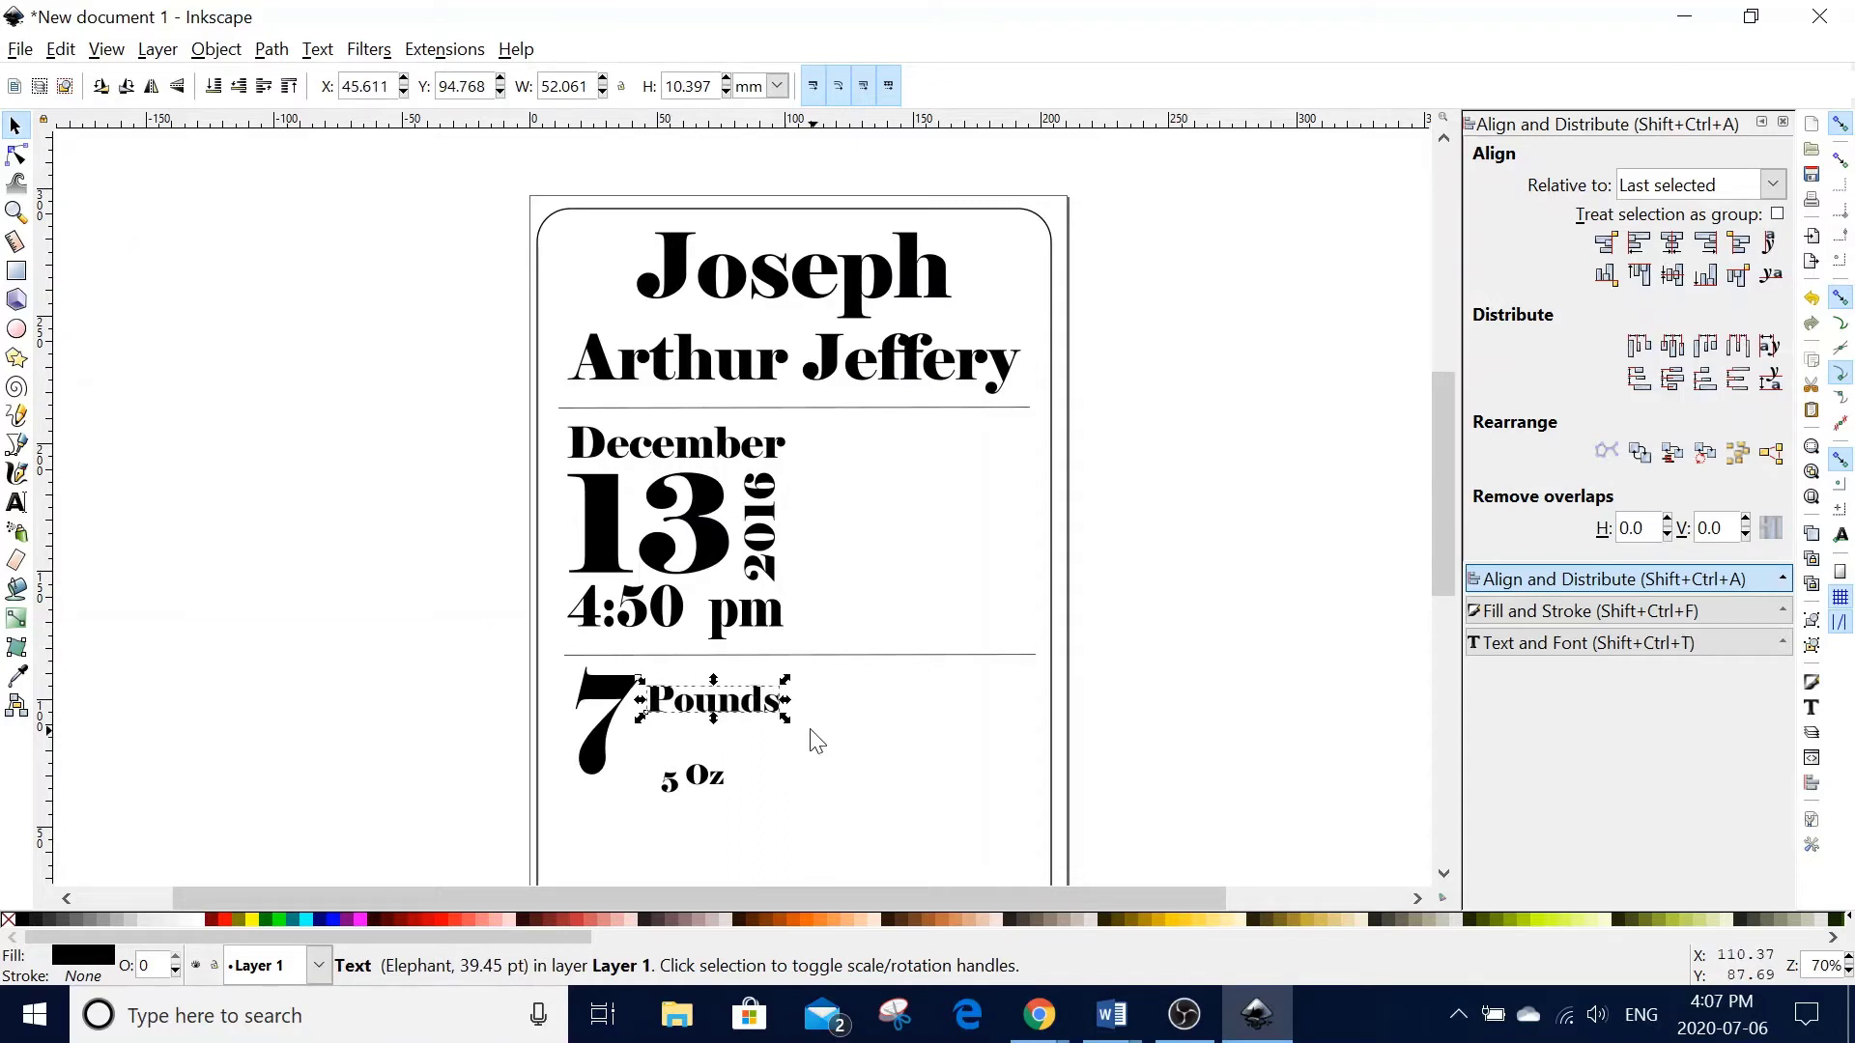
drag(786, 720, 814, 728)
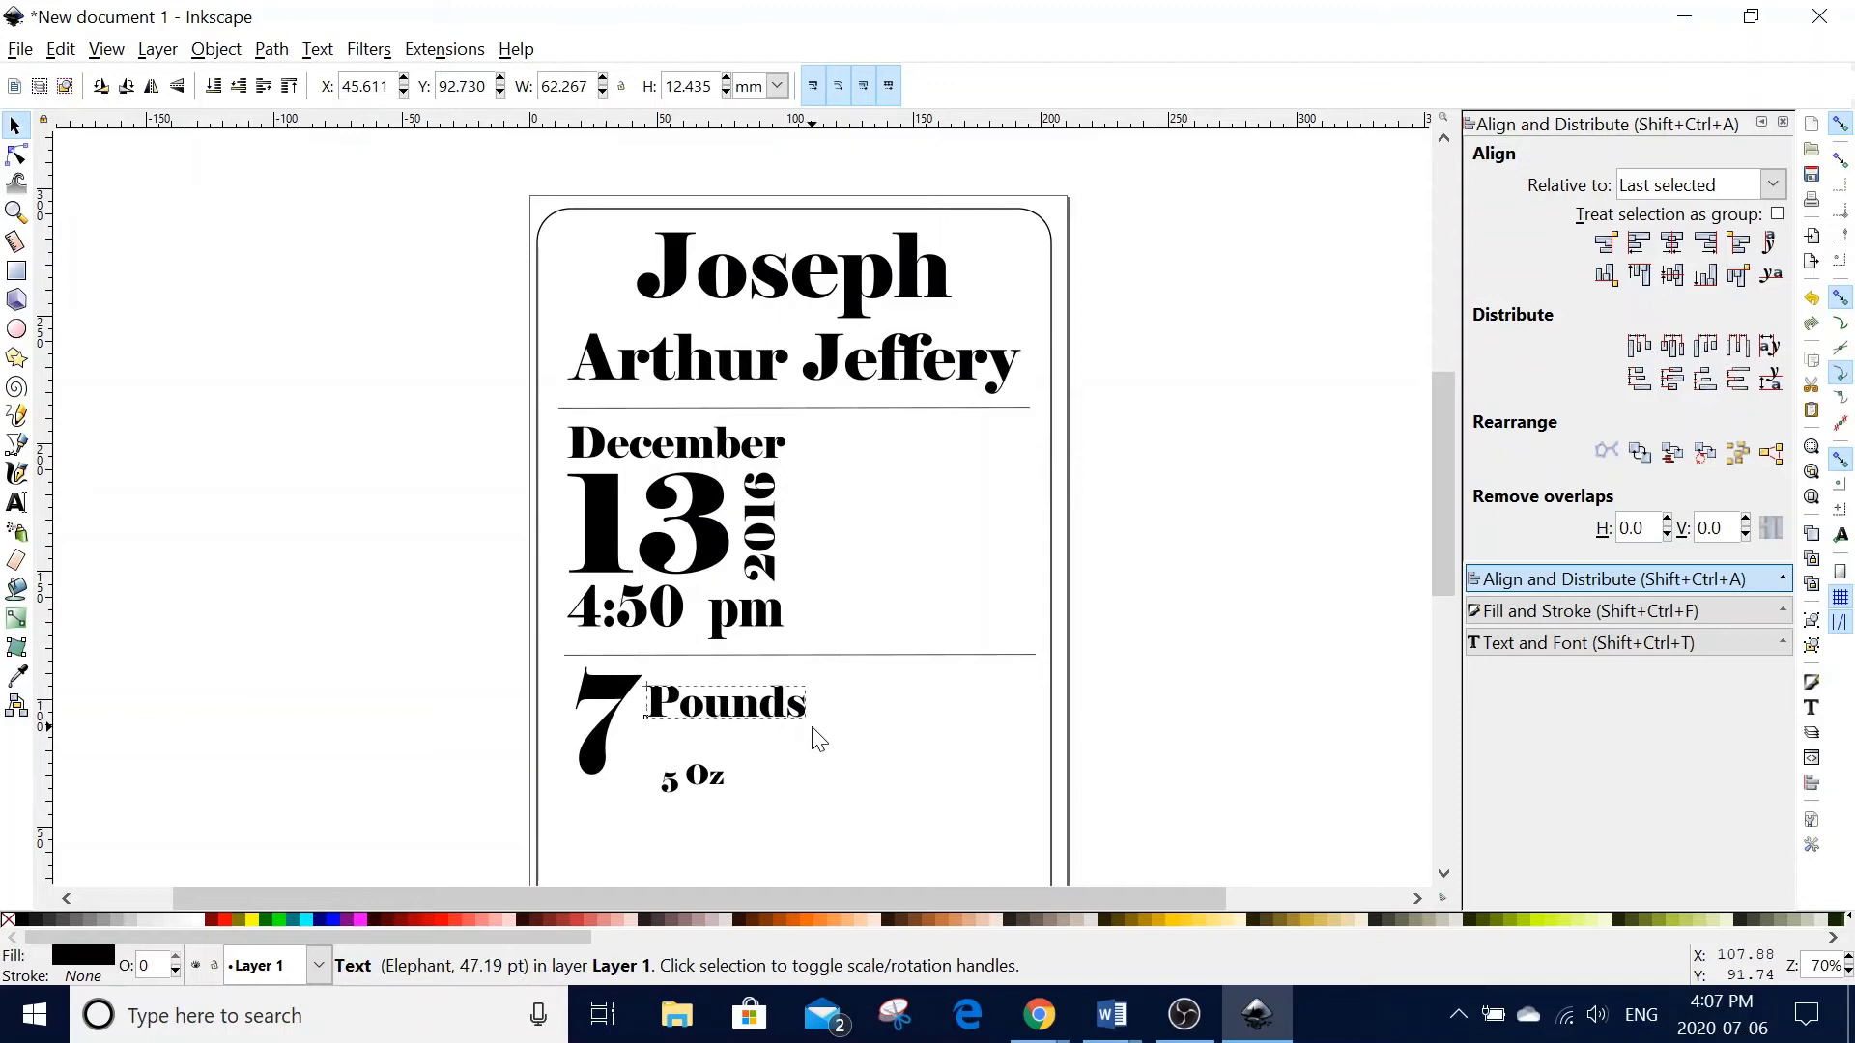
- Place the 5 beside the big 7 under Pounds and enlarge Oz to match it
mouse_move(674, 792)
mouse_down()
mouse_move(764, 766)
mouse_move(673, 788)
mouse_move(652, 745)
mouse_move(764, 803)
mouse_move(710, 795)
mouse_up()
click(673, 790)
click(748, 761)
drag(782, 743, 779, 742)
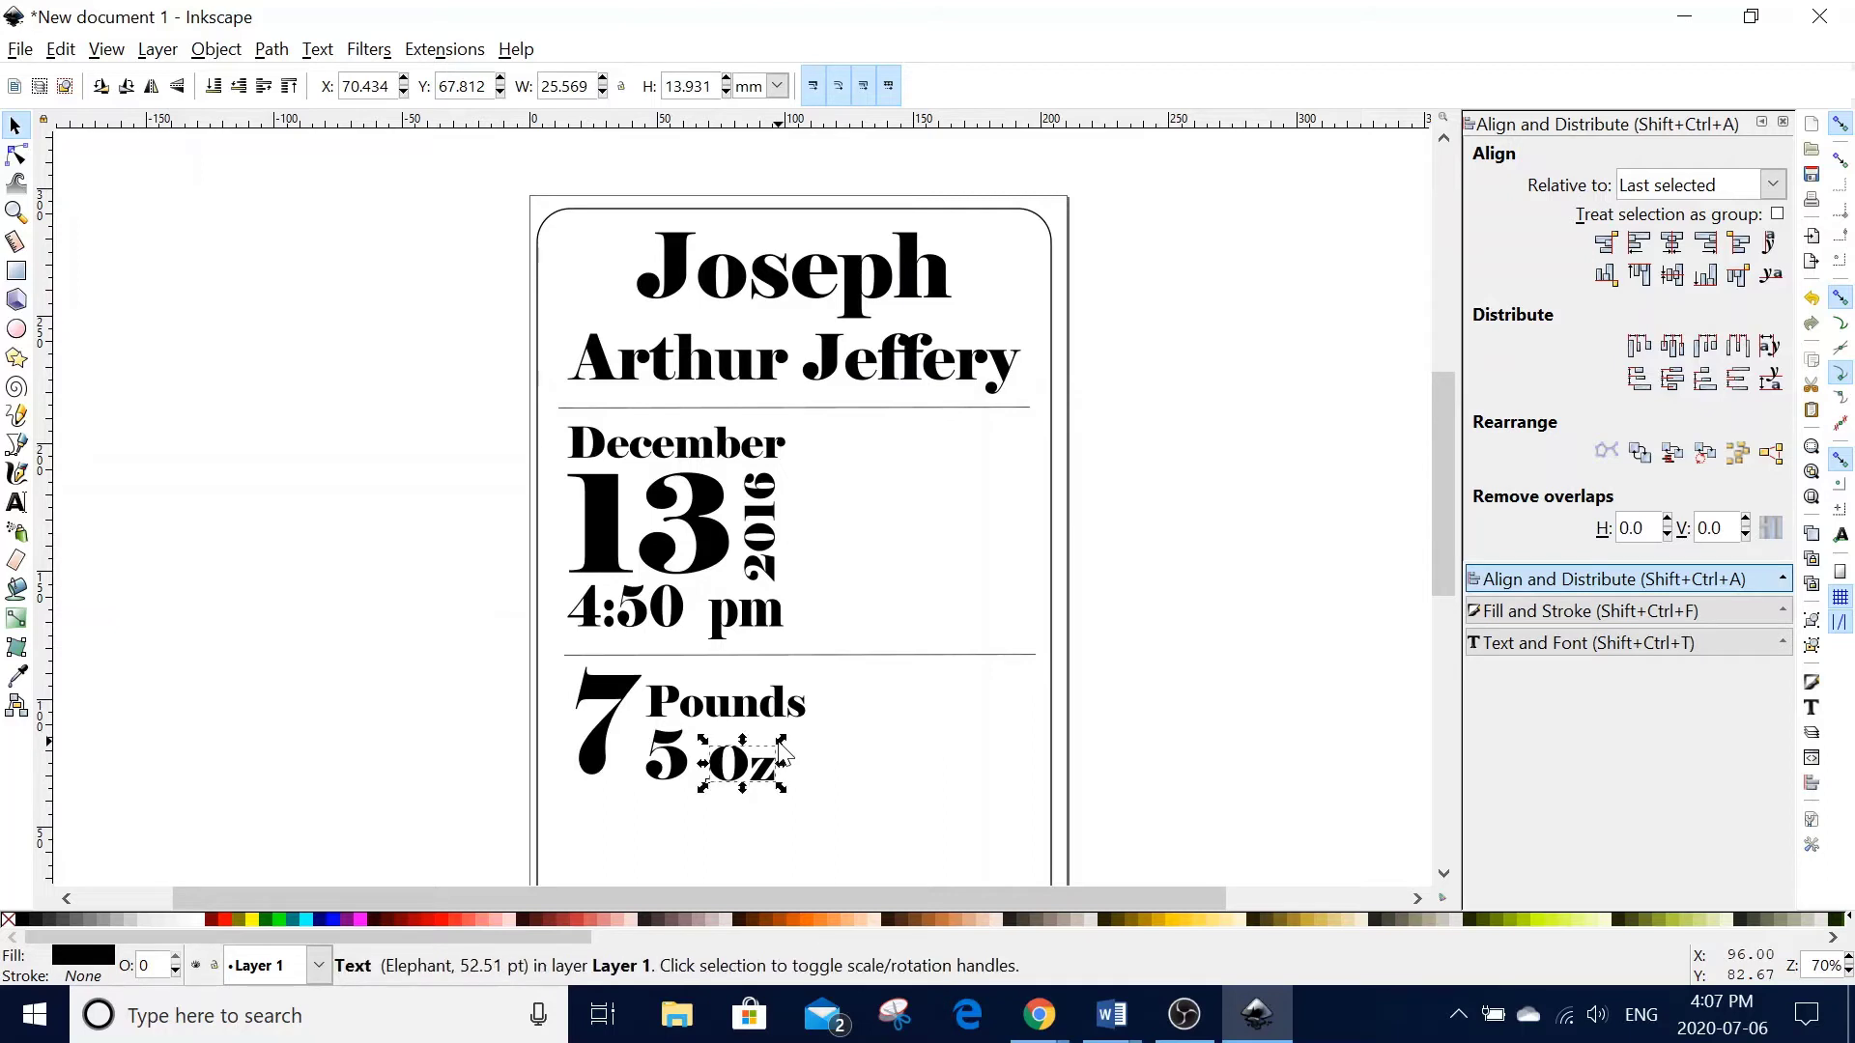
key(Up)
key(Up)
key(Up)
key(Left)
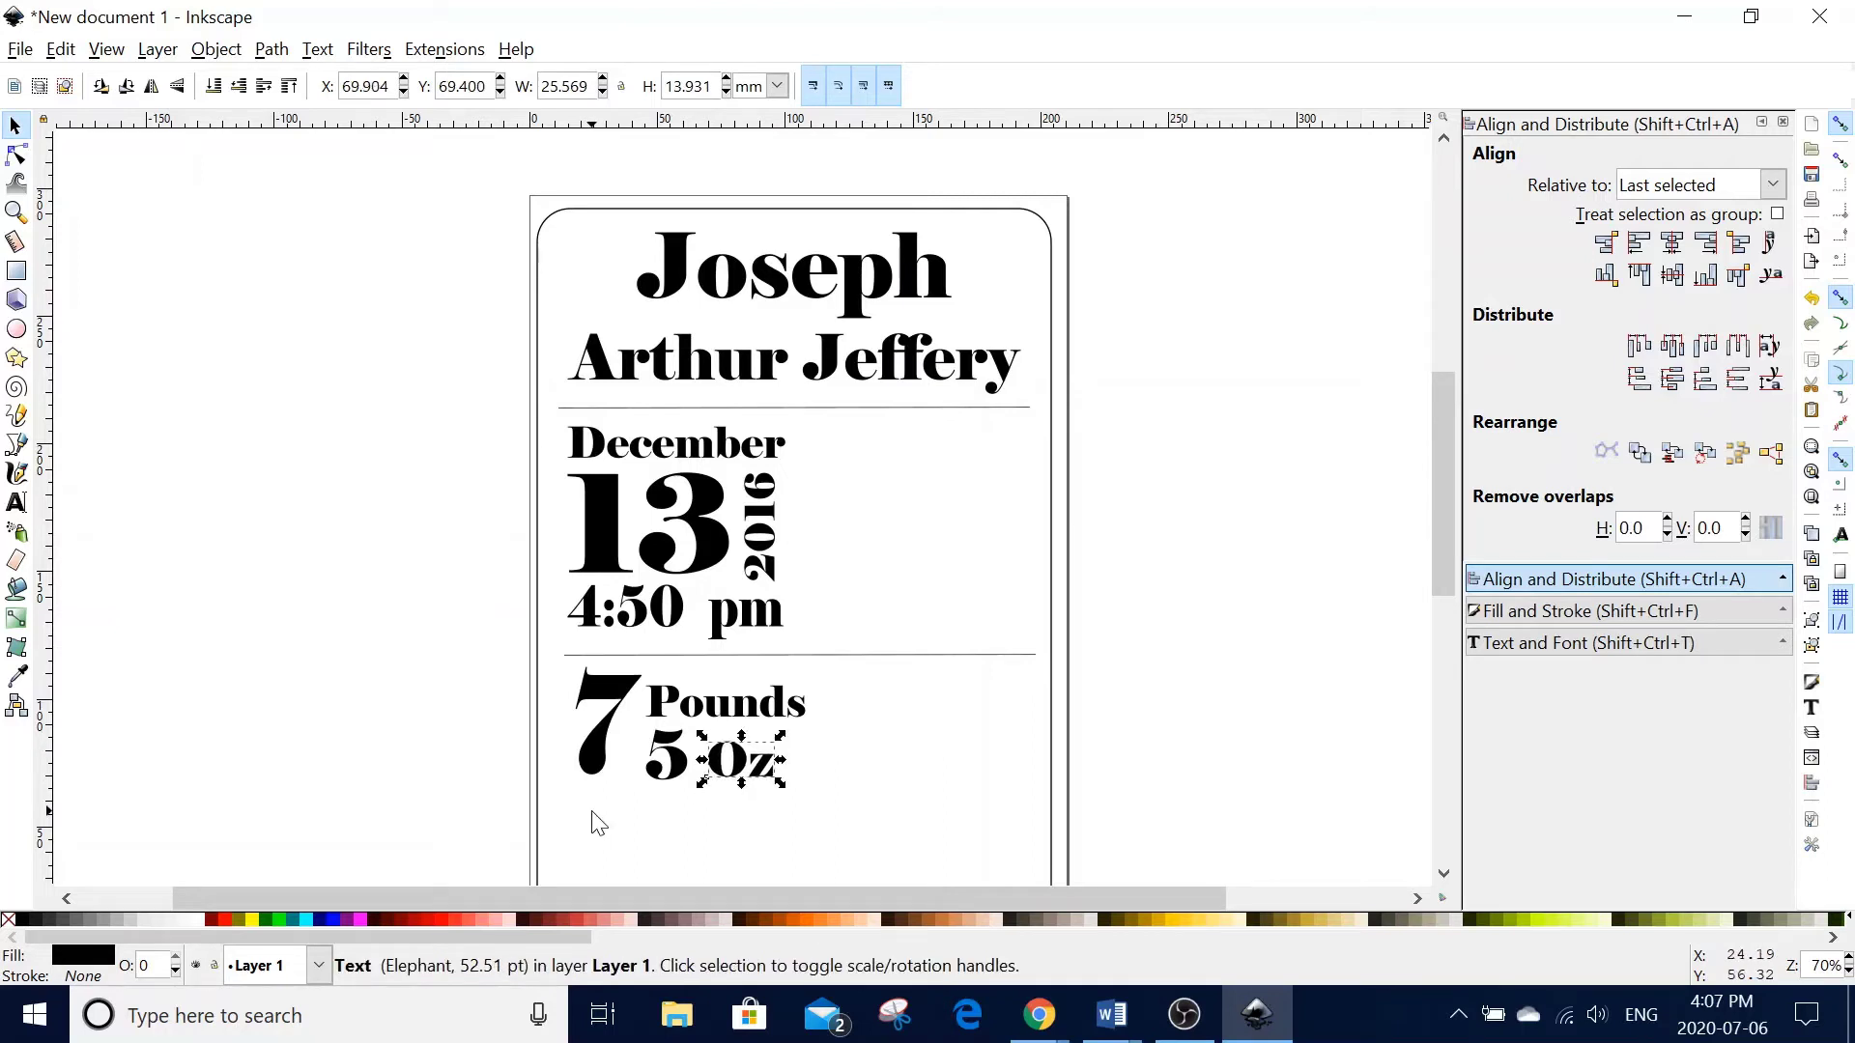
key(Up)
- Enlarge the big 7 slightly and align its left edge with 4:50 pm
click(600, 773)
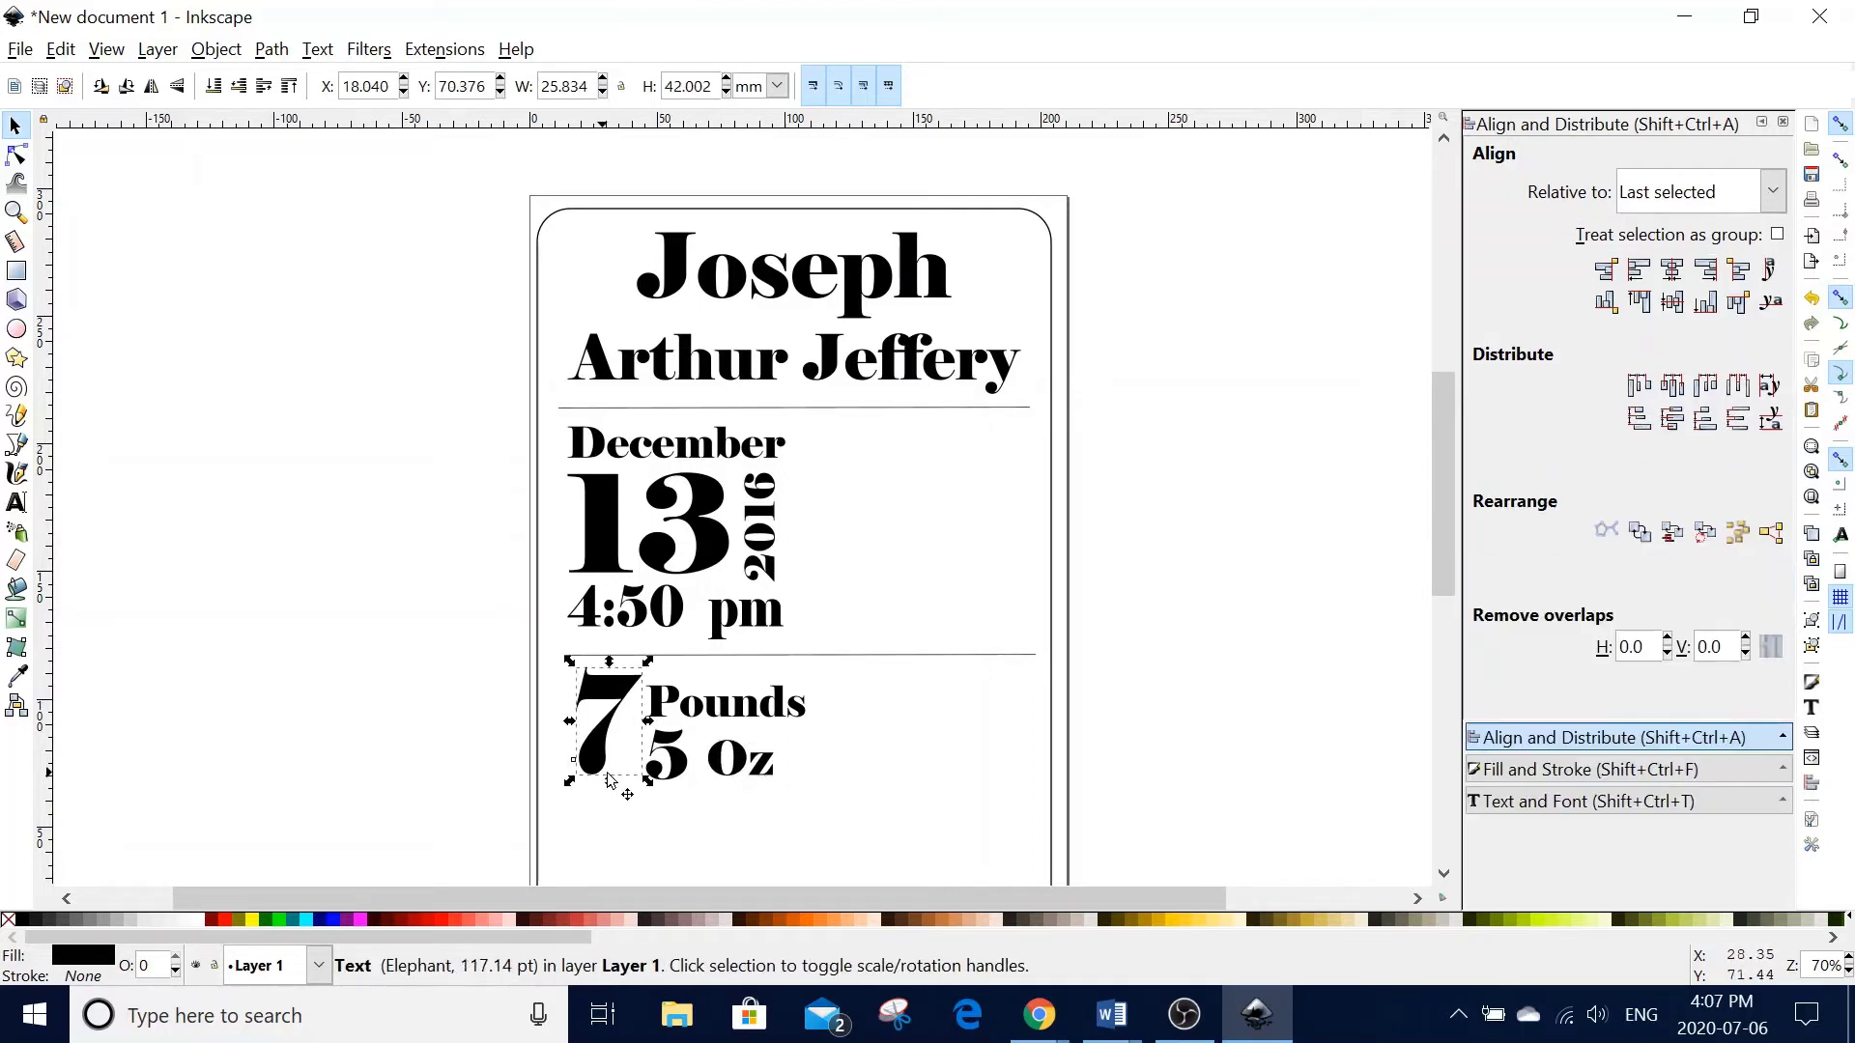
drag(566, 786, 557, 794)
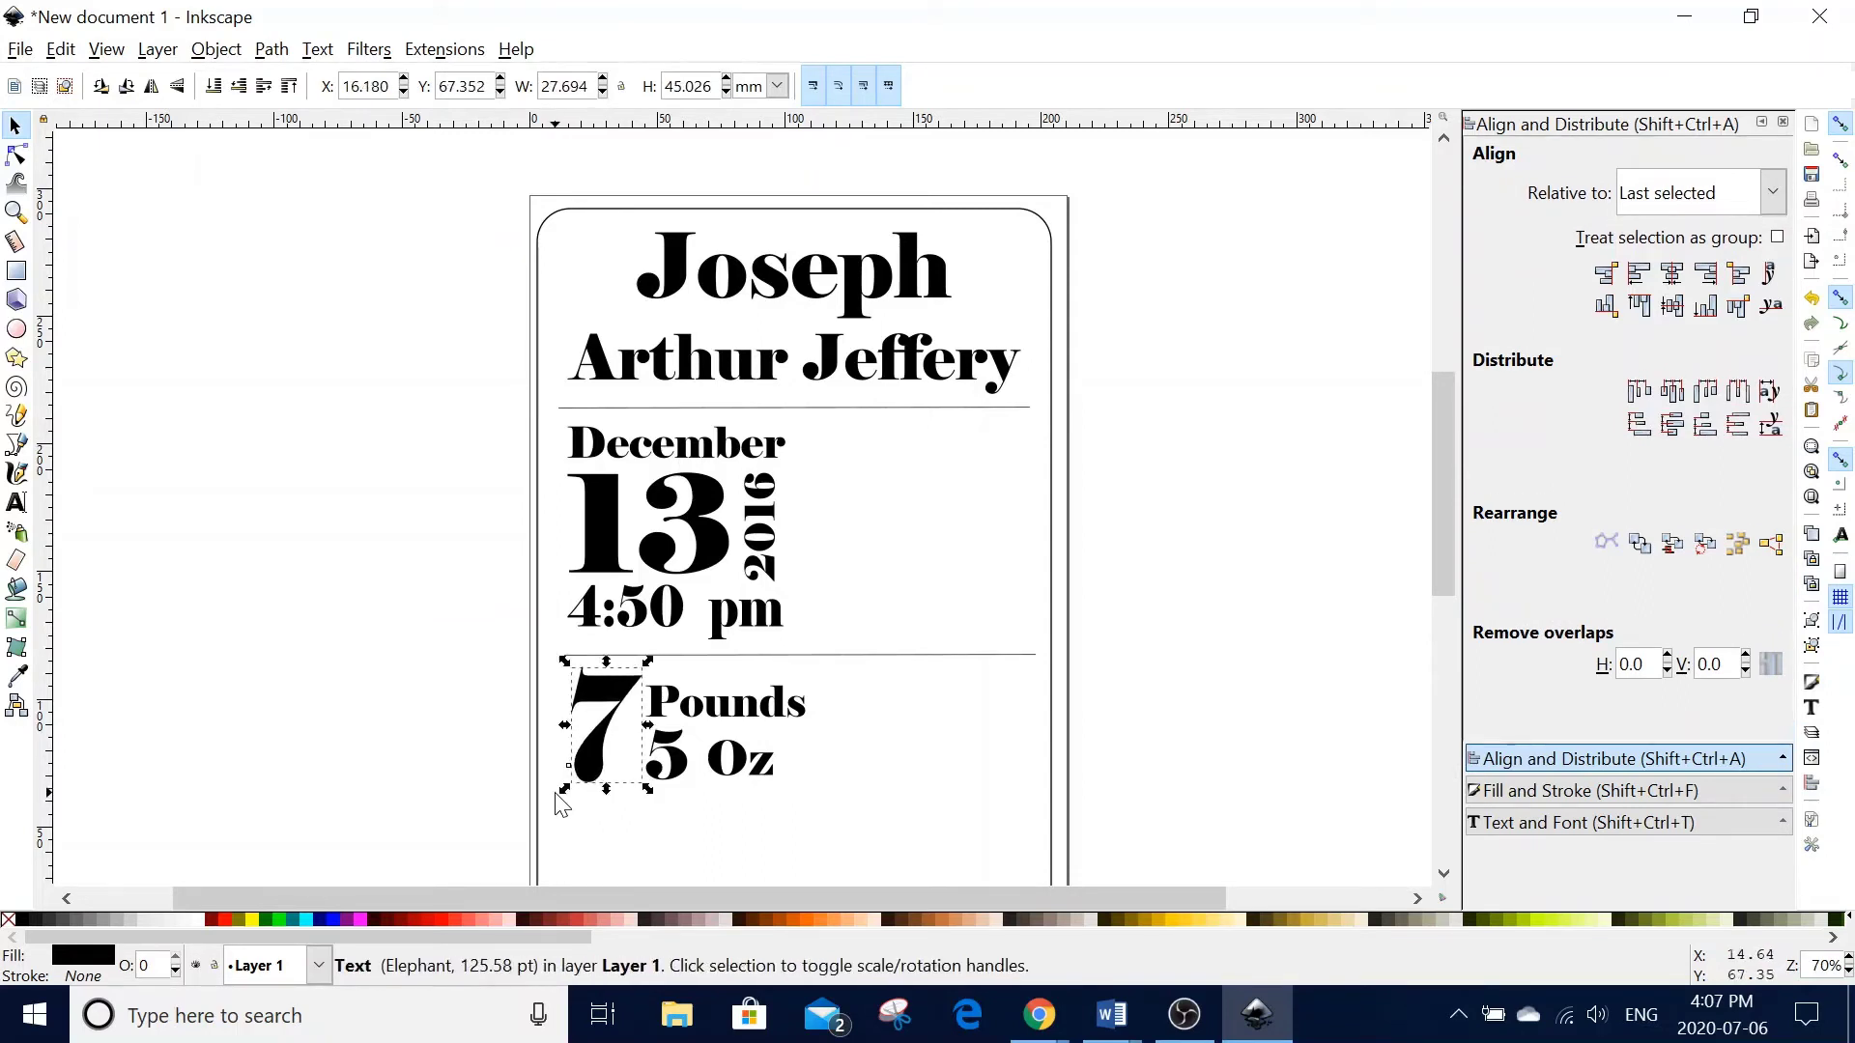
shift+click(628, 616)
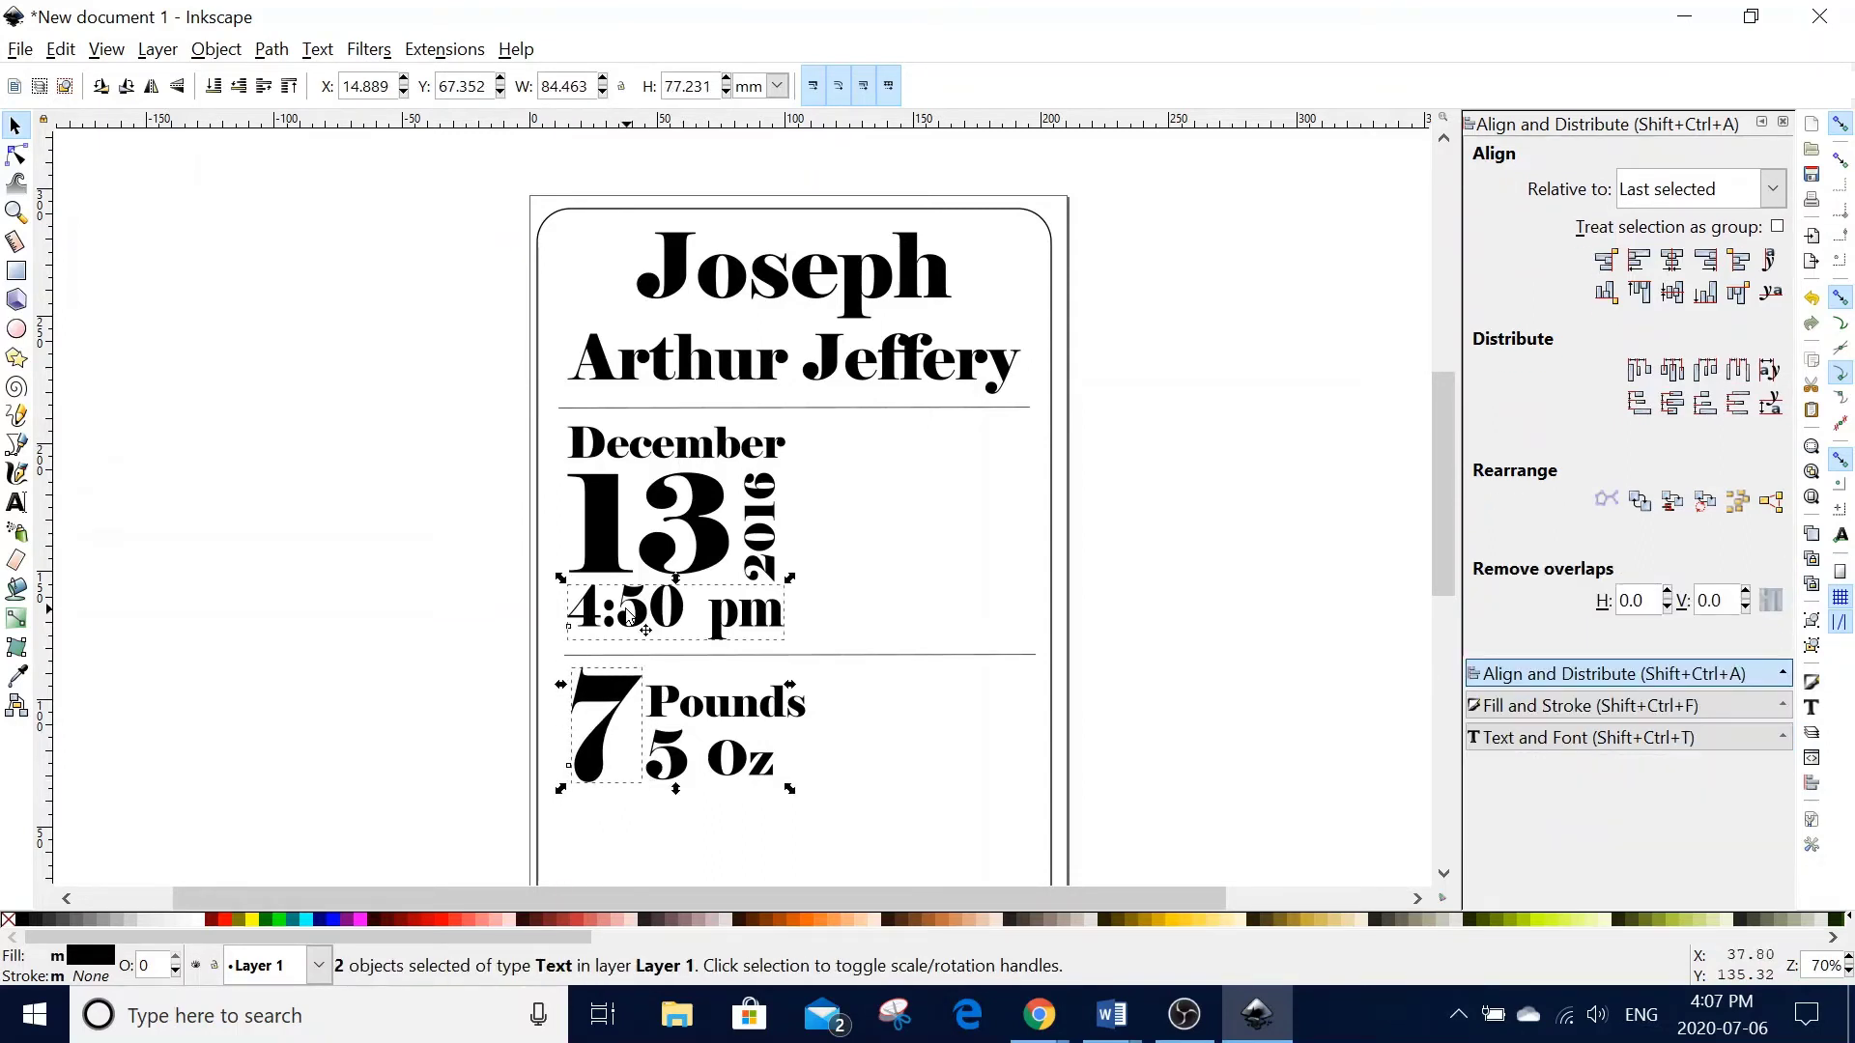
click(1640, 260)
click(887, 792)
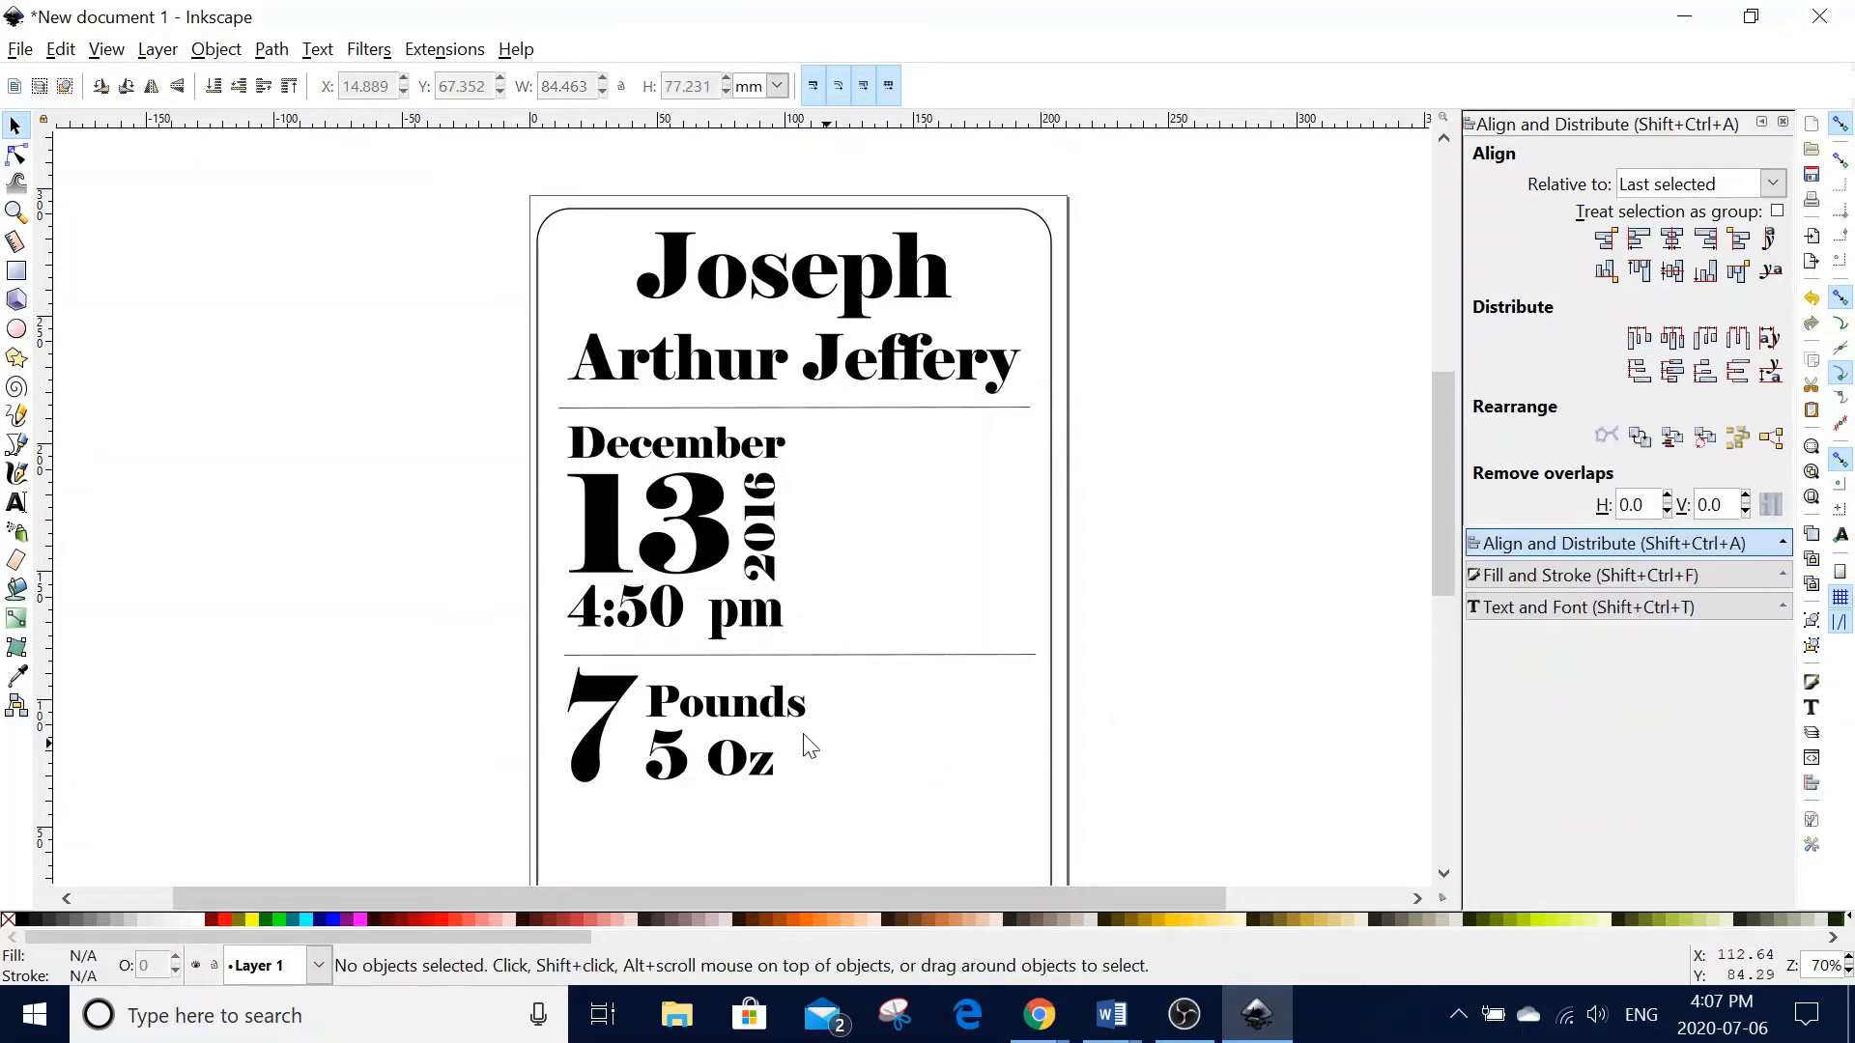
- Scale the Pounds and Oz labels up slightly
click(752, 715)
drag(810, 681, 830, 684)
click(877, 815)
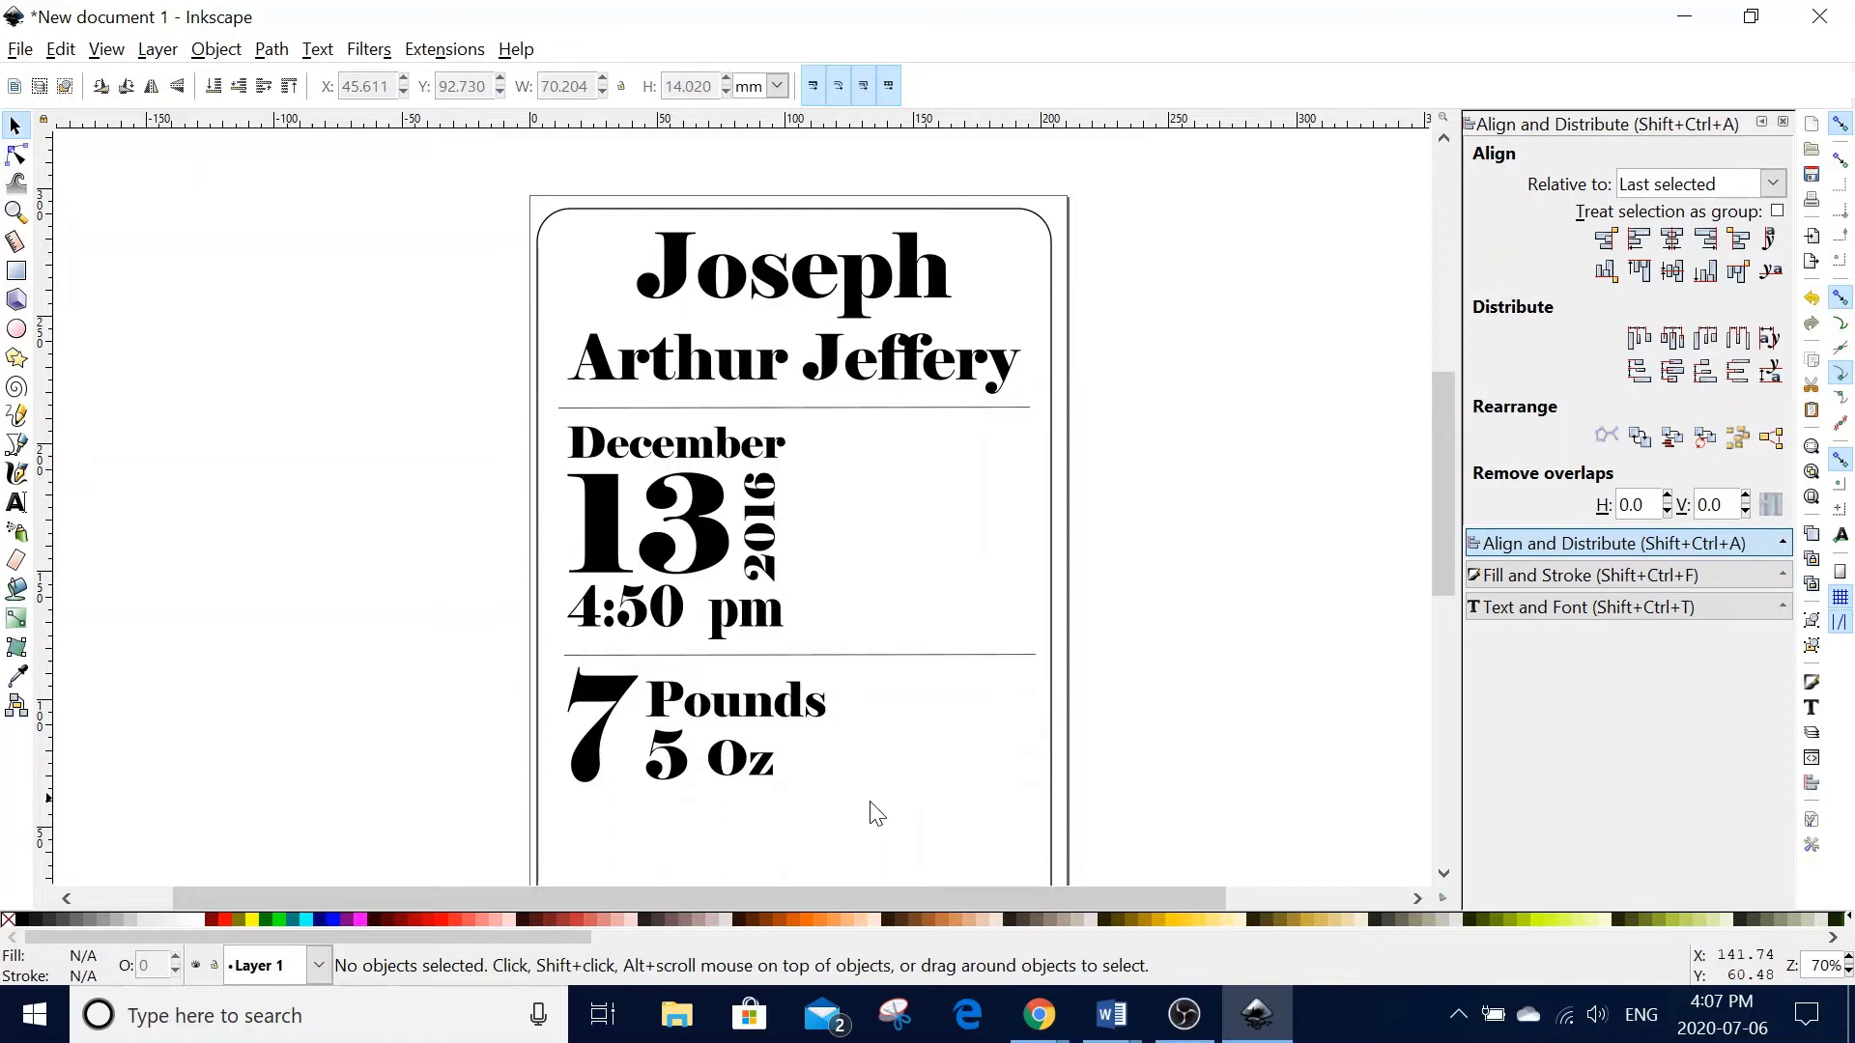
click(744, 771)
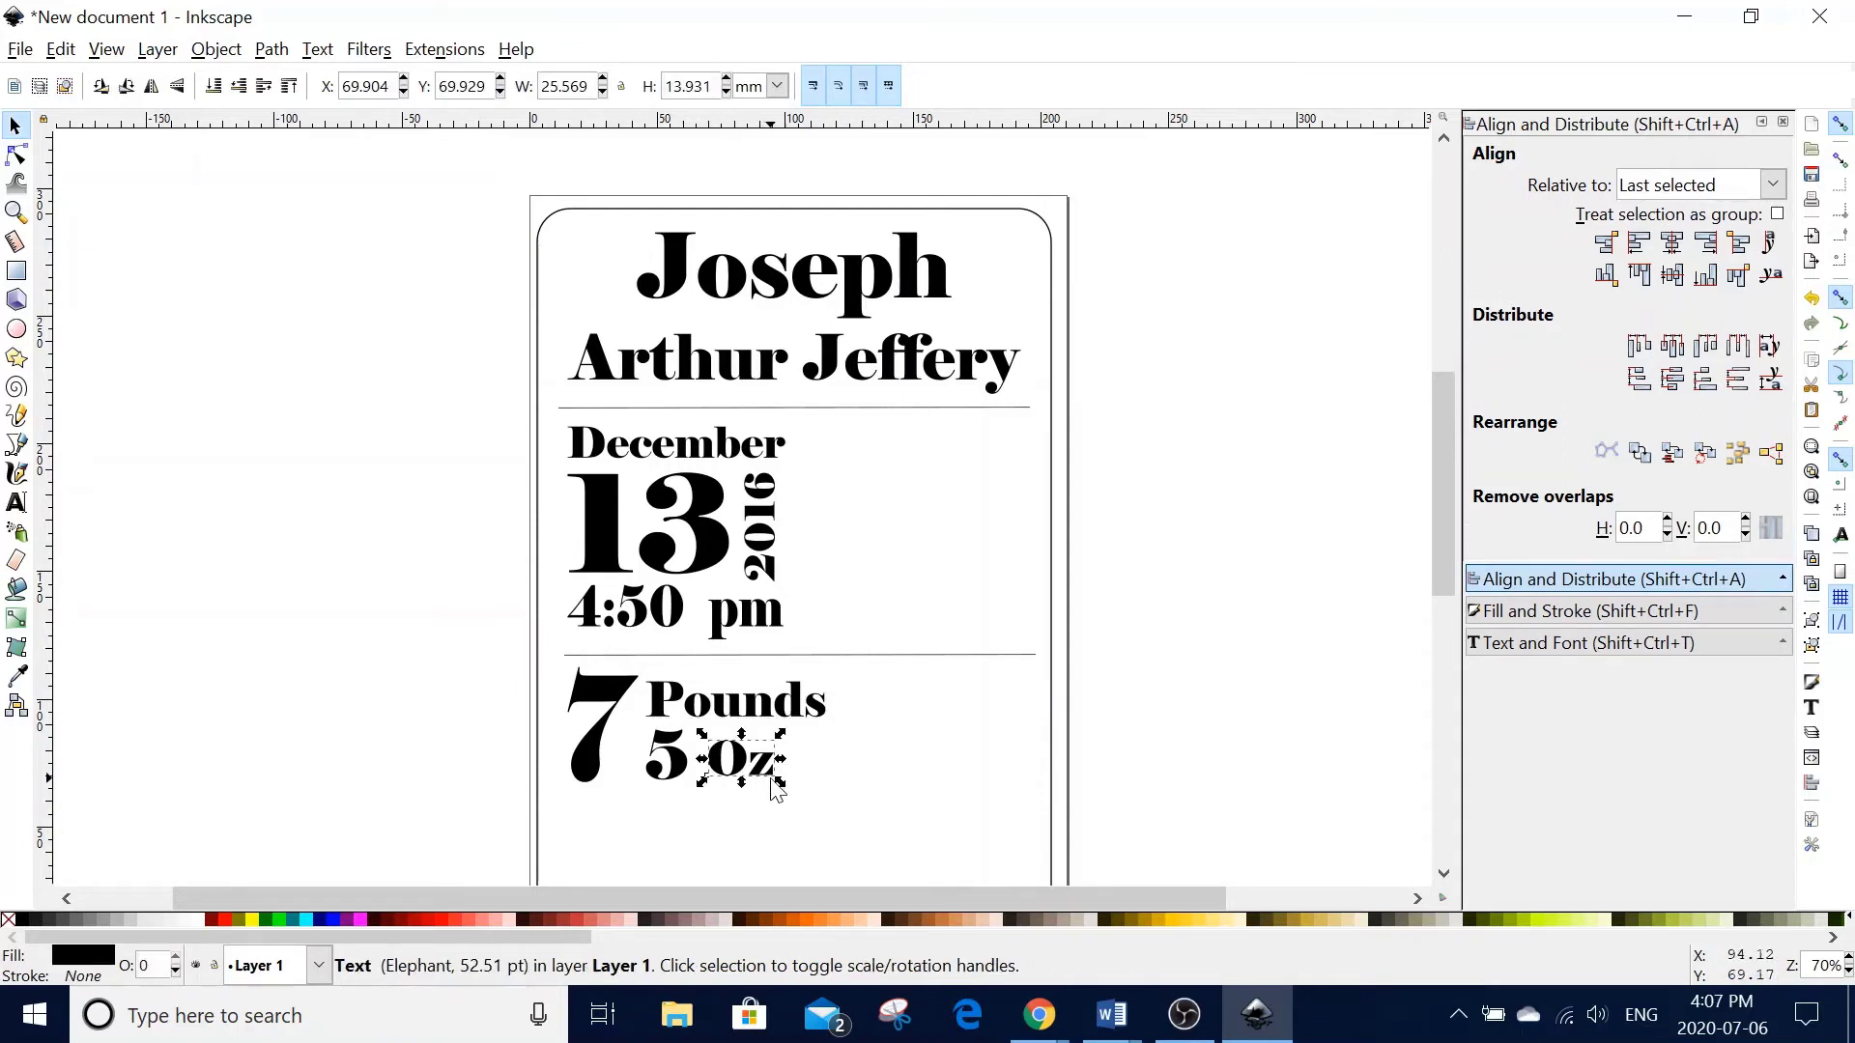
drag(779, 781, 793, 789)
click(923, 769)
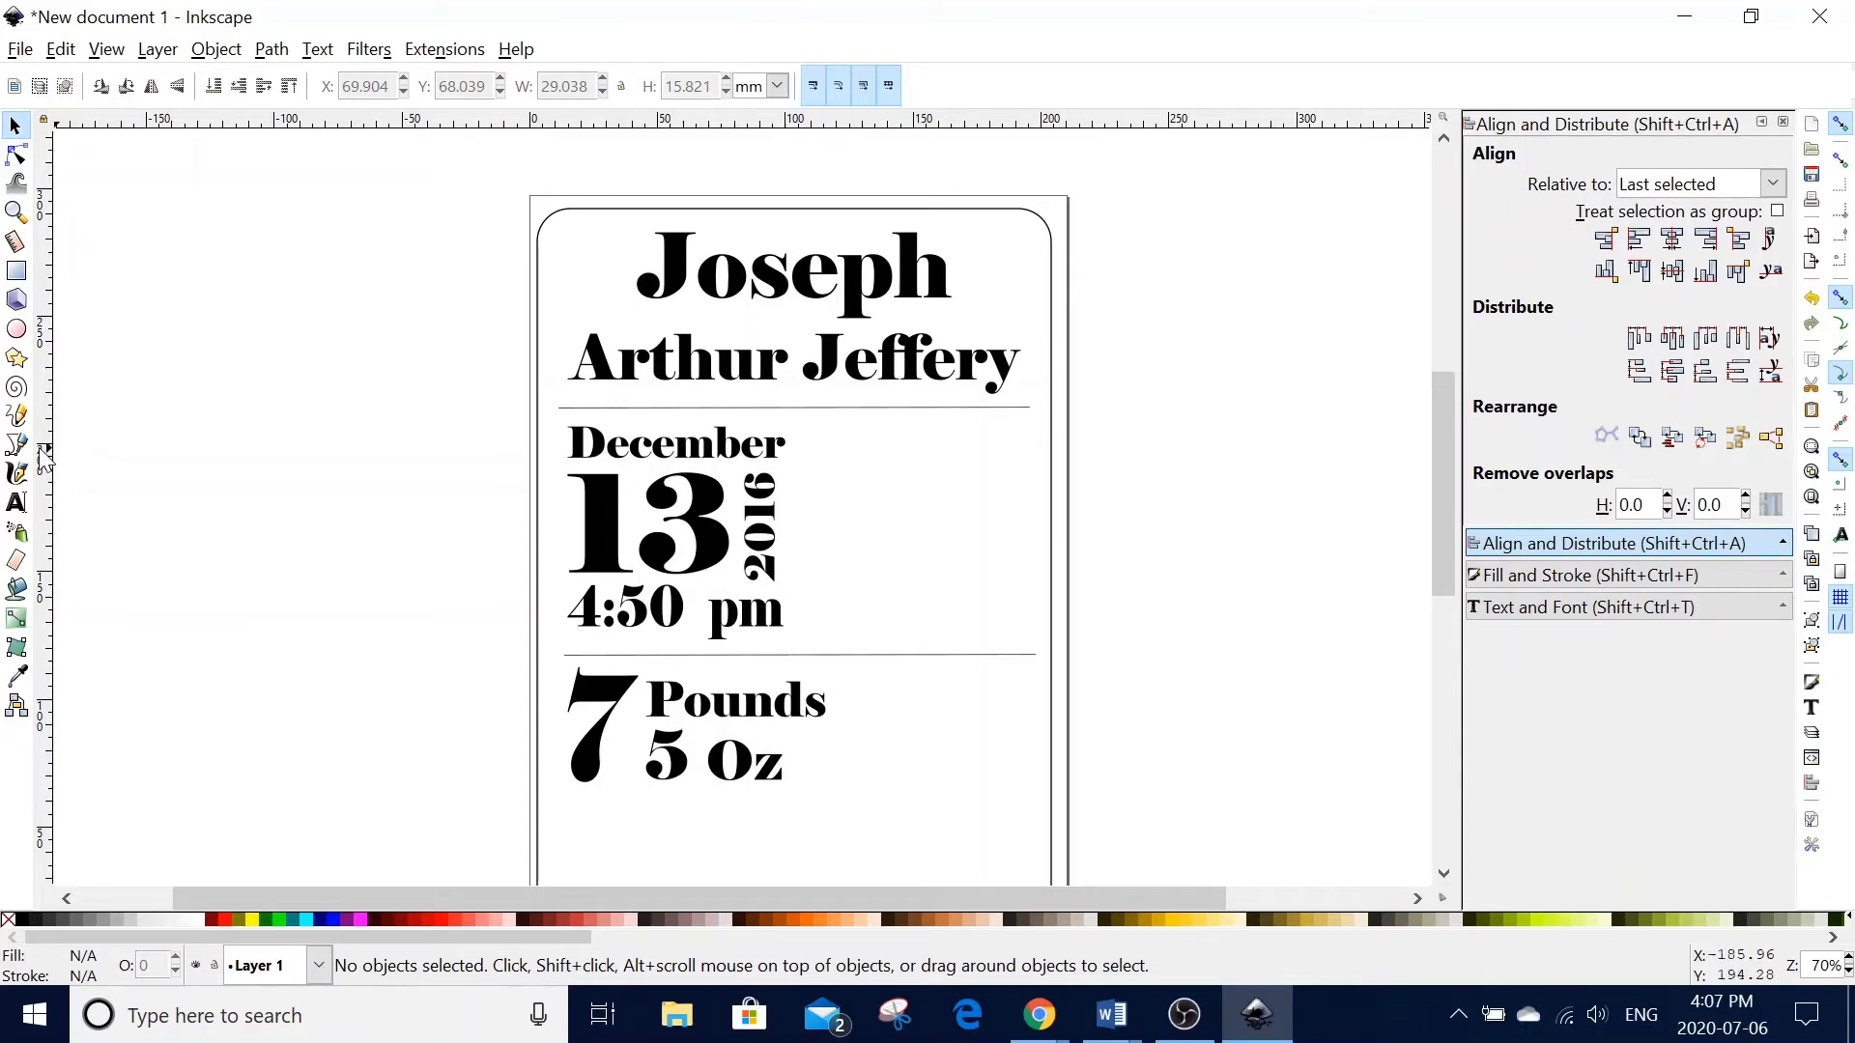
- Rotate the divider line 90°, shorten it, and place vertical dividers beside the date and weight blocks
click(938, 411)
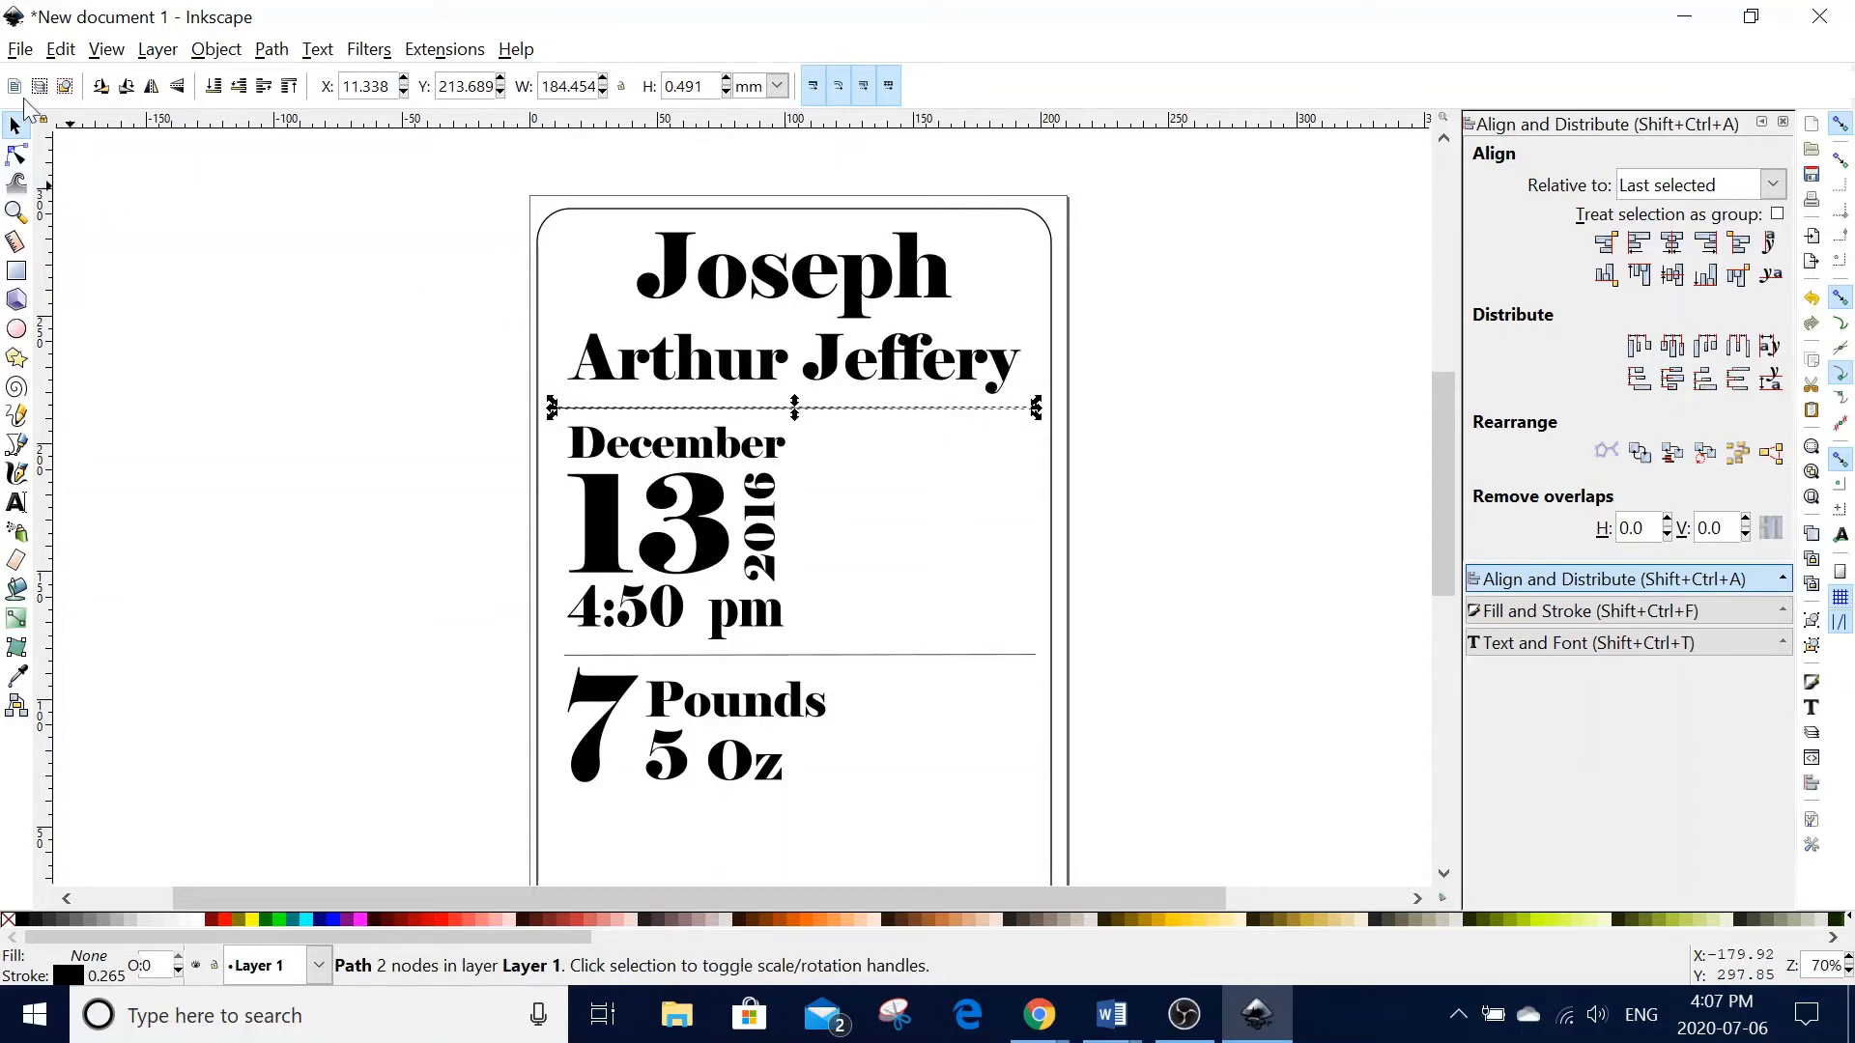
click(108, 87)
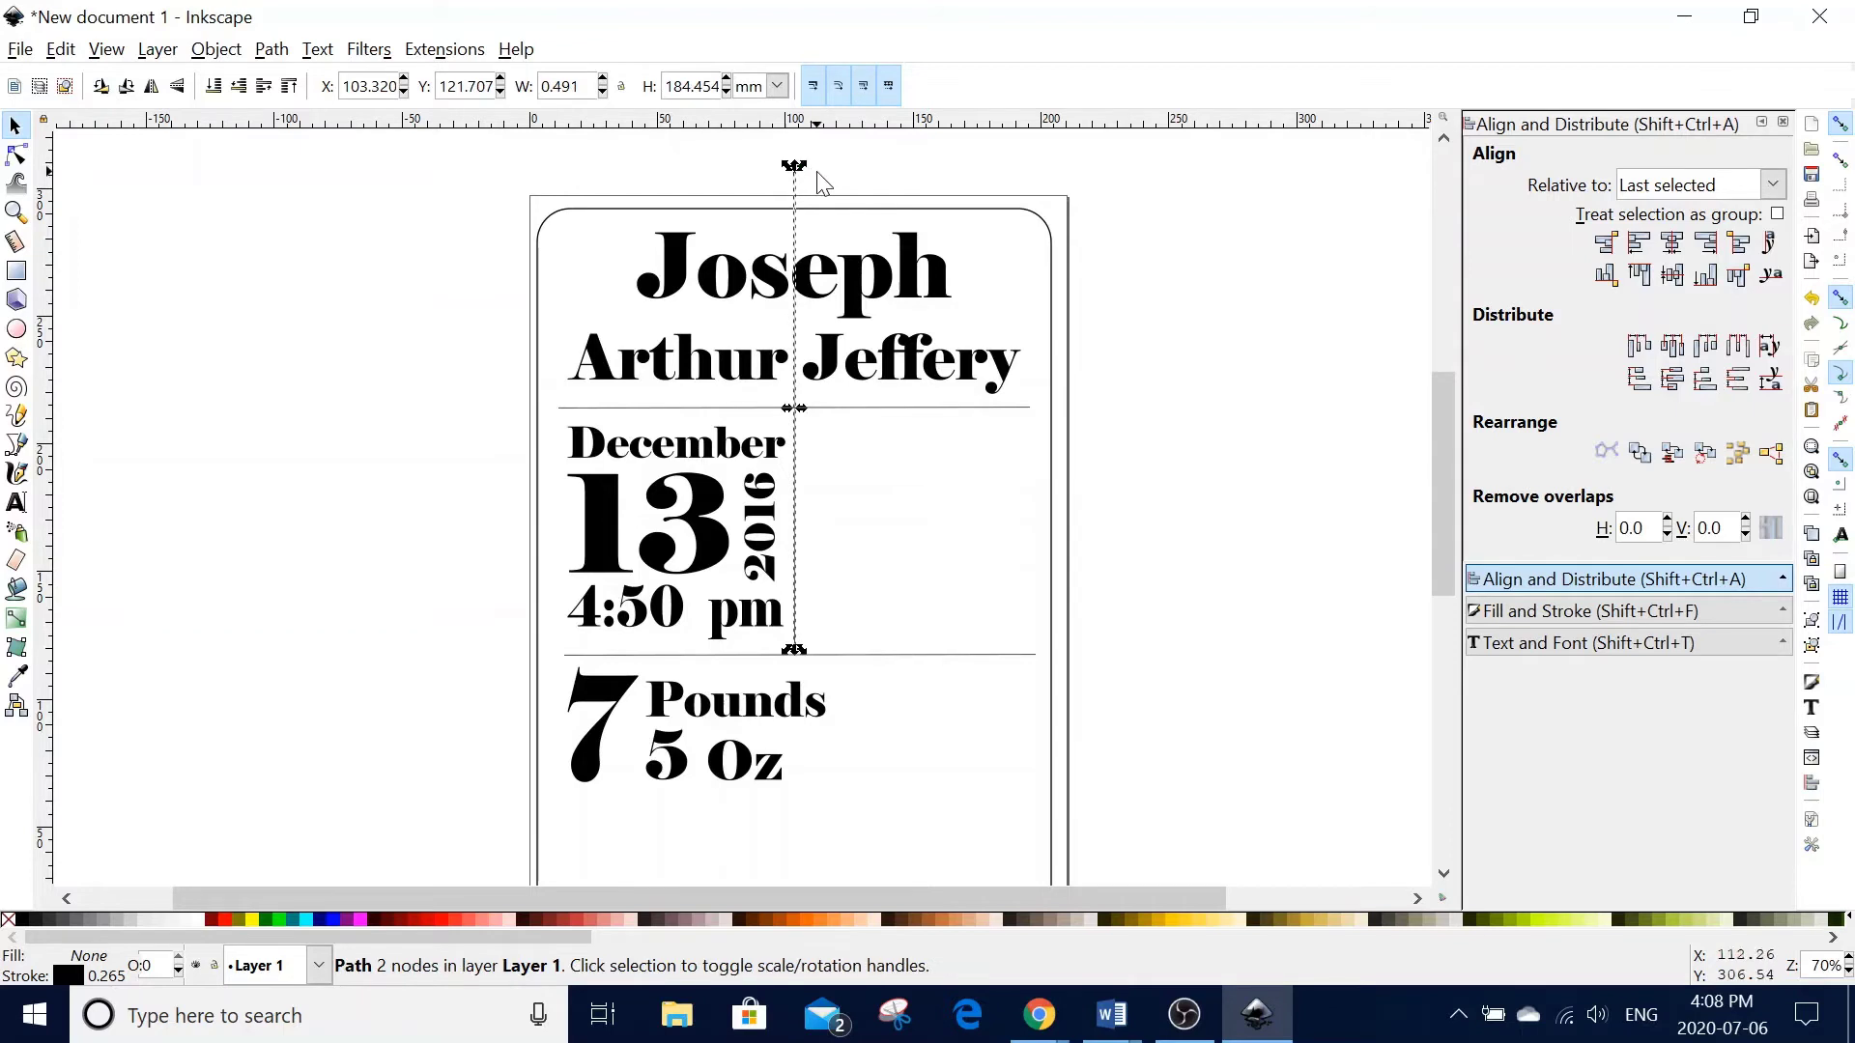
drag(794, 168, 797, 423)
key(Right)
key(Right)
key(Right)
key(Right)
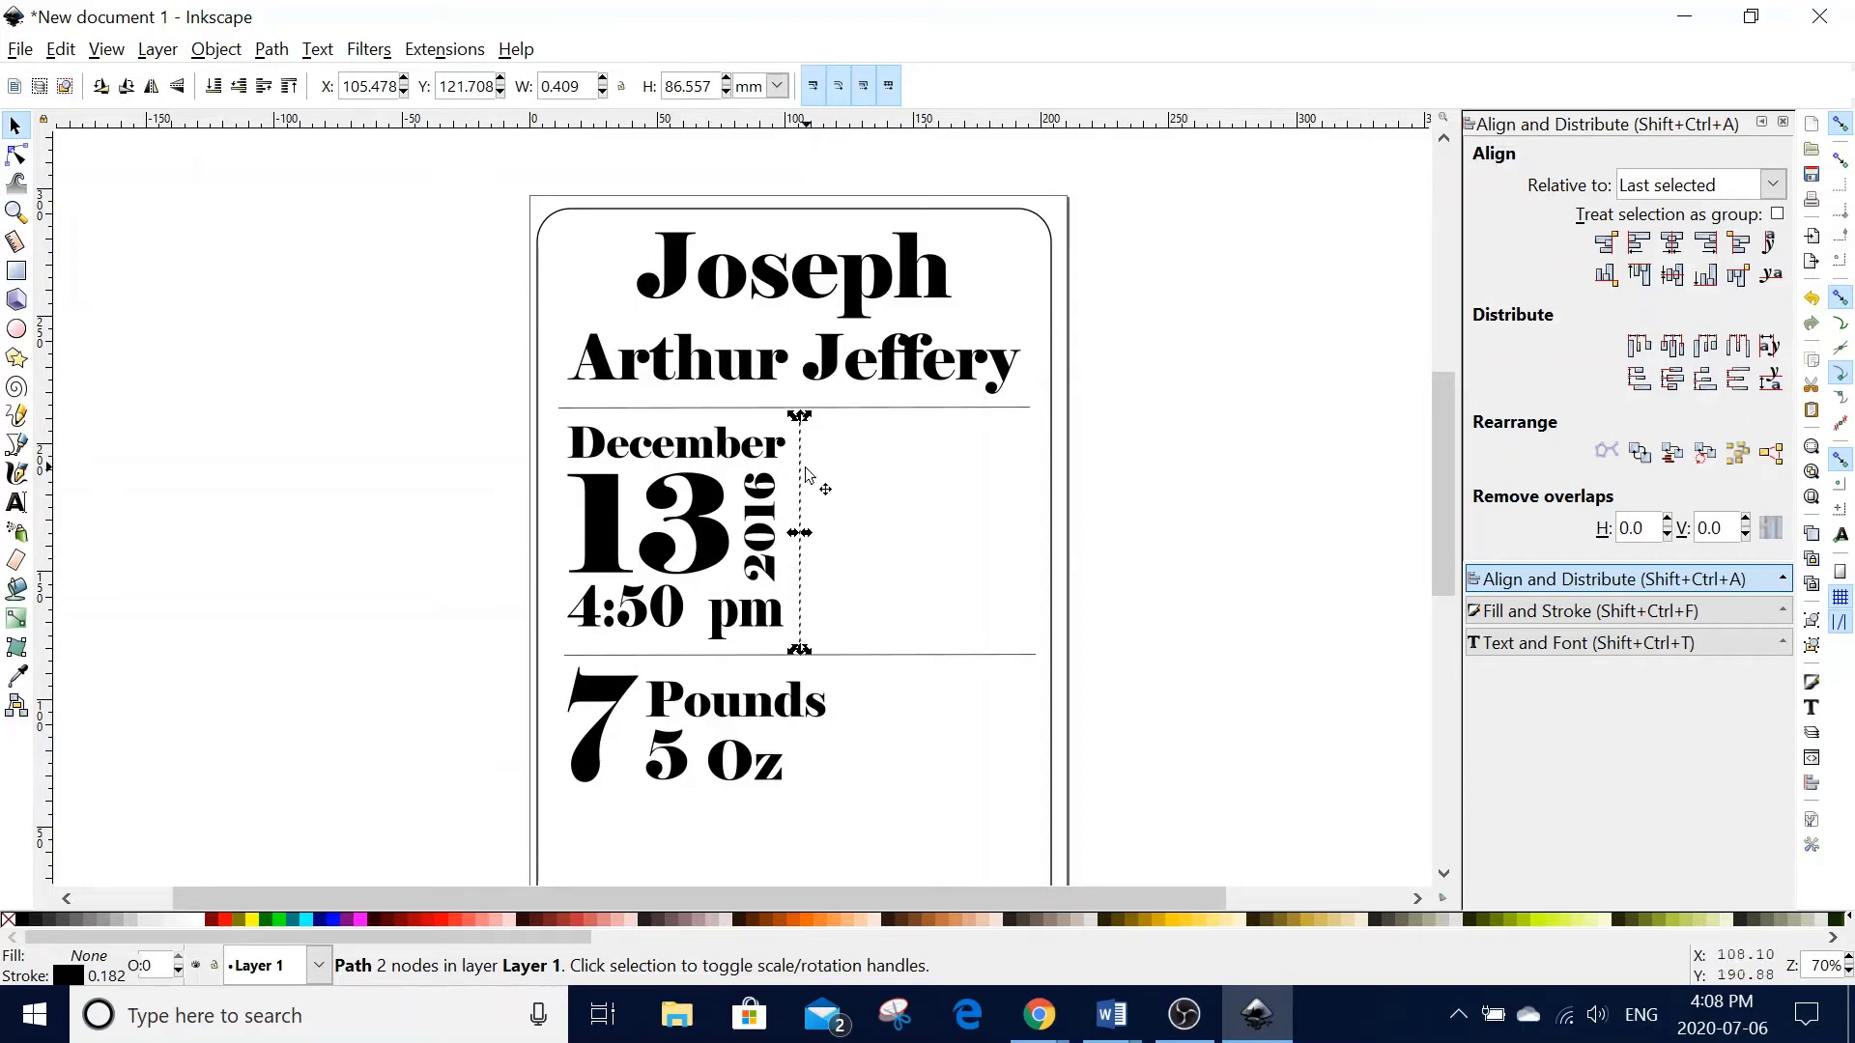
drag(800, 471, 856, 657)
scroll(853, 718, down, 3)
scroll(919, 568, up, 2)
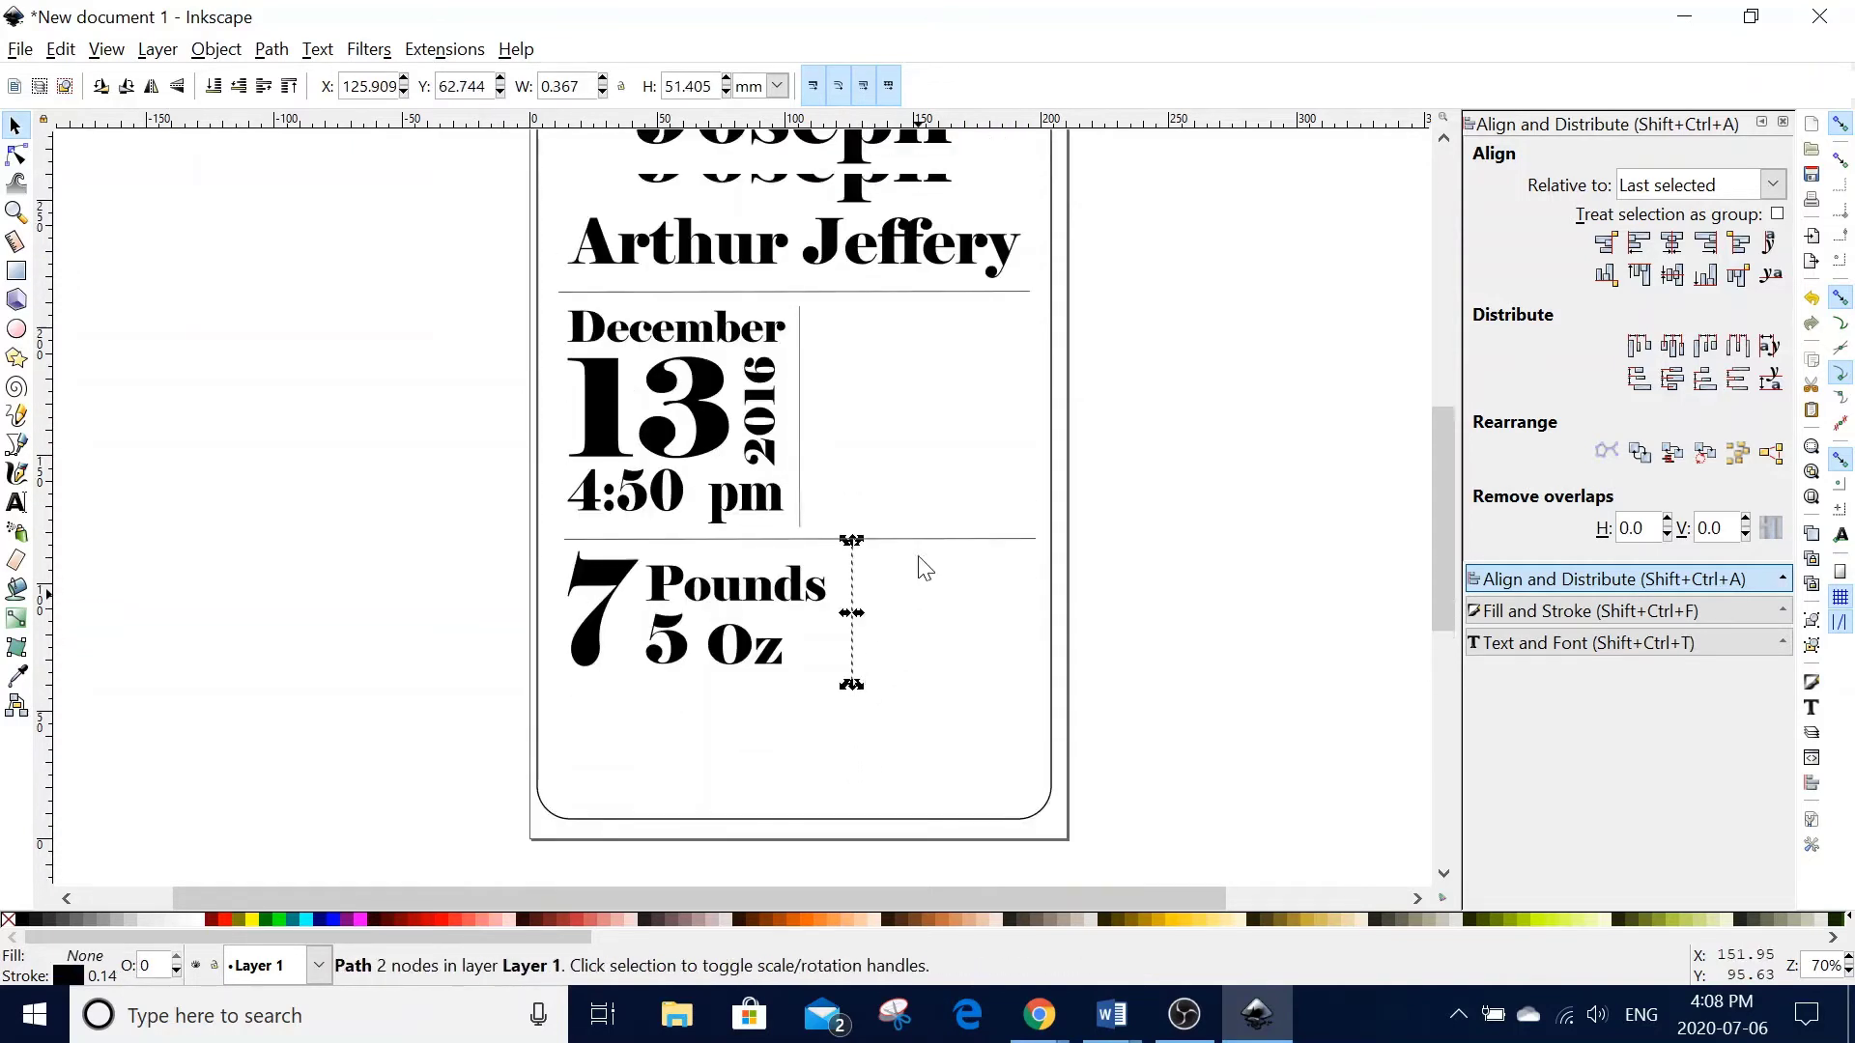
click(921, 522)
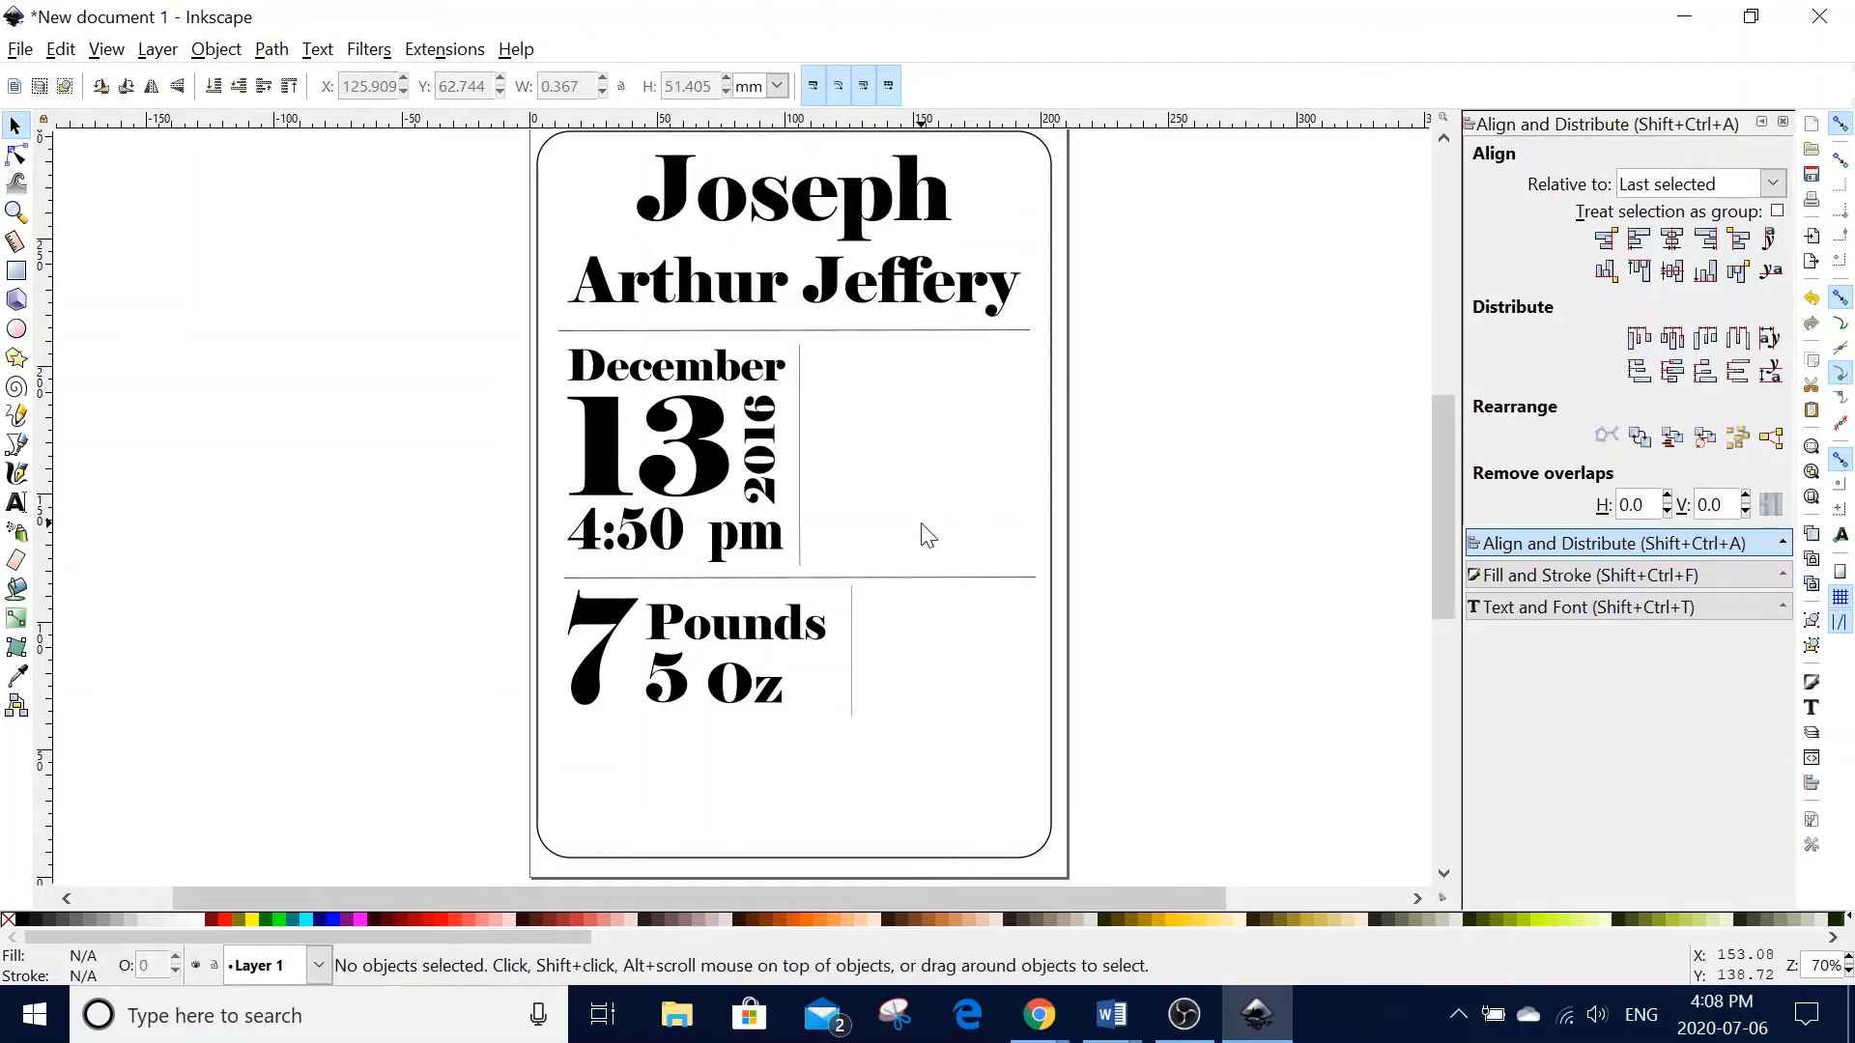
- Add '20' and 'Inches' as new text objects right of the weight divider
click(16, 503)
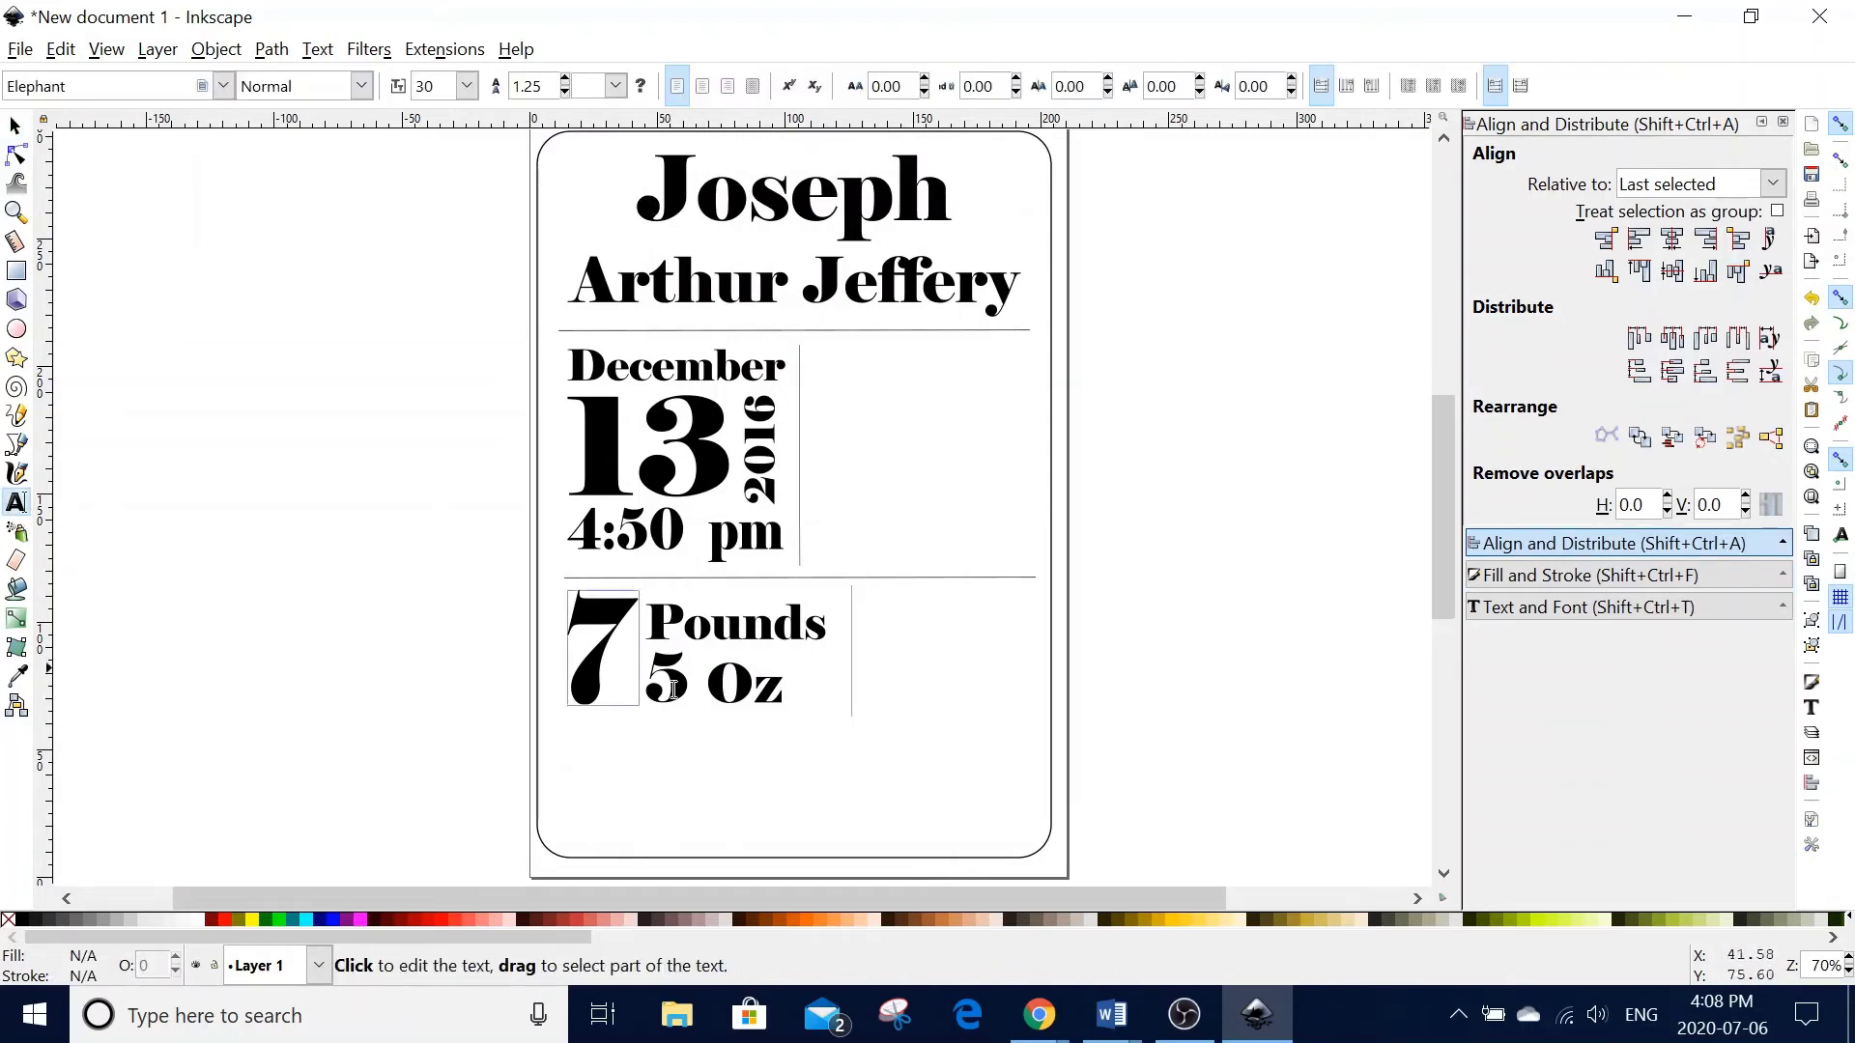
click(876, 608)
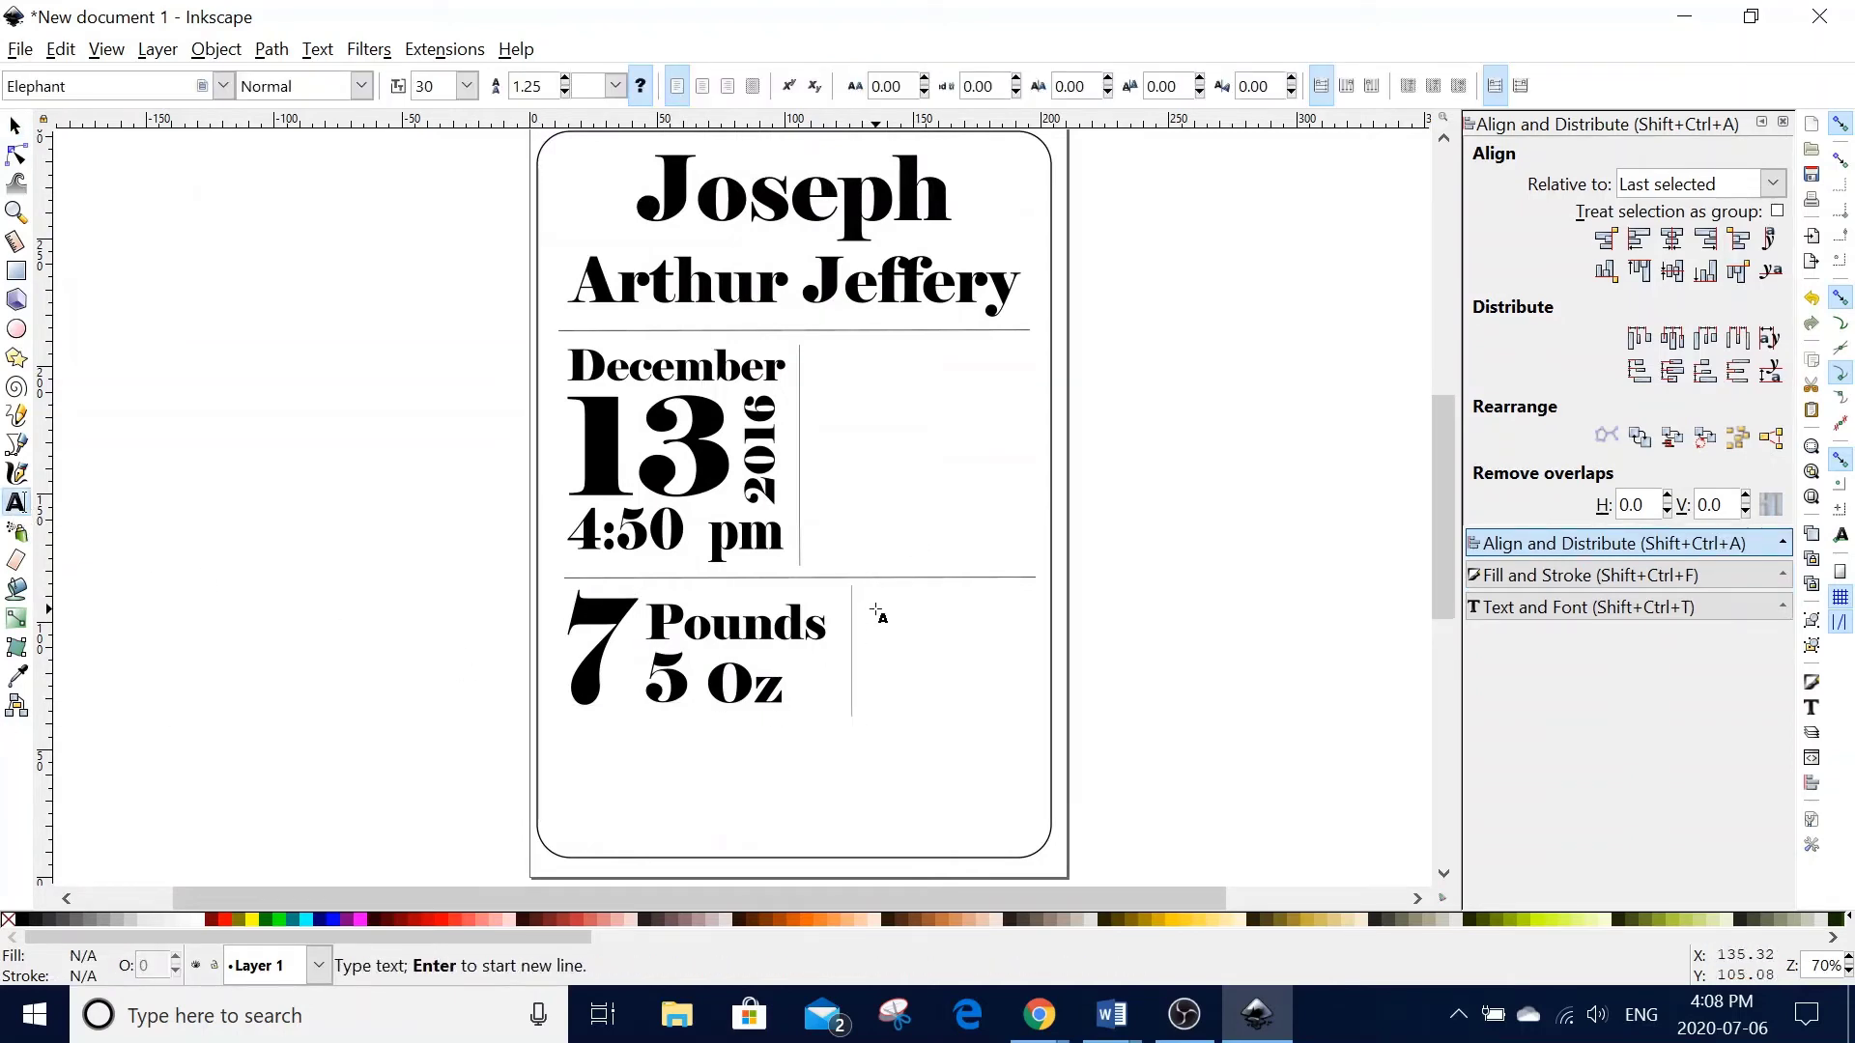
text(20)
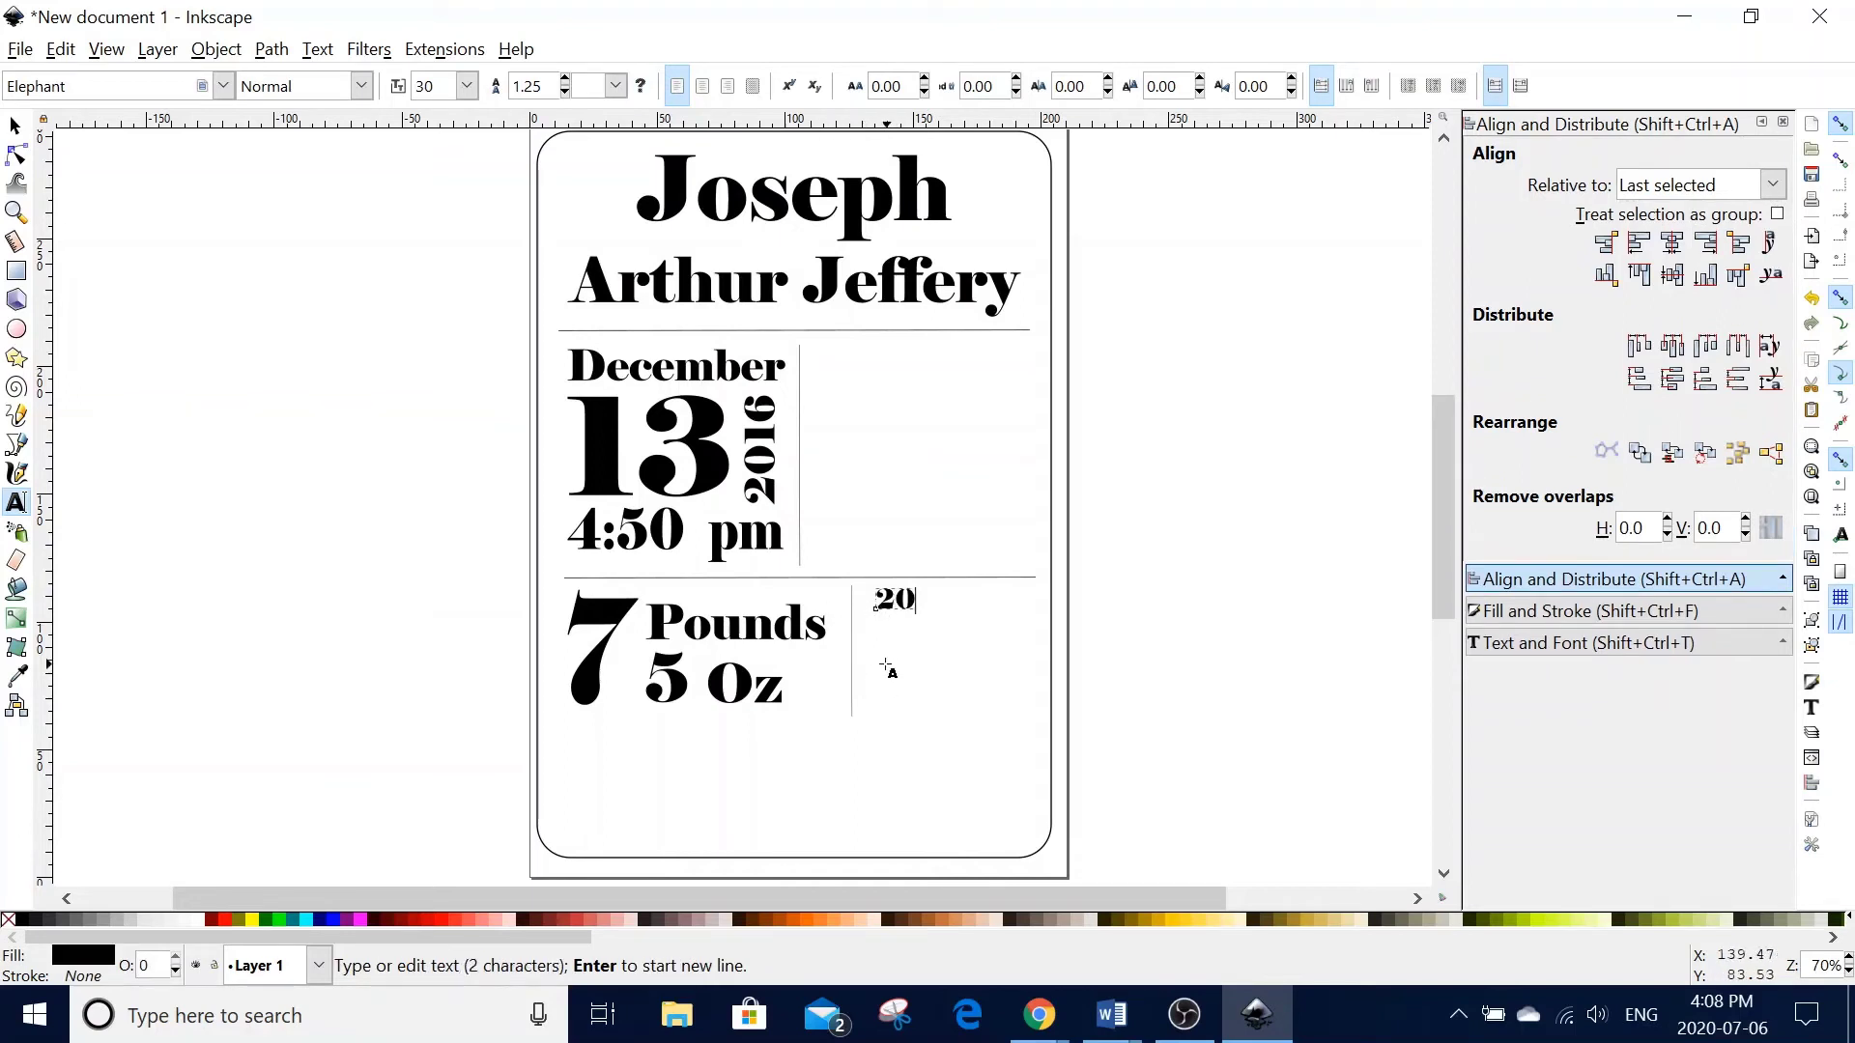
click(880, 682)
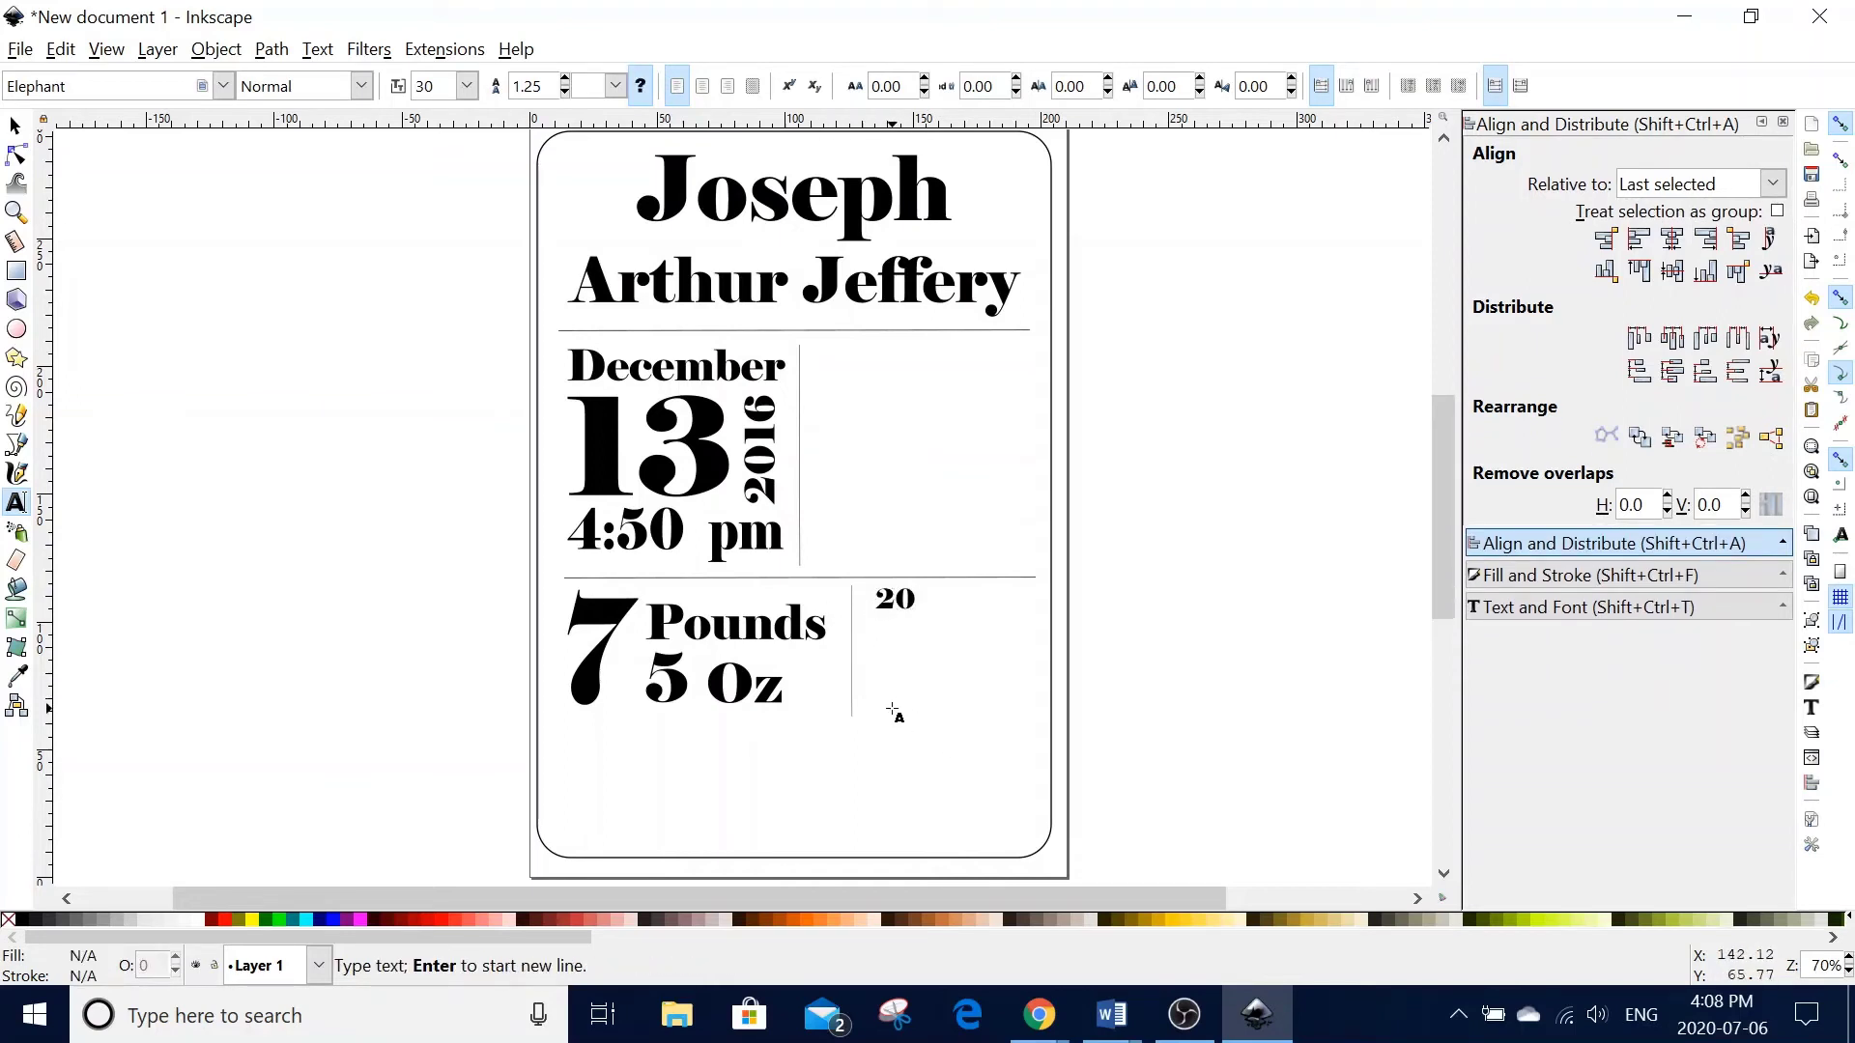
text(Inches)
key(Escape)
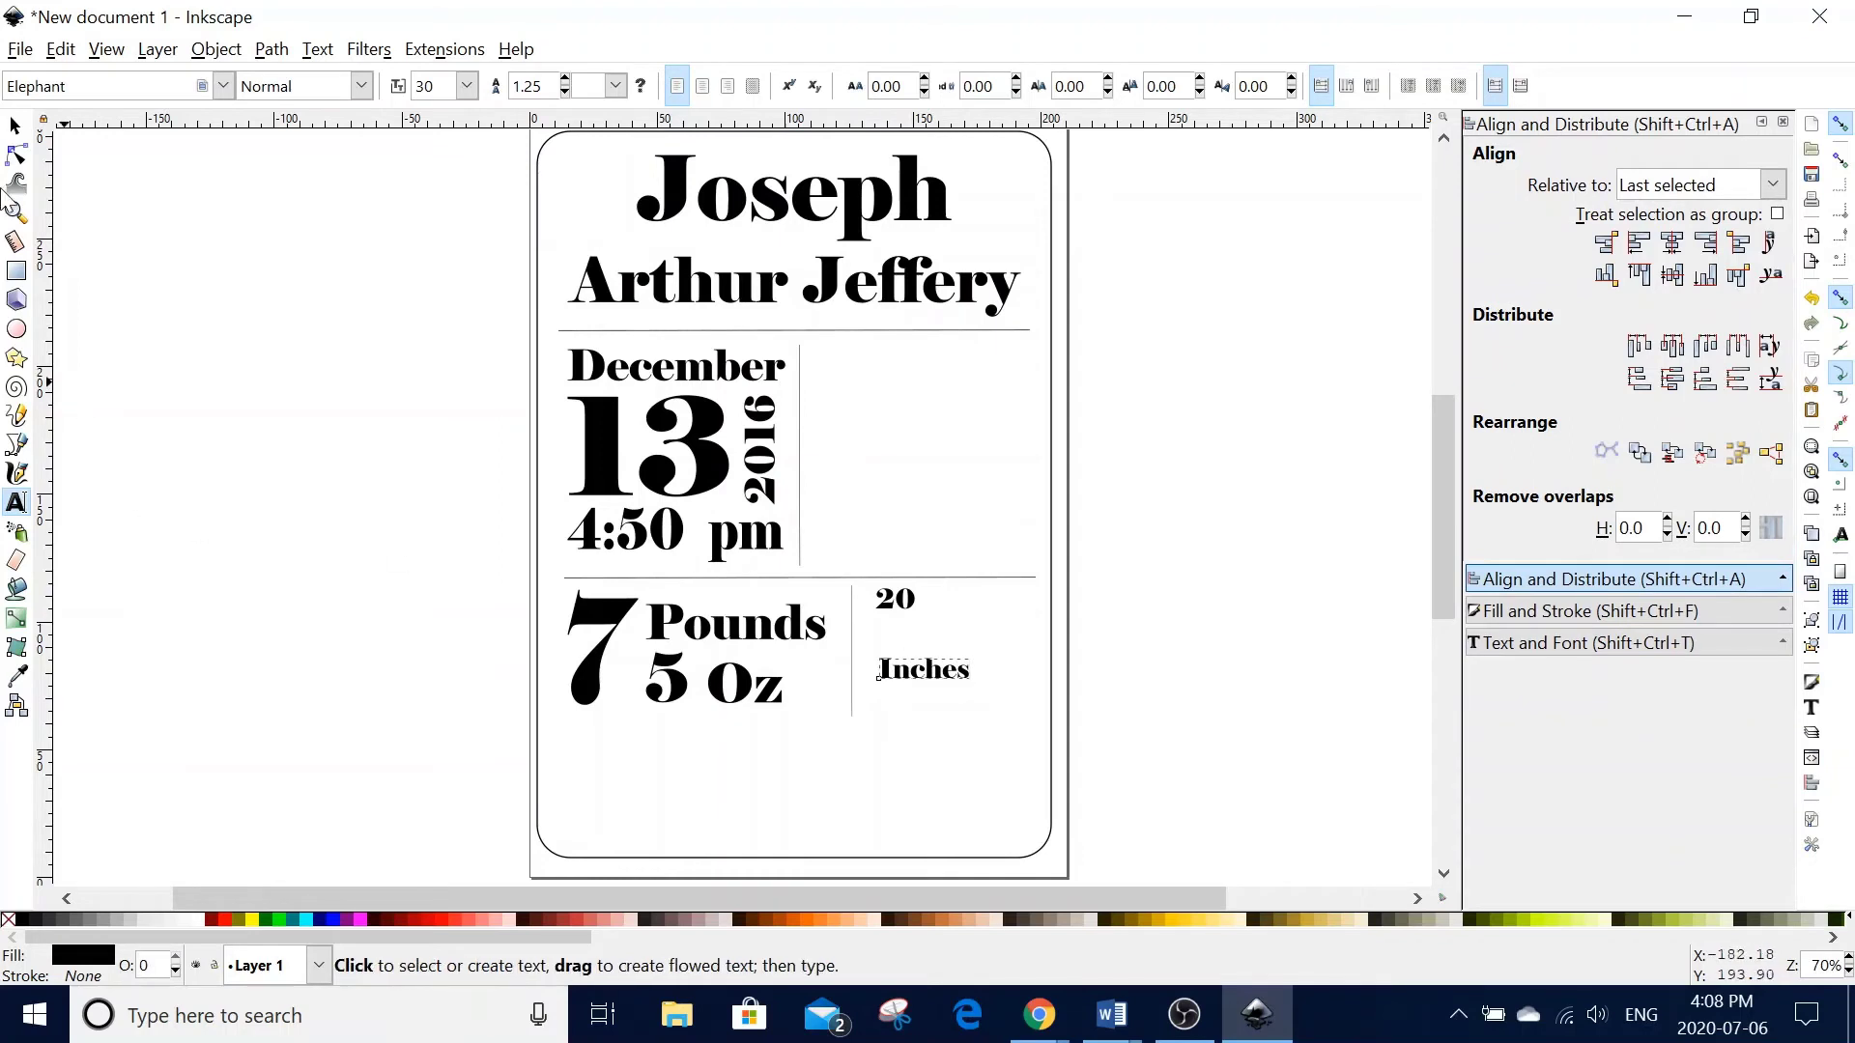
key(F1)
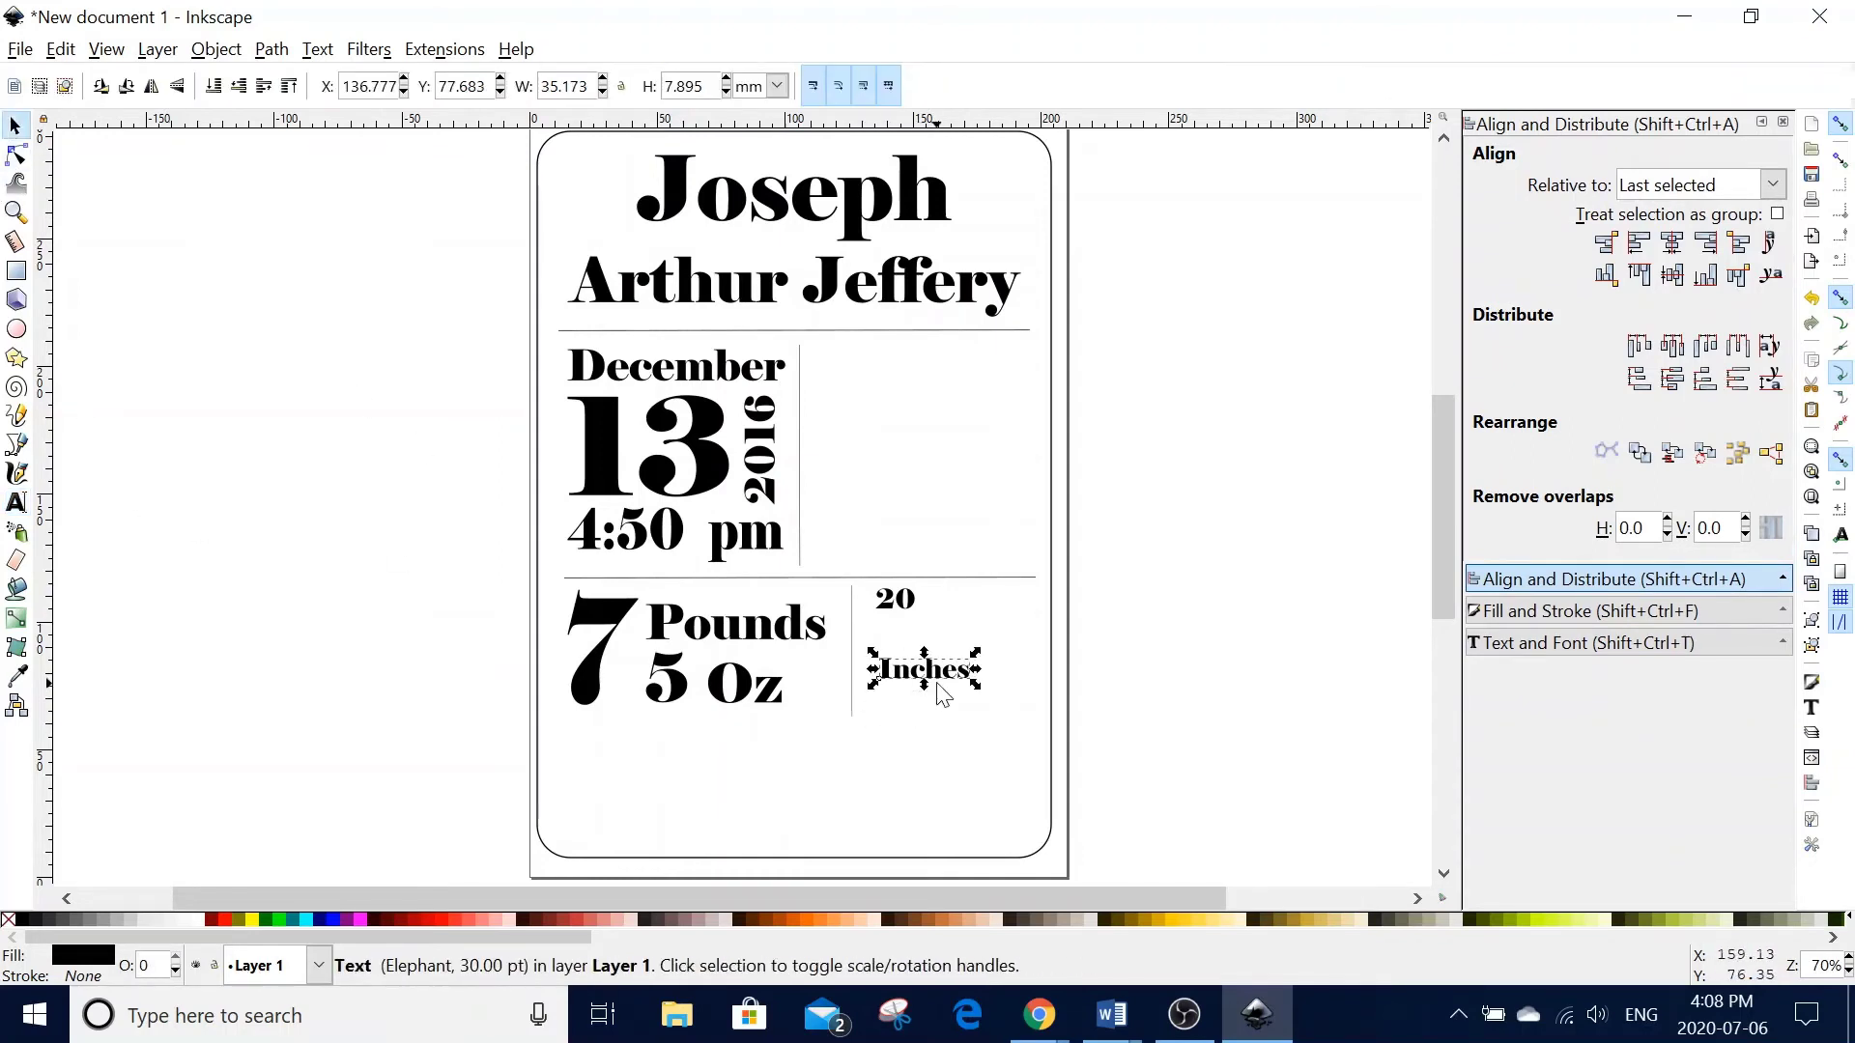
- Enlarge Inches and the 20 to about 75.5 pt, with 20 nudged above Inches
drag(940, 676, 1035, 666)
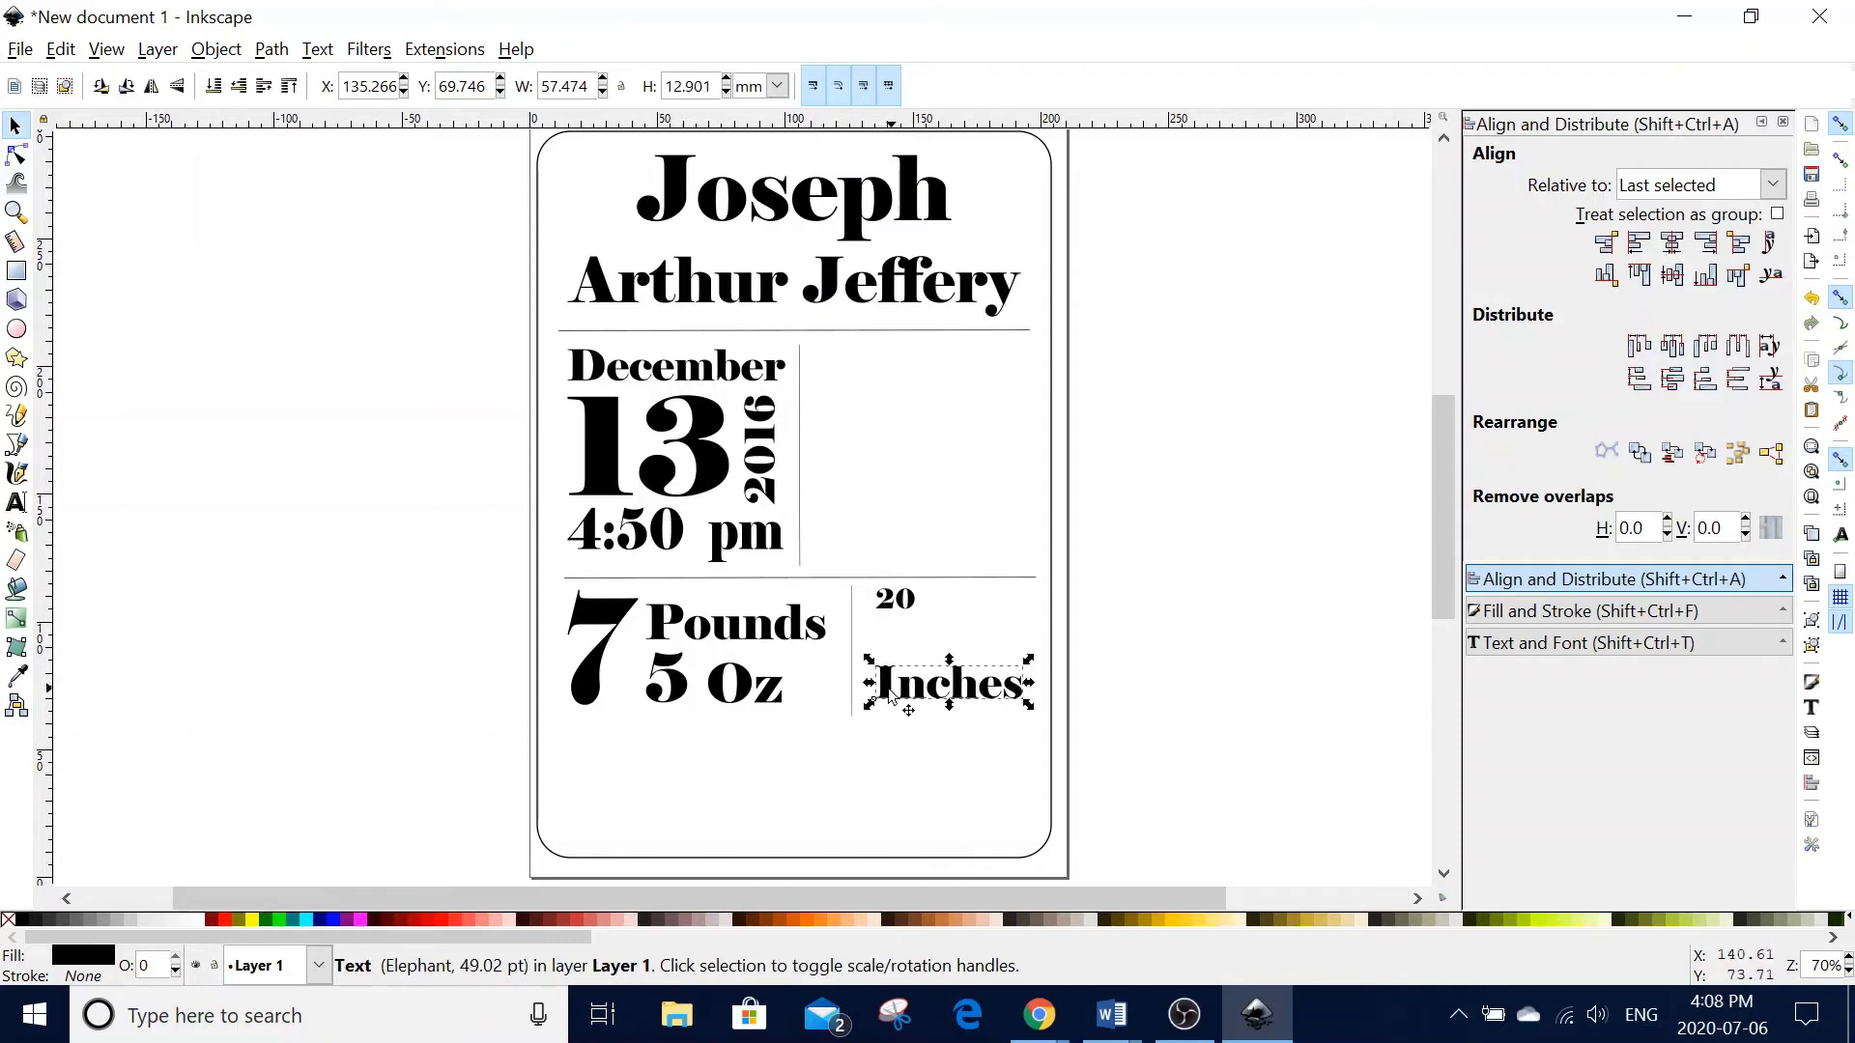
mouse_move(869, 707)
mouse_down()
mouse_move(857, 724)
mouse_move(863, 698)
mouse_up()
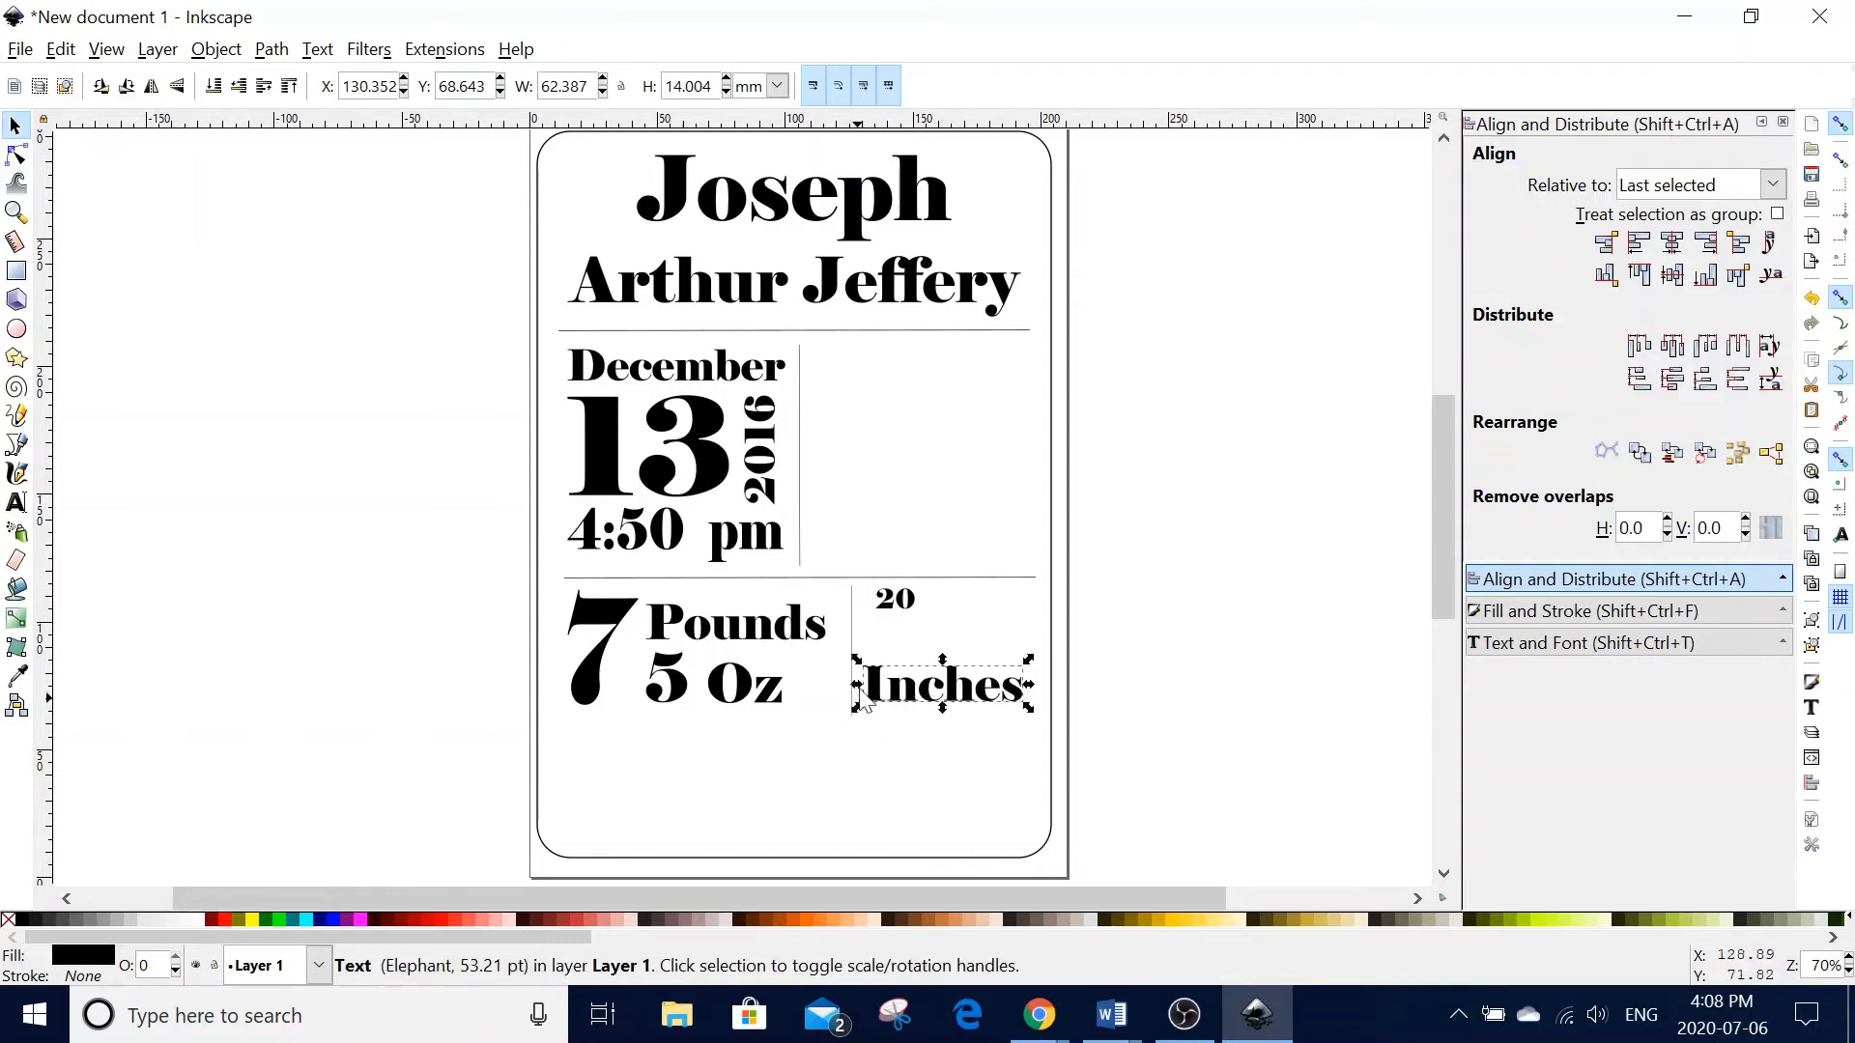
click(889, 609)
drag(921, 619, 988, 672)
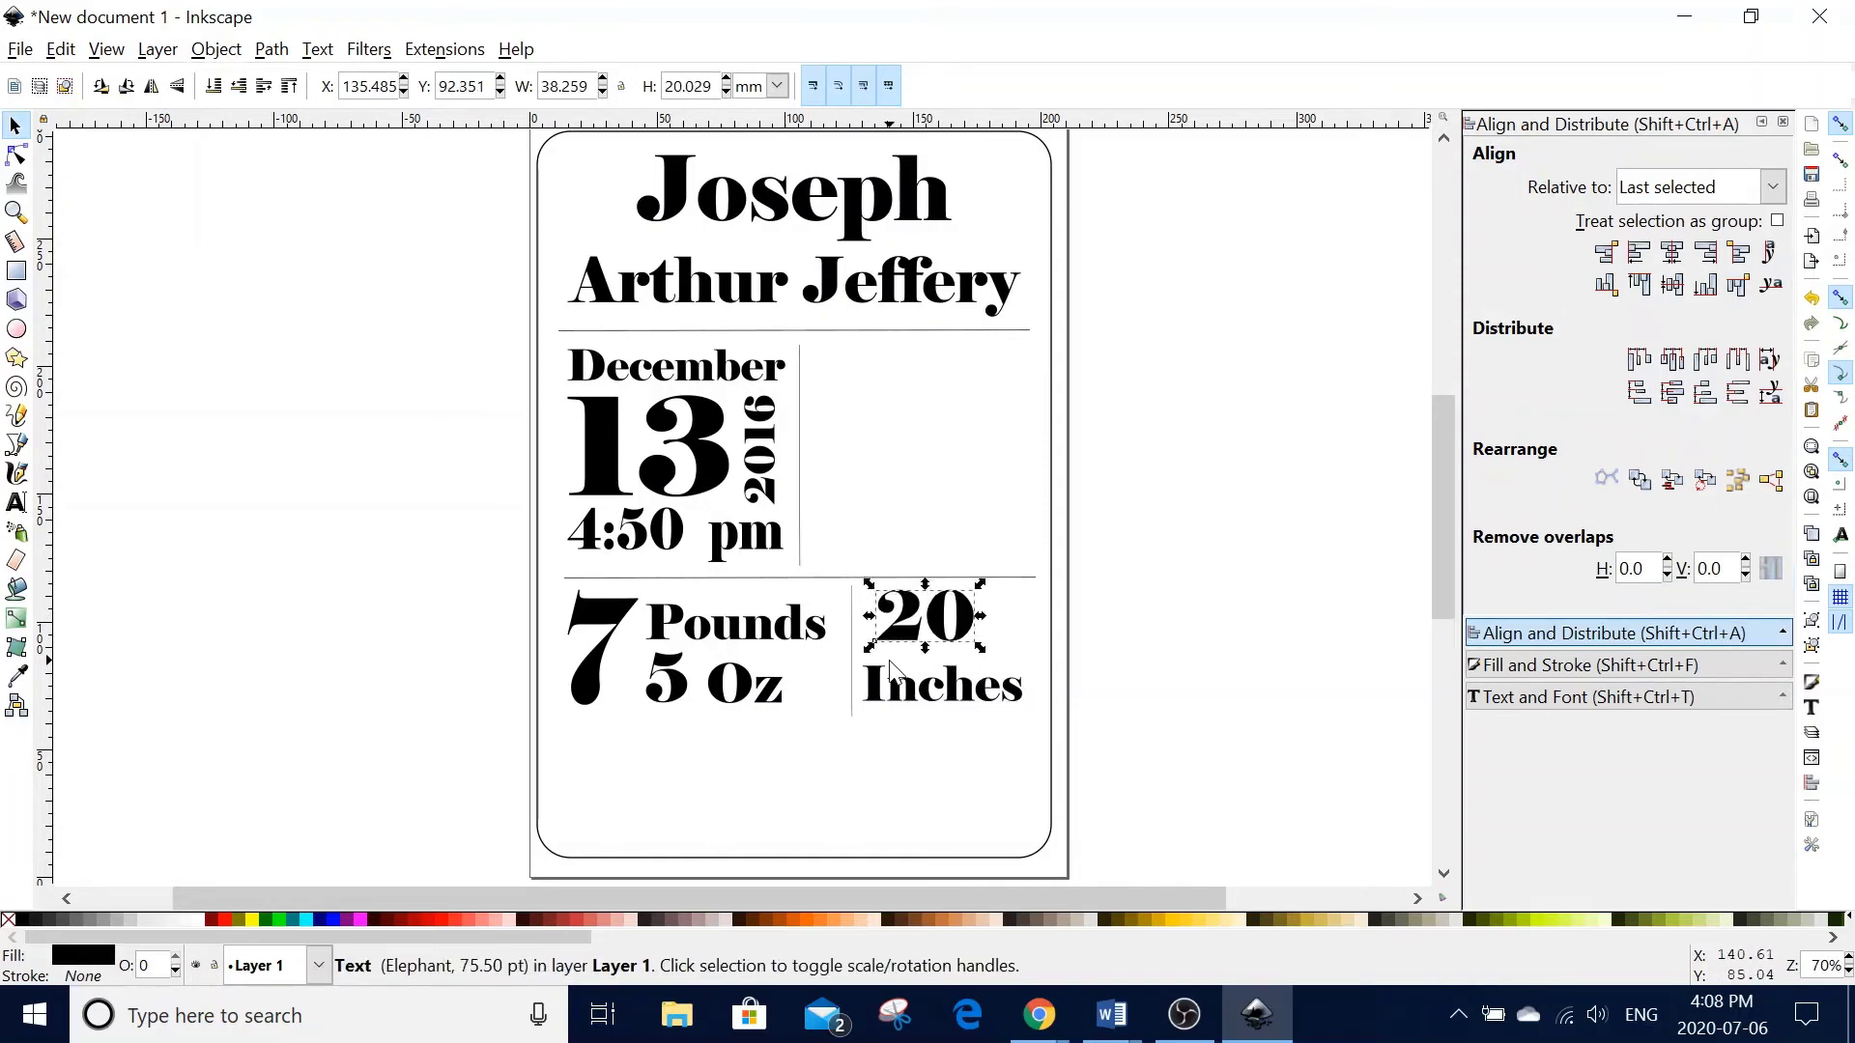
key(Down)
key(Down)
key(Down)
key(Down)
key(Down)
key(Left)
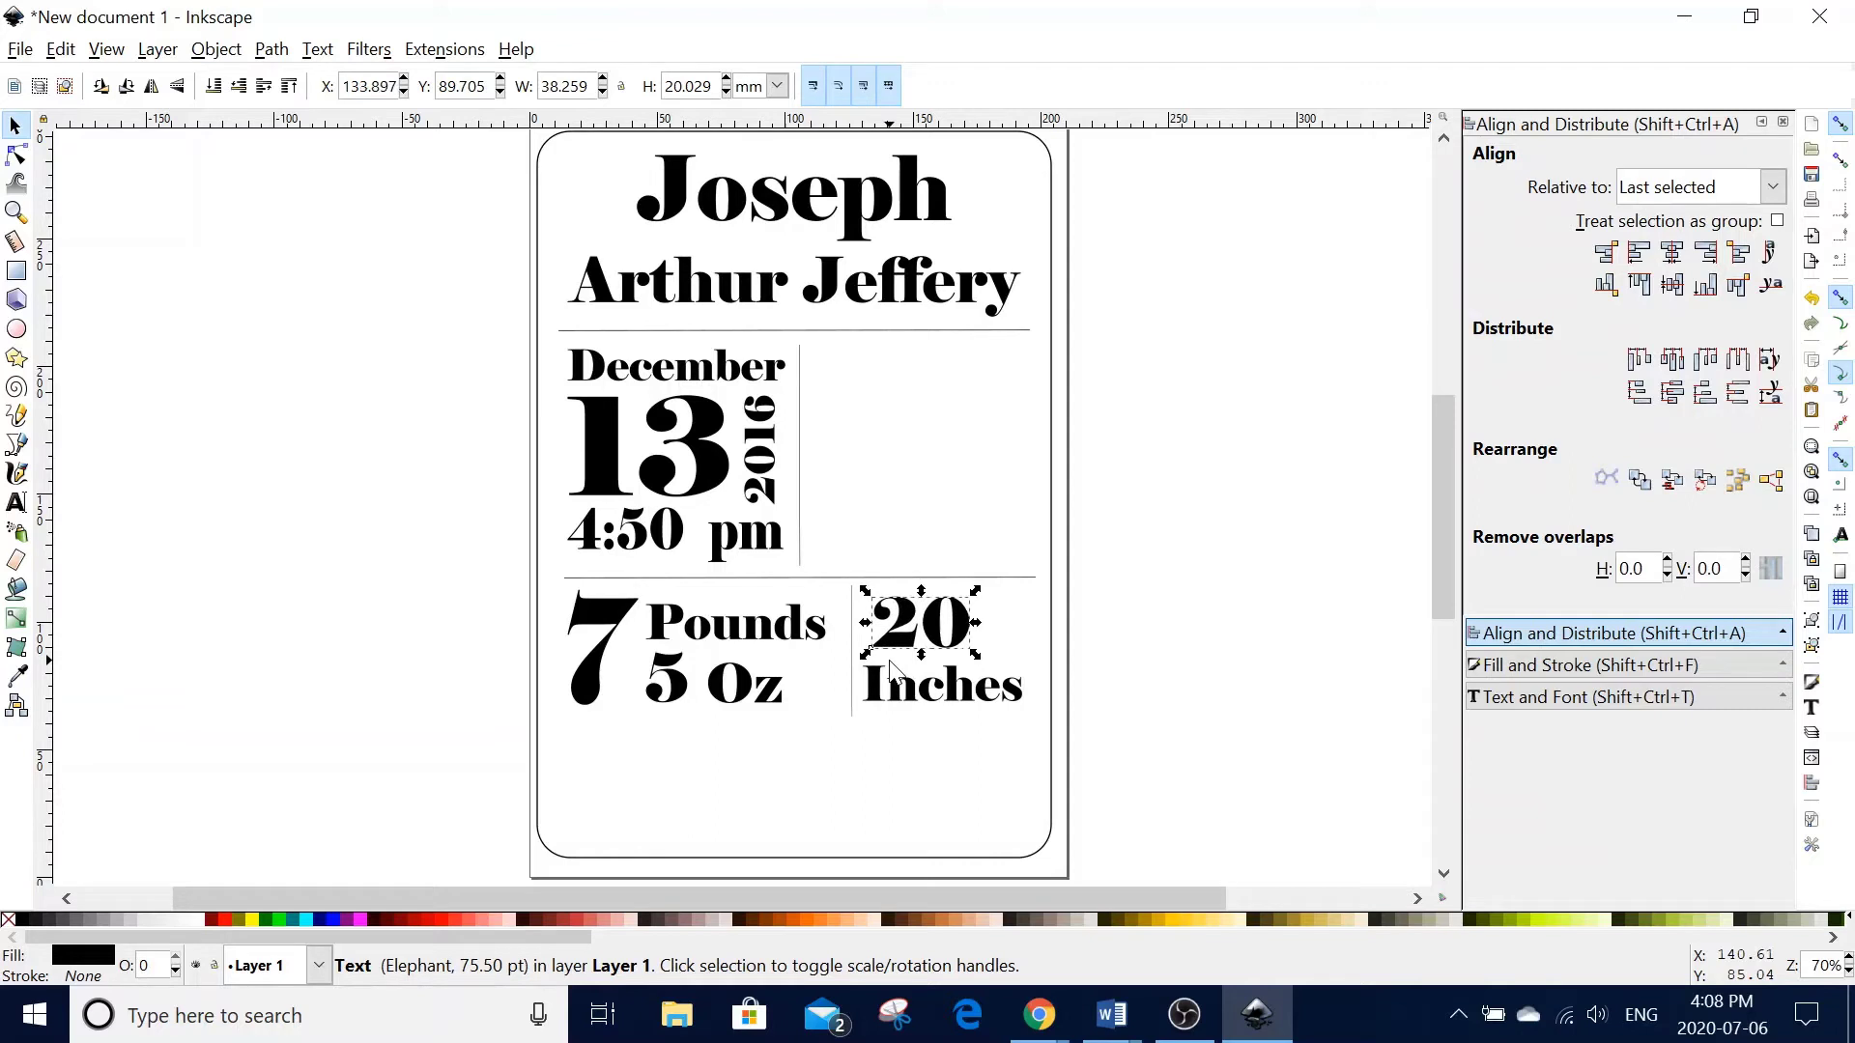
key(Down)
- Type '.5' after the 20 and scale it proportionally
click(17, 507)
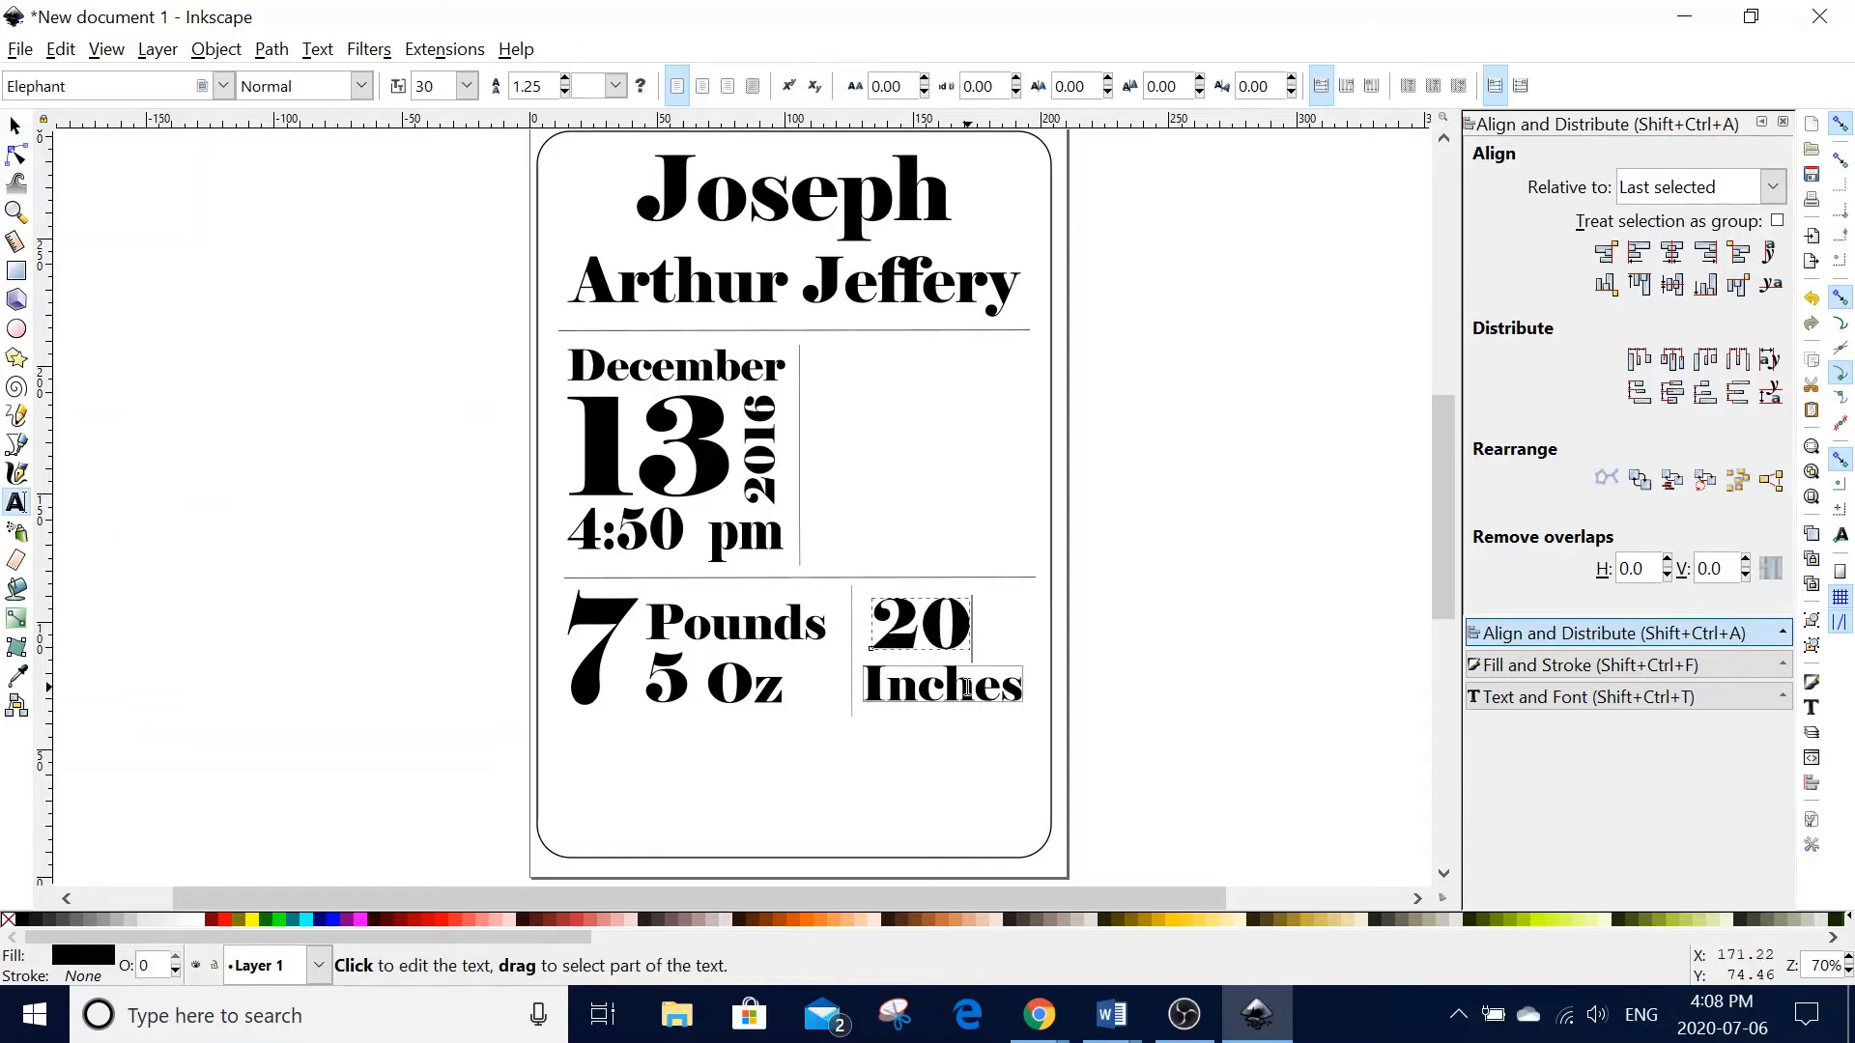
click(984, 638)
text(.5)
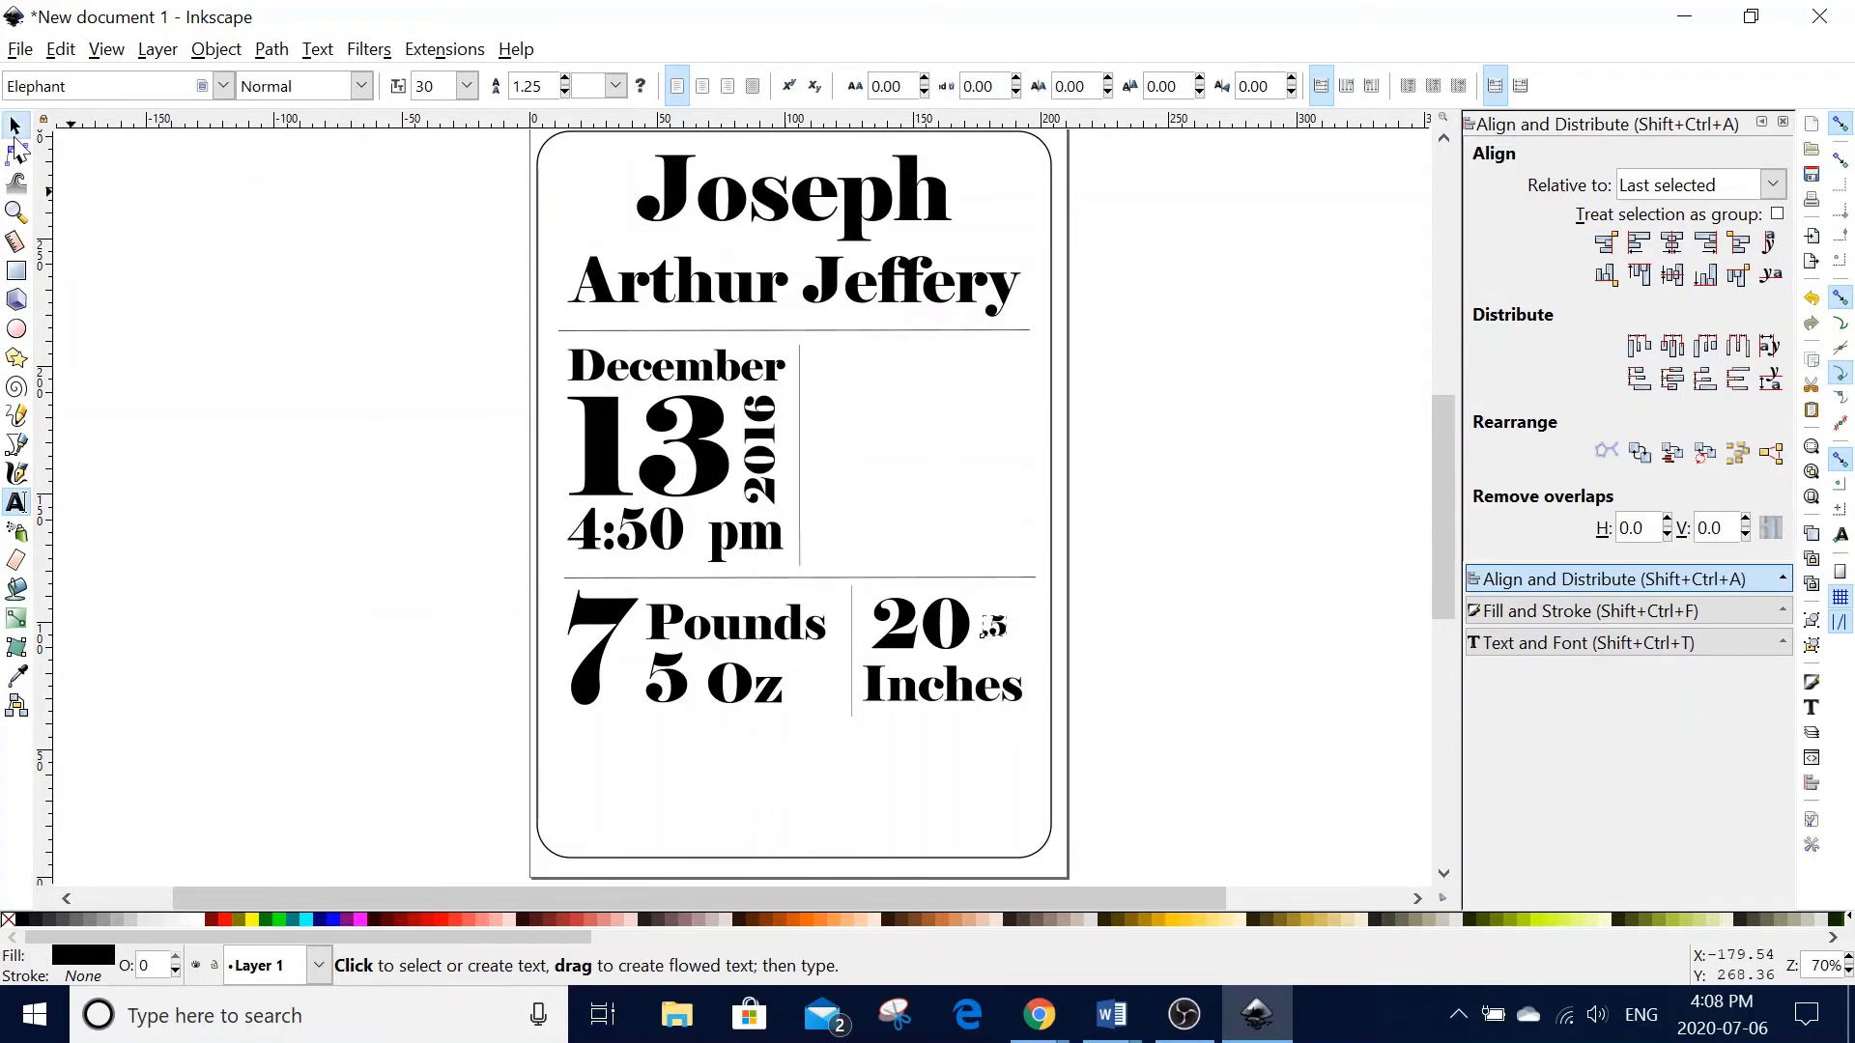
click(14, 125)
key(ctrl)
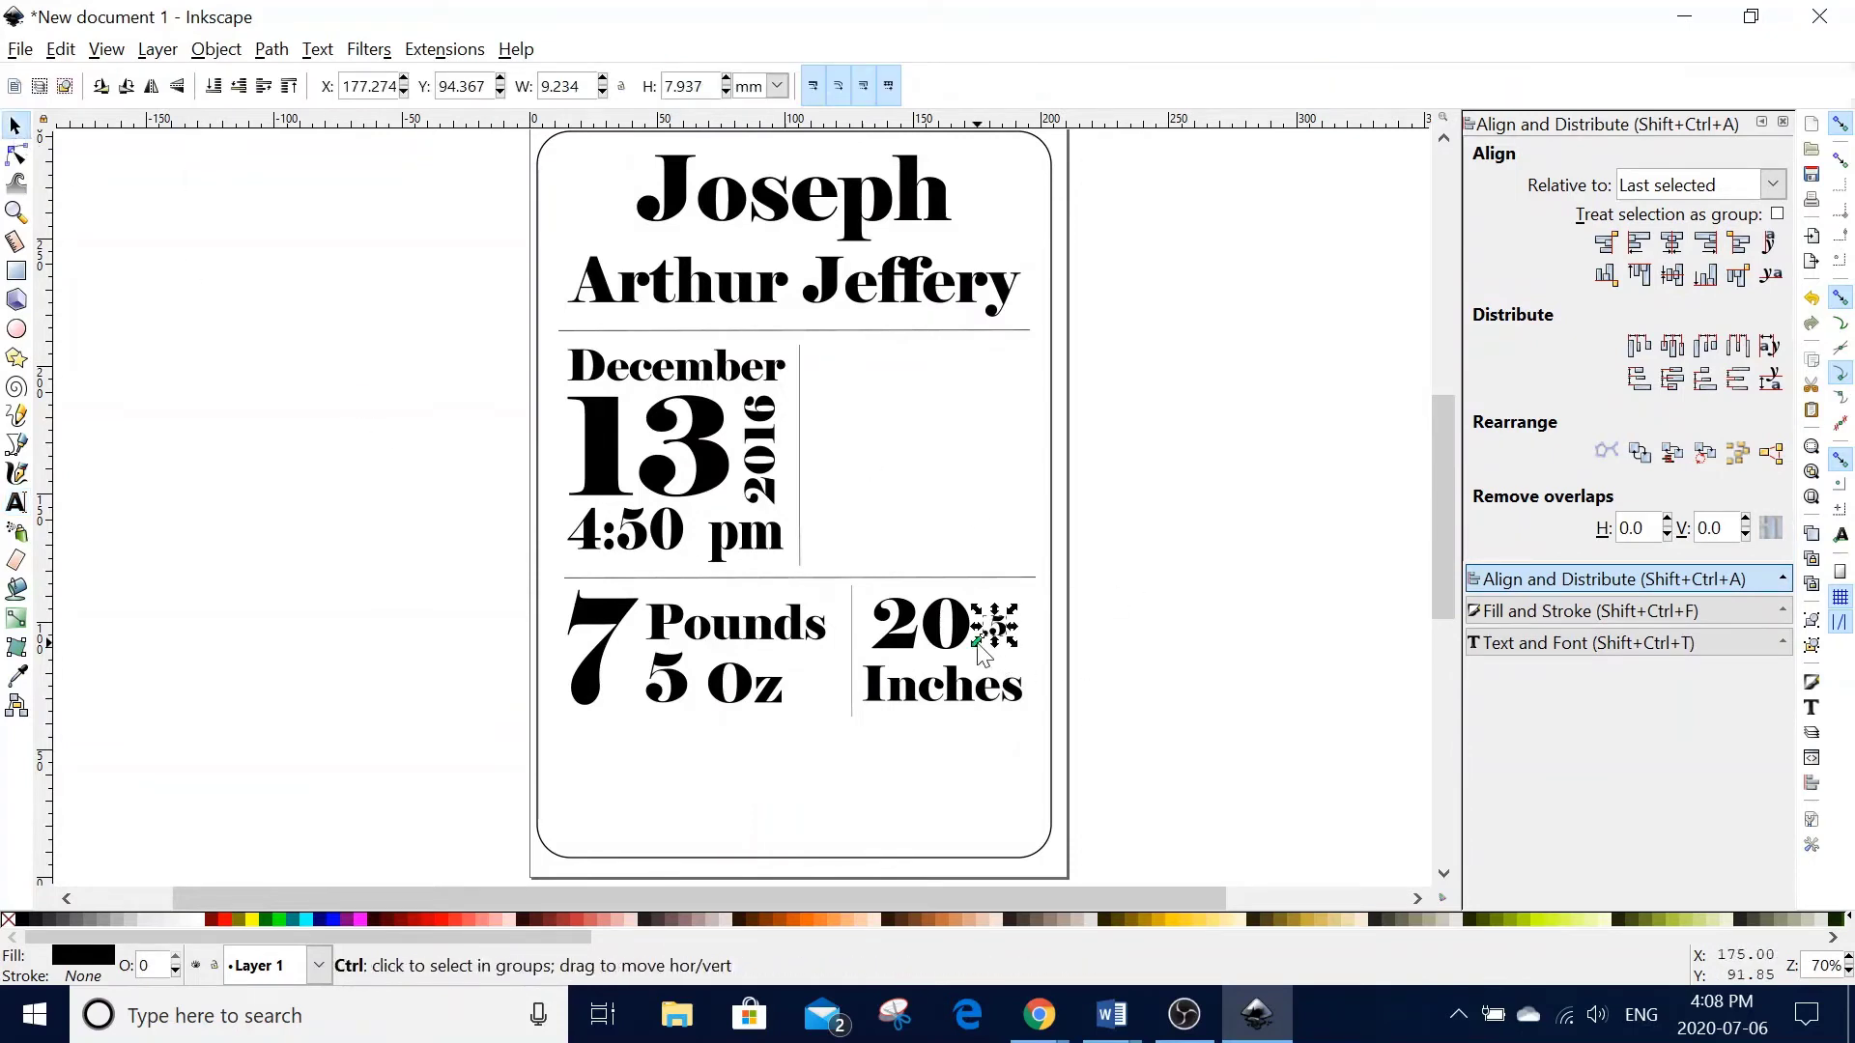
drag(978, 649, 1051, 655)
- Nudge the .5 into place beside the 20 so the length reads 20.5 Inches
key(Left)
key(Left)
key(Left)
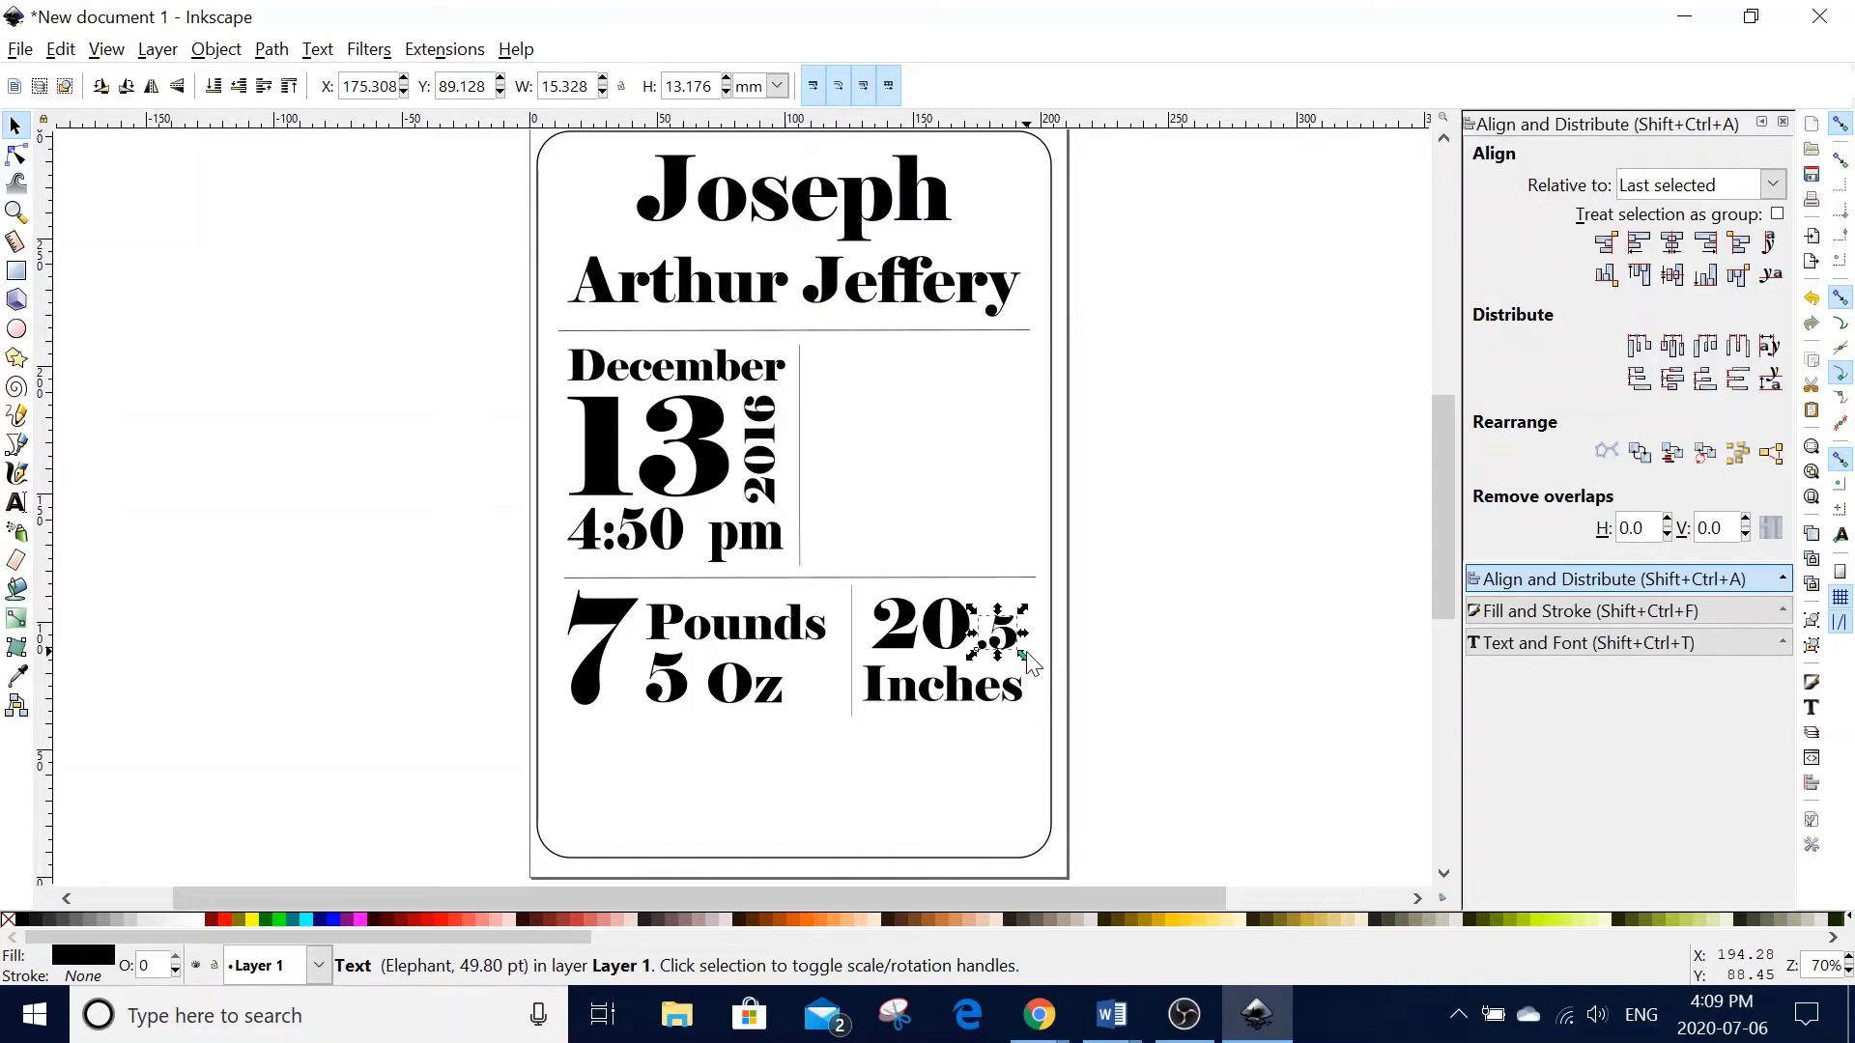
key(Down)
key(Down)
key(Left)
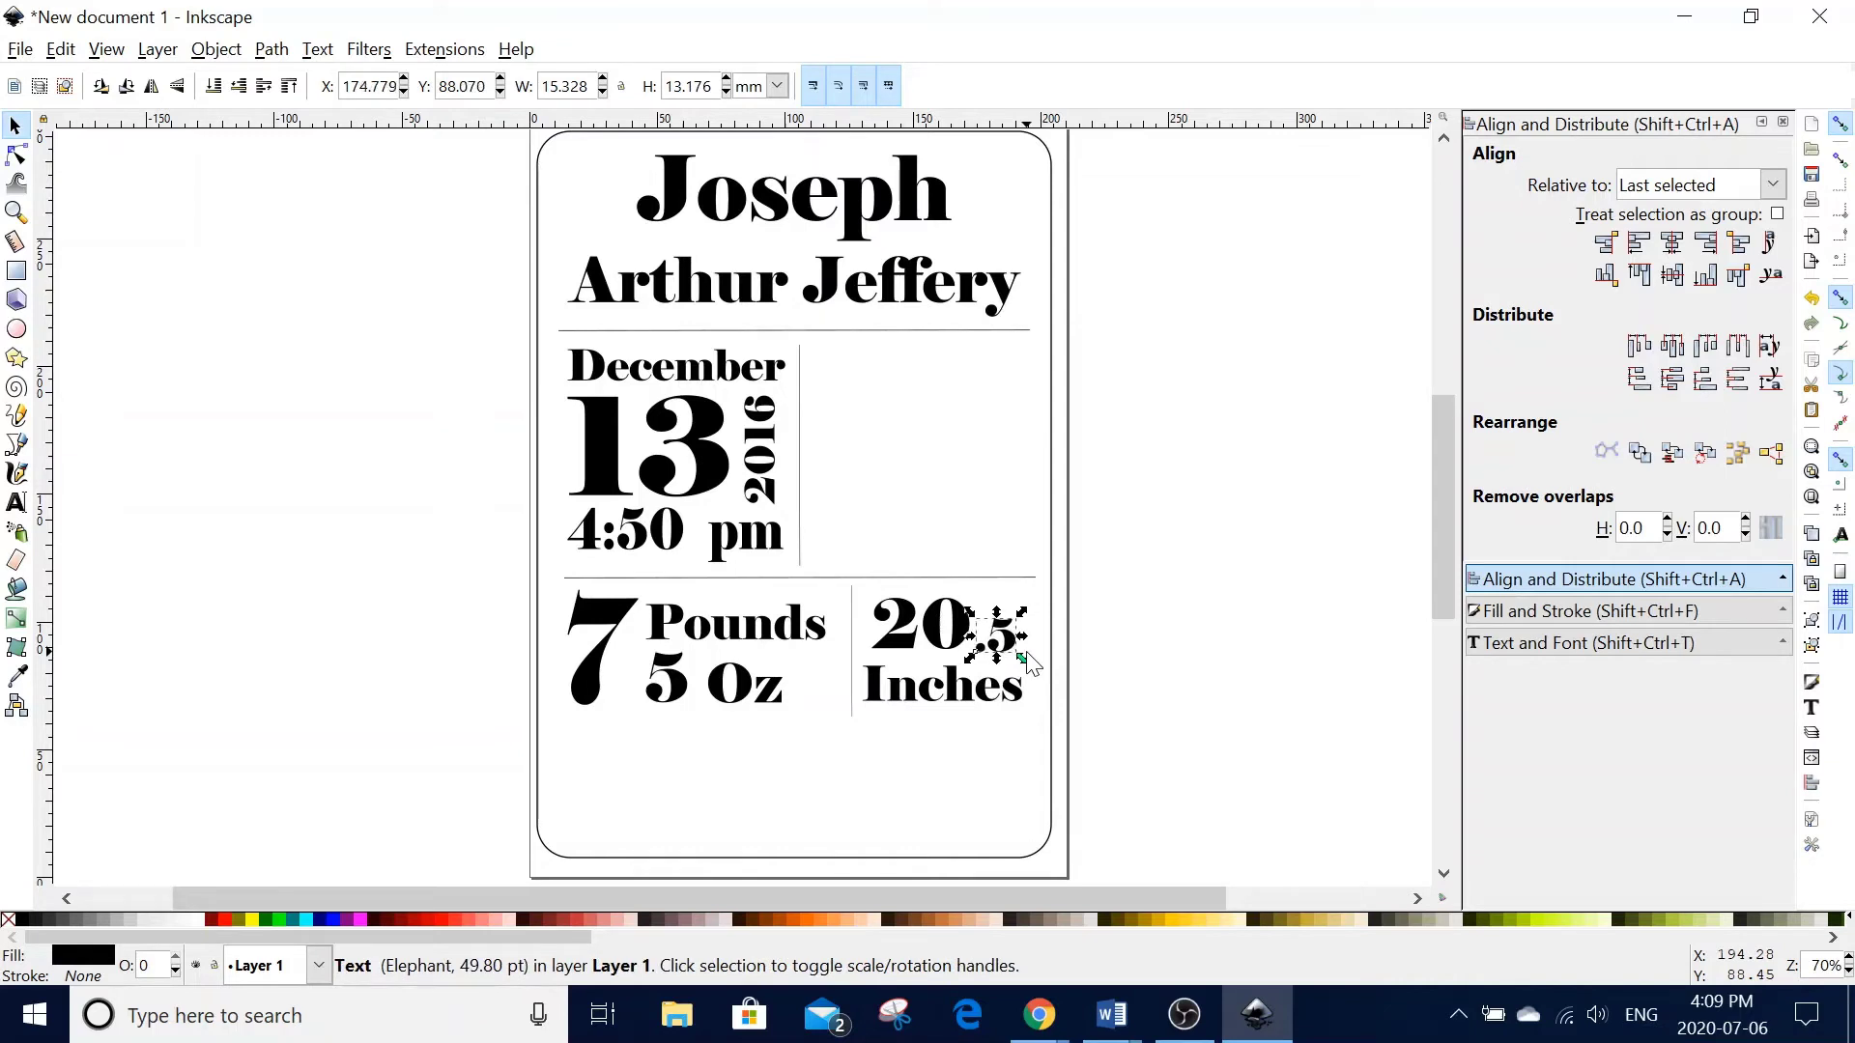
click(1247, 677)
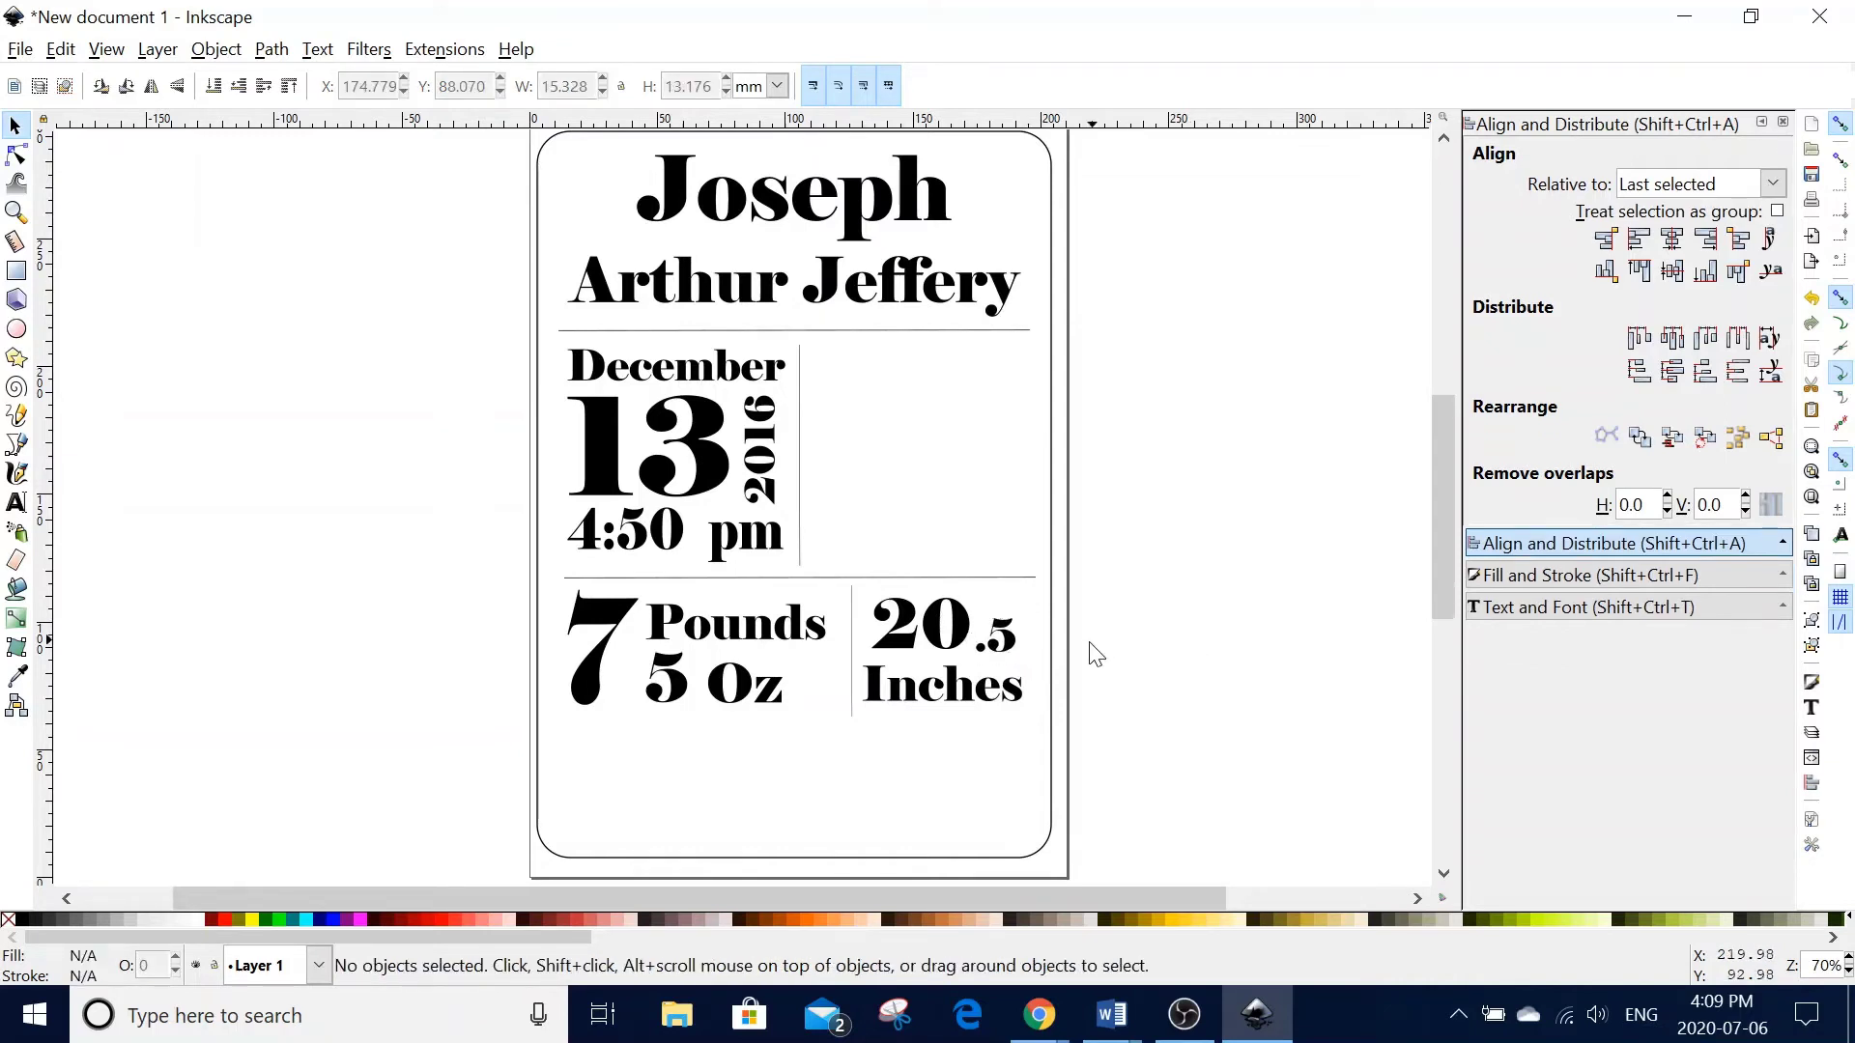
click(1010, 654)
key(Left)
key(Left)
key(Up)
key(Up)
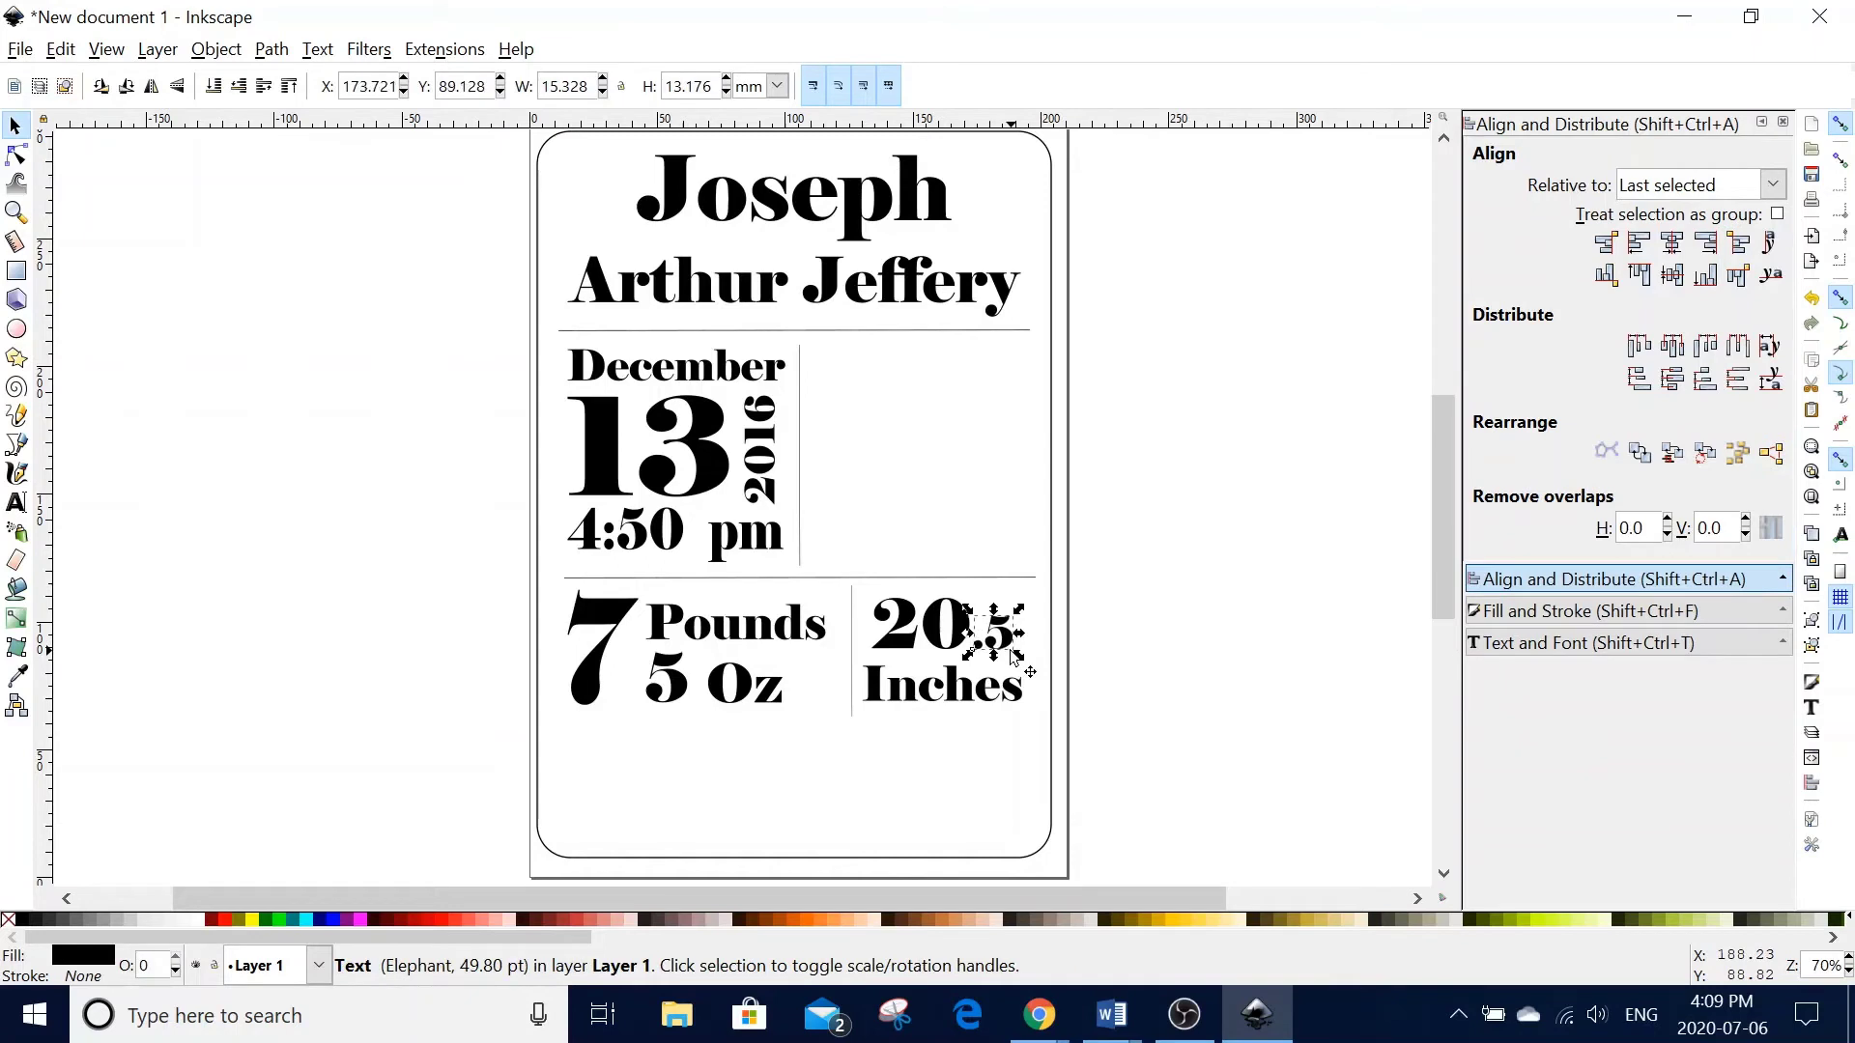
click(1105, 663)
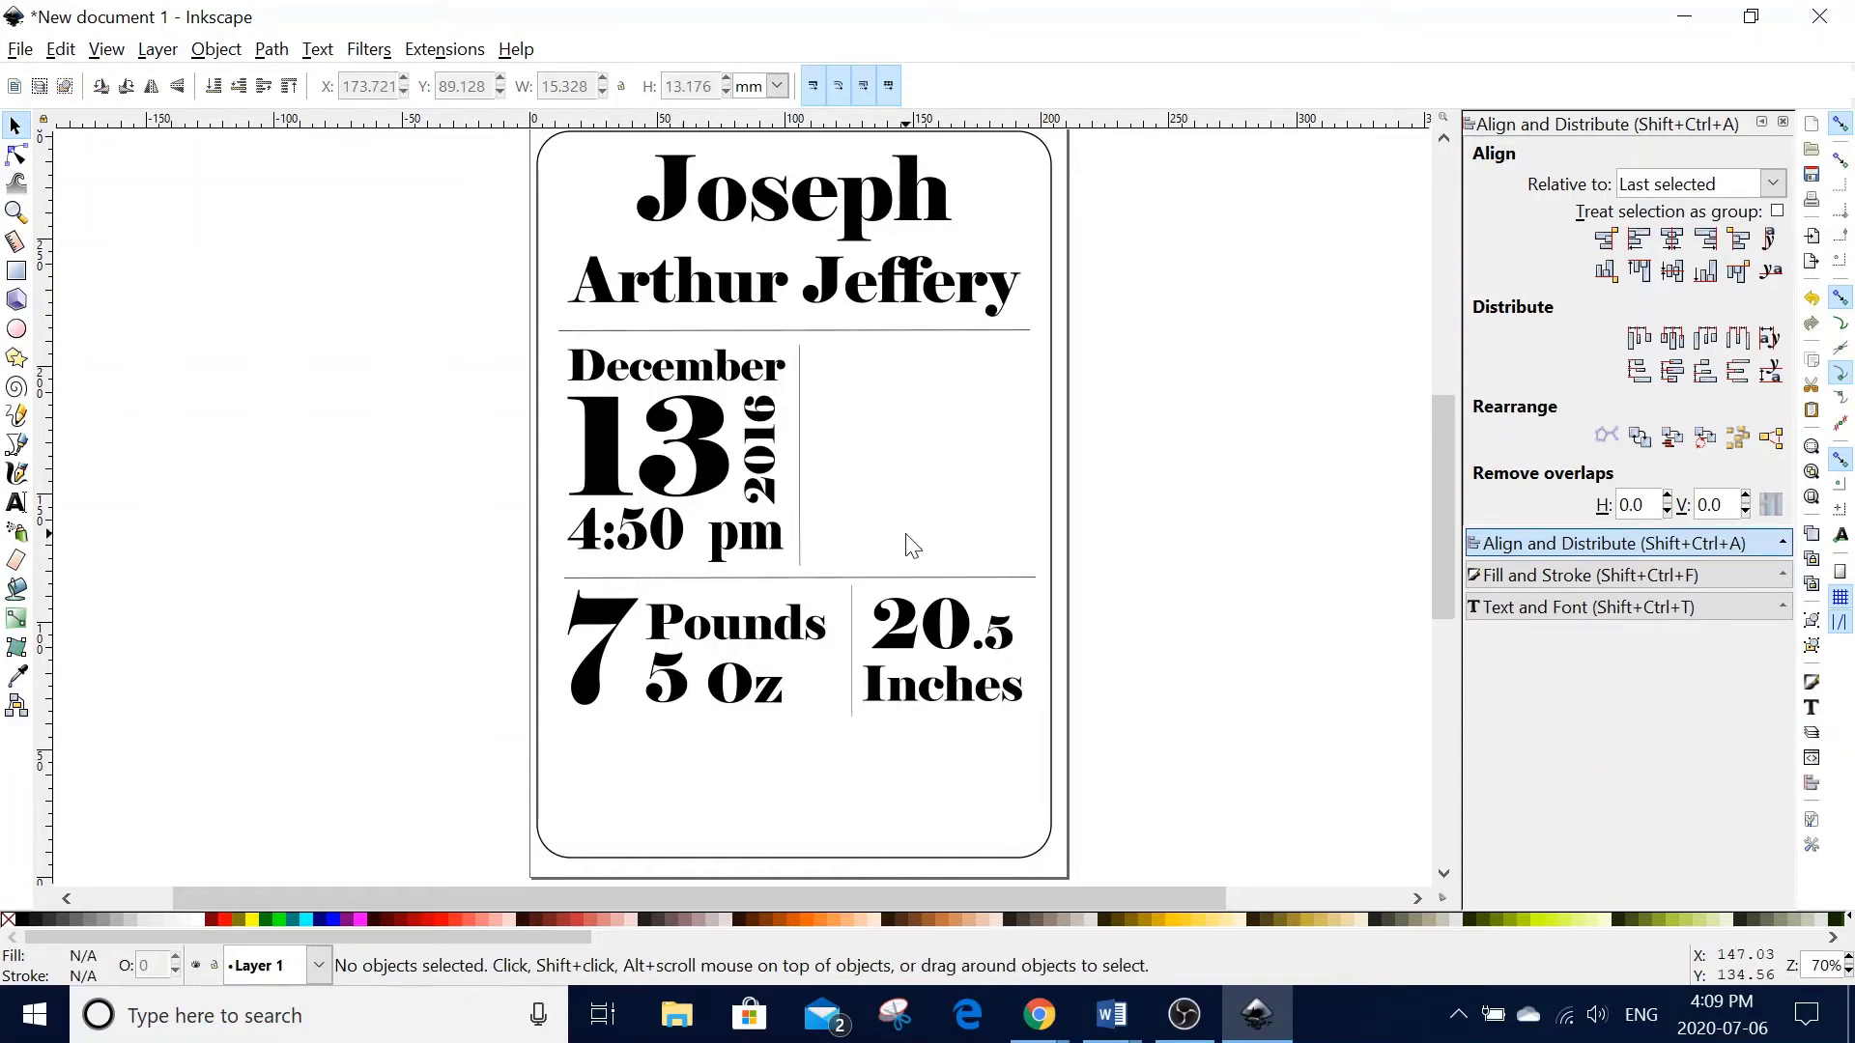
click(16, 503)
- Add 'Barrie, Ontario' beside 4:50 pm, enlarge it to 32.34 pt, and line it up
click(823, 539)
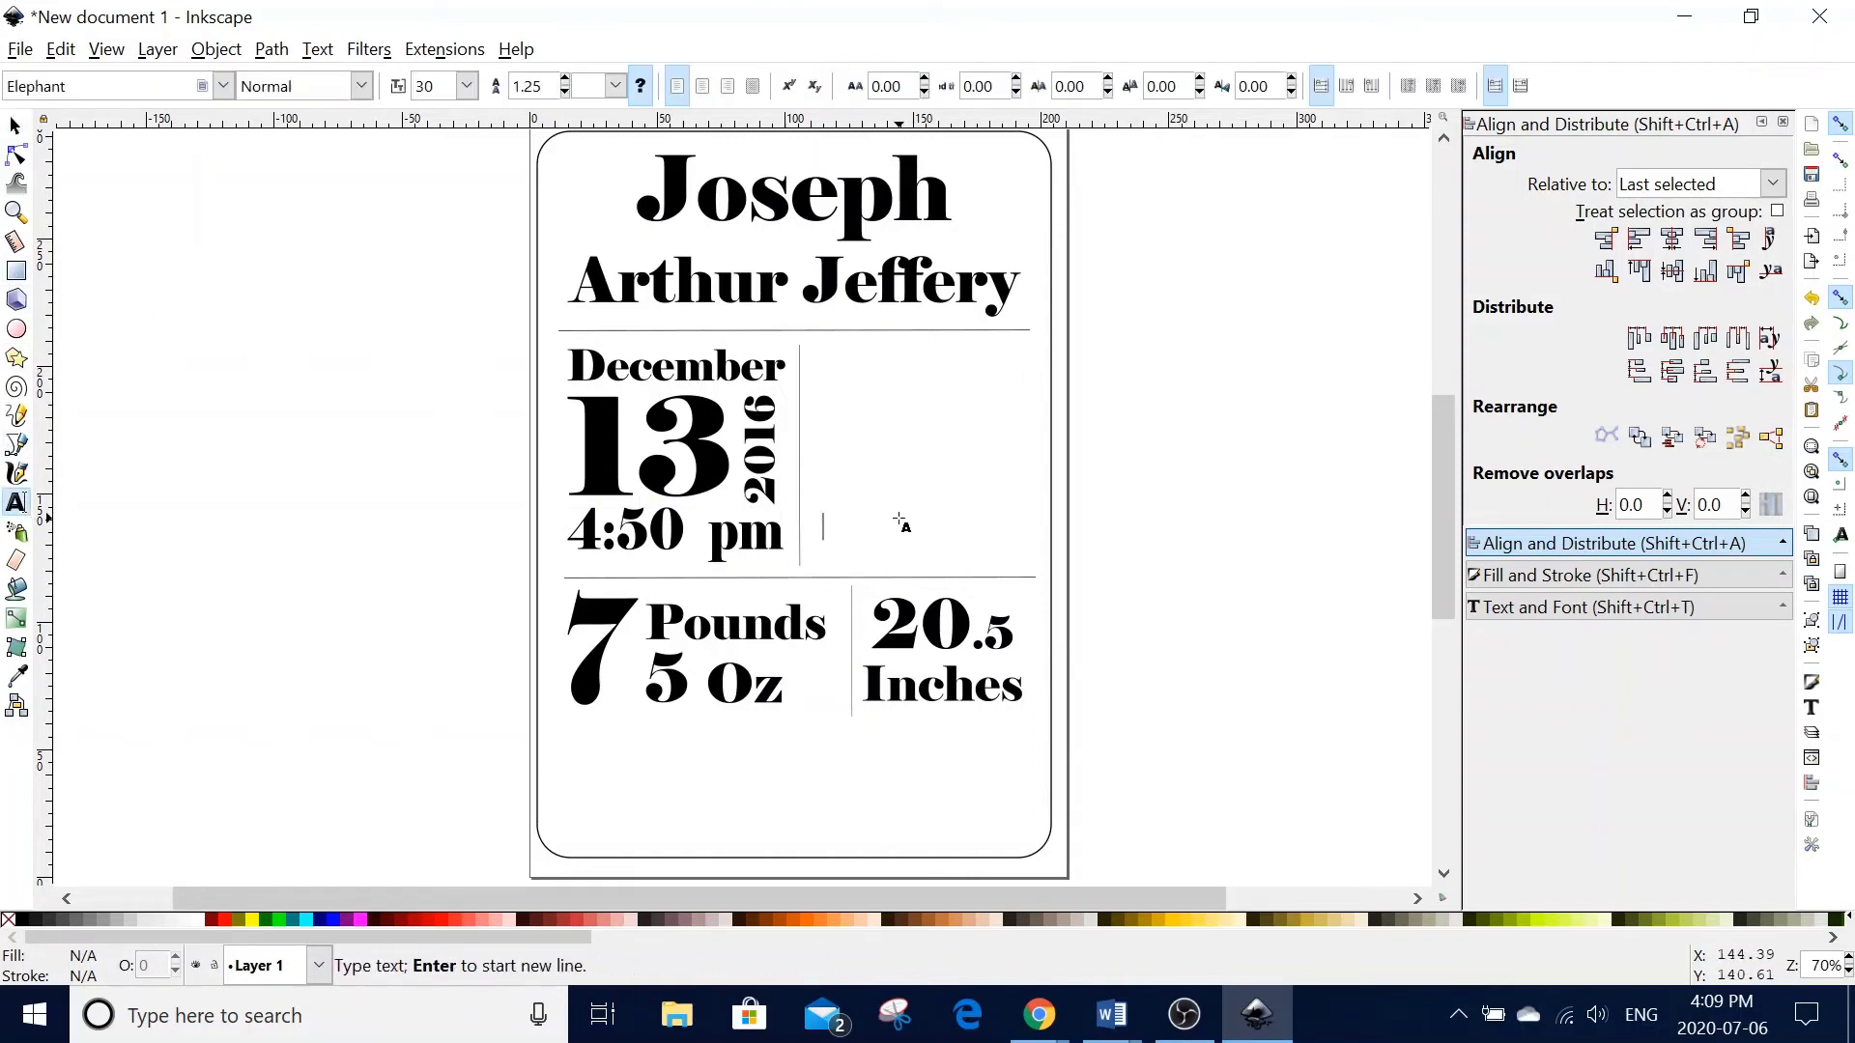
text(B)
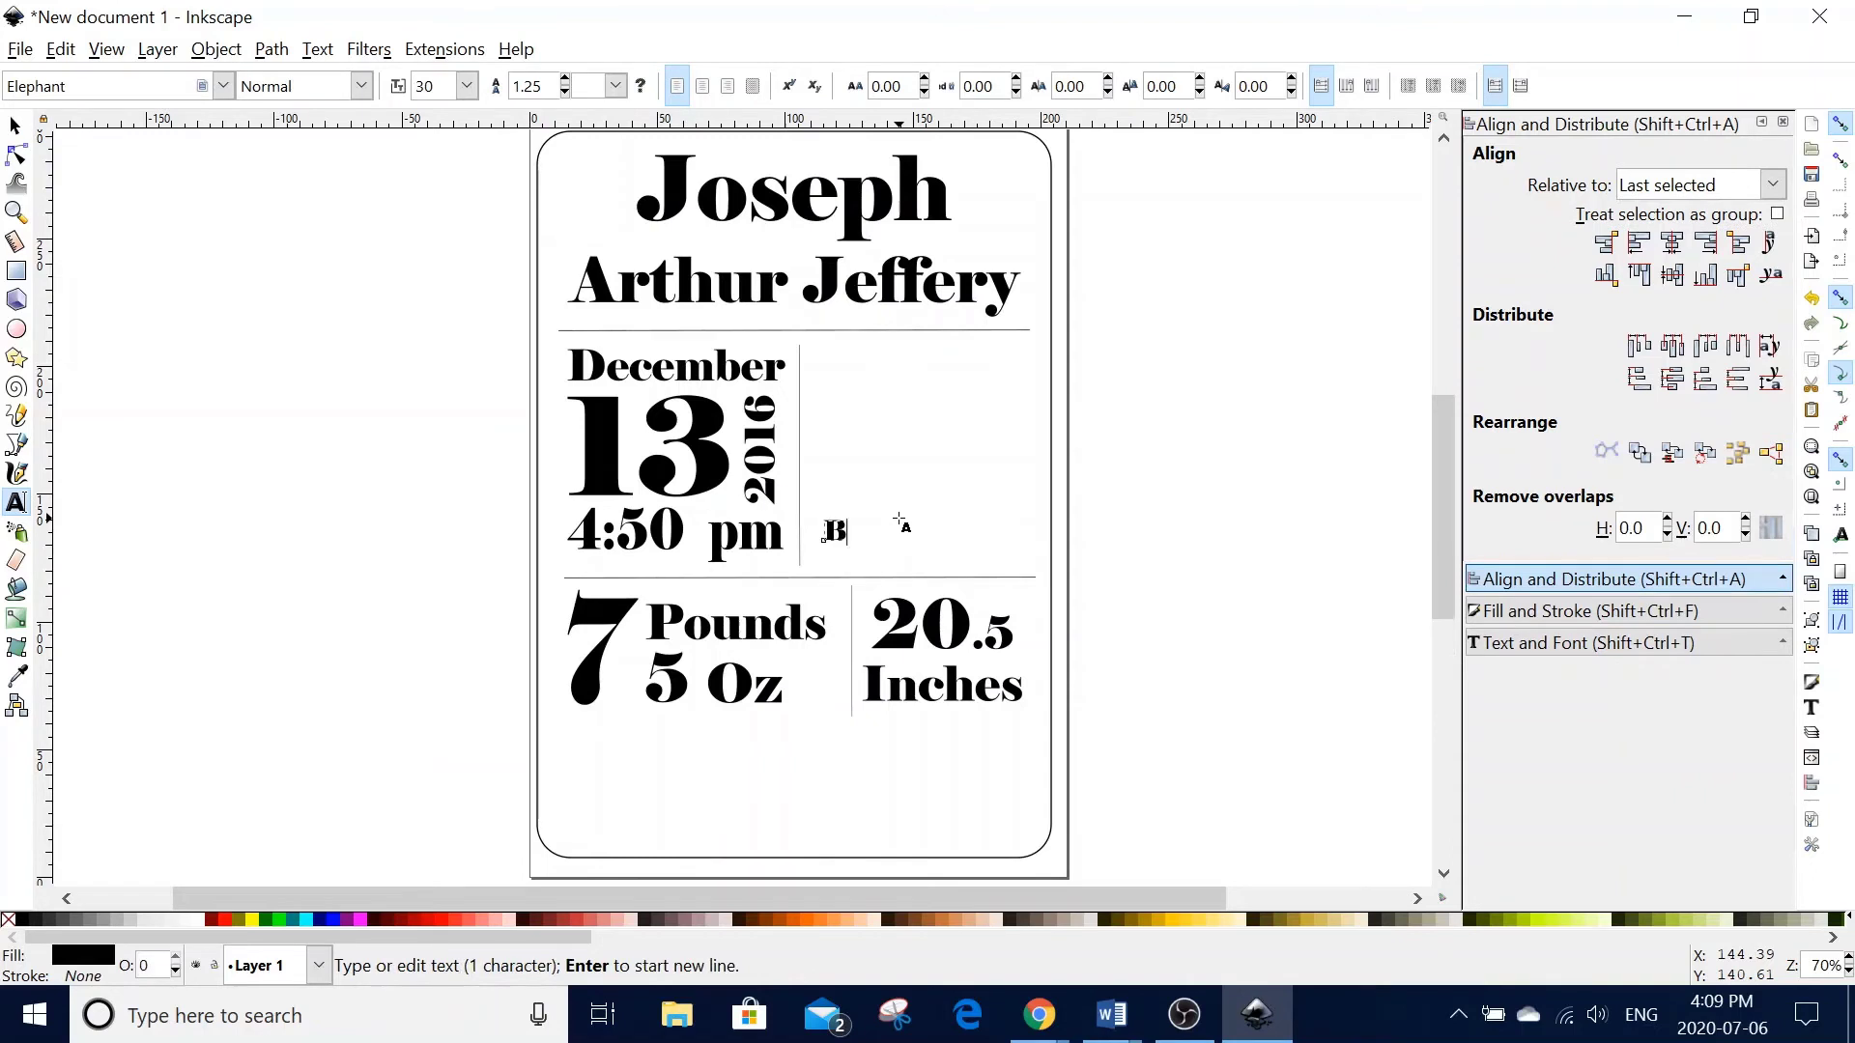
text(ar)
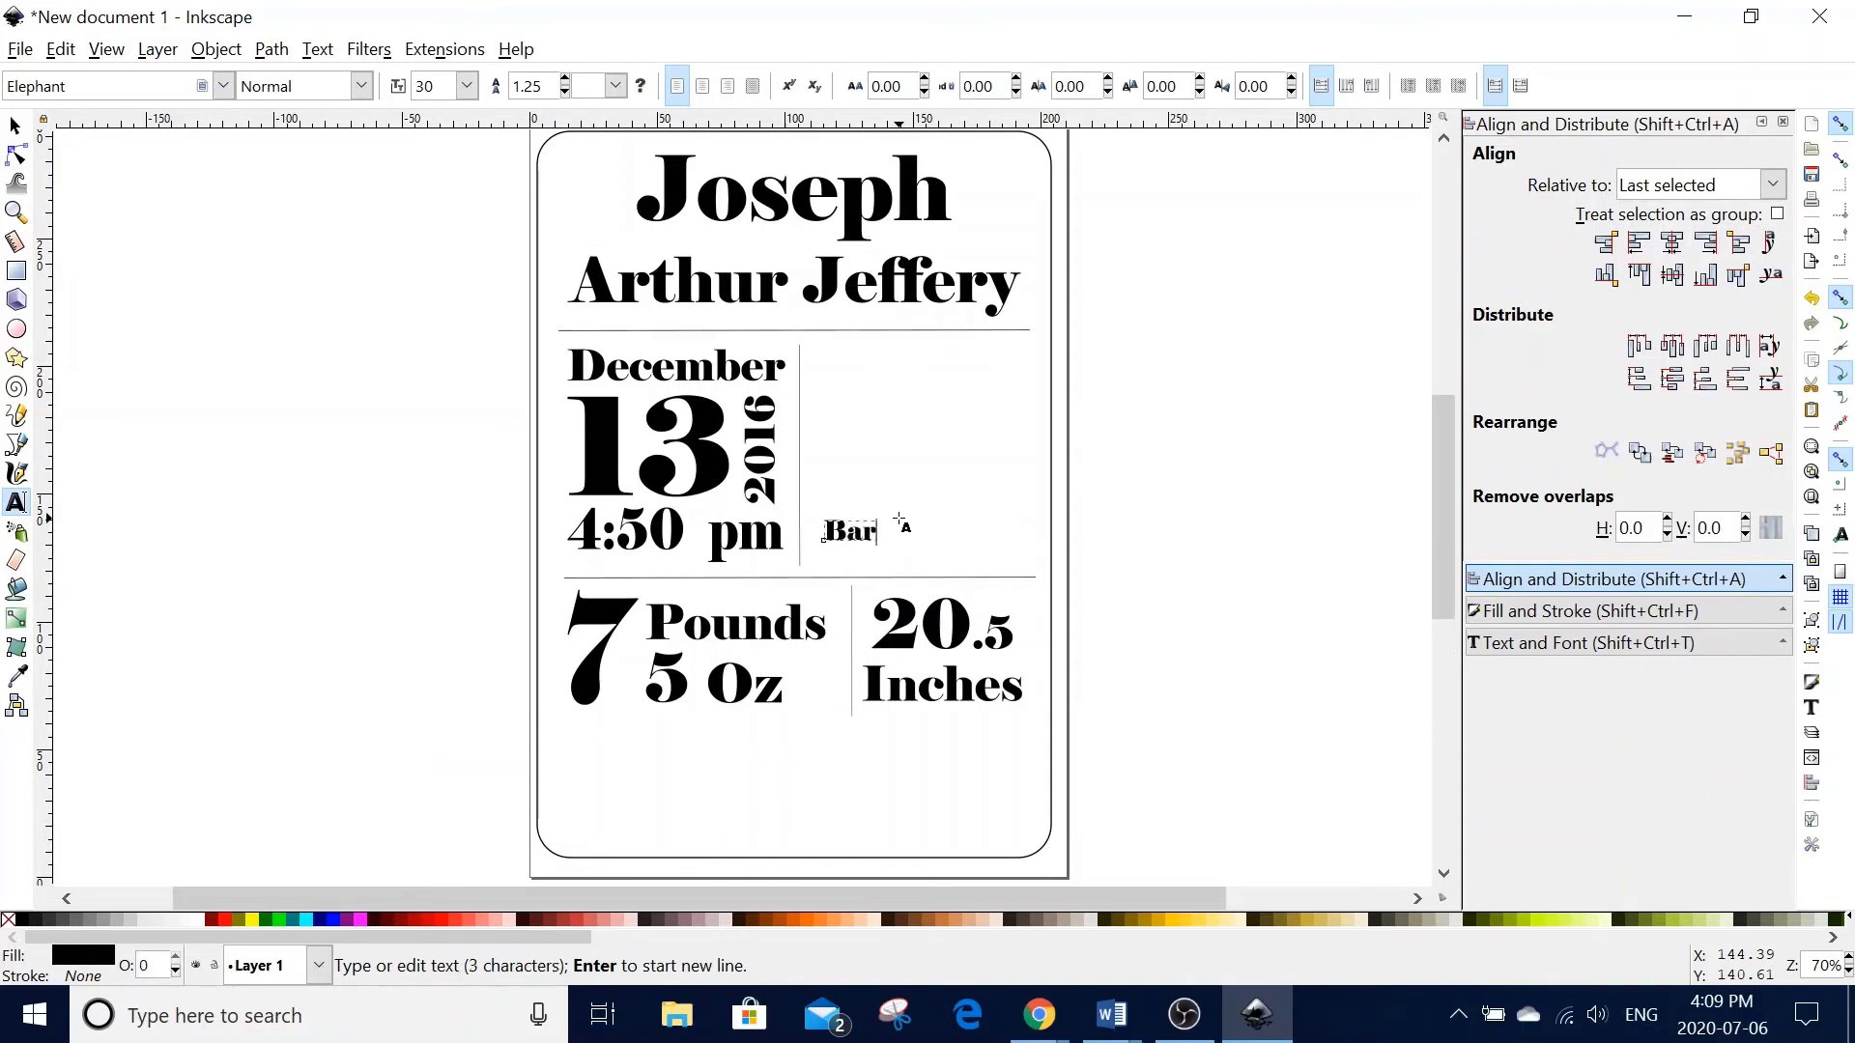
text(rie, Onta)
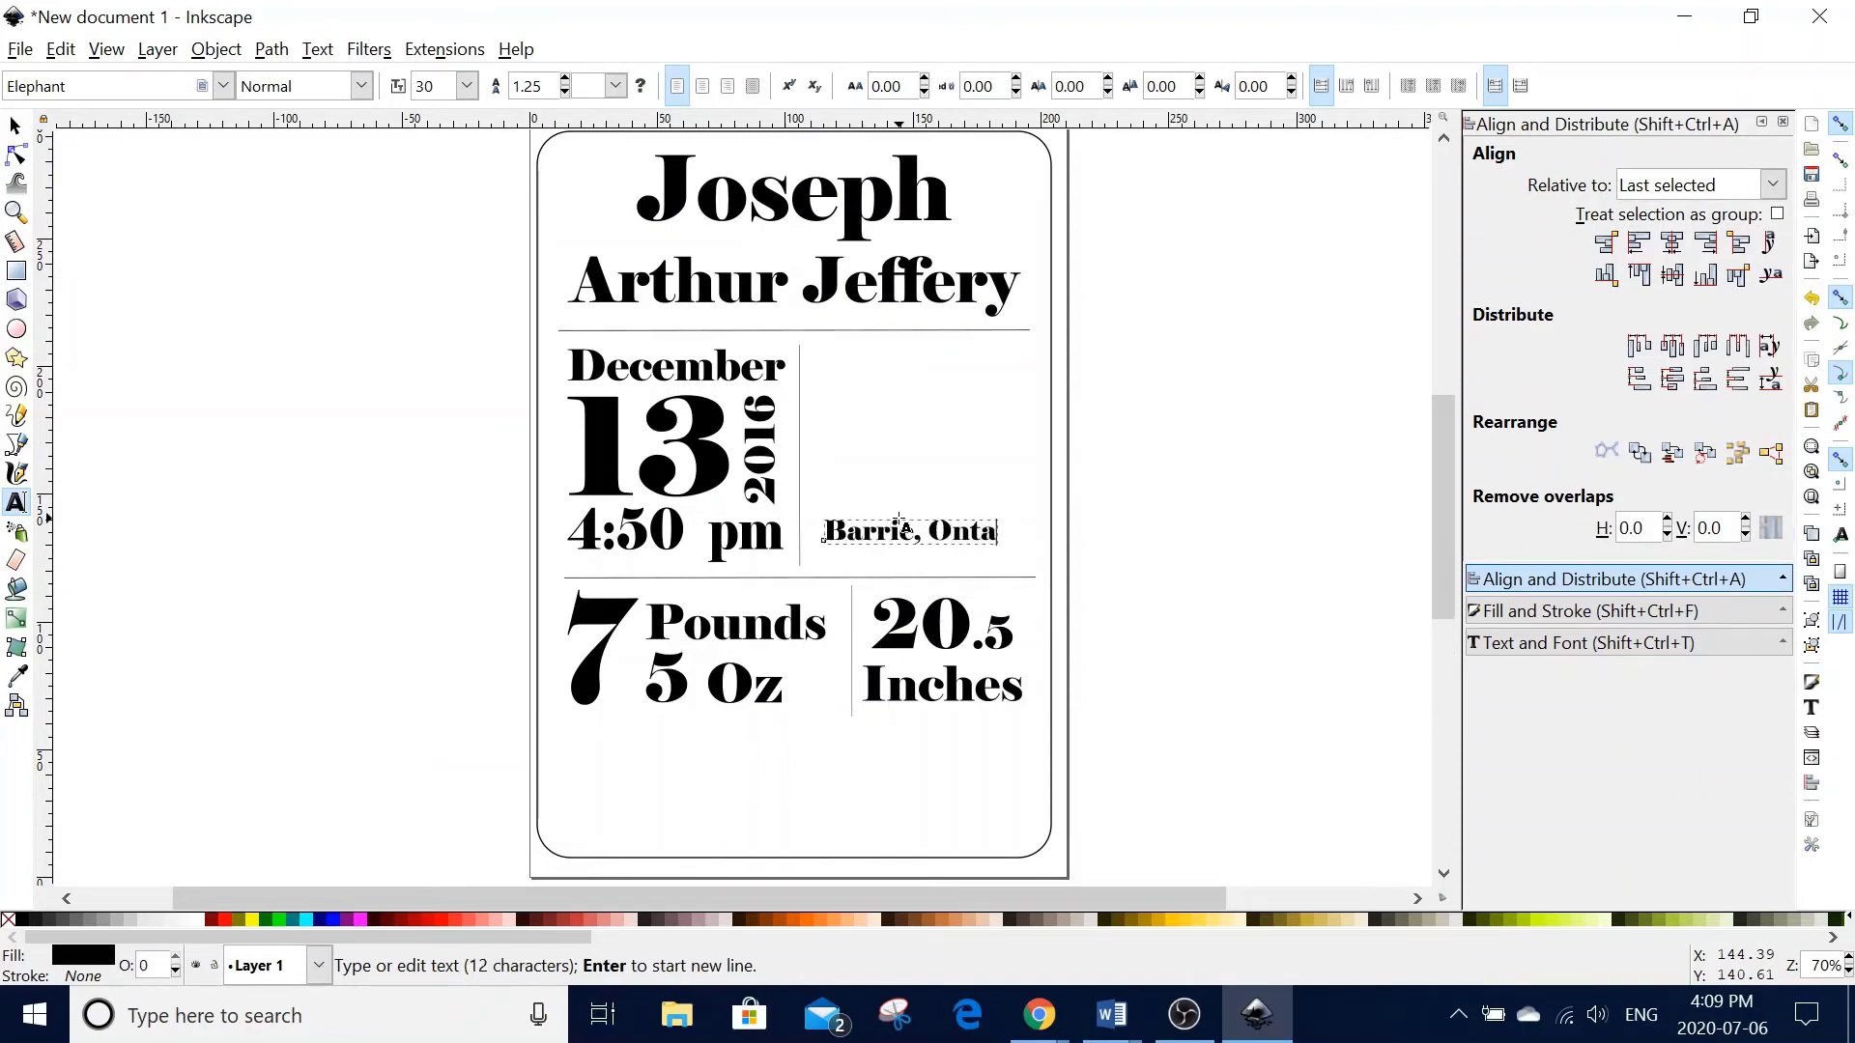
text(rio)
click(14, 128)
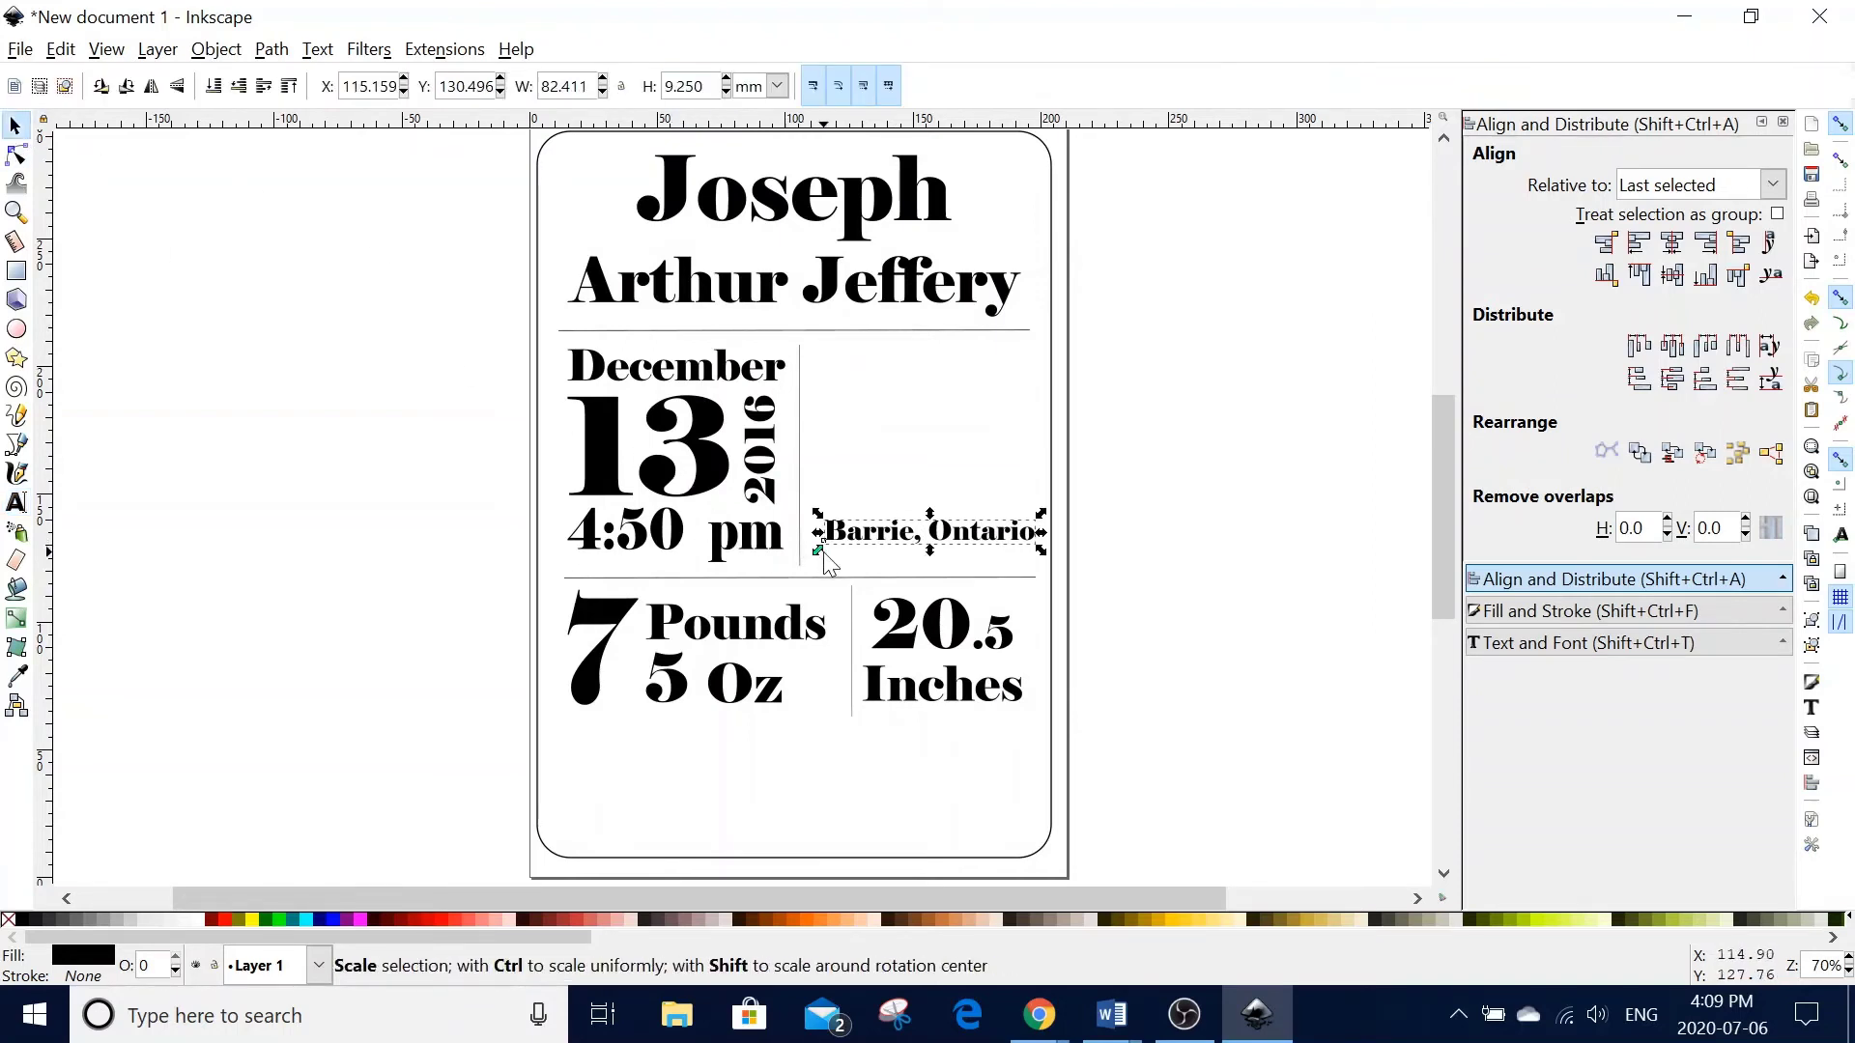
drag(825, 554, 806, 558)
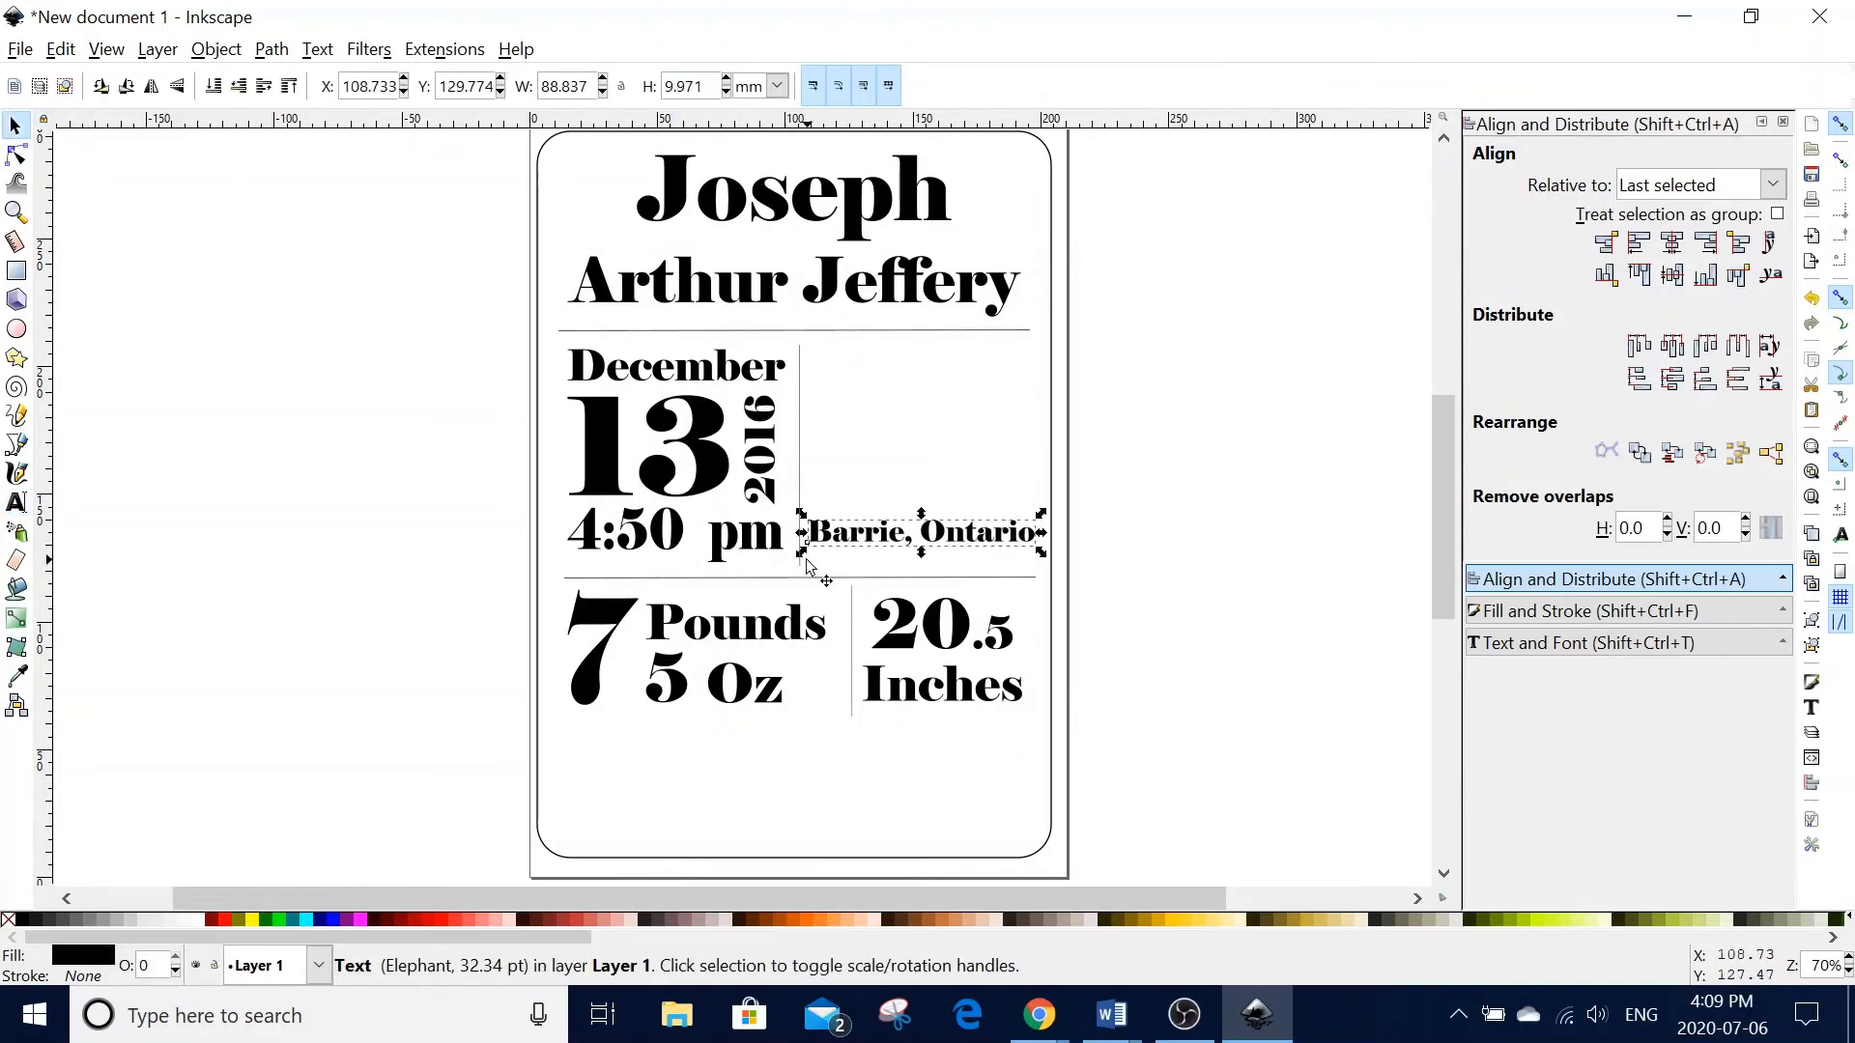
key(Down)
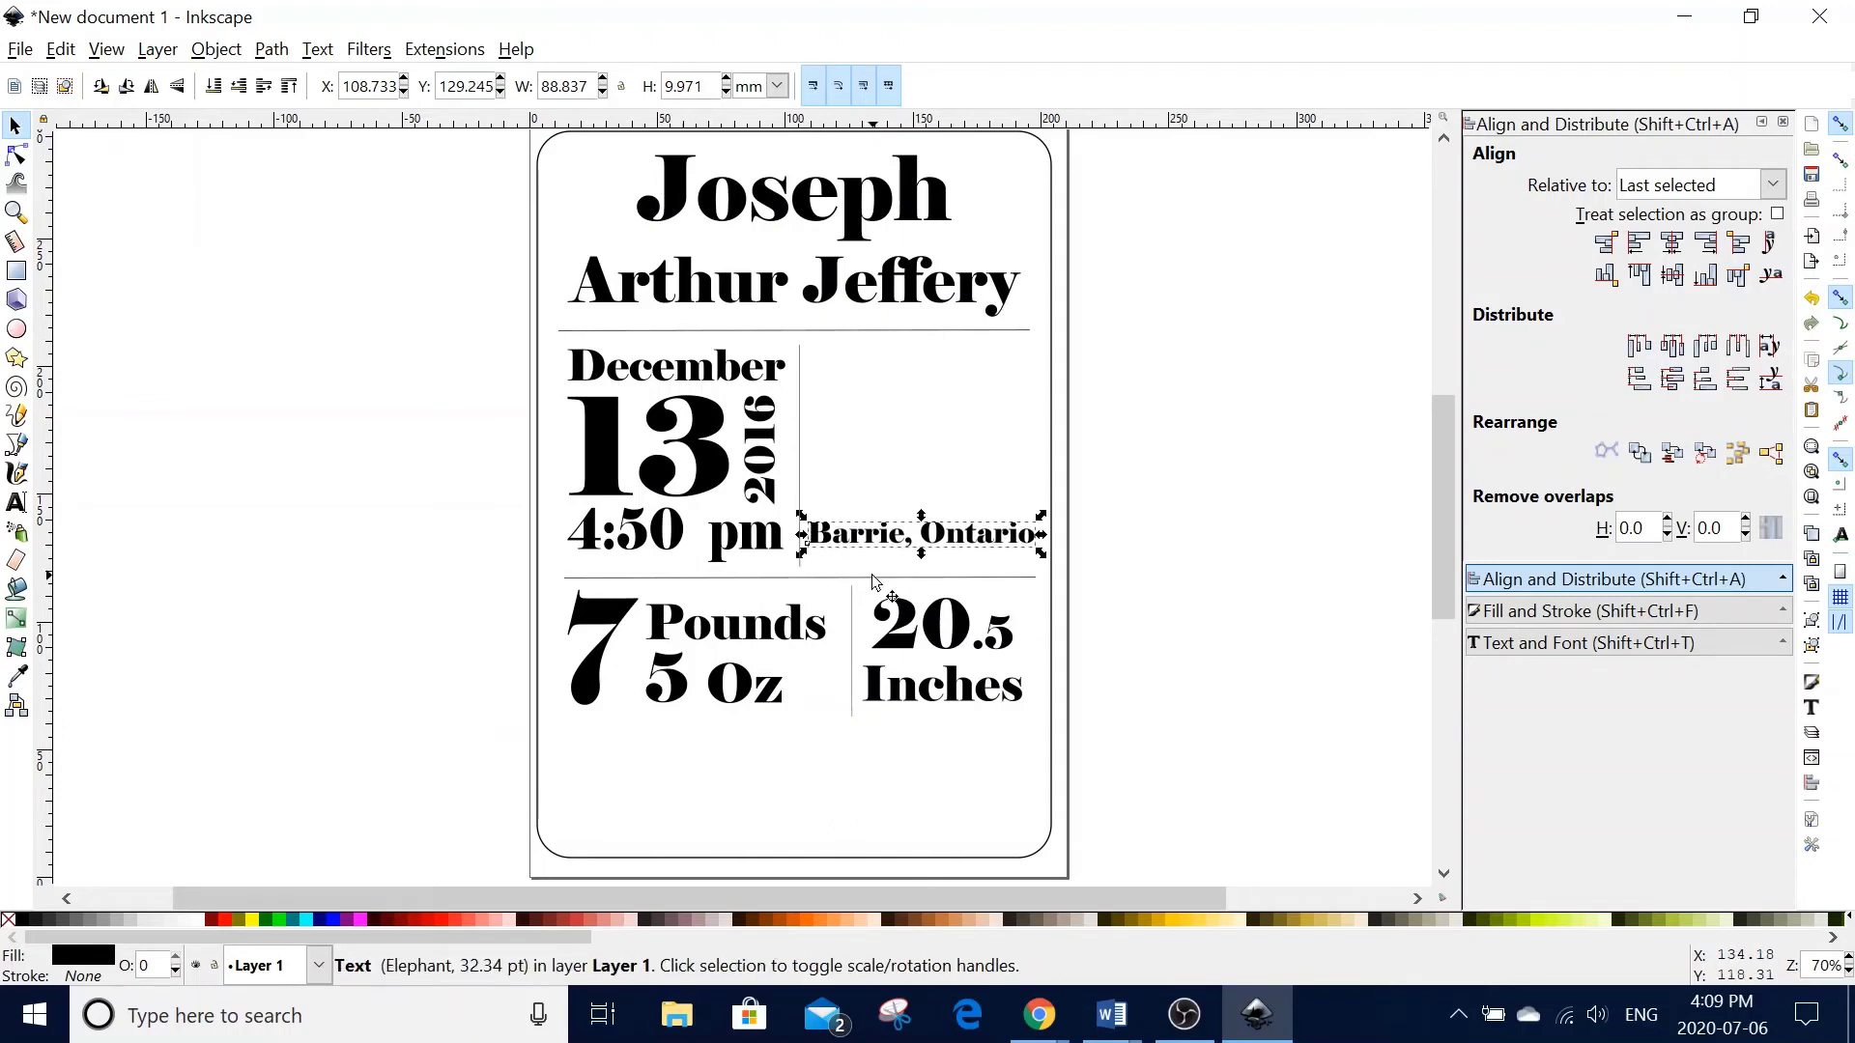
key(Down)
key(Down)
key(Down)
key(Down)
key(Down)
key(Up)
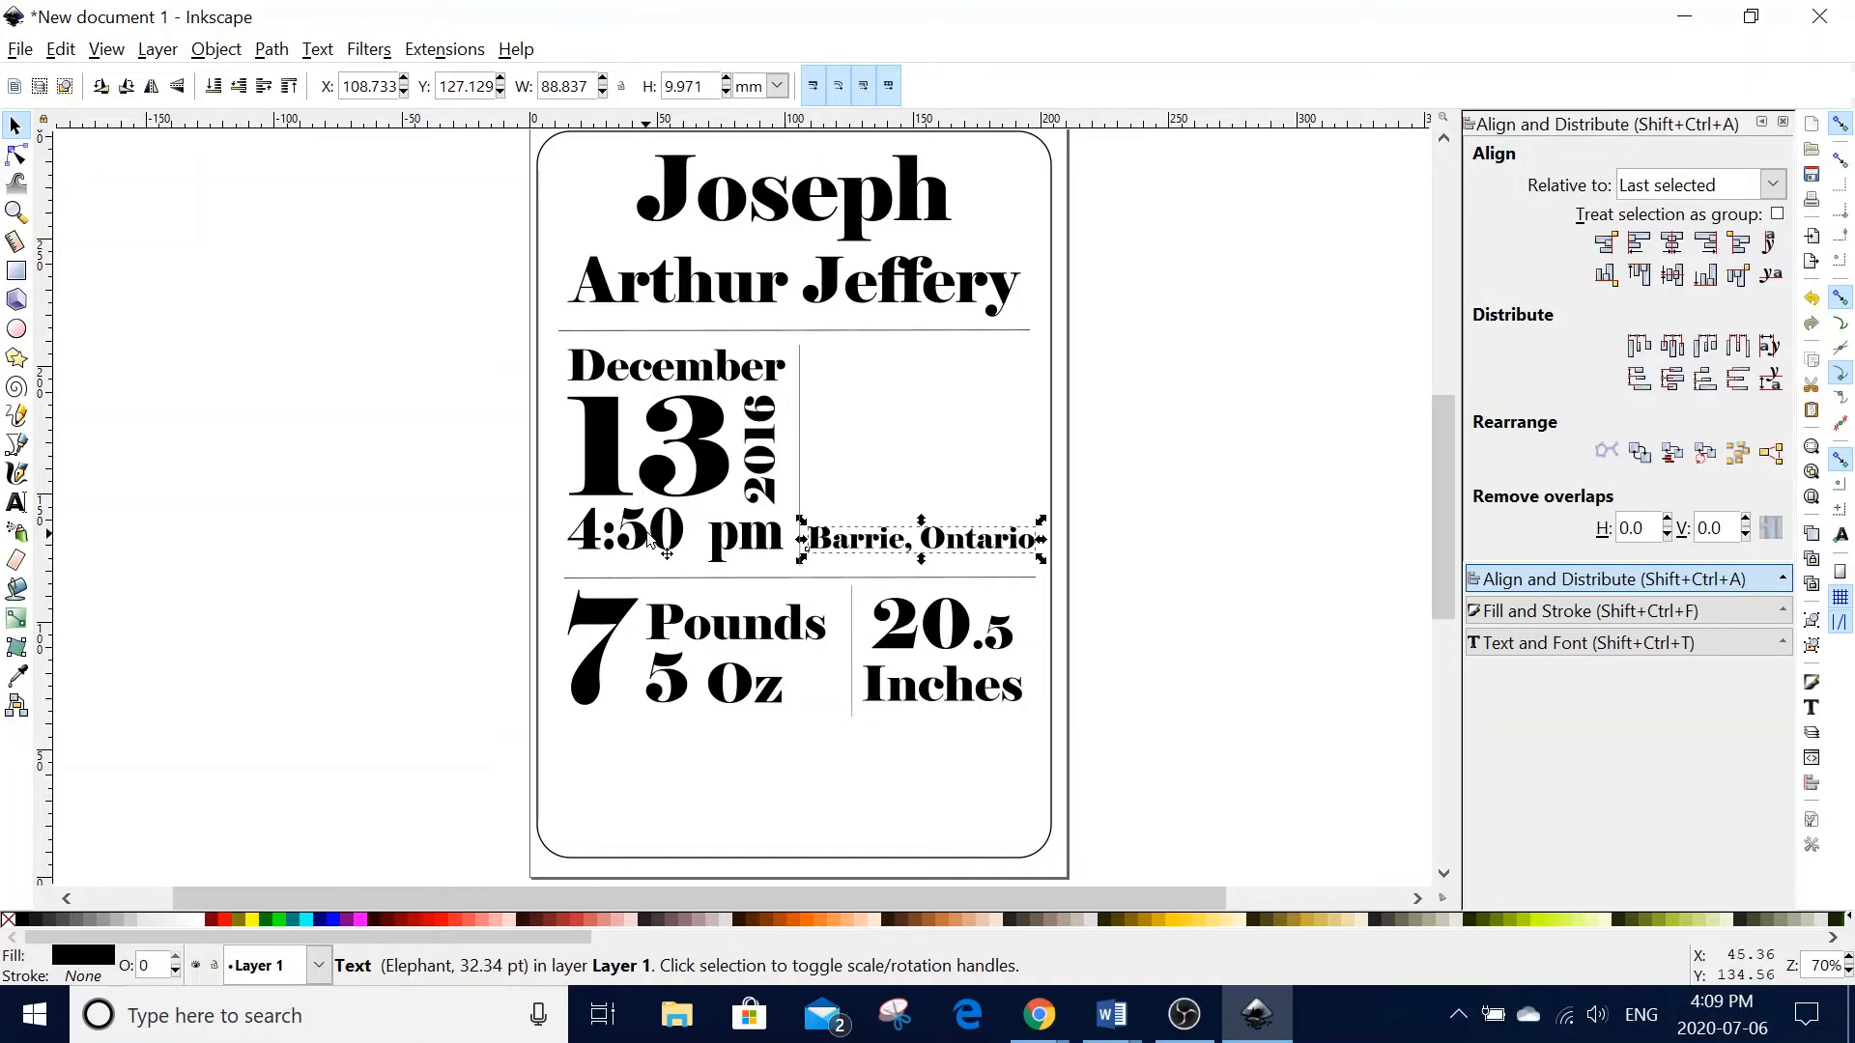
click(1137, 552)
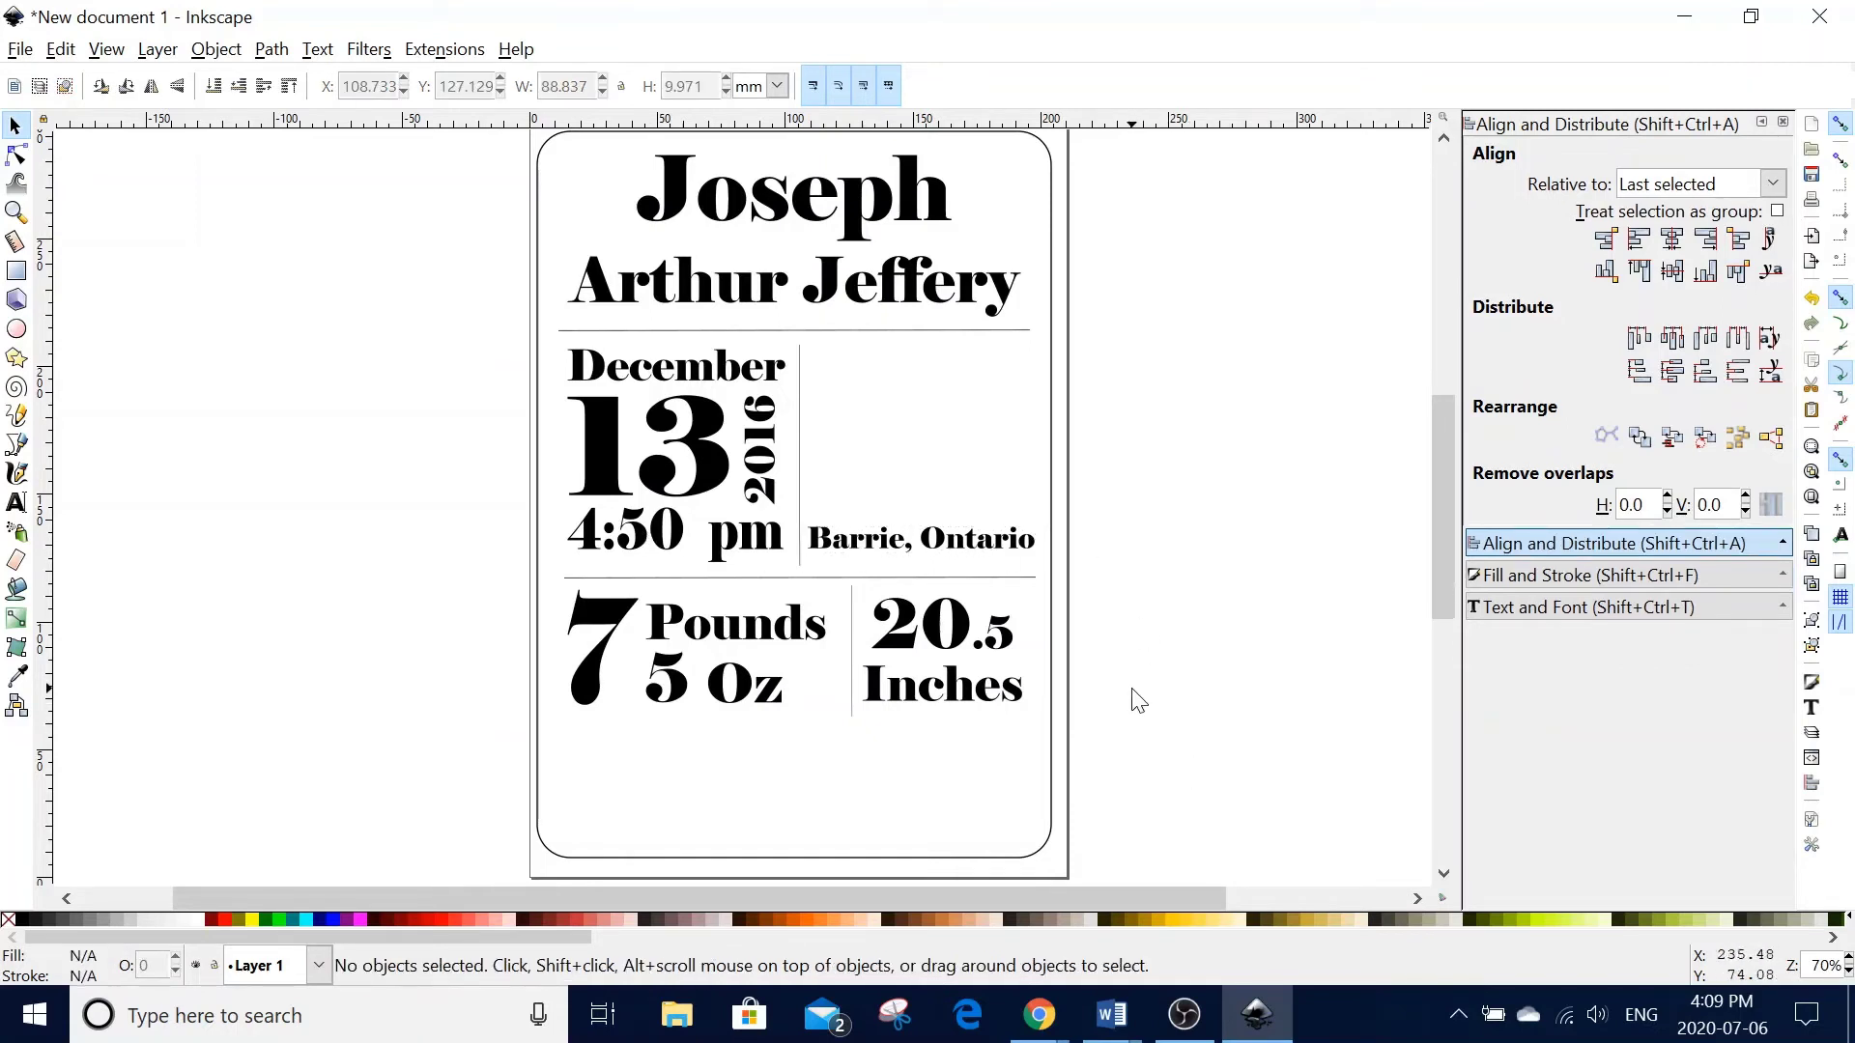
scroll(1139, 700, up, 1)
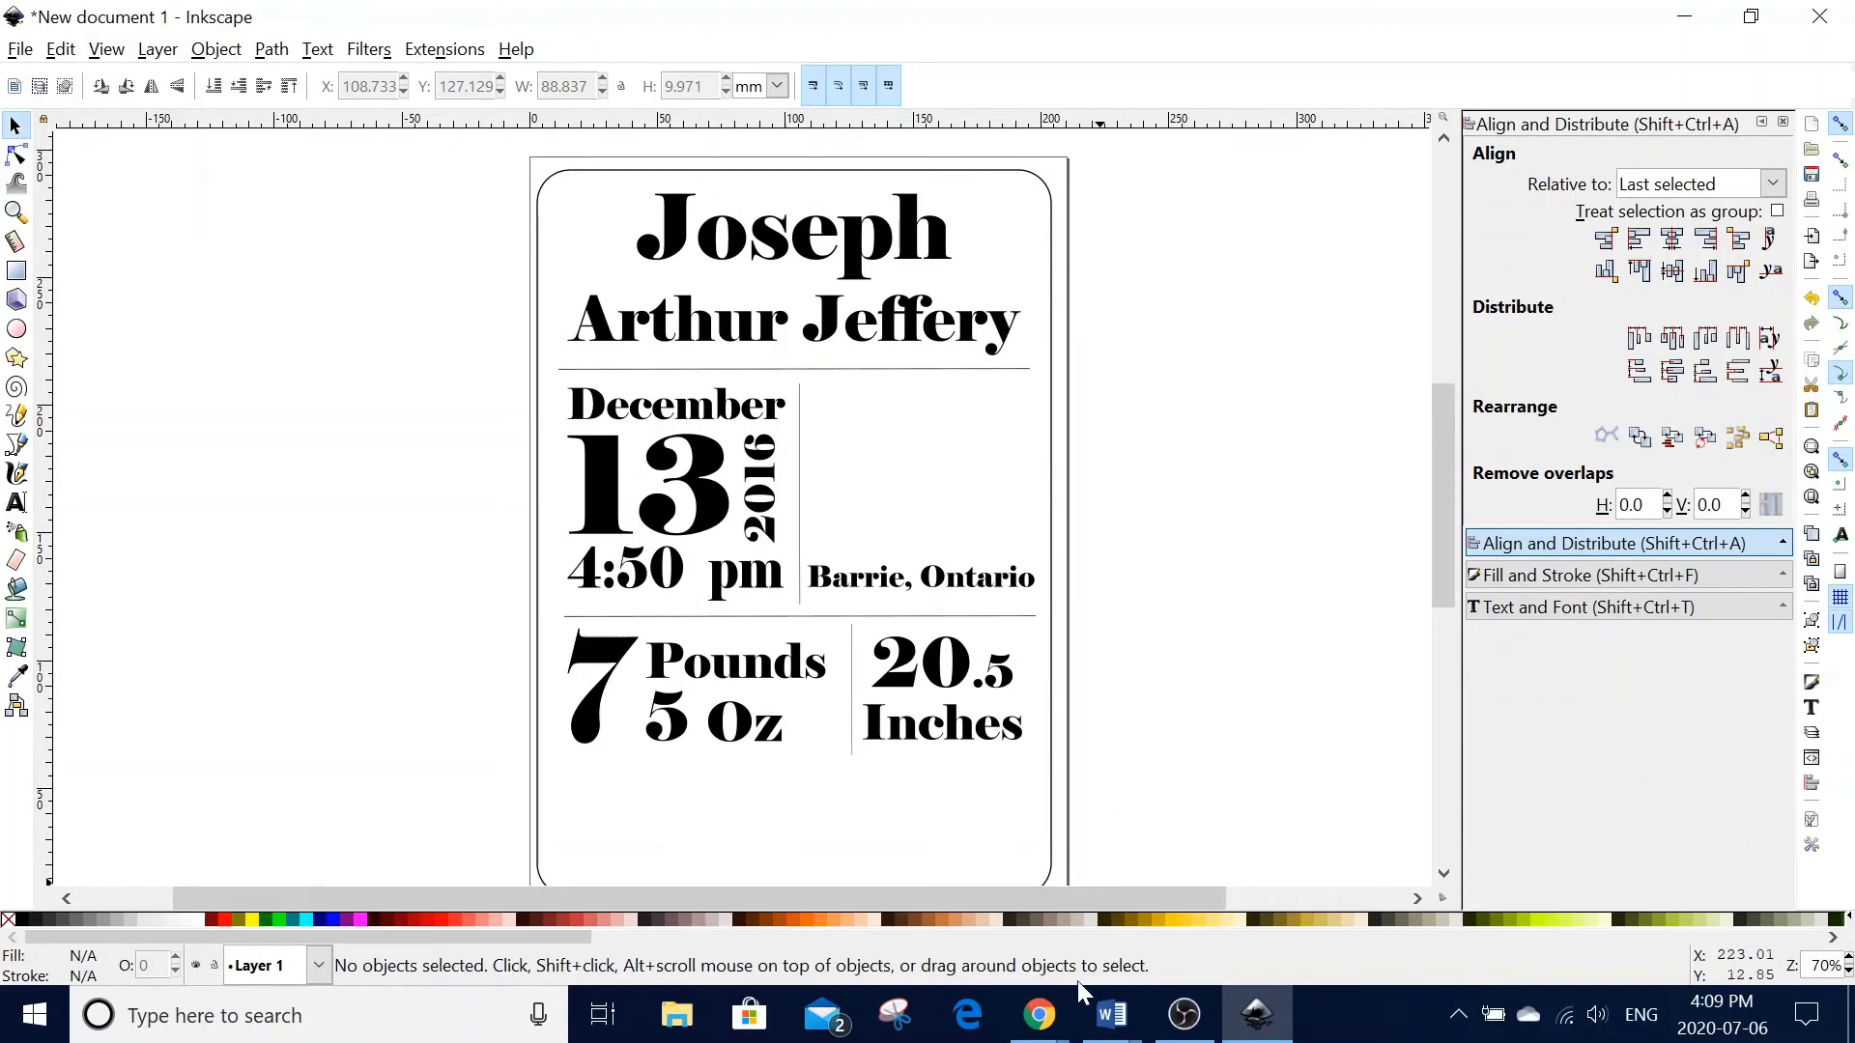
- Search Google Images for black-and-white 'baby monkey clipart' and preview the Adorable Baby Monkey Sticker
mouse_move(1039, 1015)
click(1283, 926)
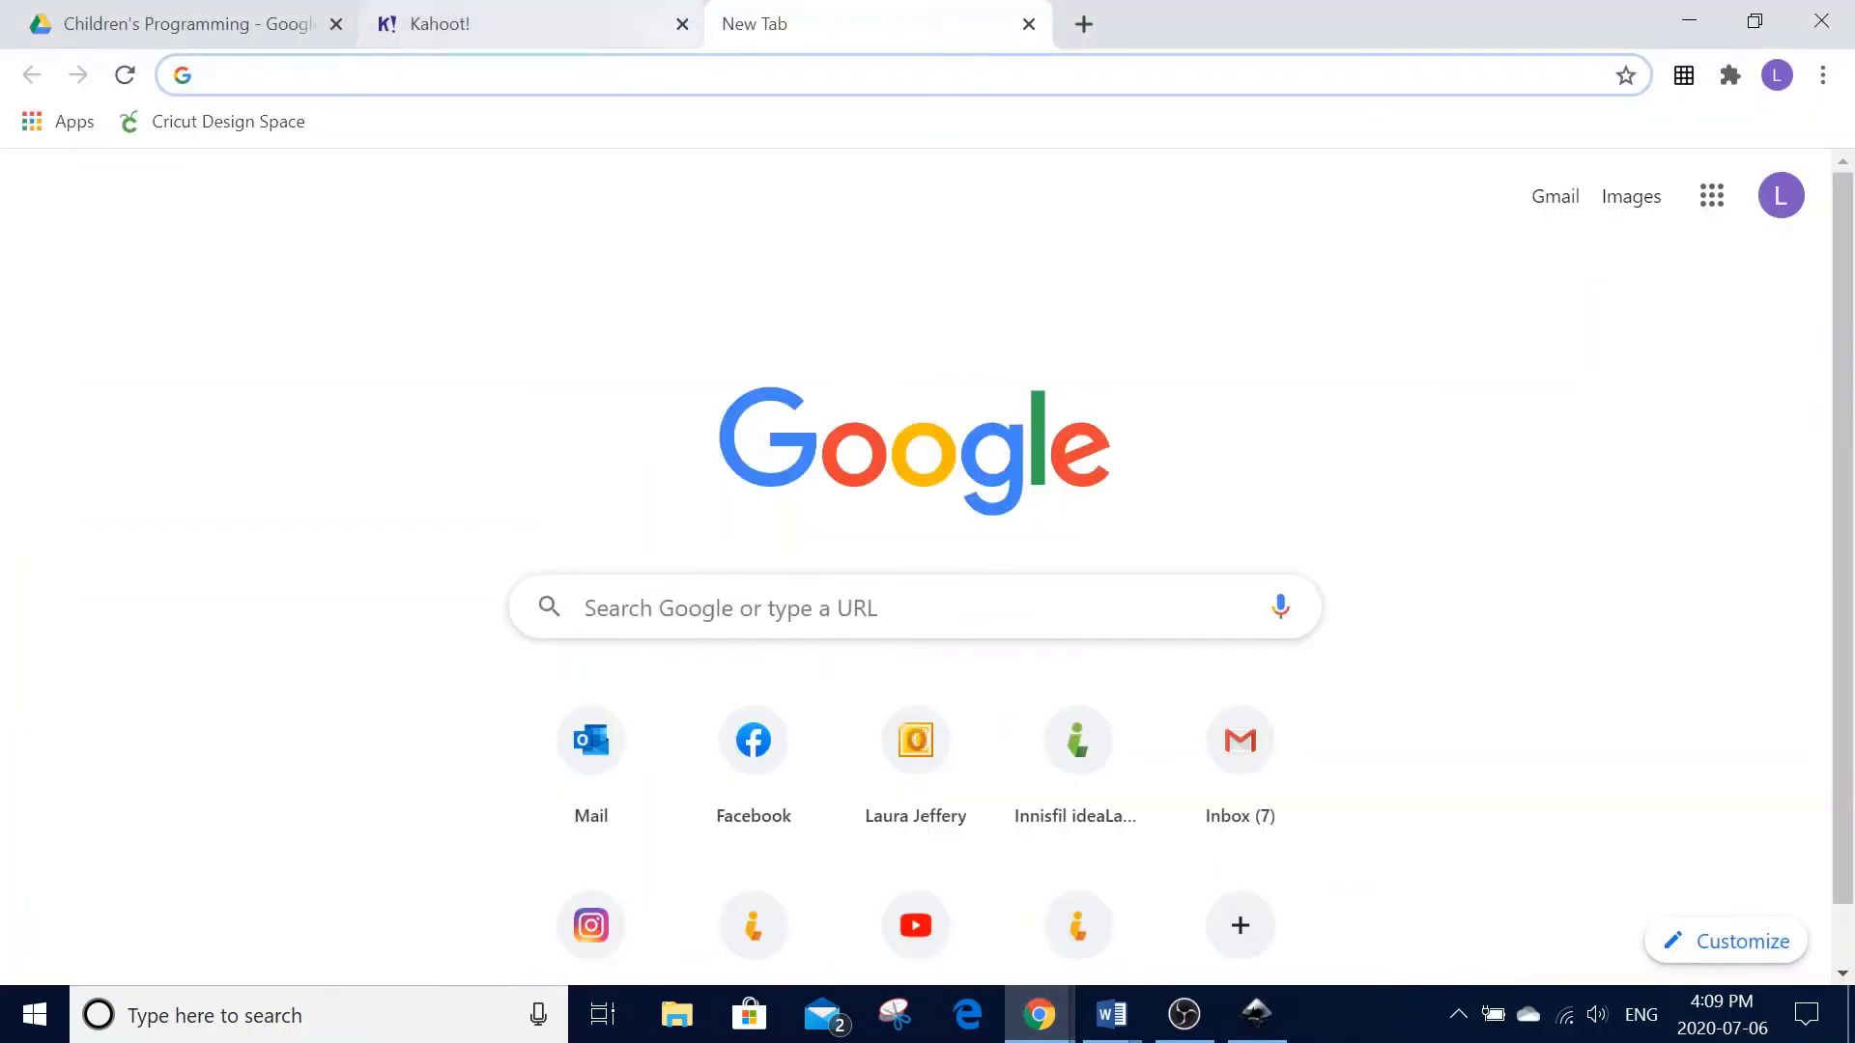
text(bab)
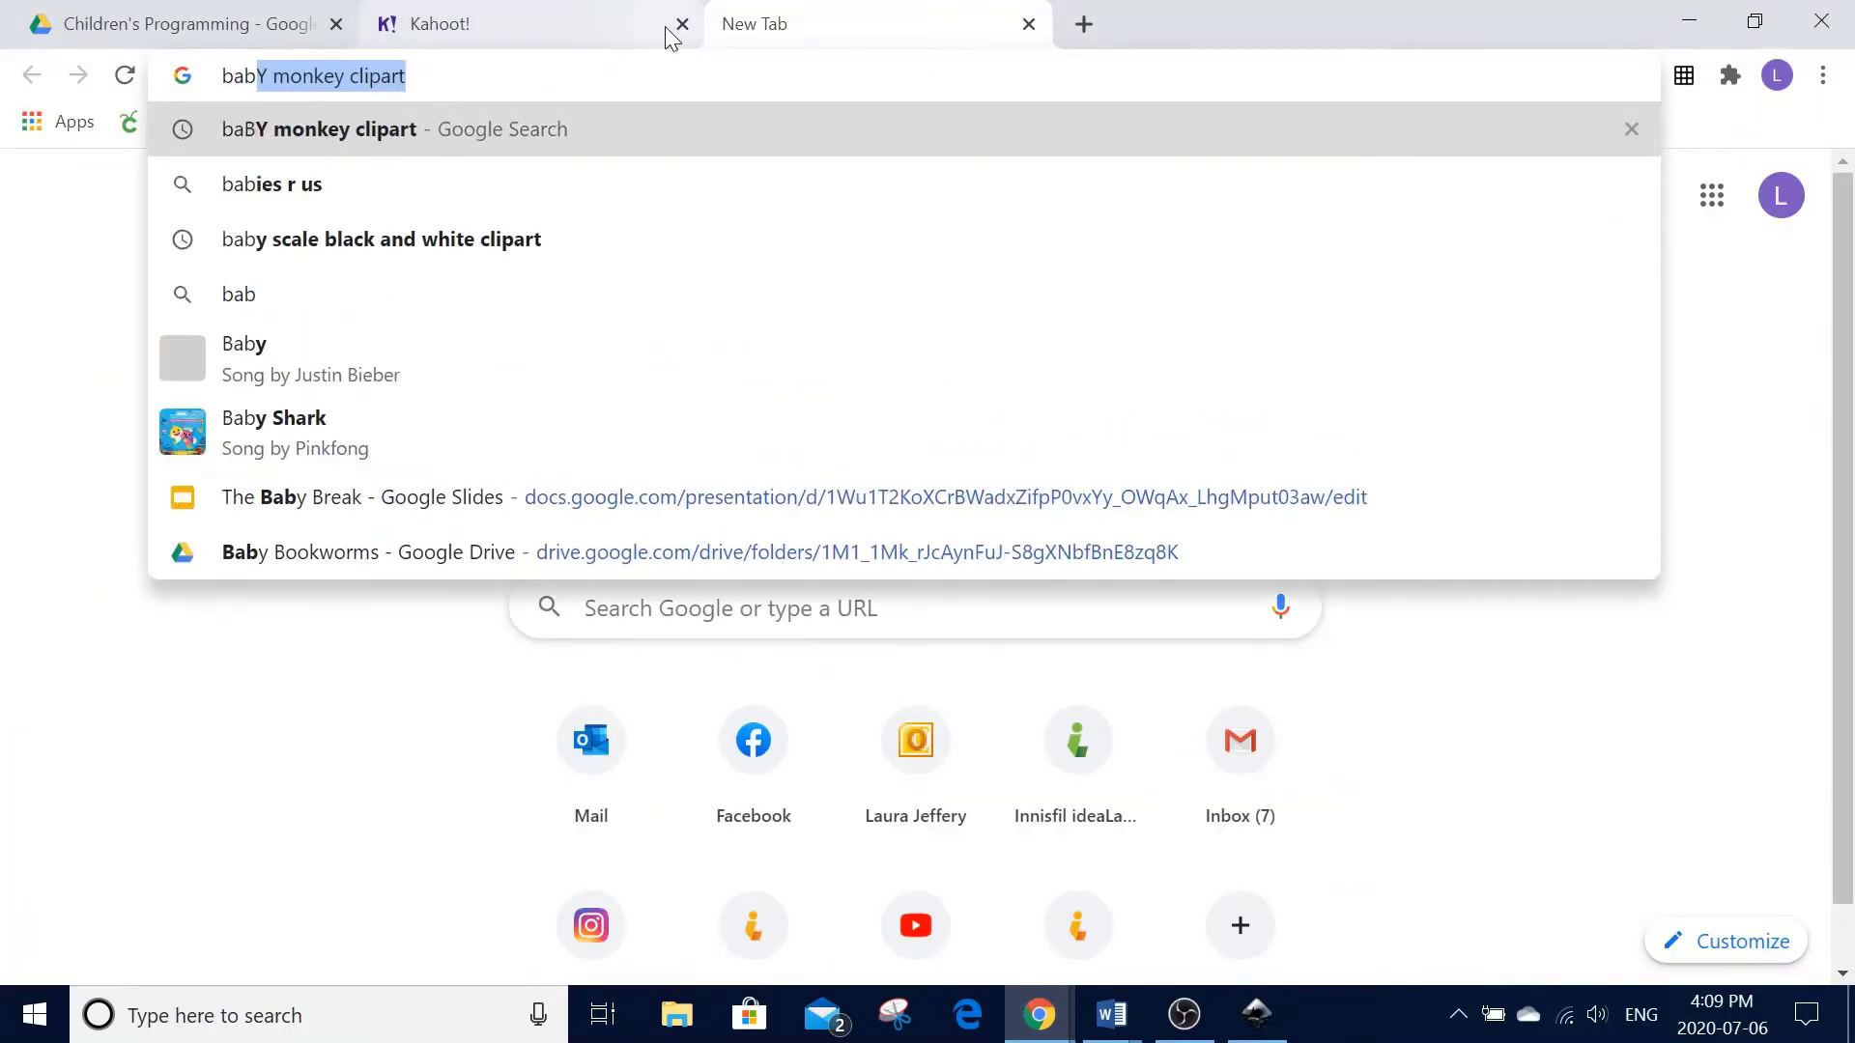
text(y monkey )
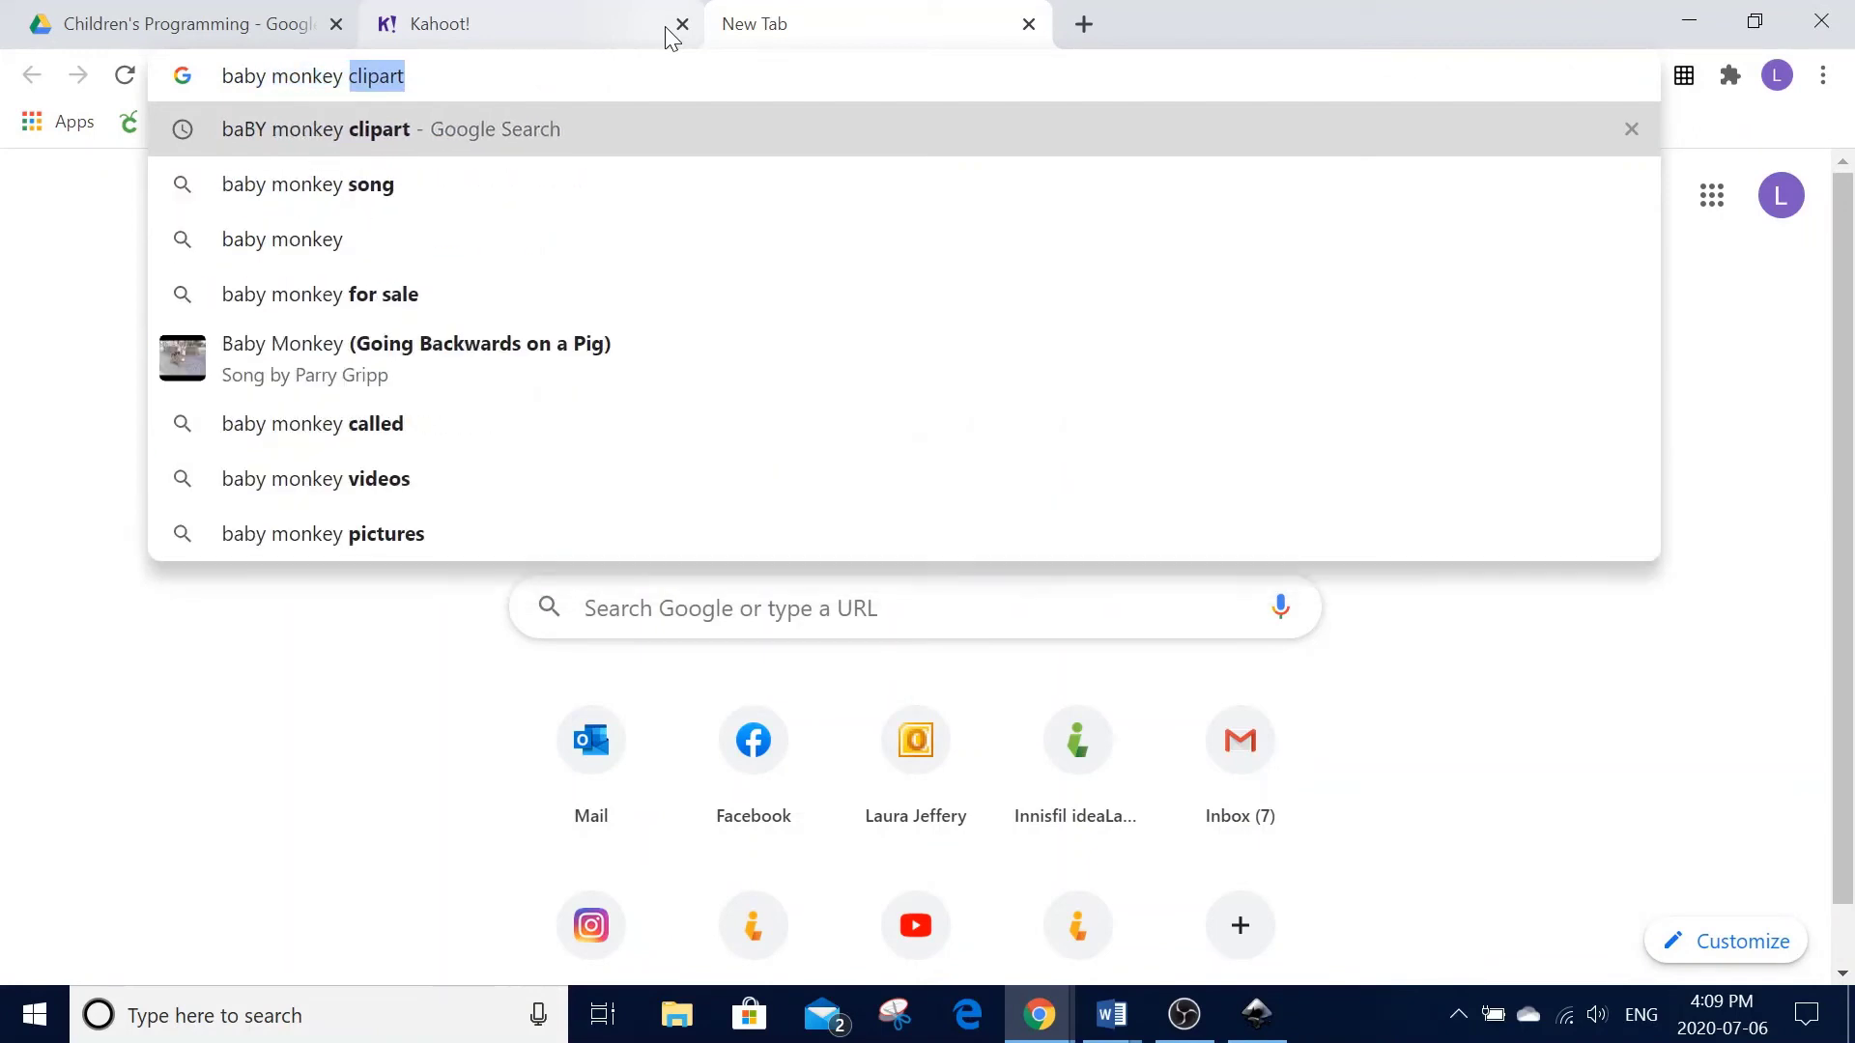
text(clipart)
key(Return)
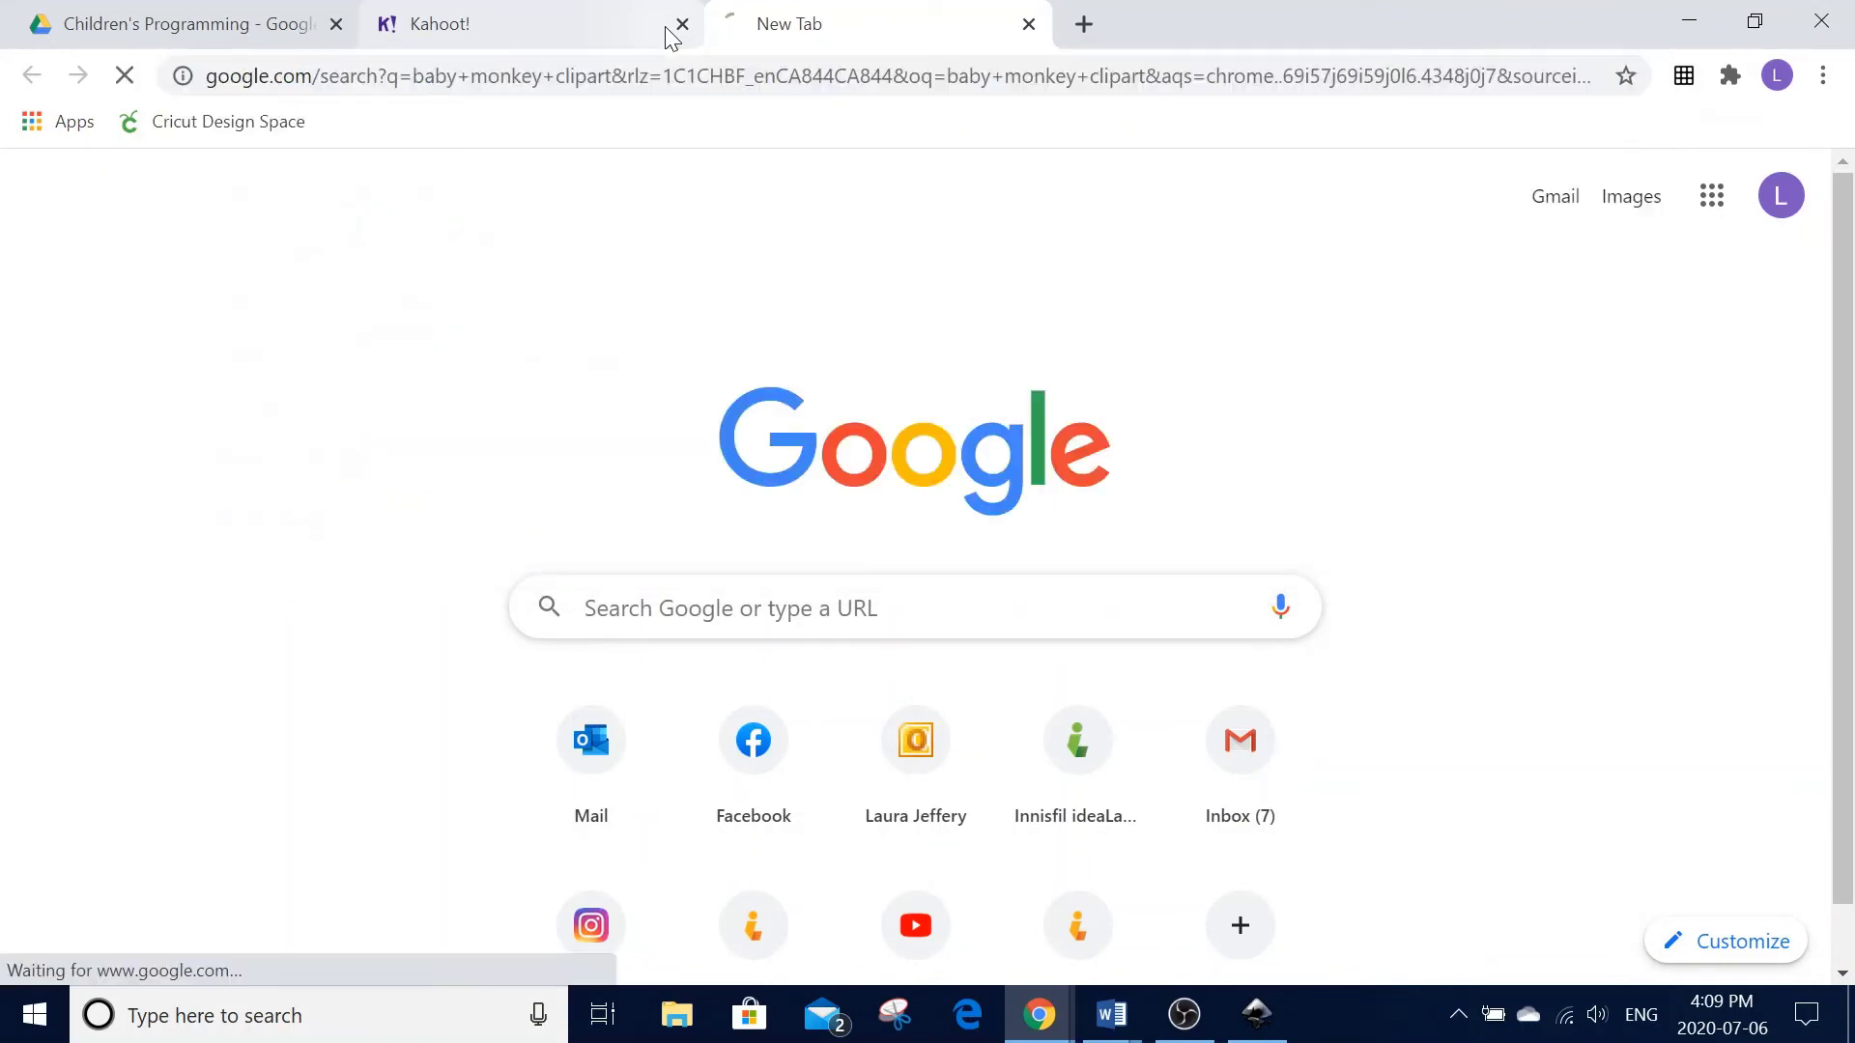
click(426, 273)
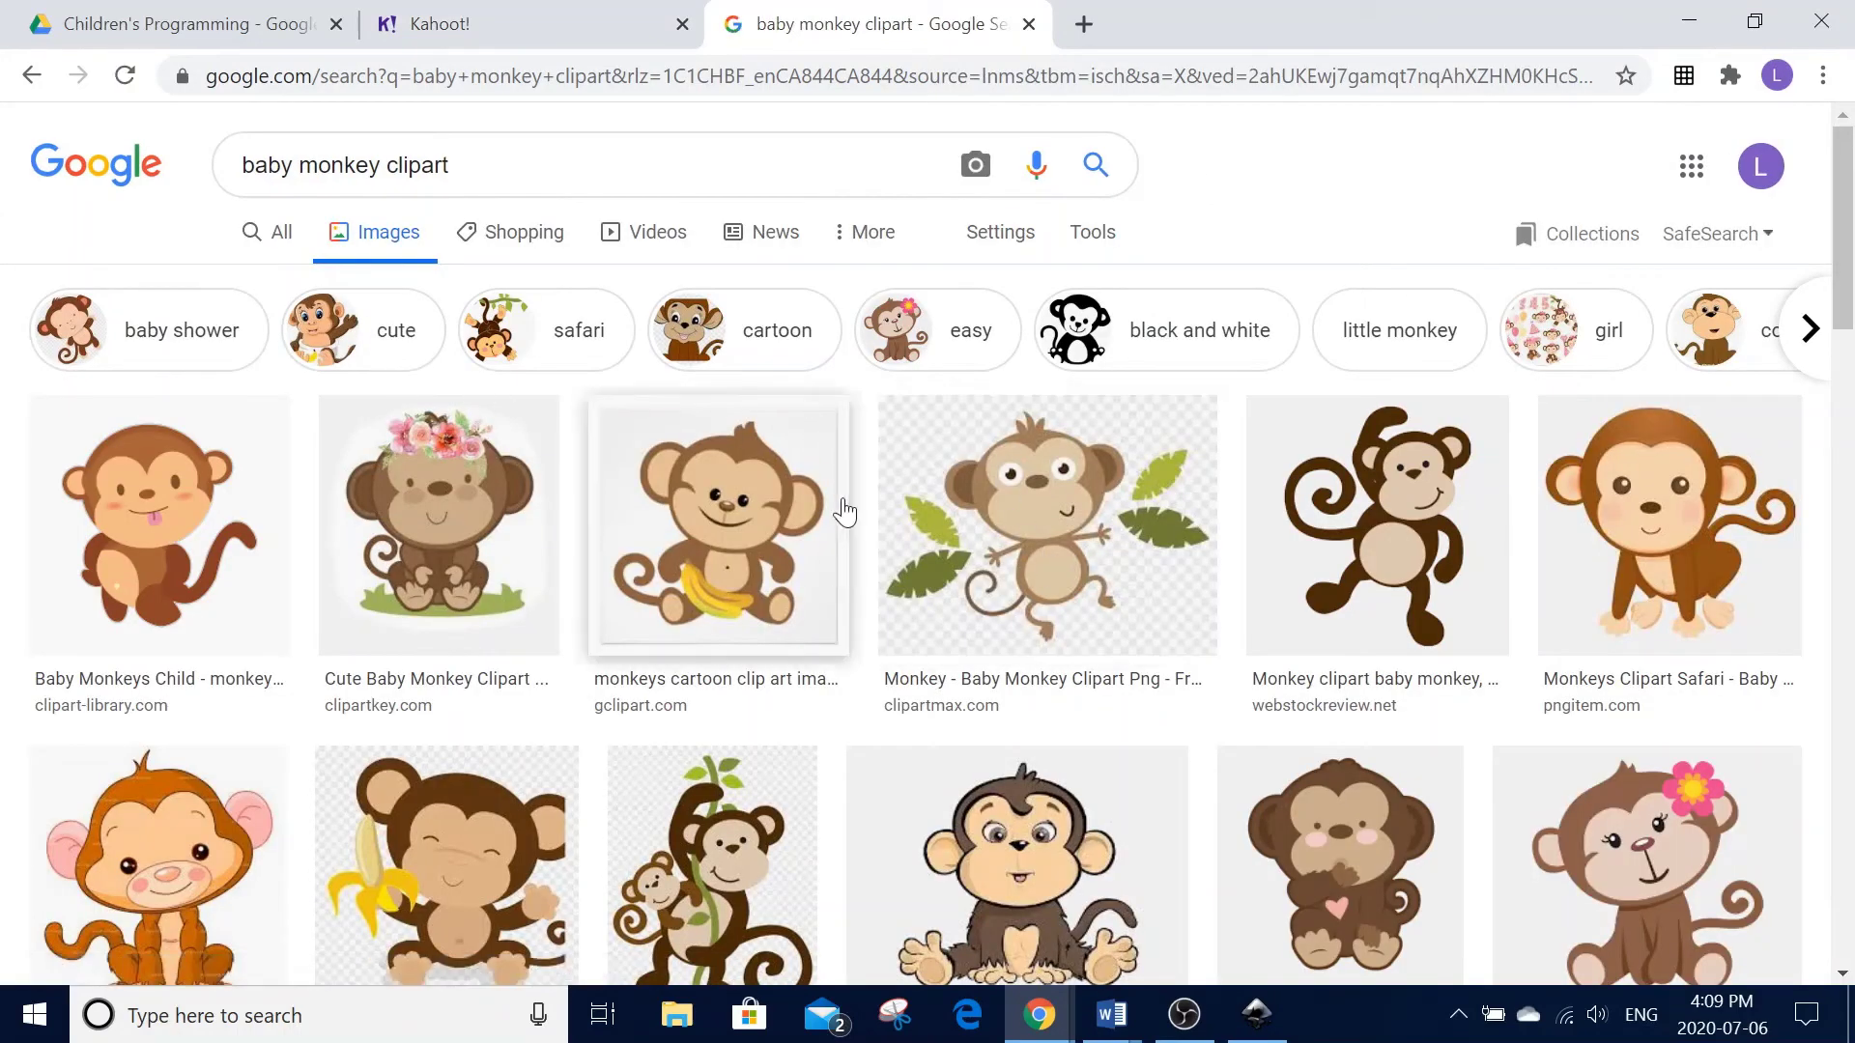
click(1147, 332)
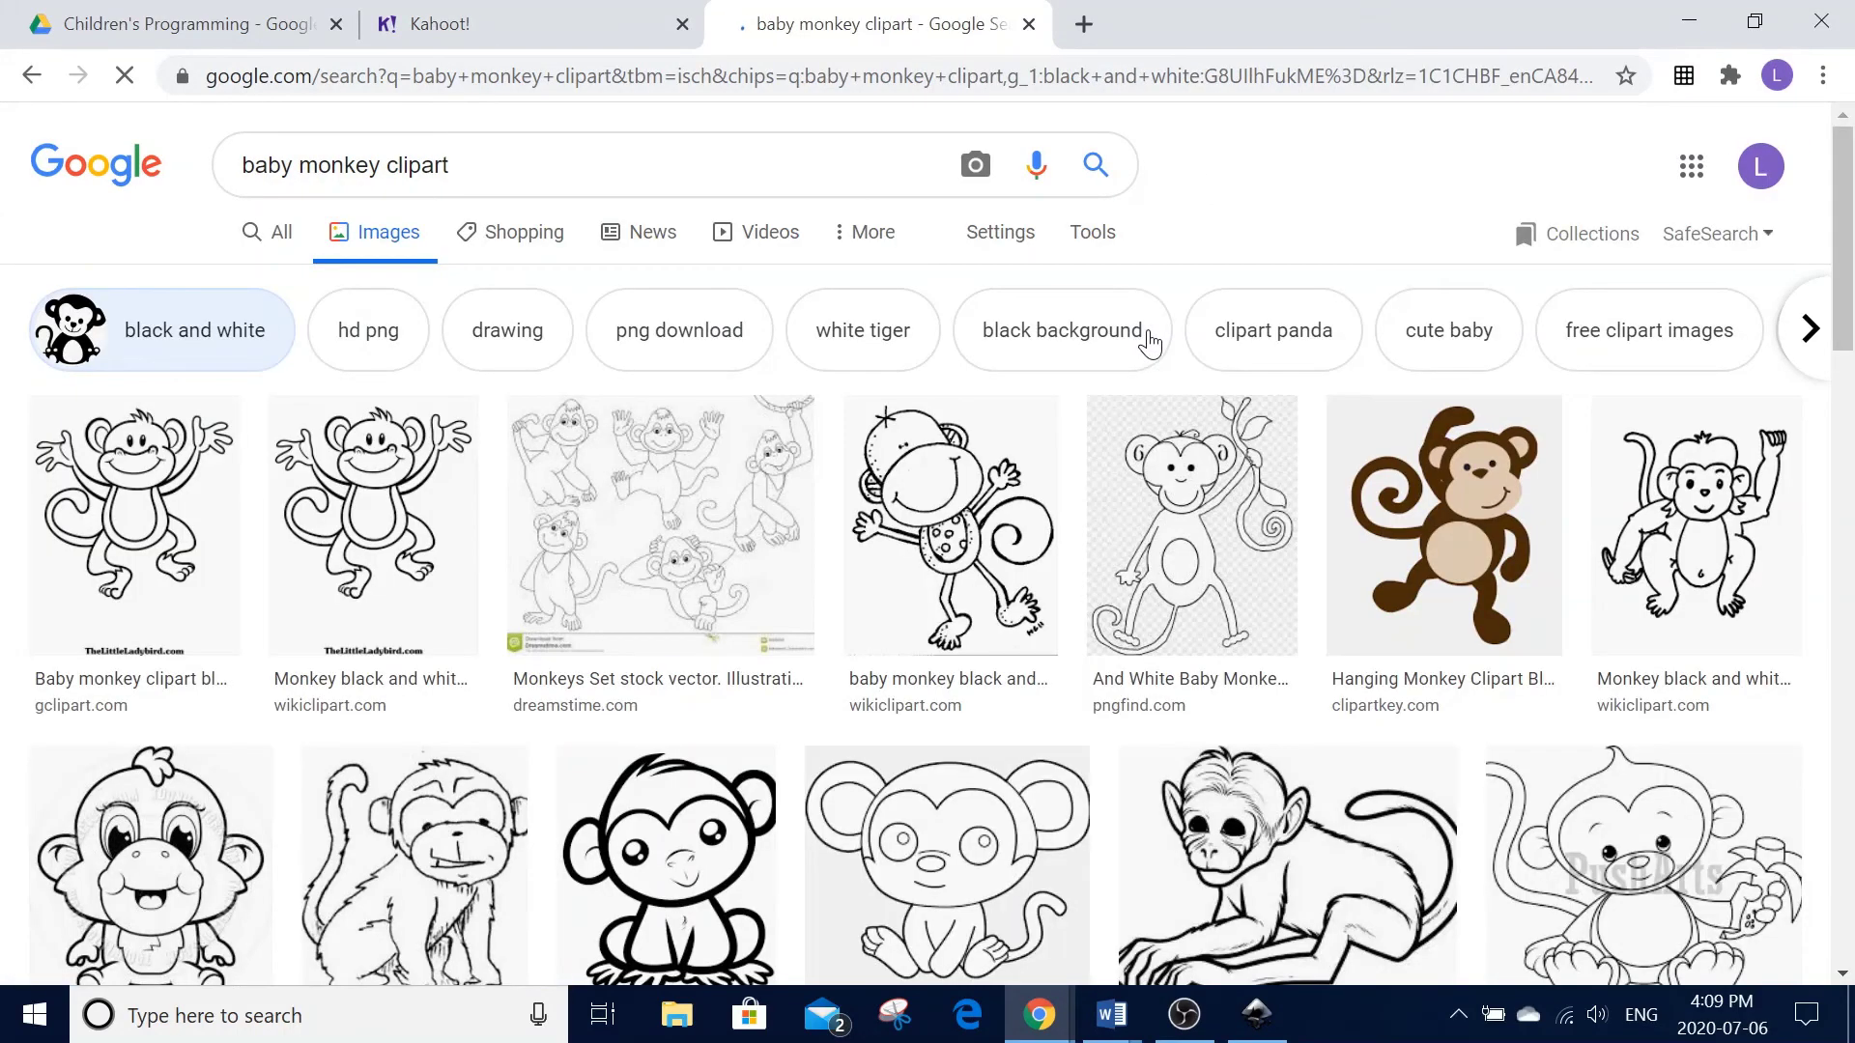
scroll(1155, 358, down, 8)
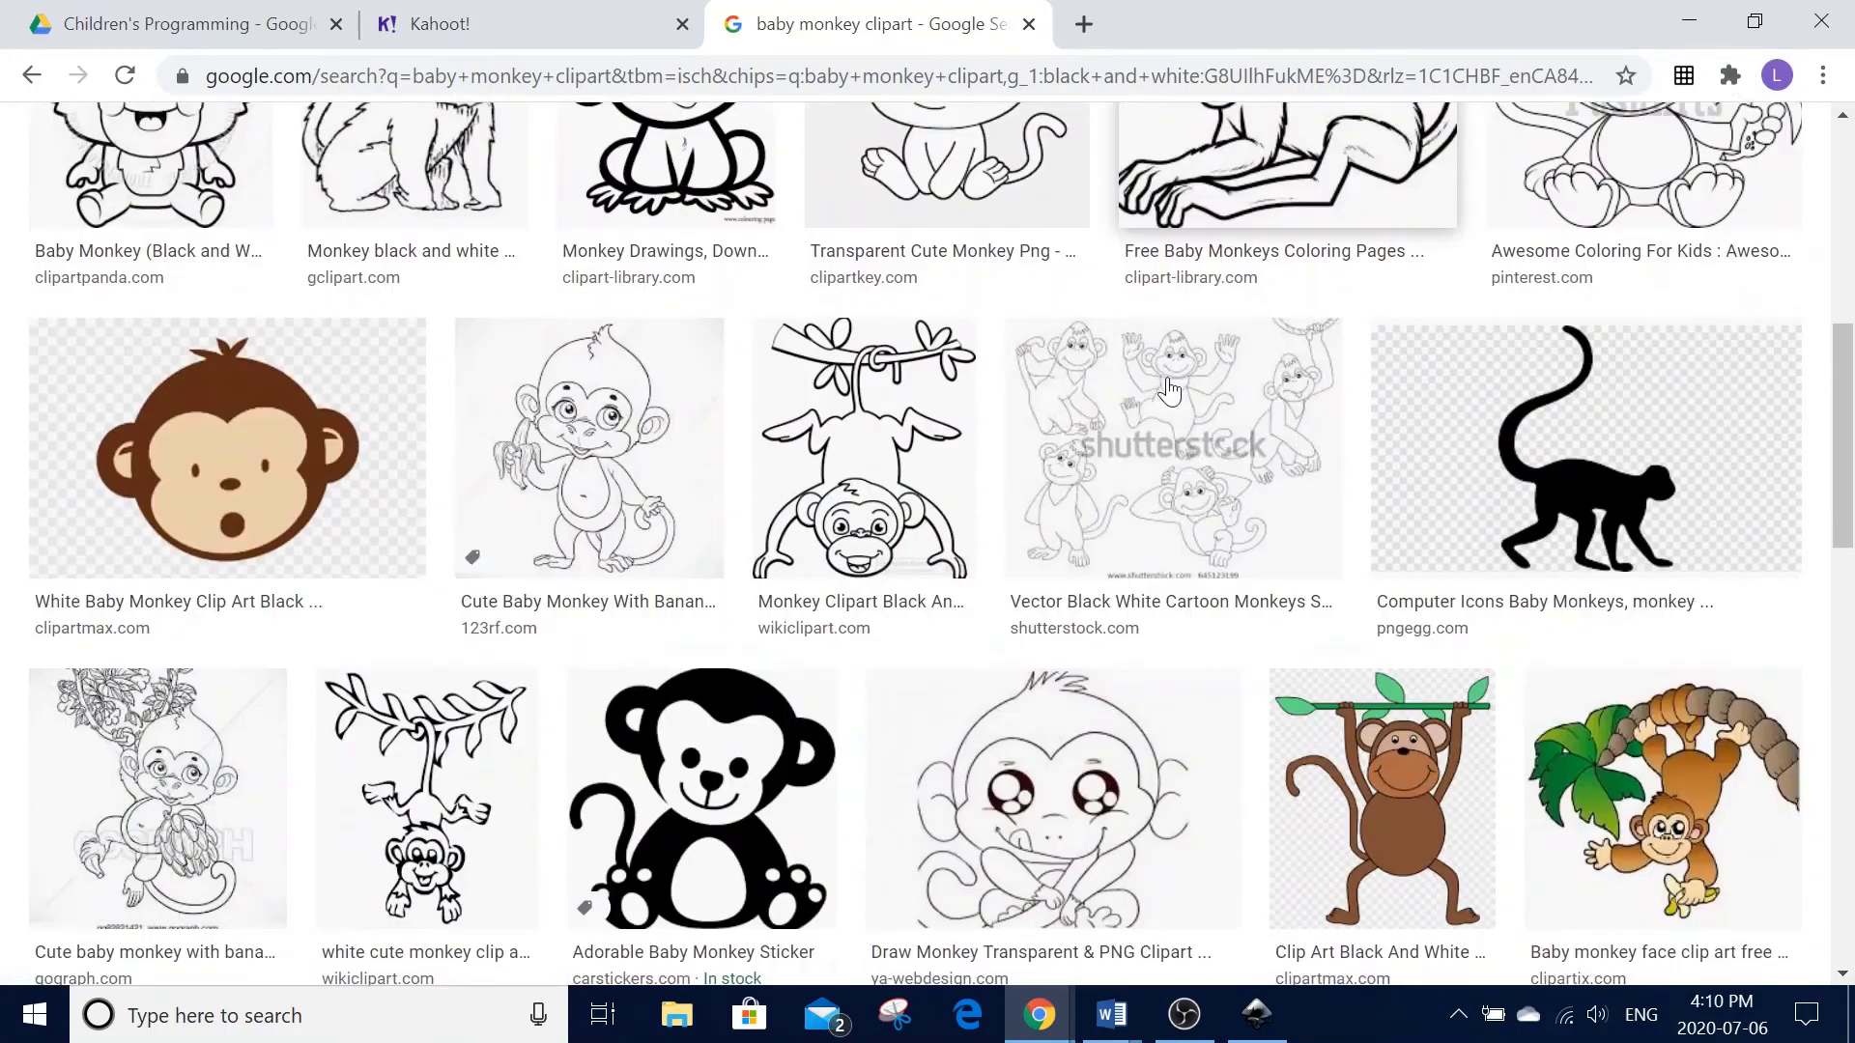
scroll(1169, 391, down, 3)
click(715, 695)
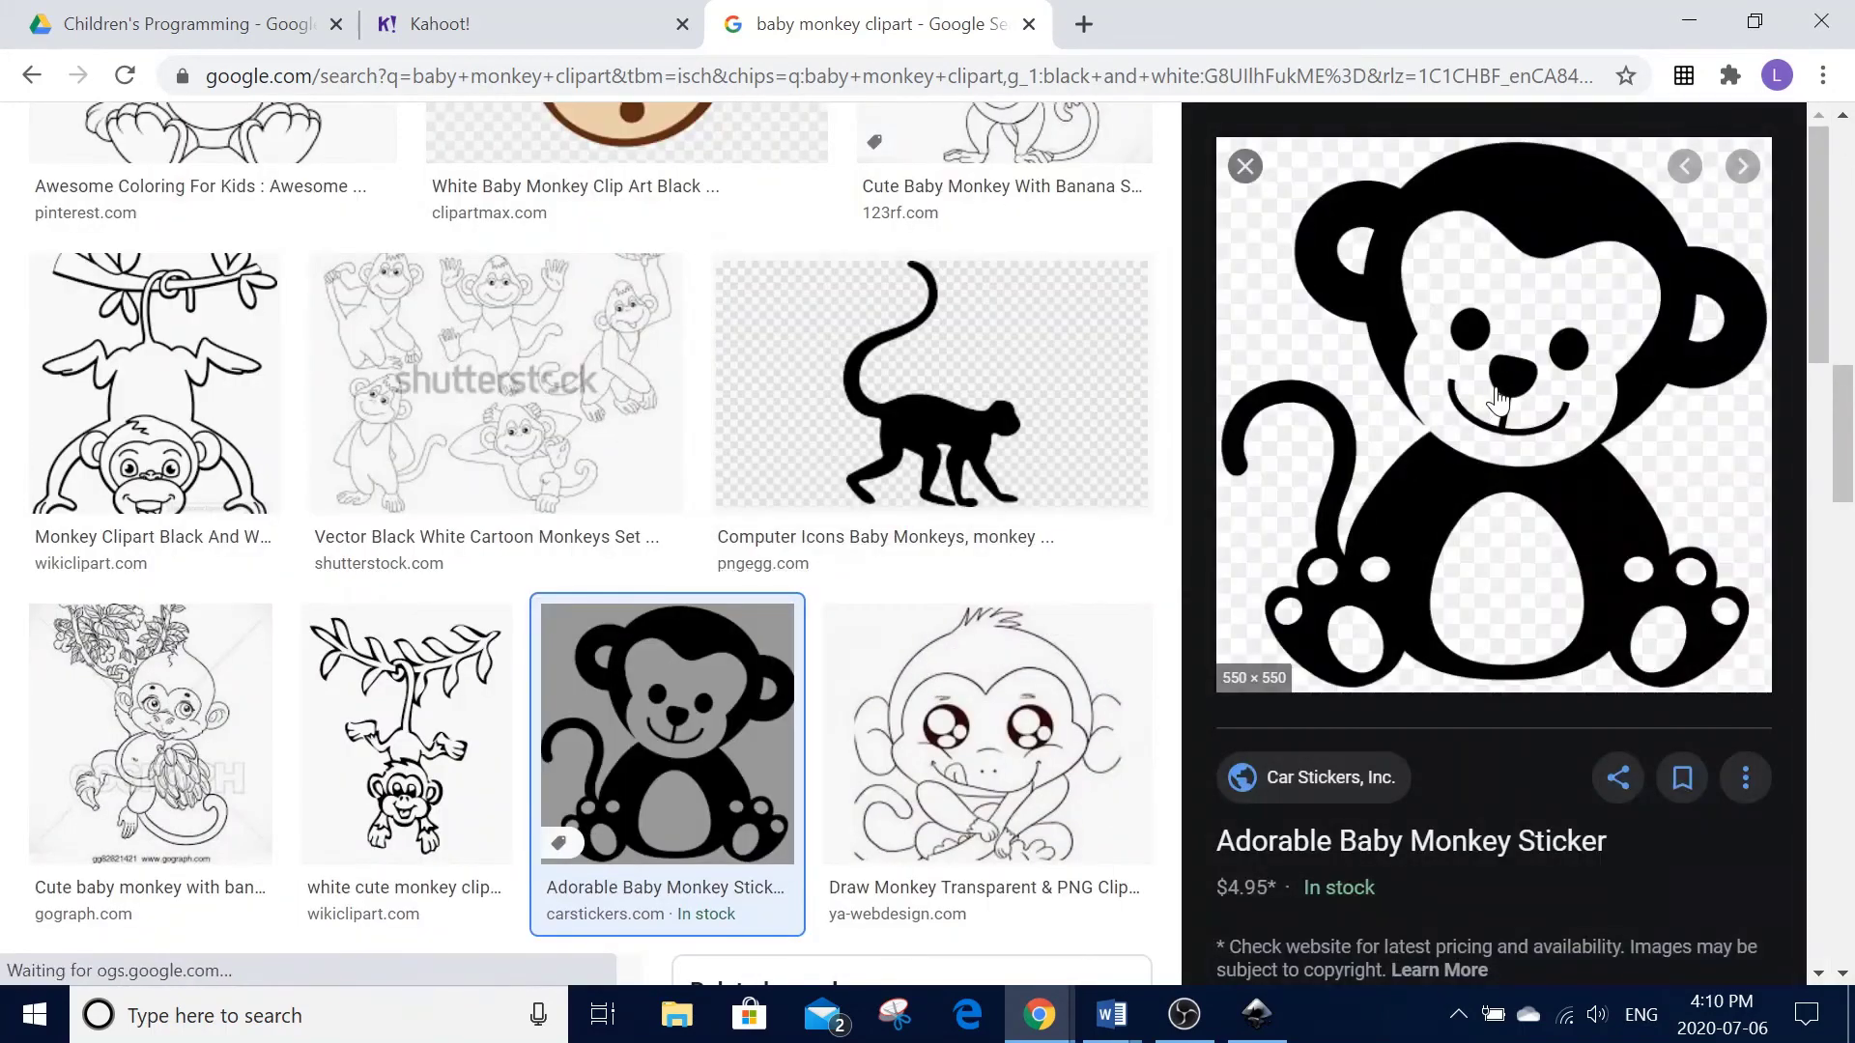
- Save the sticker as monkey.png in Pictures, replacing the old copy, and return to Inkscape
right_click(1495, 389)
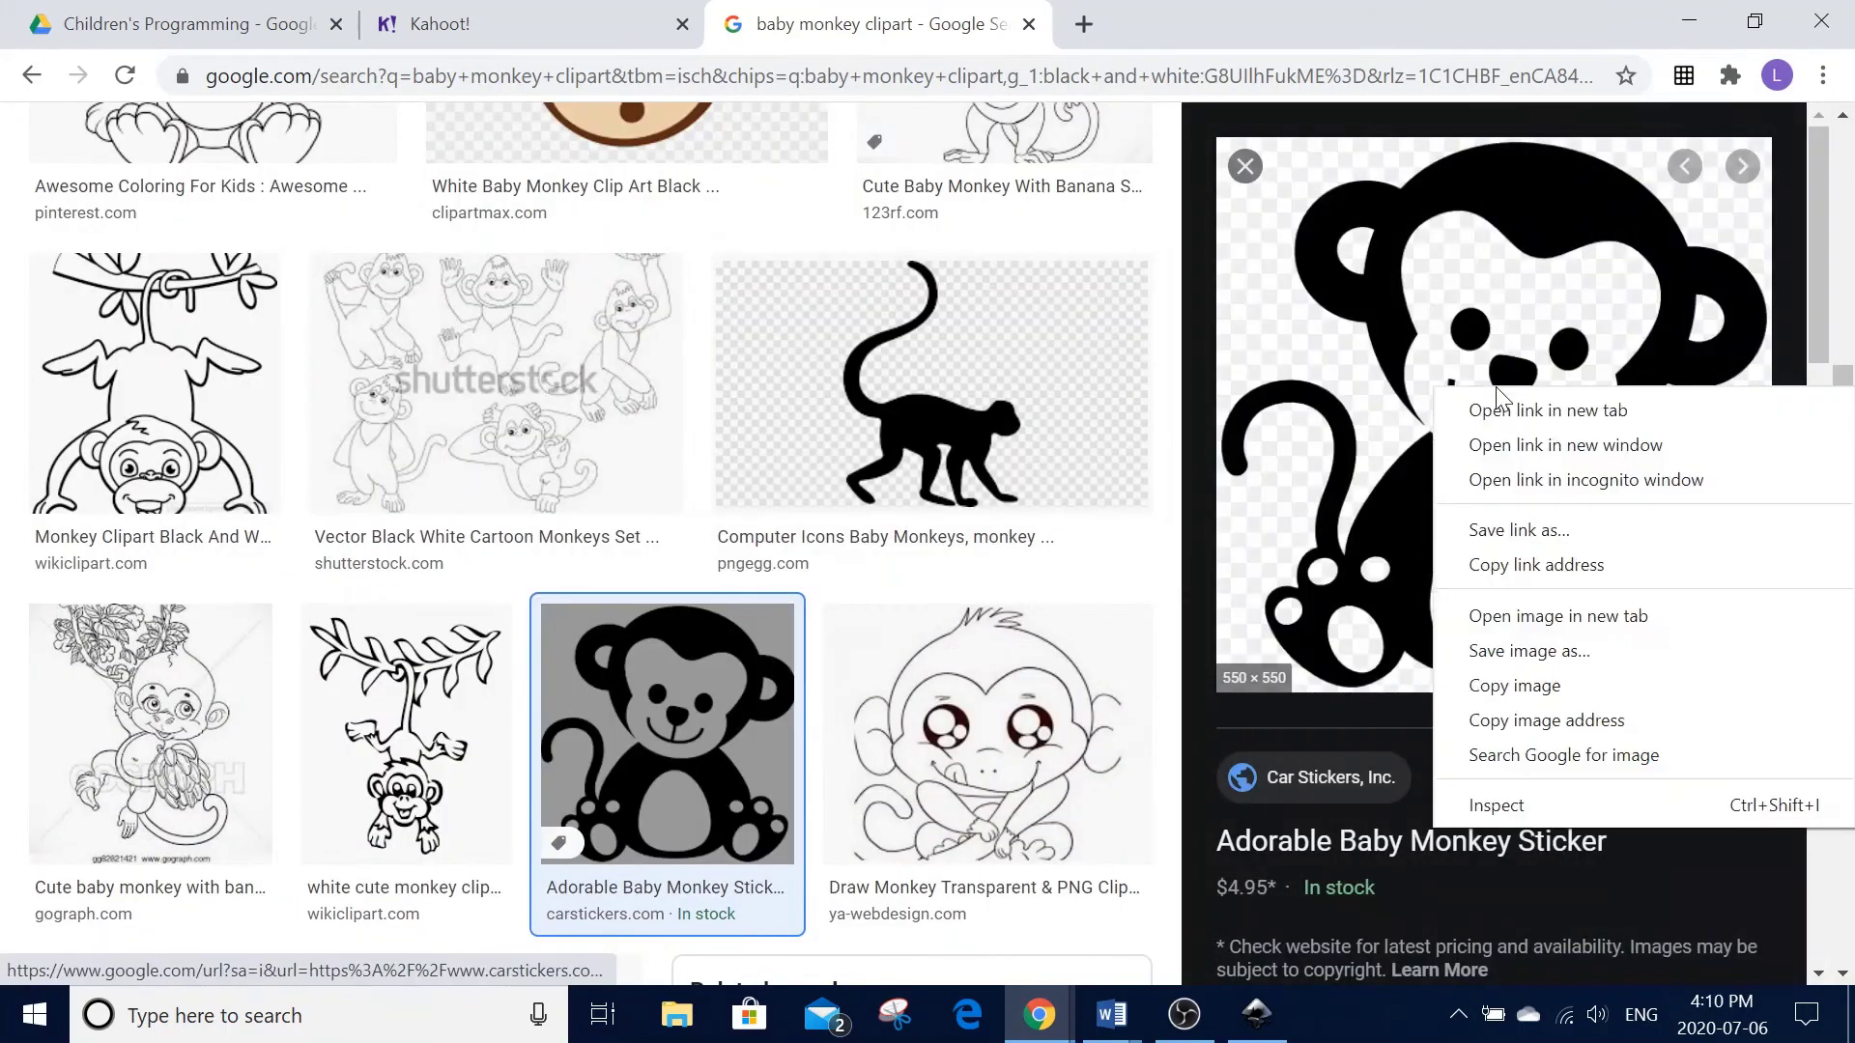
click(1590, 650)
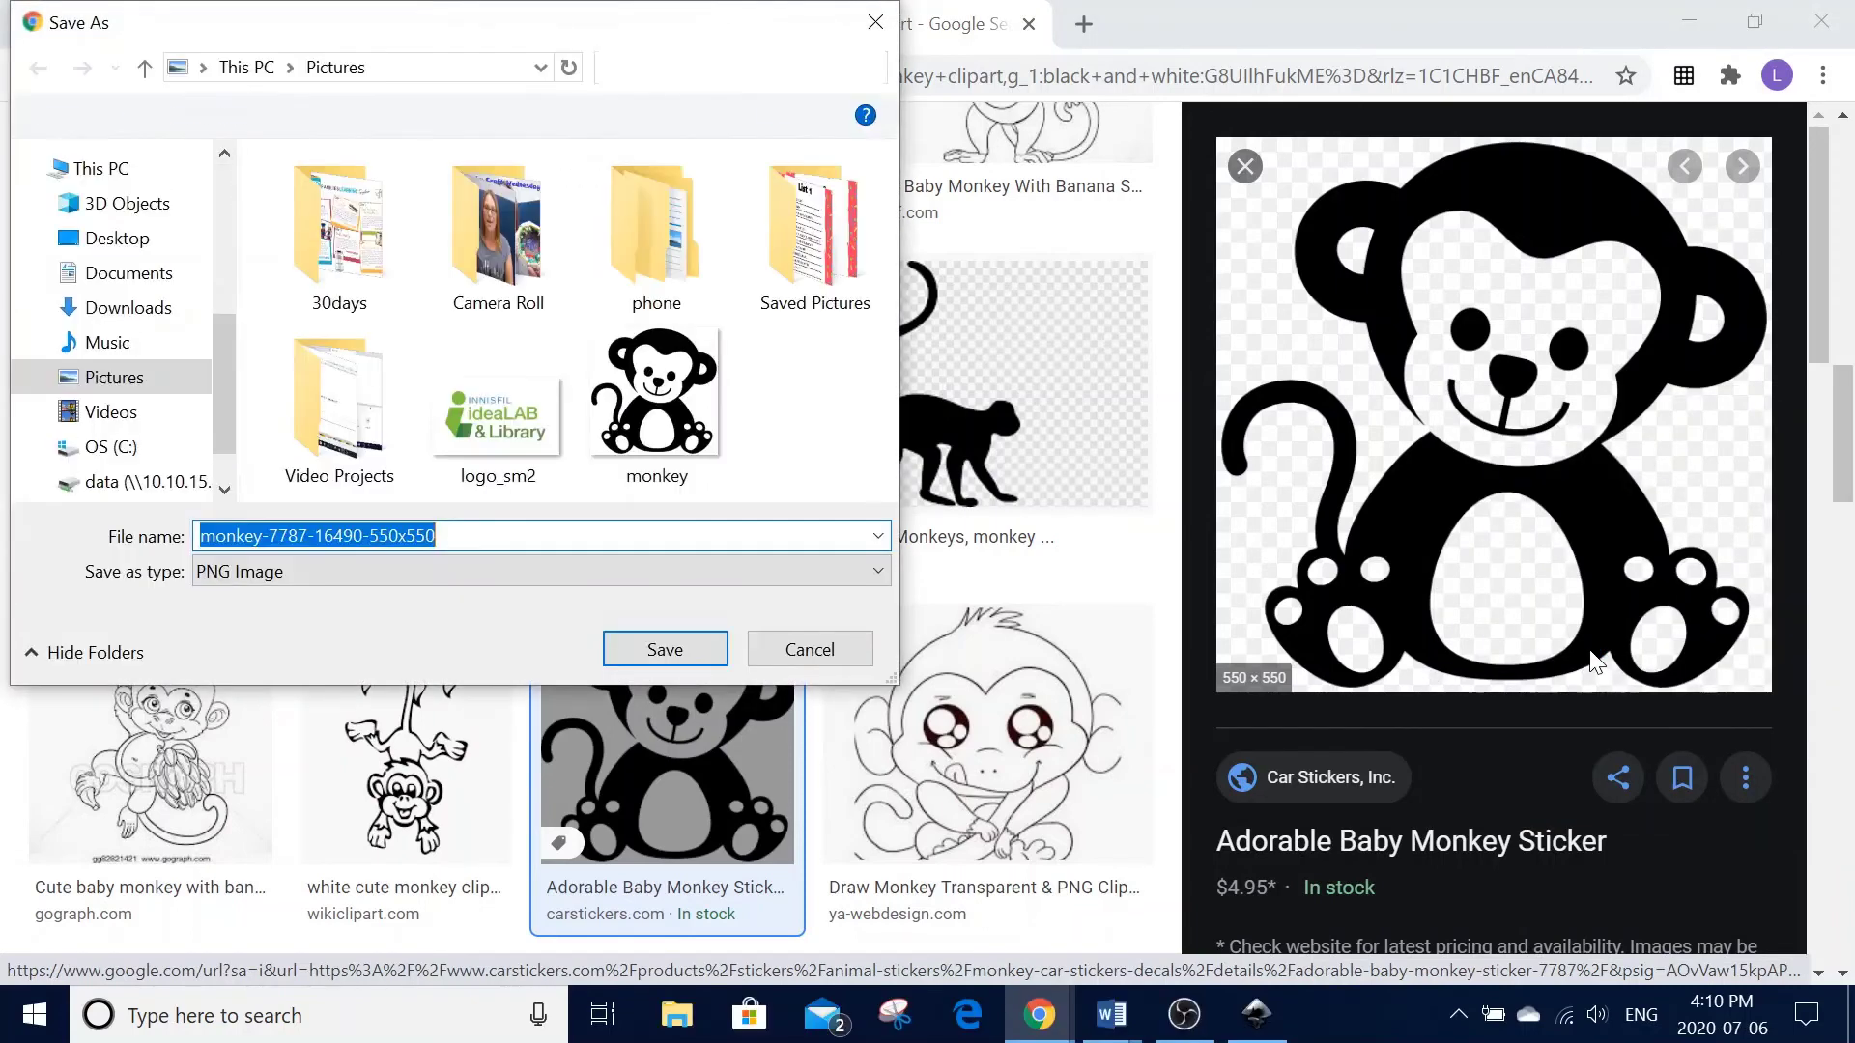
text(monkey)
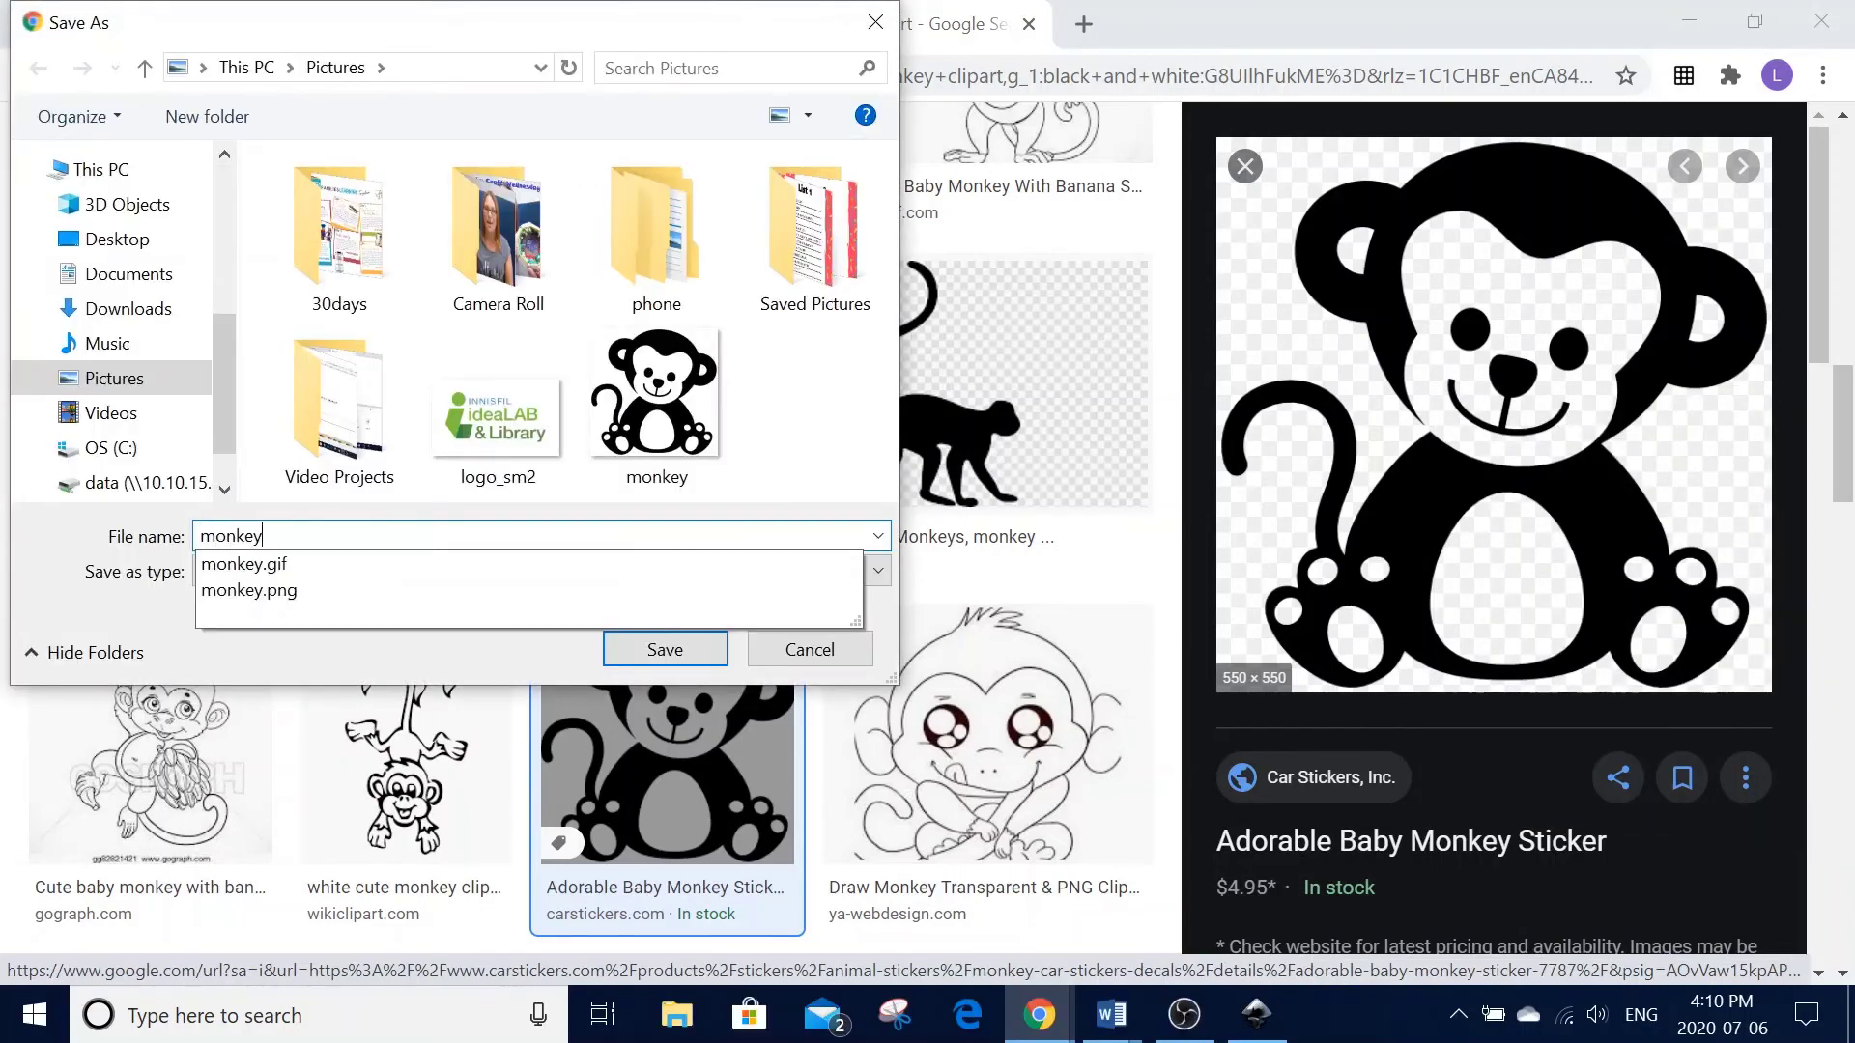
key(Return)
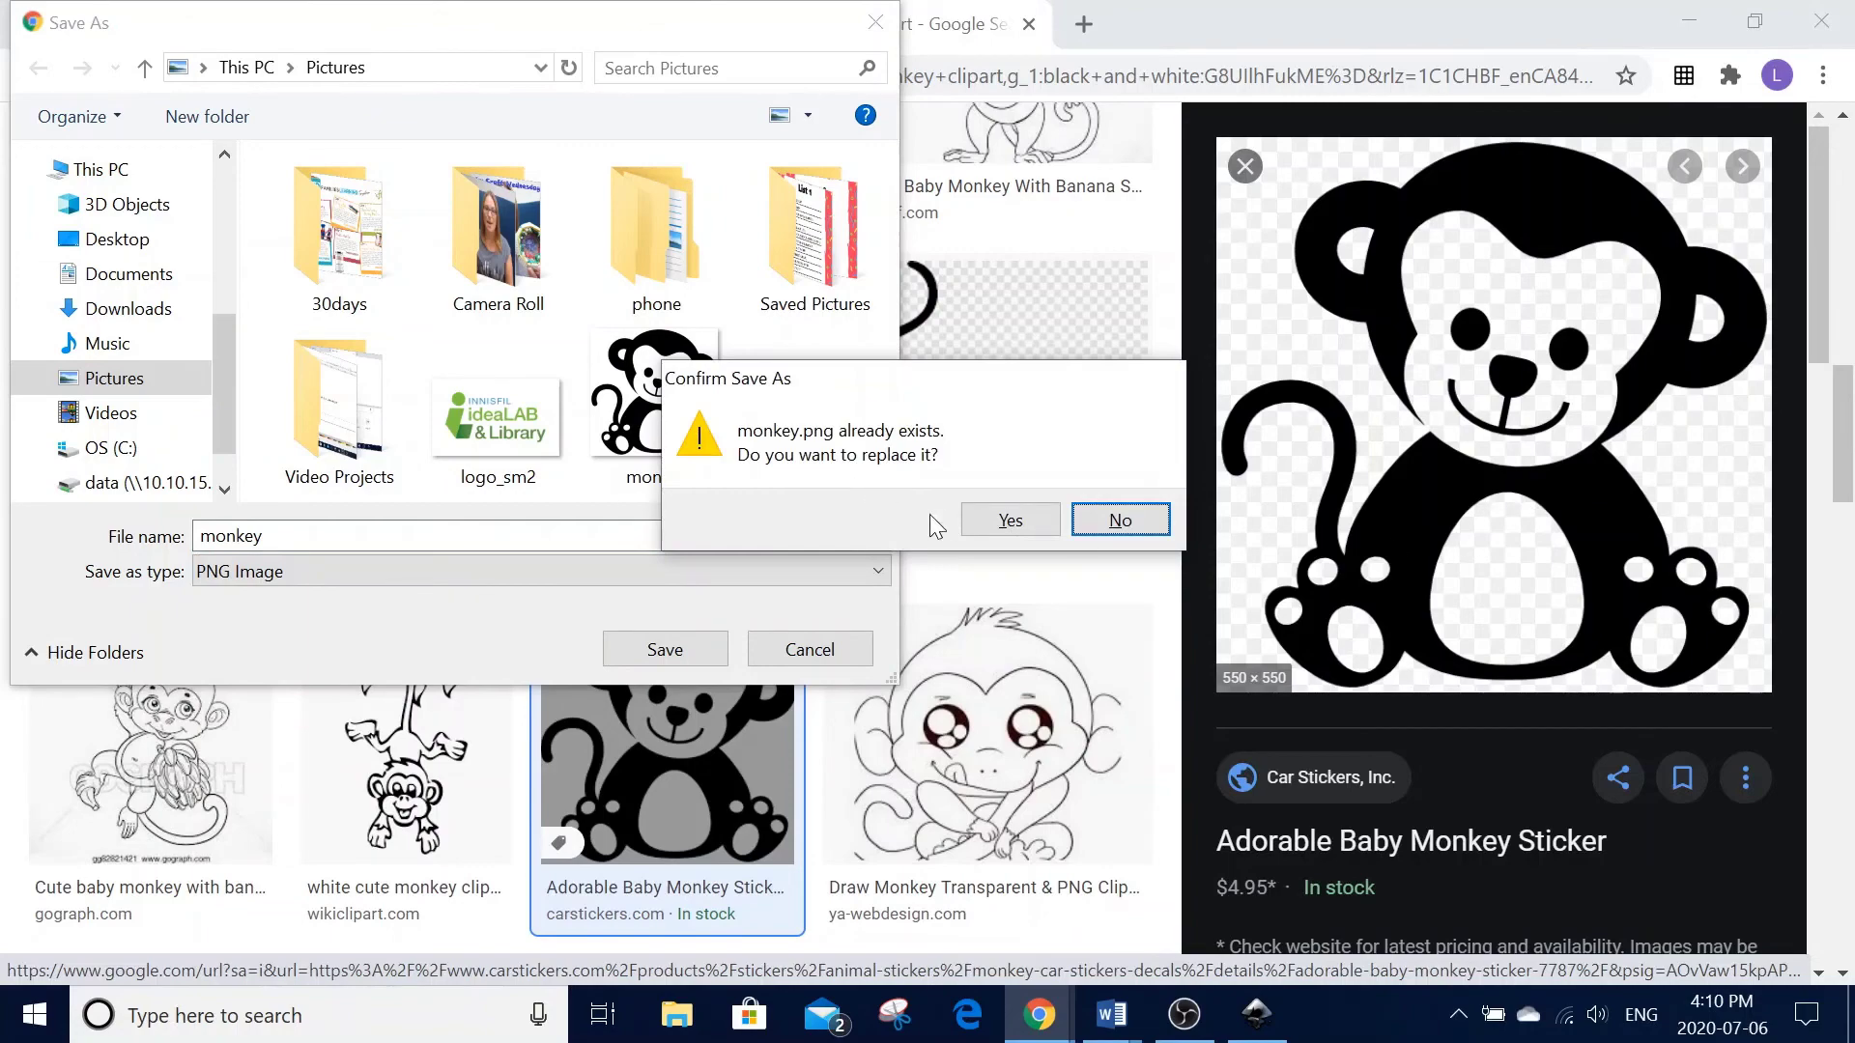
click(1011, 519)
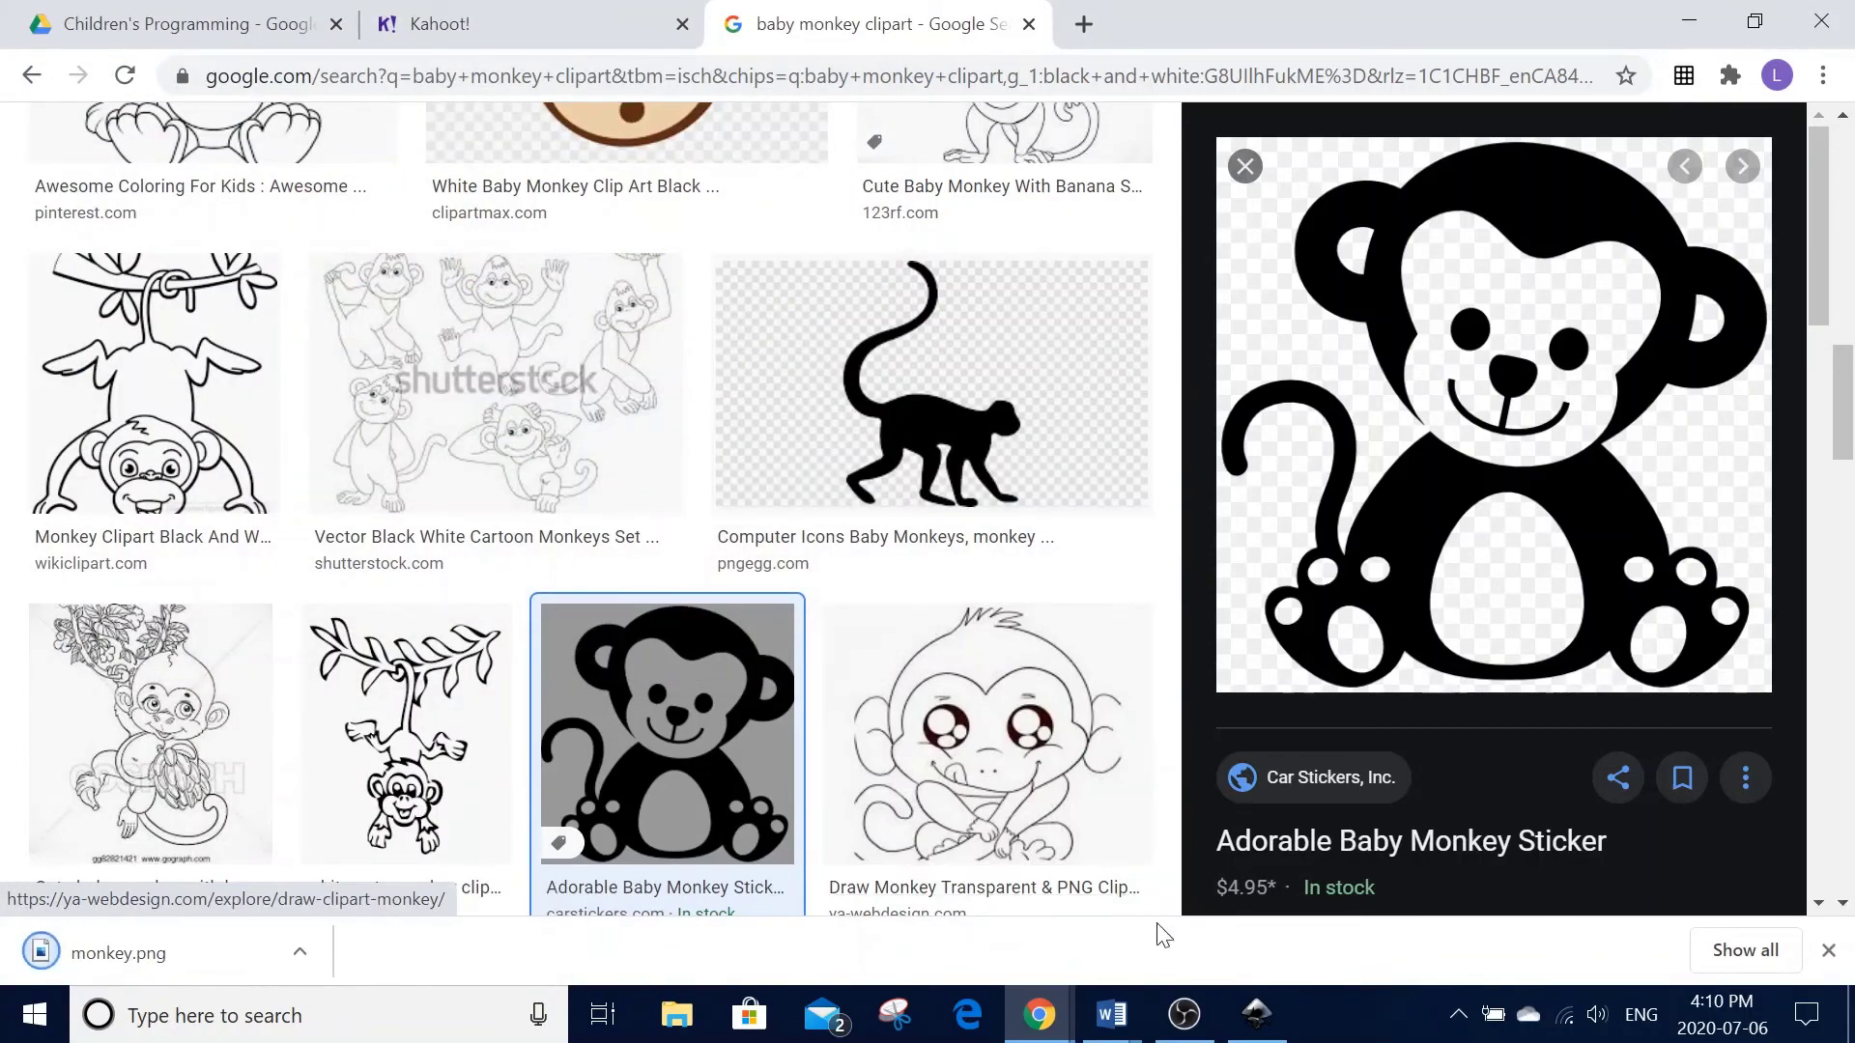
click(1257, 1013)
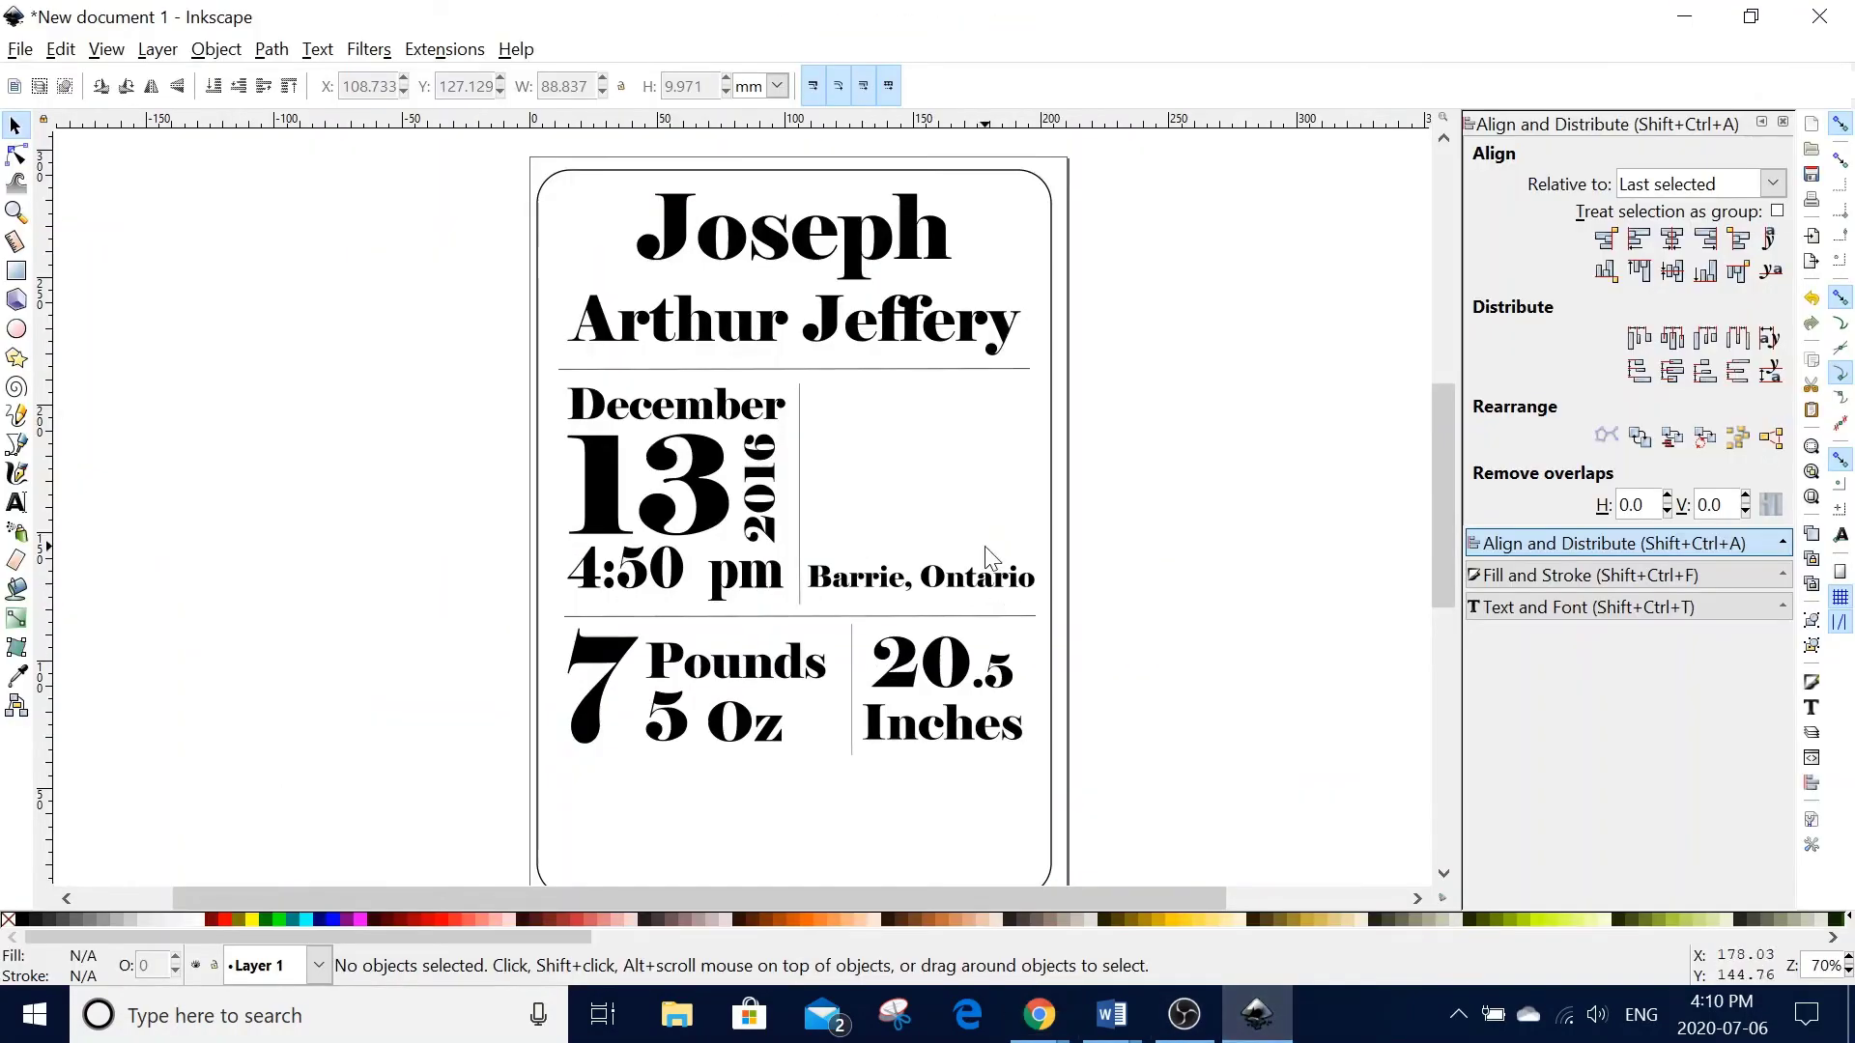
- Import and embed monkey.png, shrink it to about 67.658 mm square, and place it above Barrie, Ontario
click(60, 48)
mouse_move(19, 49)
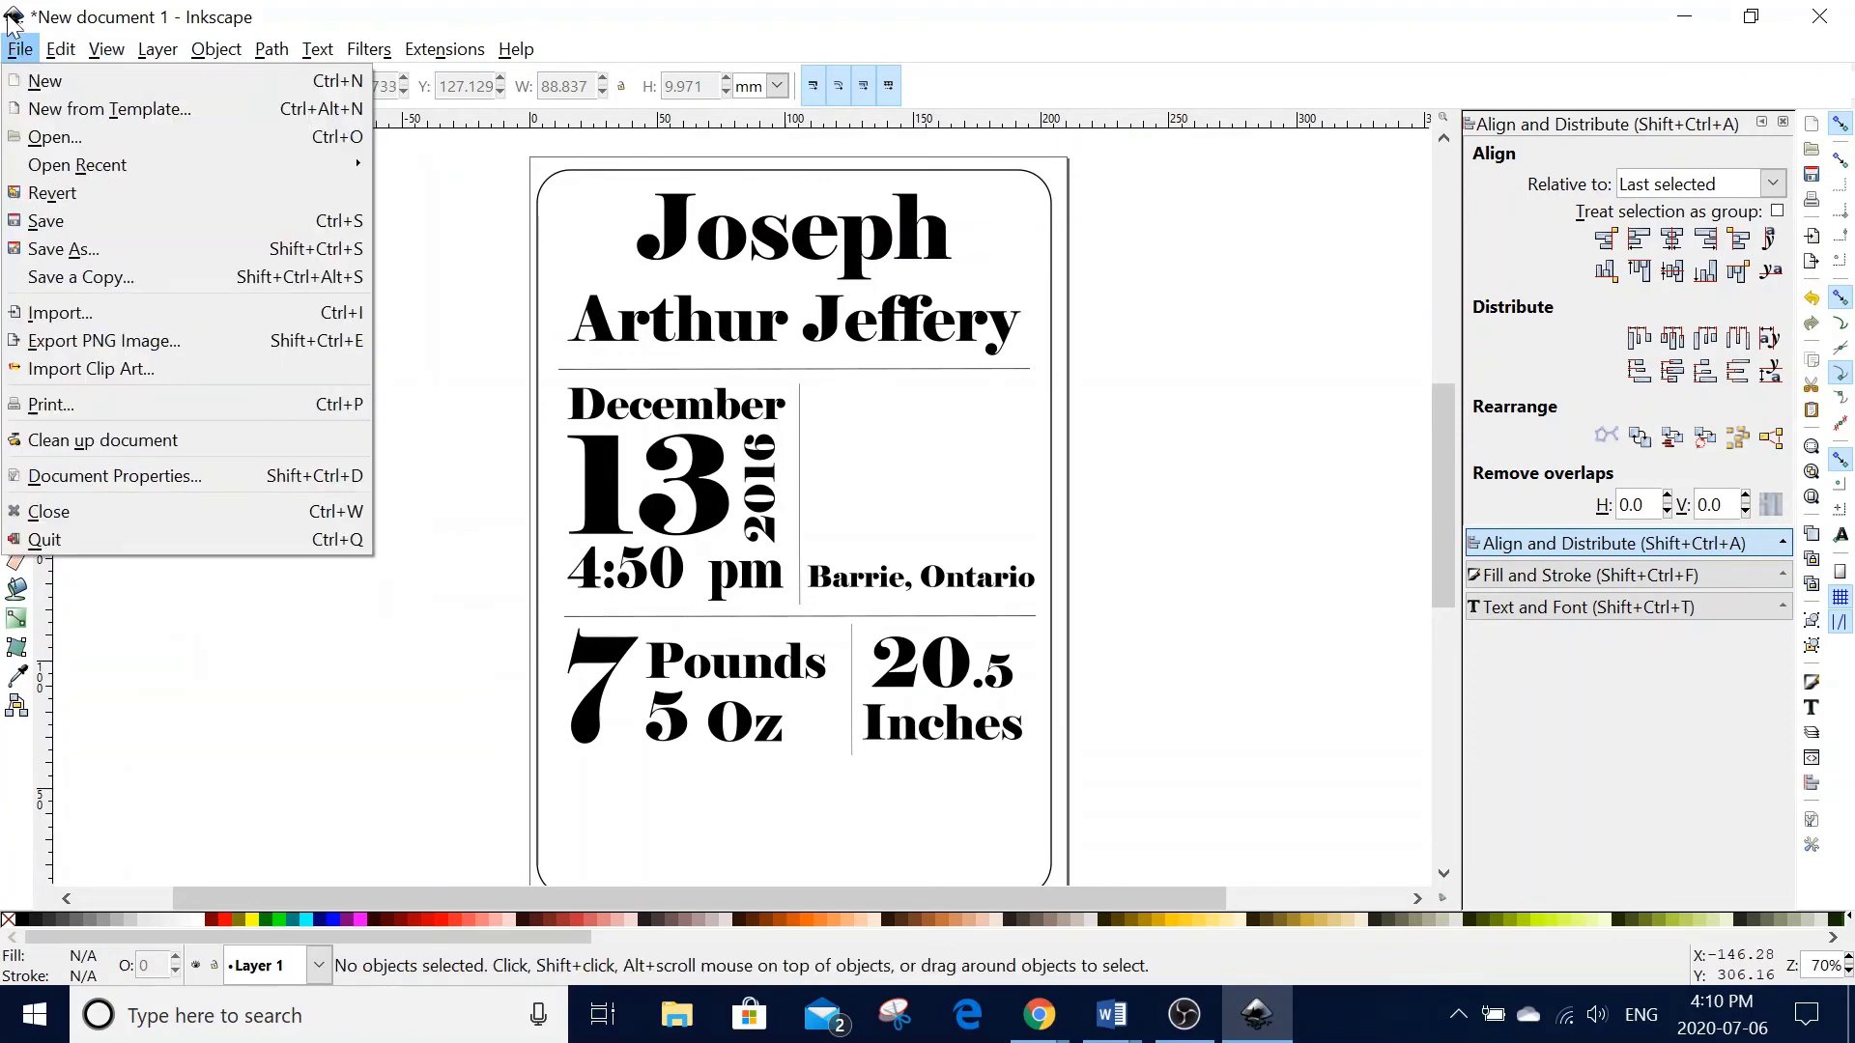
click(71, 314)
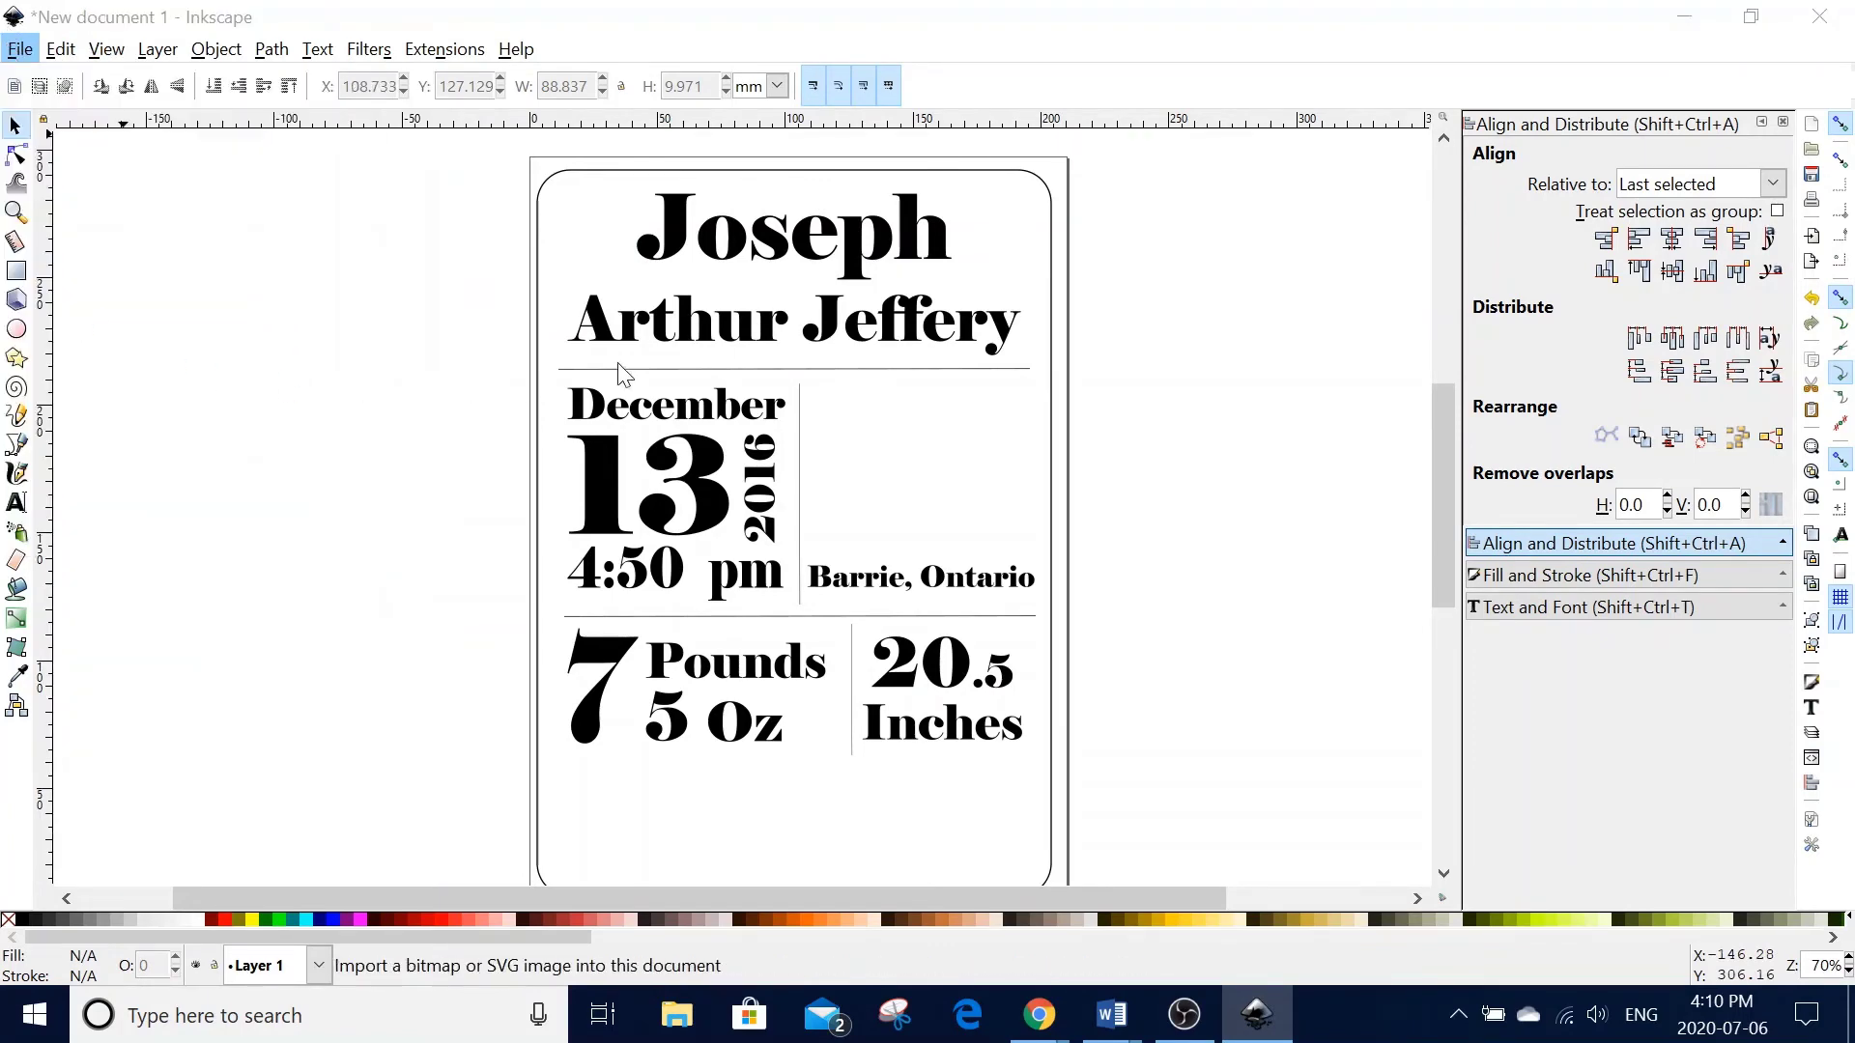
scroll(741, 395, down, 5)
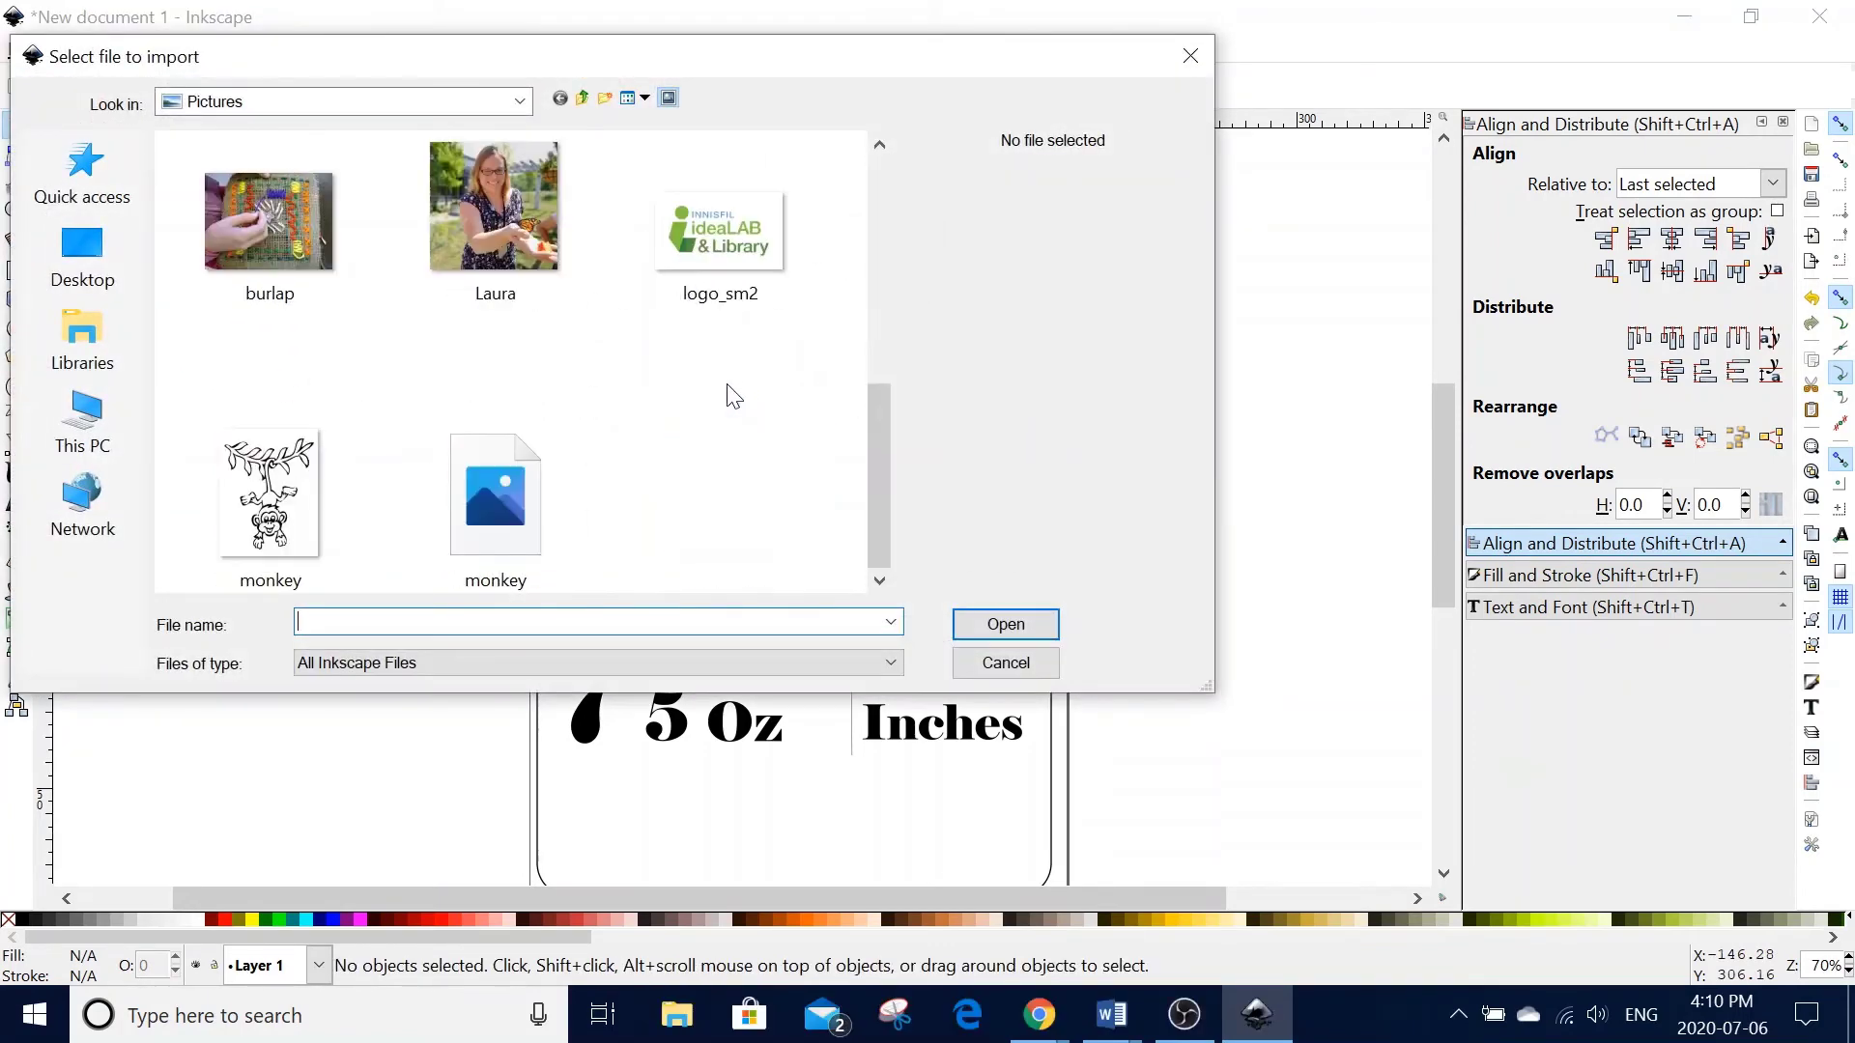
click(495, 495)
click(1004, 626)
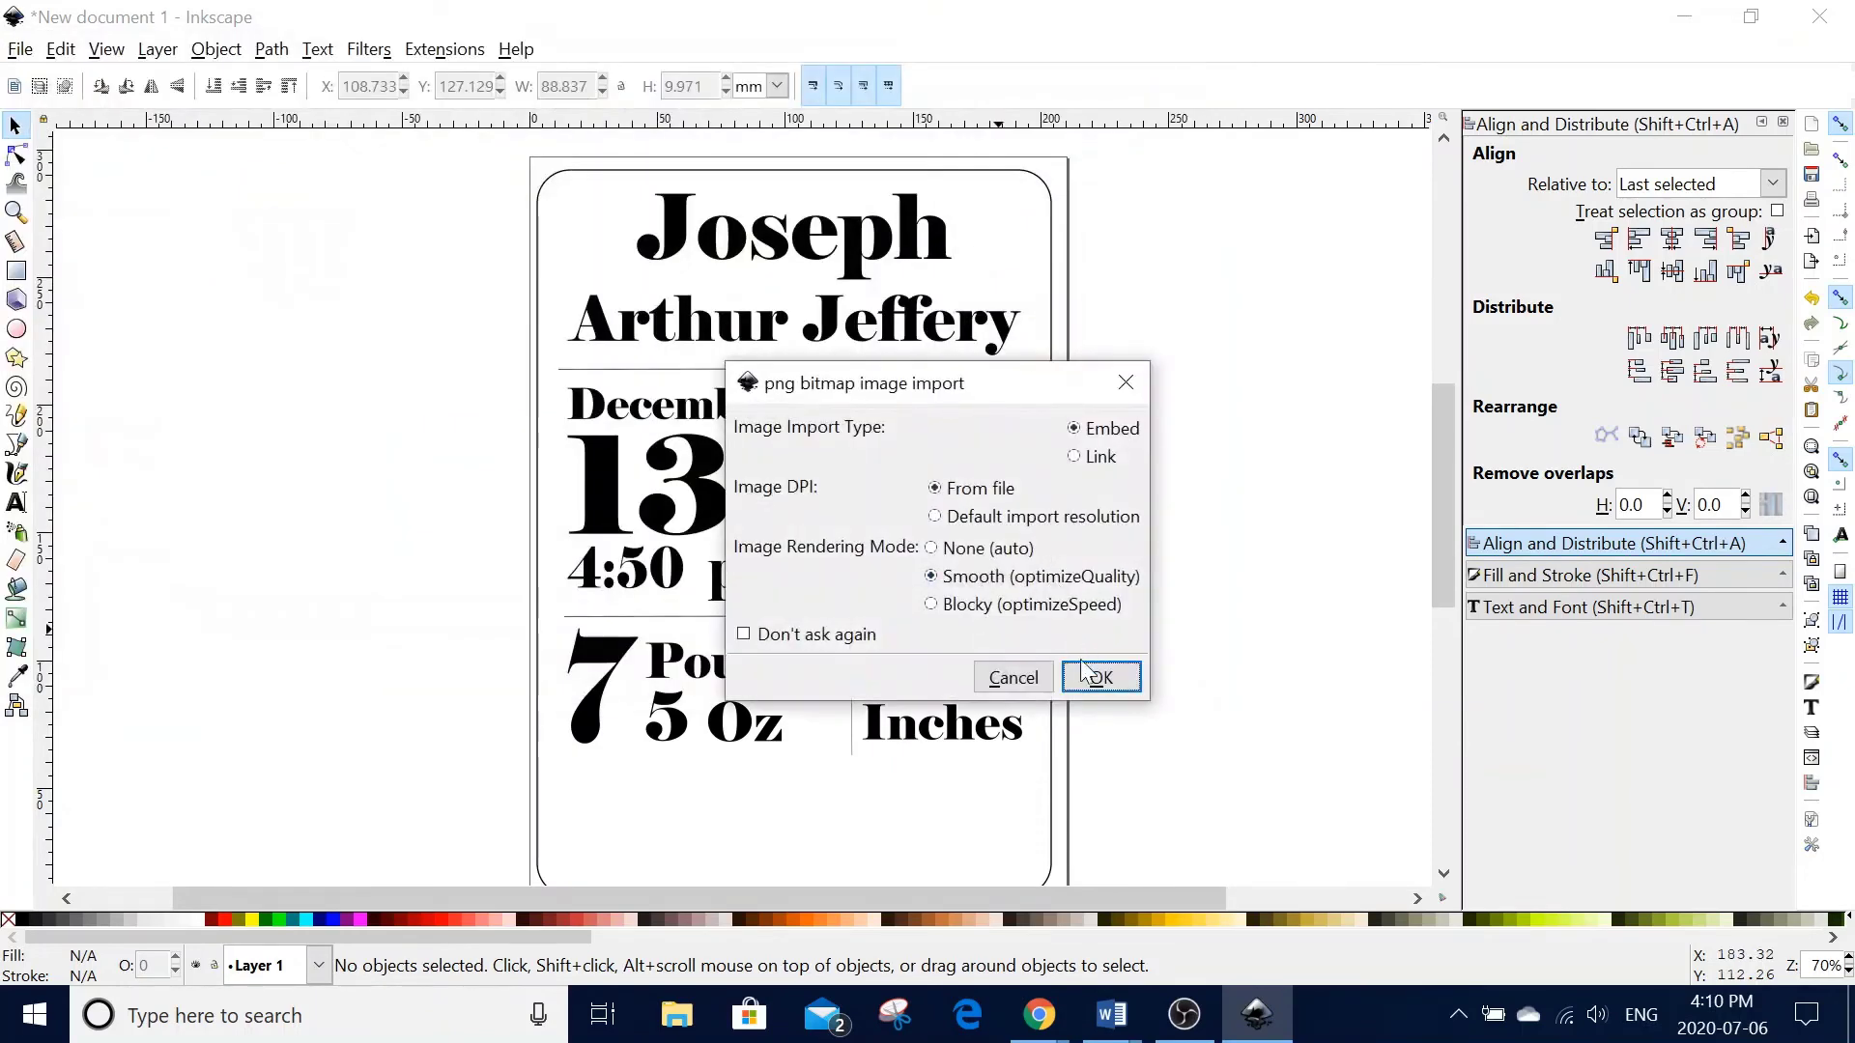
click(1090, 675)
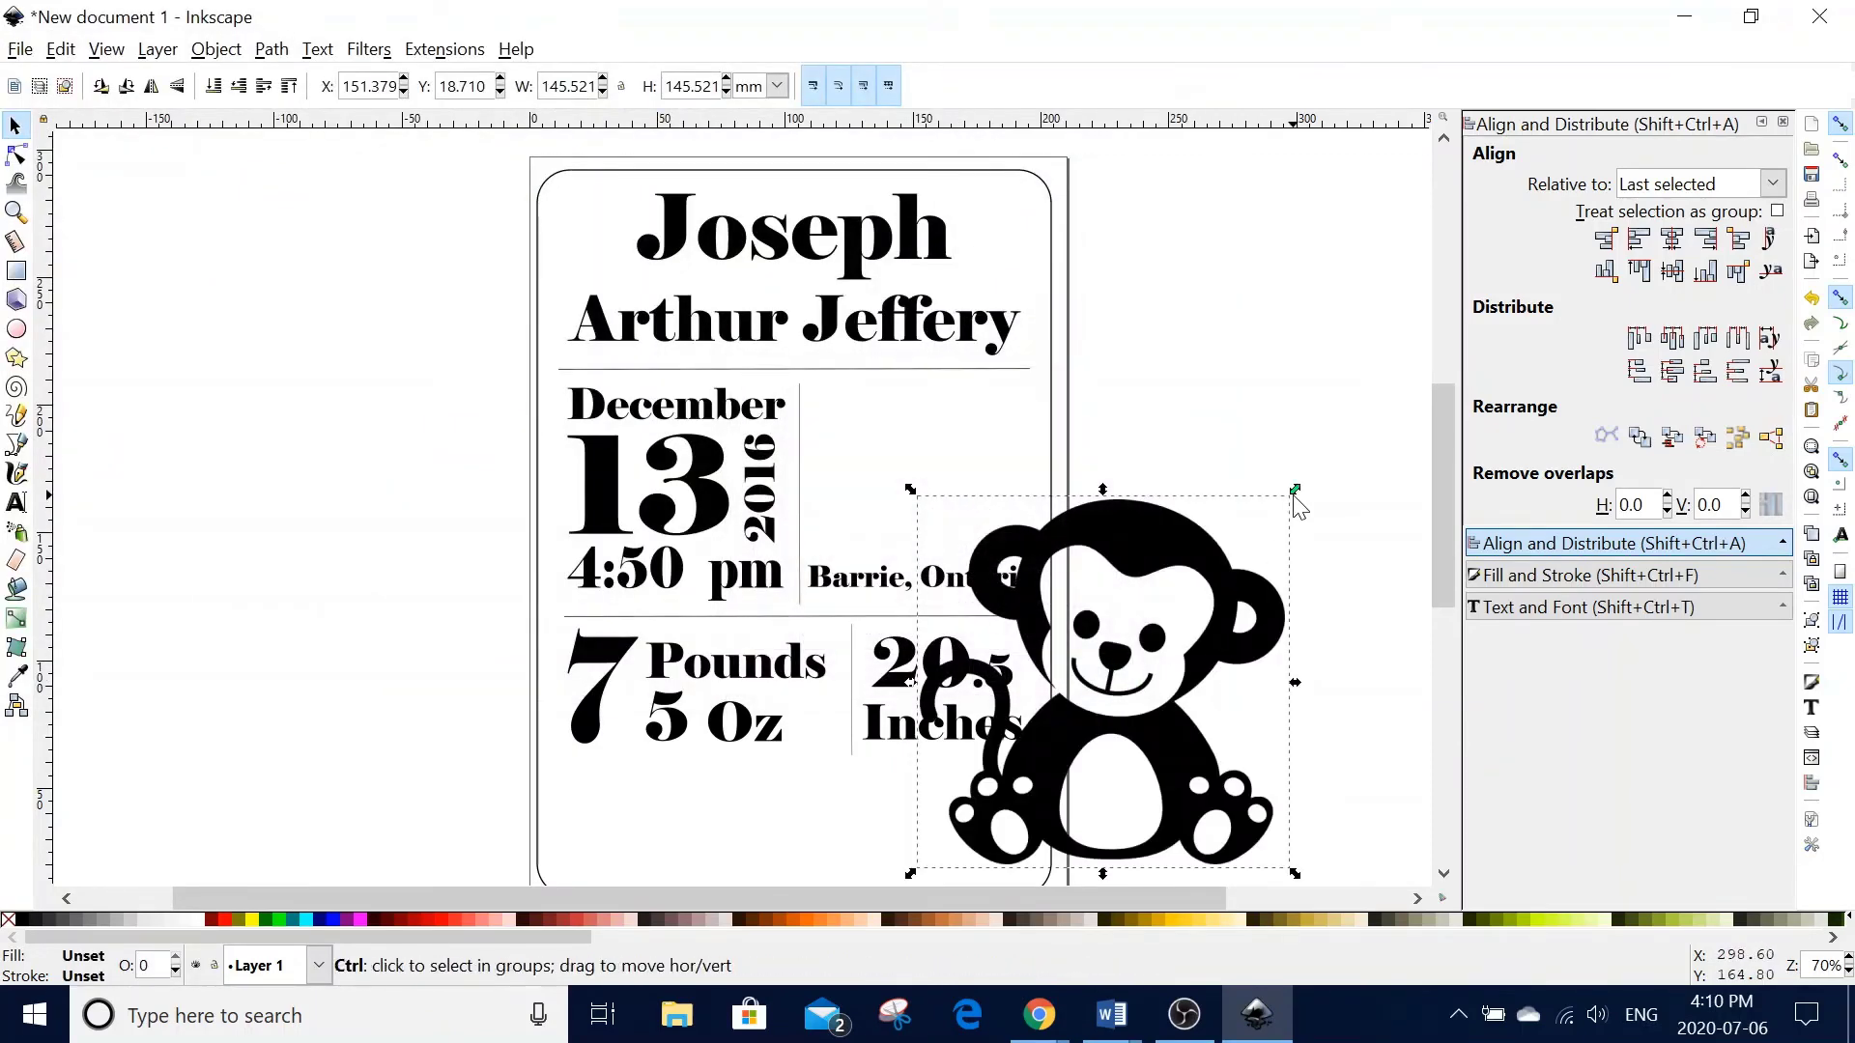
drag(1295, 489, 1141, 703)
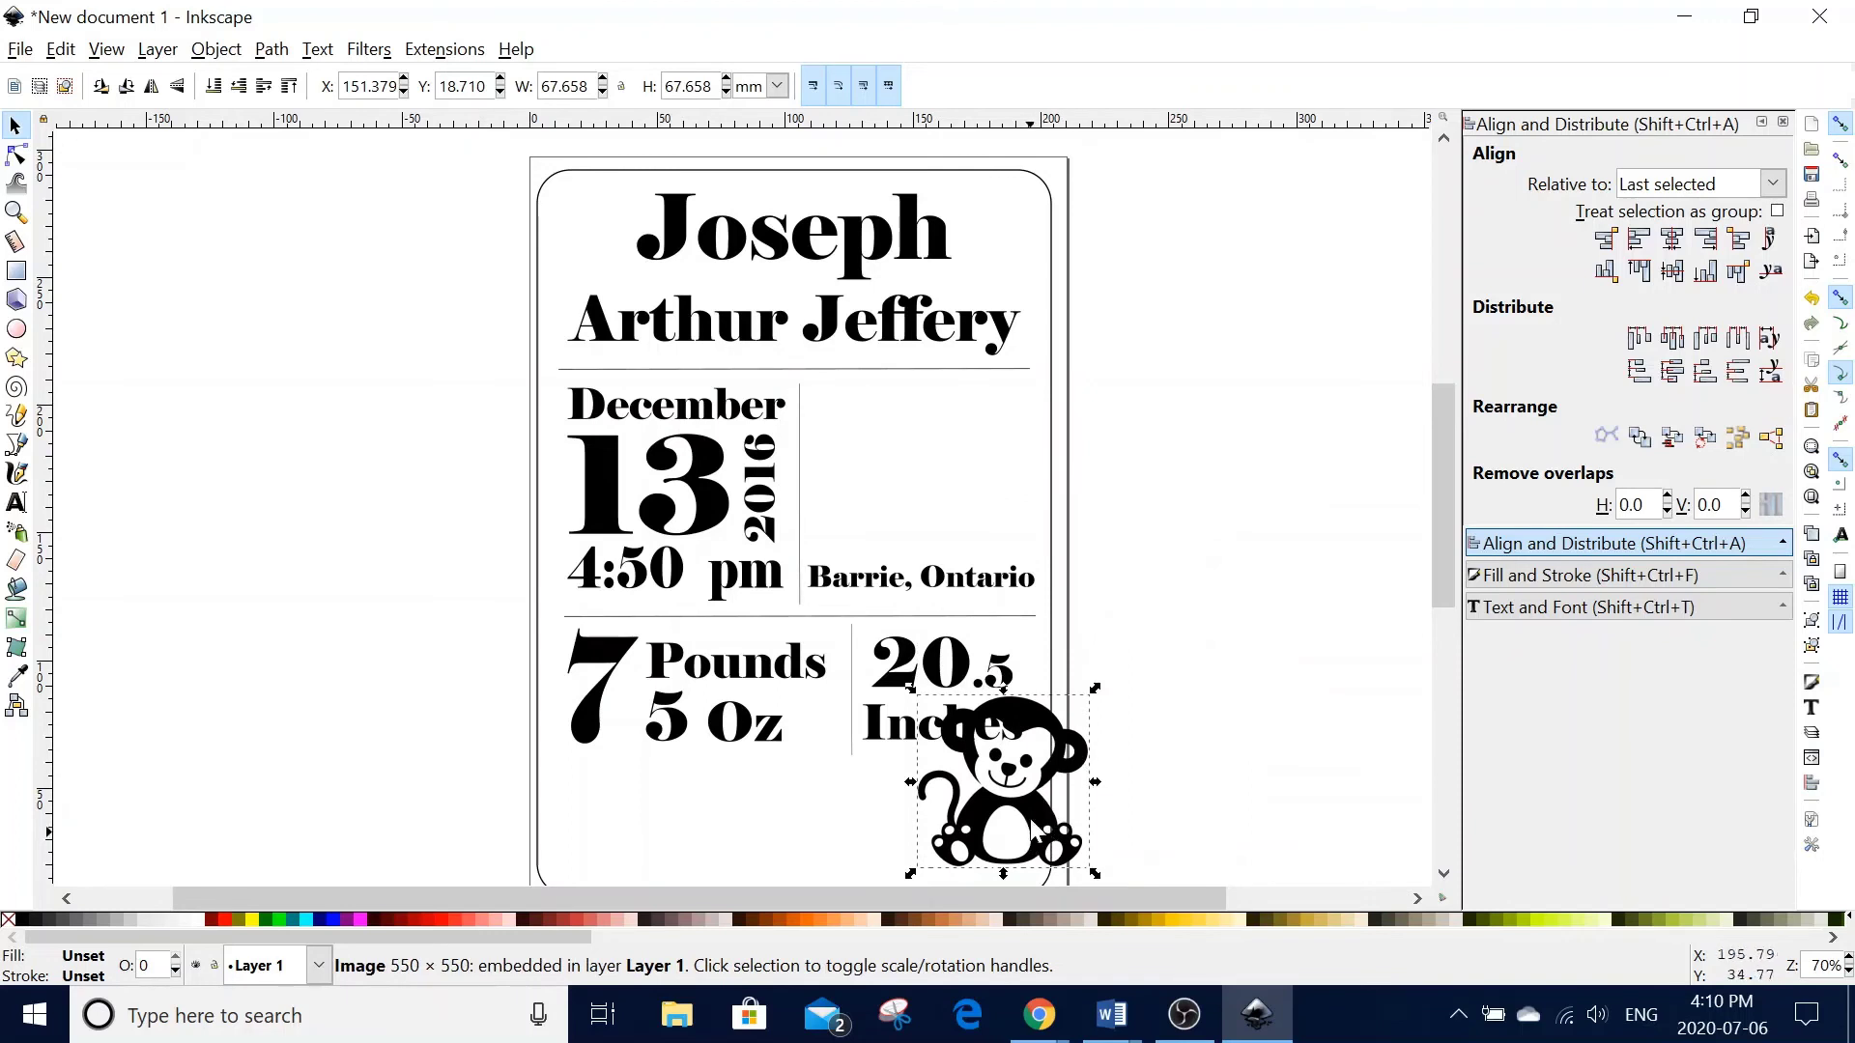
key(Escape)
drag(1045, 817, 972, 497)
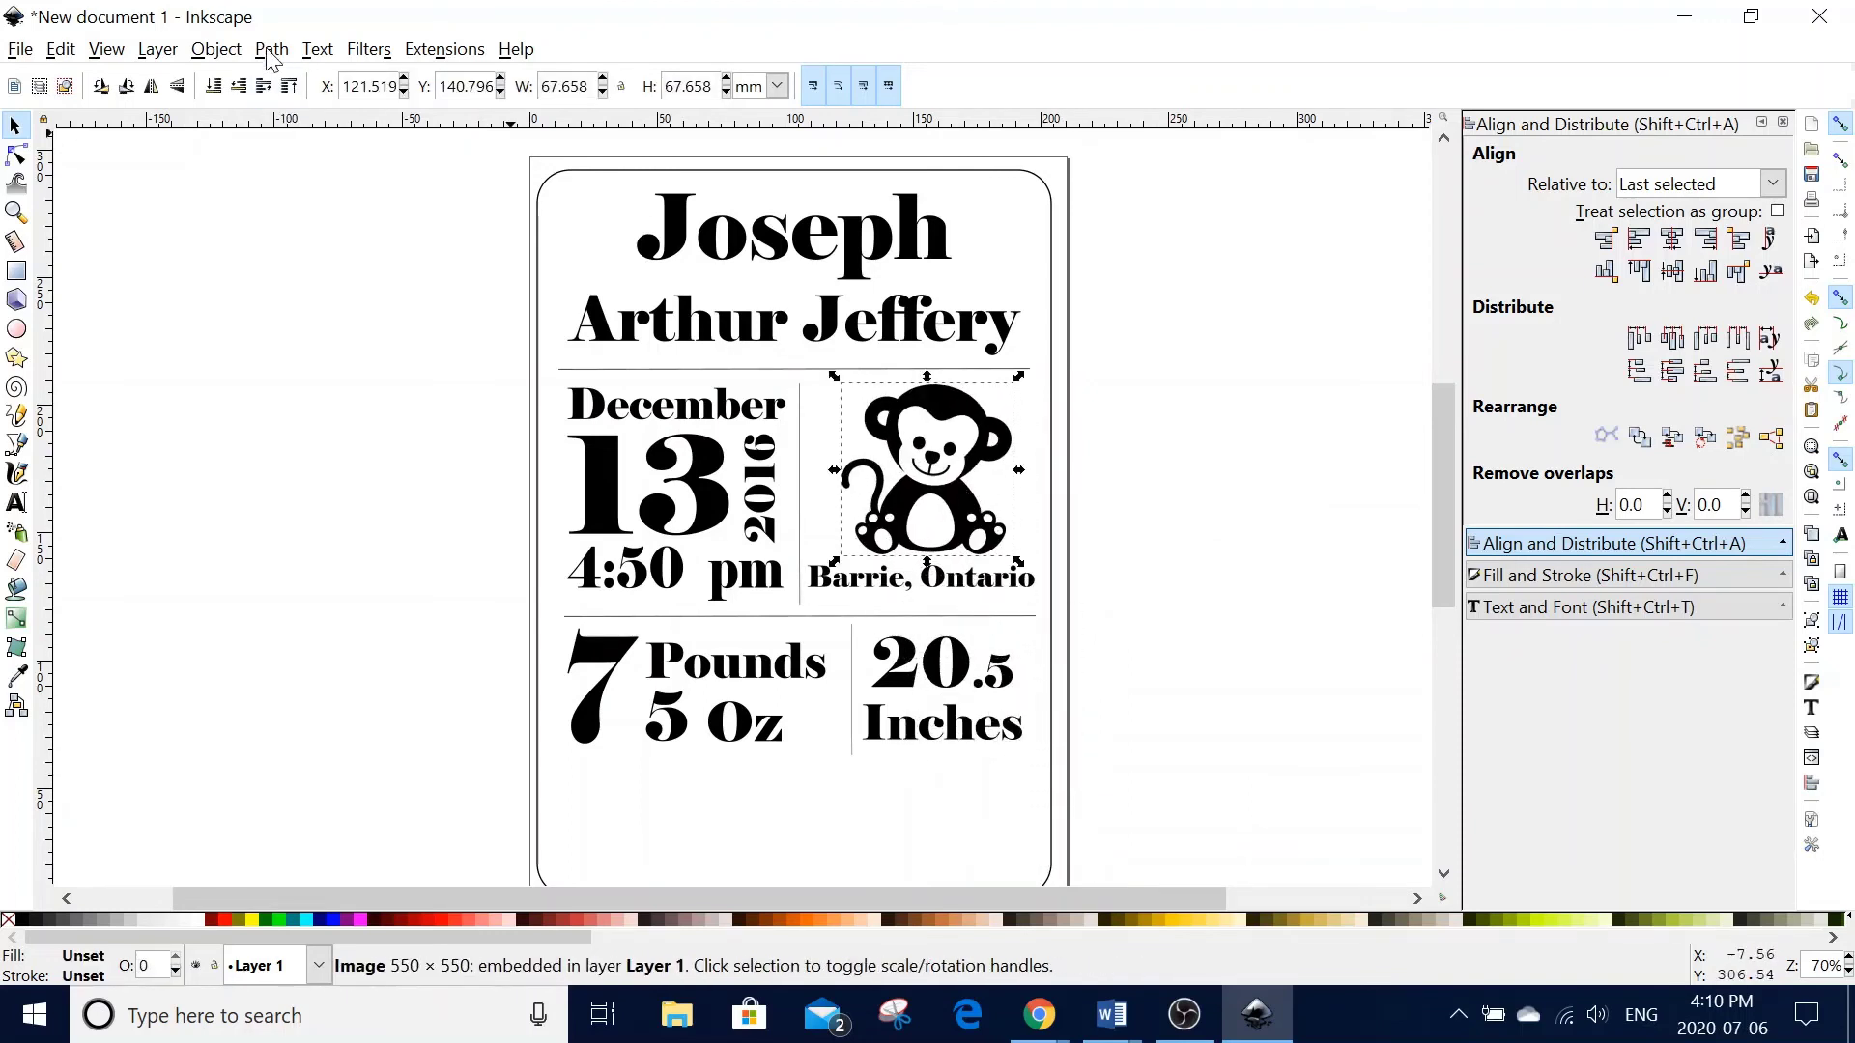
- Trace the monkey bitmap into a black vector path using Trace Bitmap with live preview
click(271, 50)
click(305, 138)
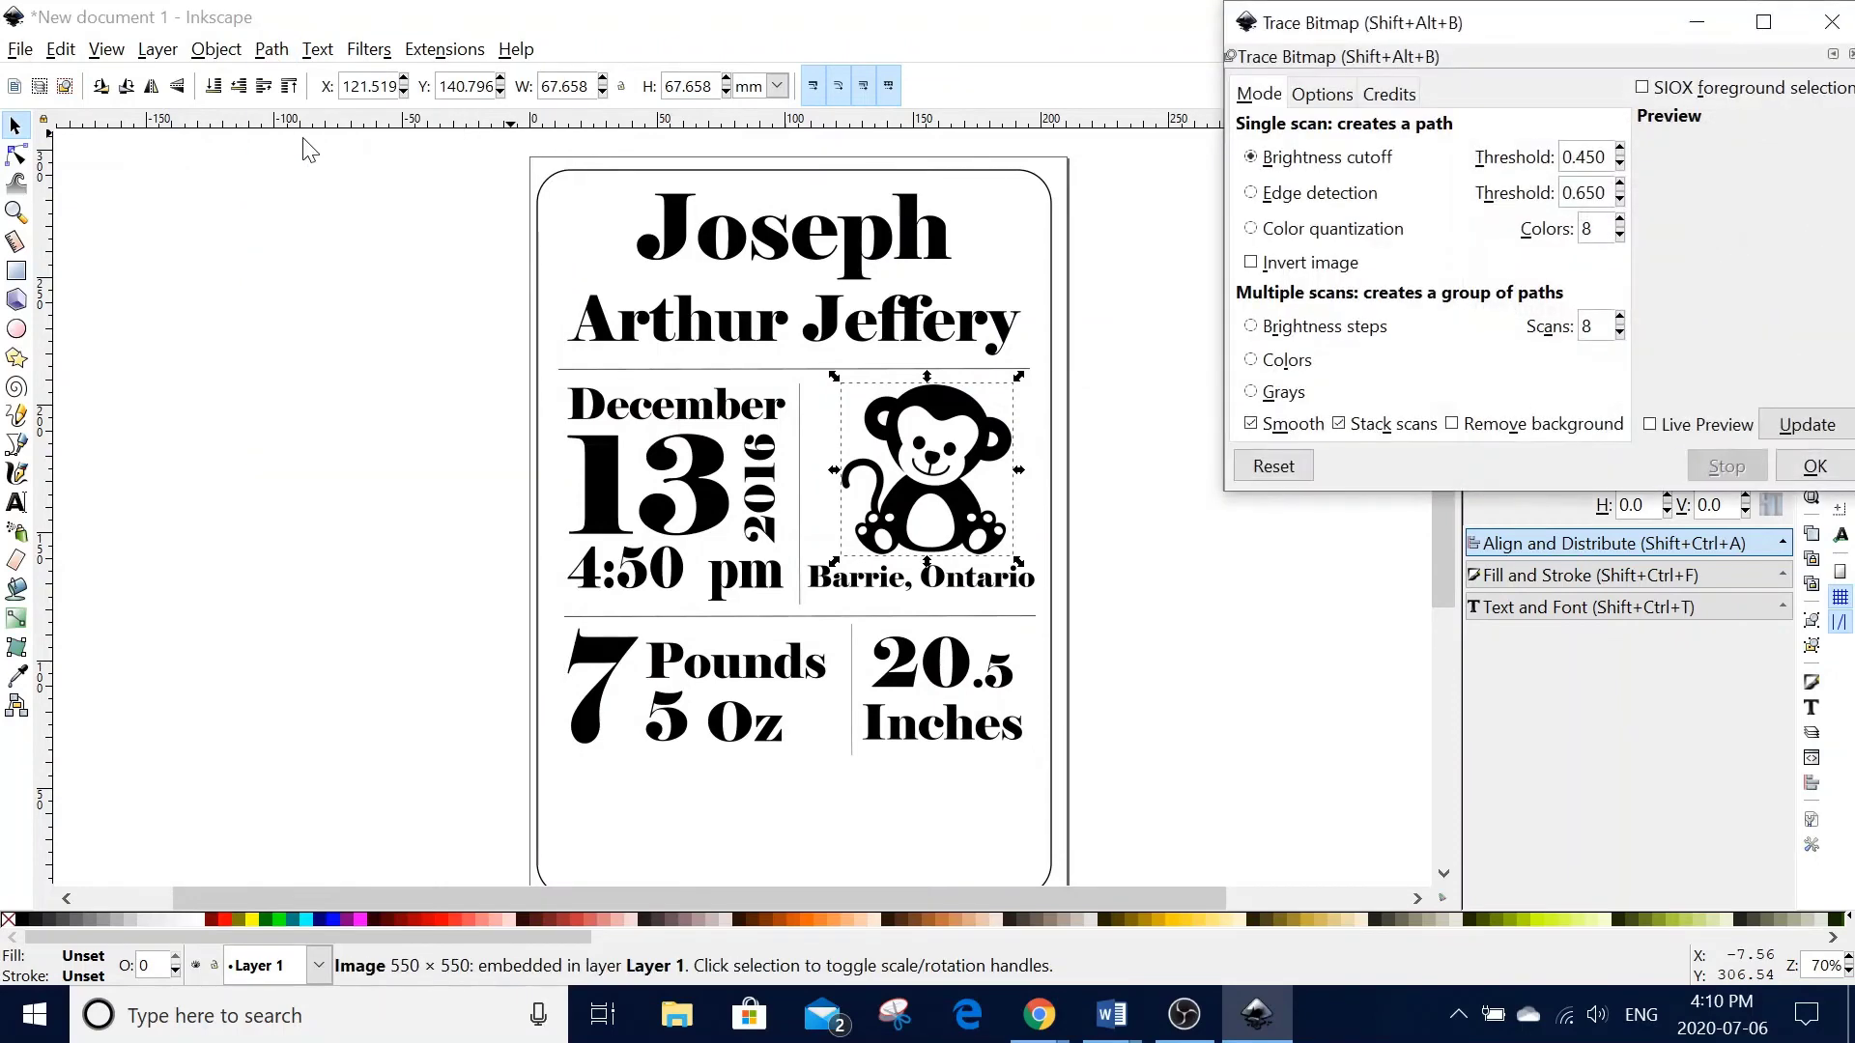
drag(1461, 37, 1382, 77)
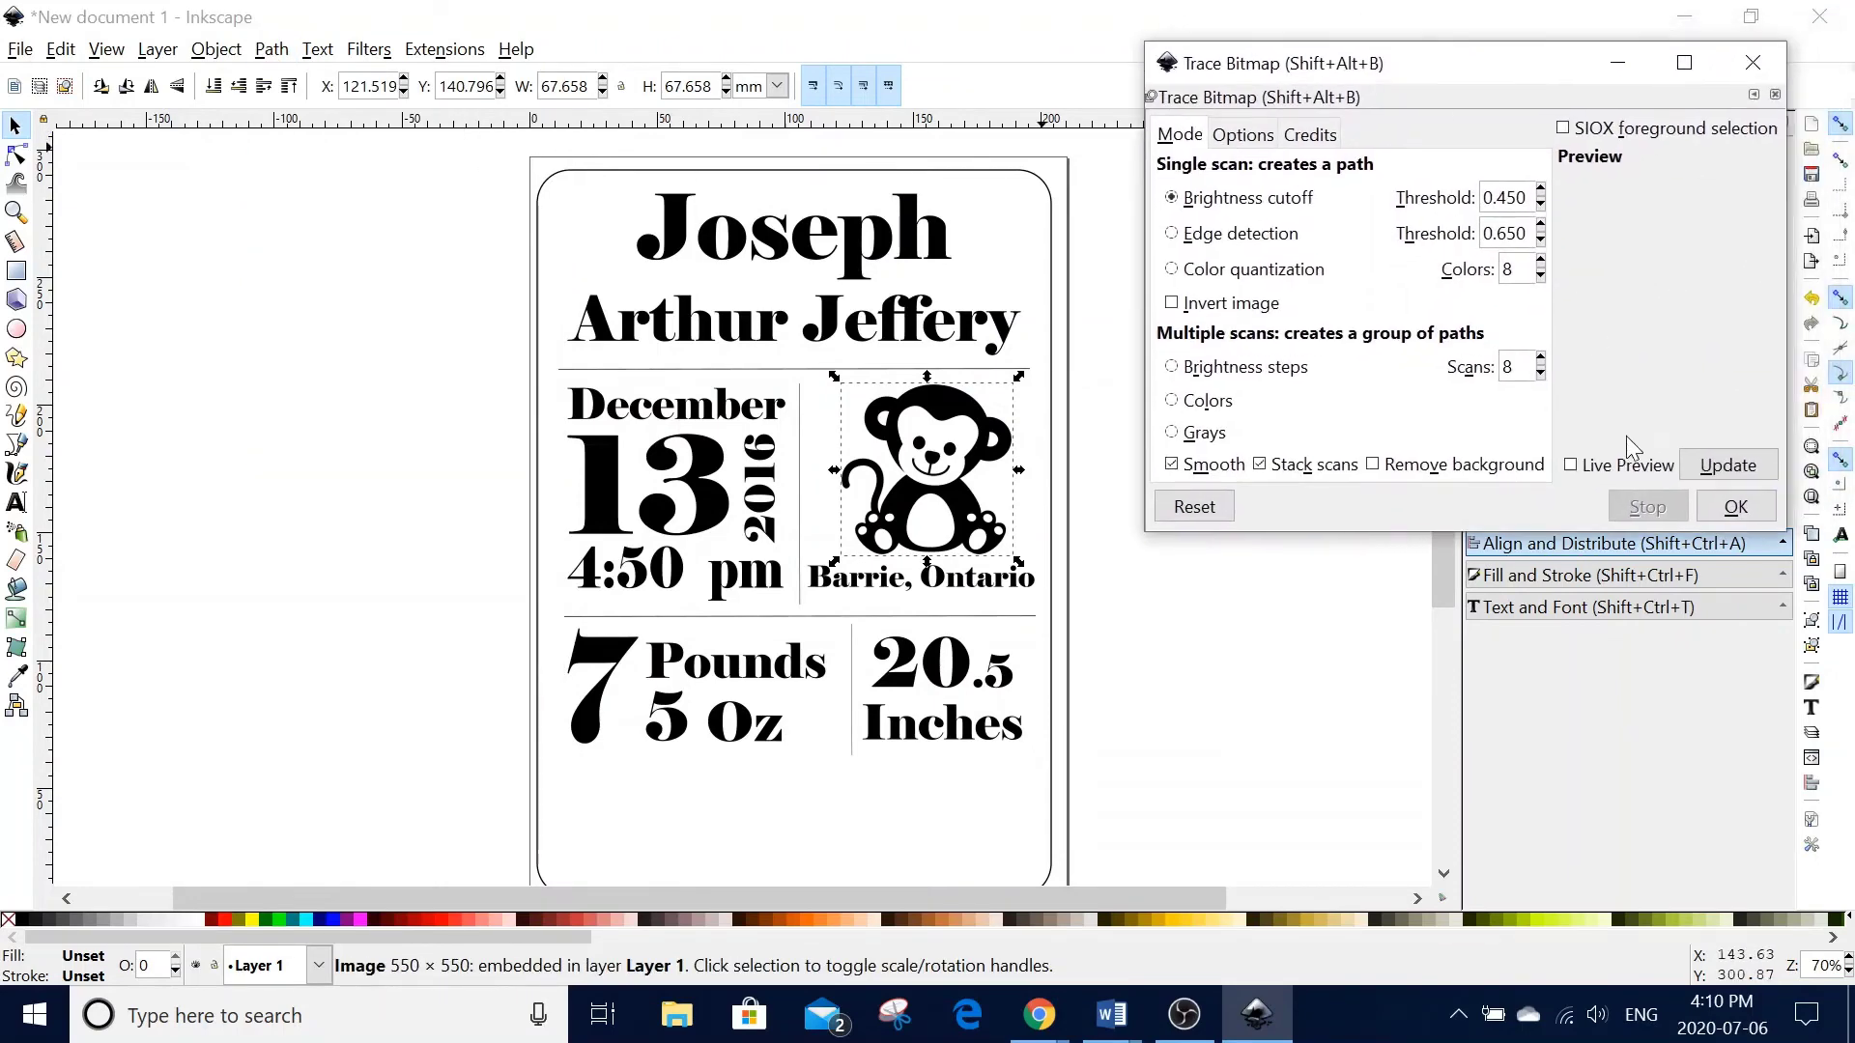
click(1623, 466)
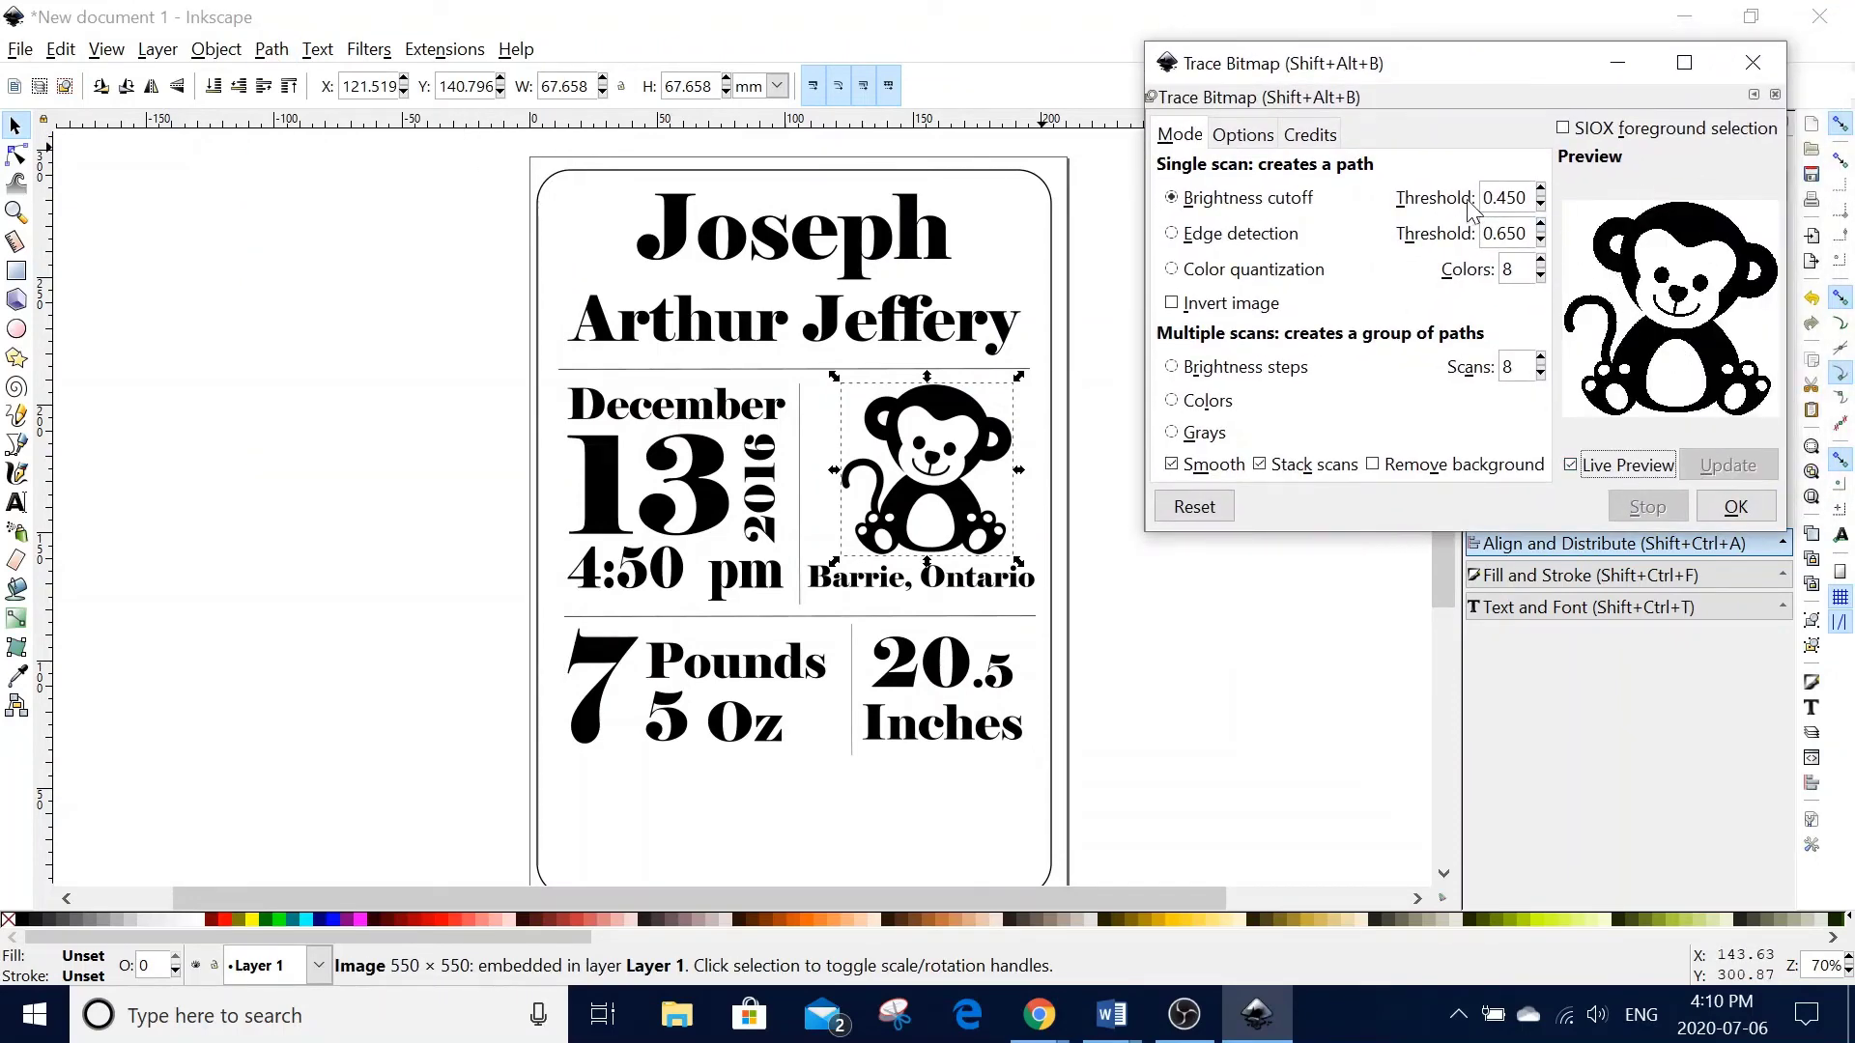
click(1734, 505)
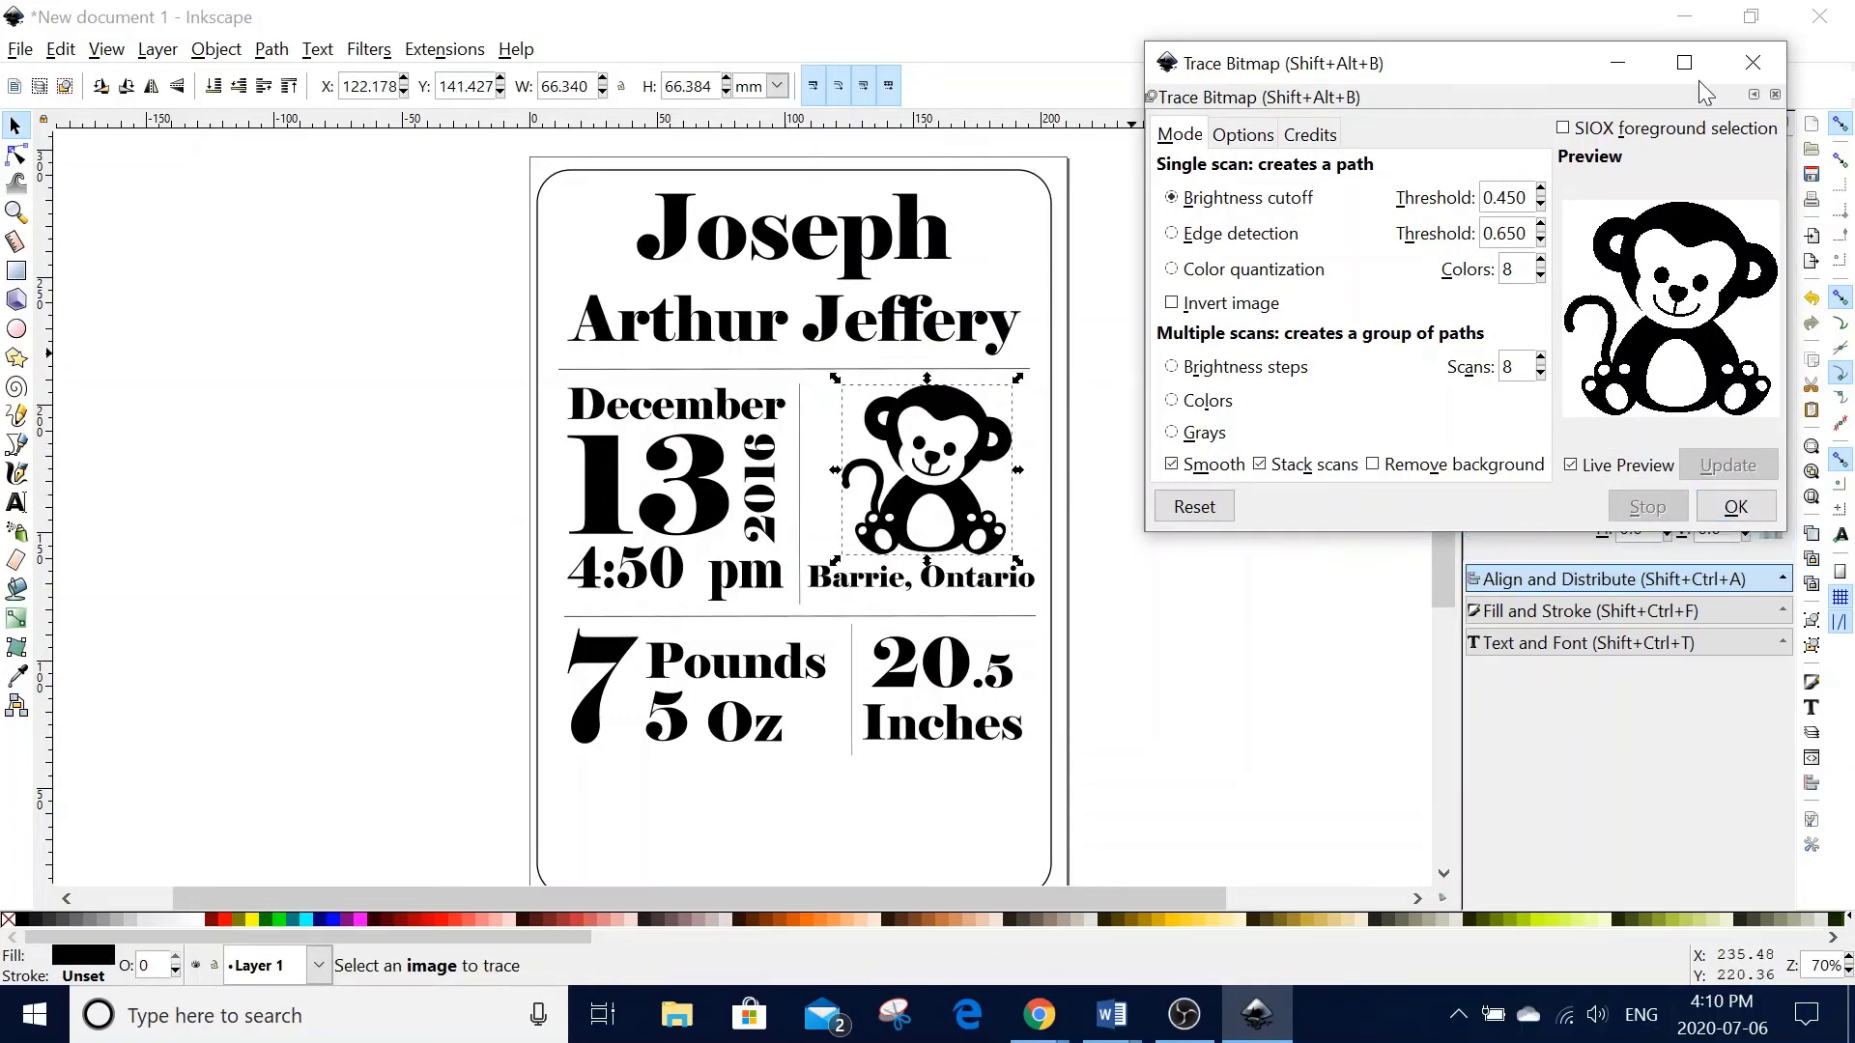
click(1752, 61)
- Delete the original bitmap and scale the traced monkey to about 55 mm above Barrie, Ontario
drag(981, 410, 1044, 418)
click(875, 546)
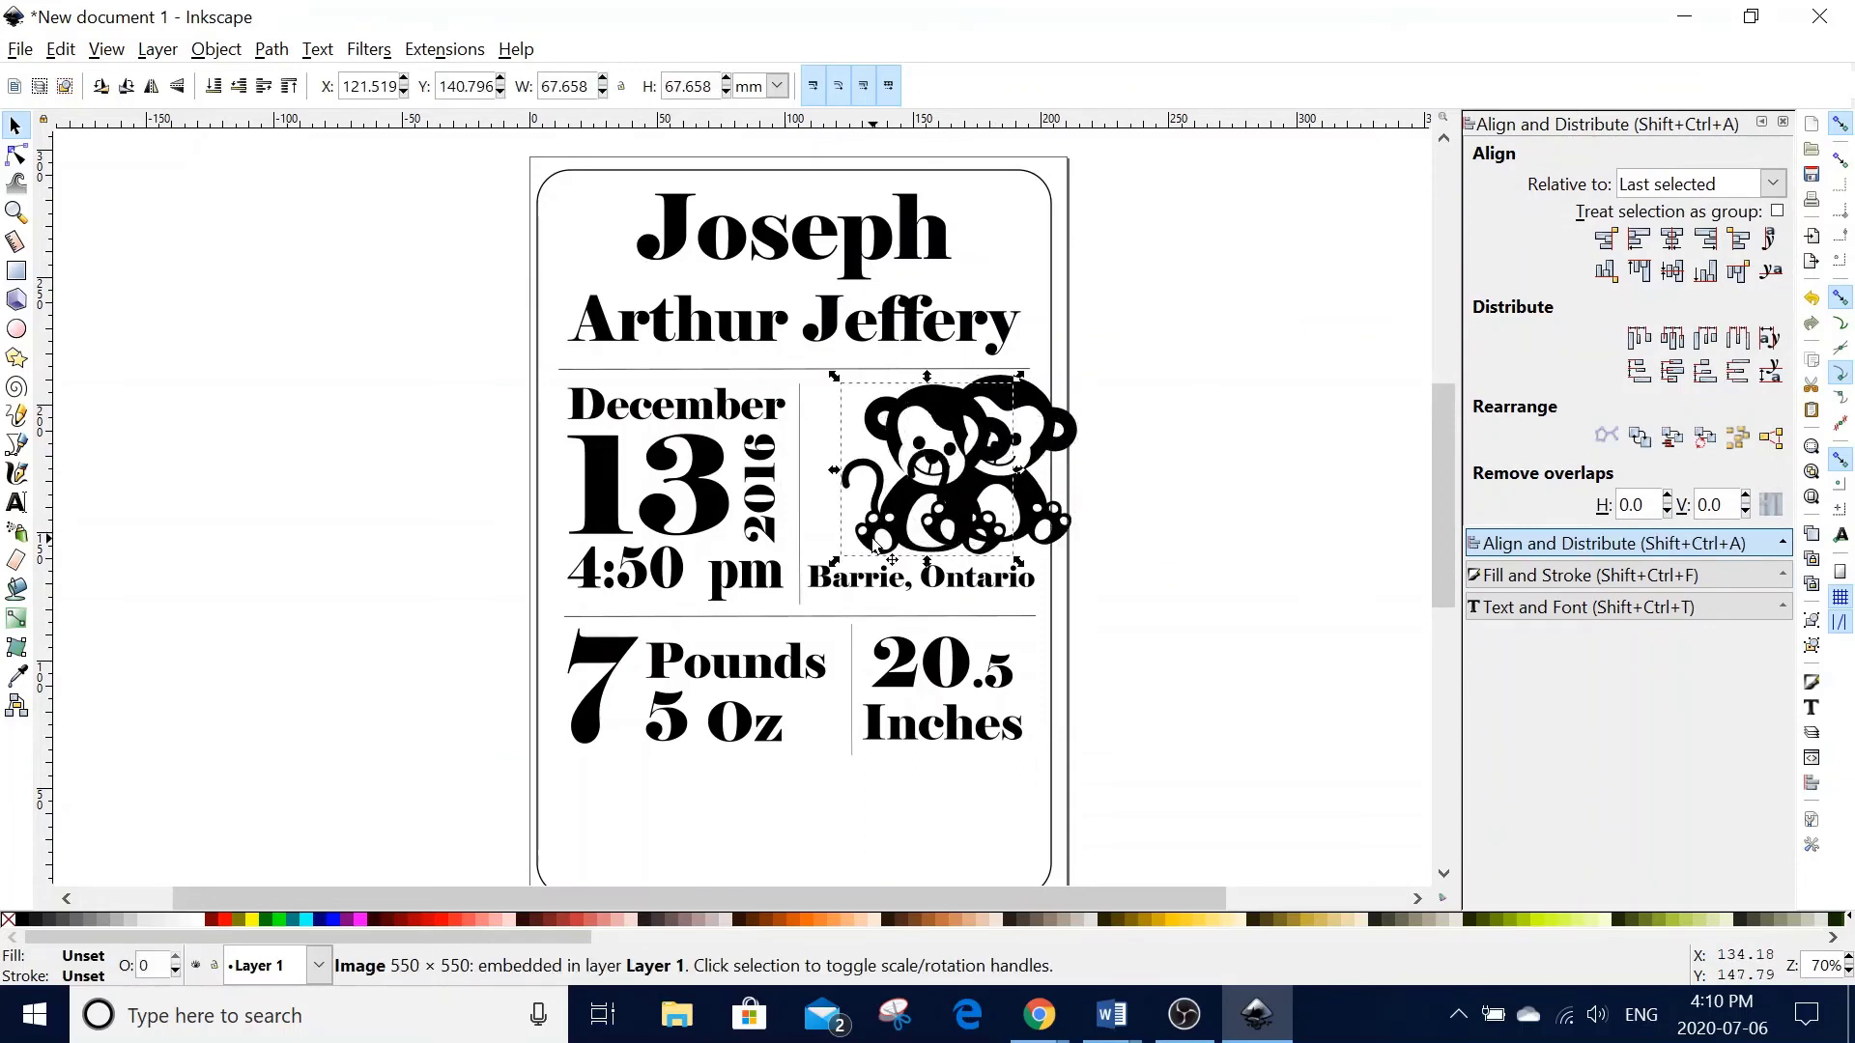
key(Delete)
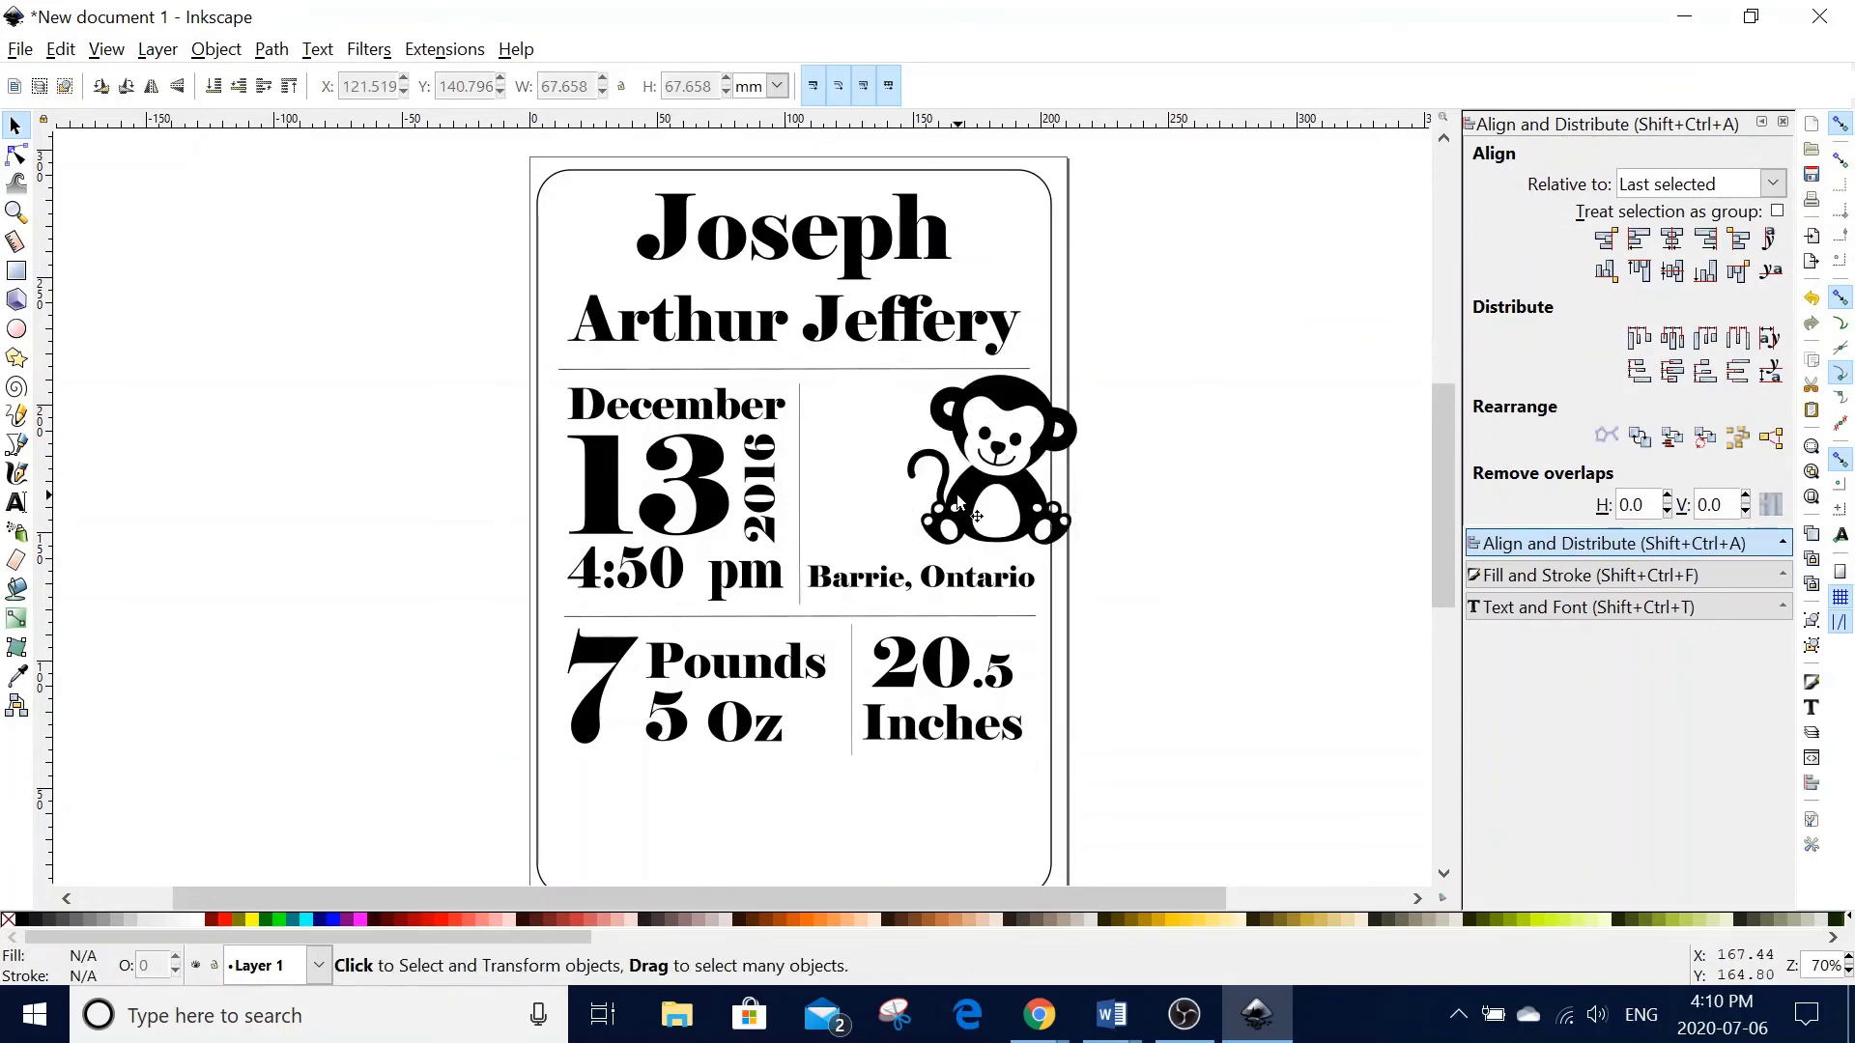
drag(959, 502, 902, 510)
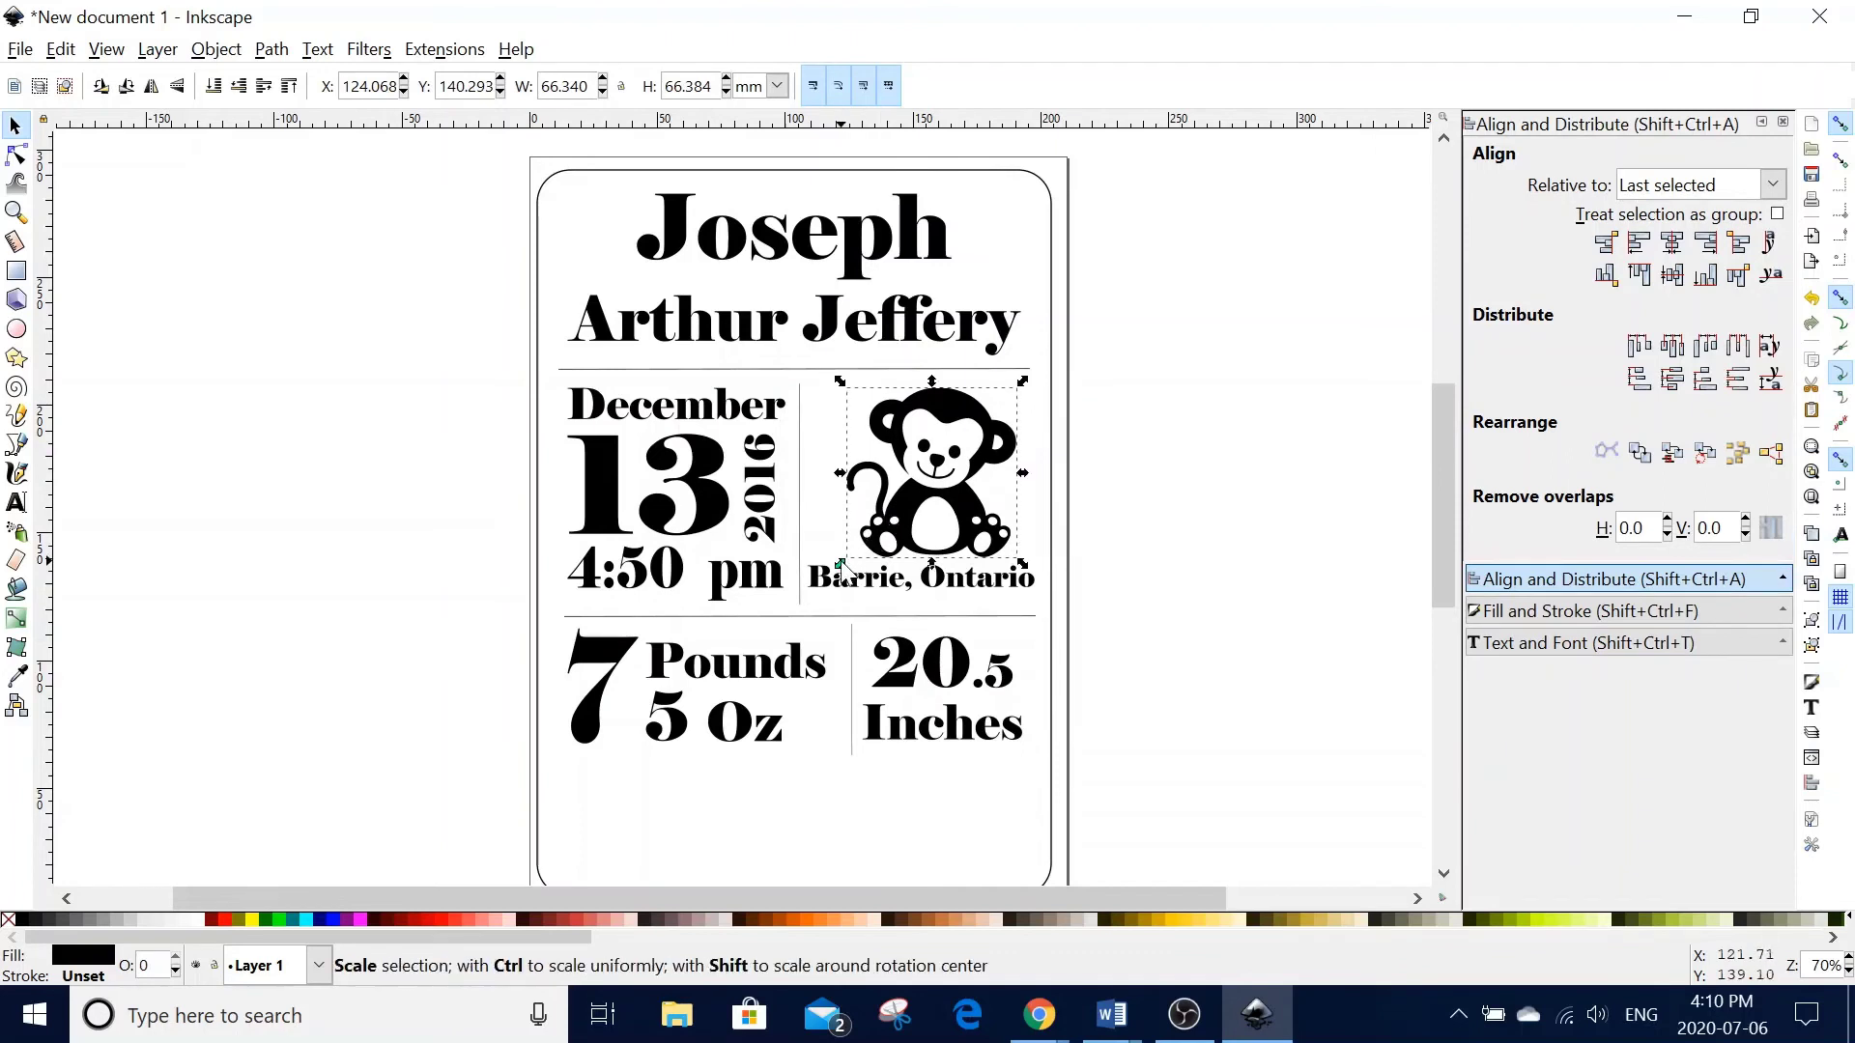
drag(843, 568, 873, 534)
drag(926, 463, 898, 481)
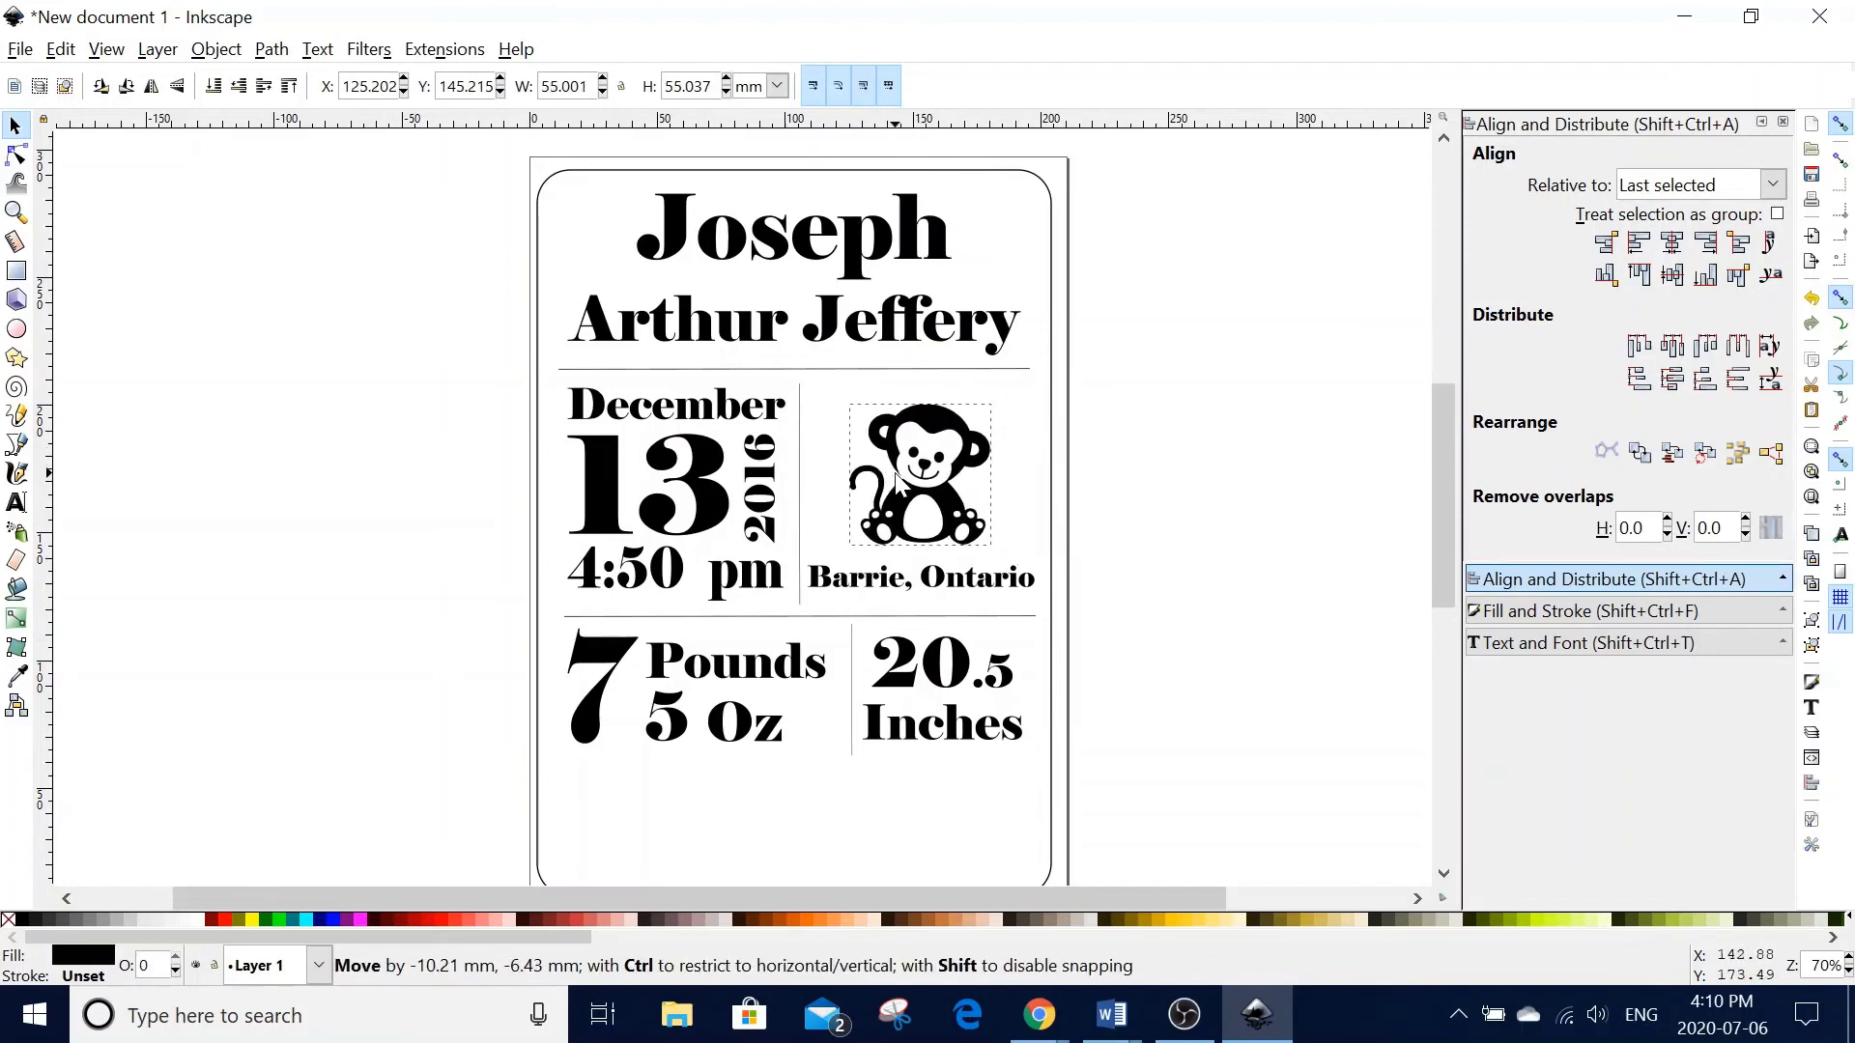
- Add a new 'Welcome Home!' text line below the weight section and select it
click(1154, 500)
scroll(848, 684, down, 1)
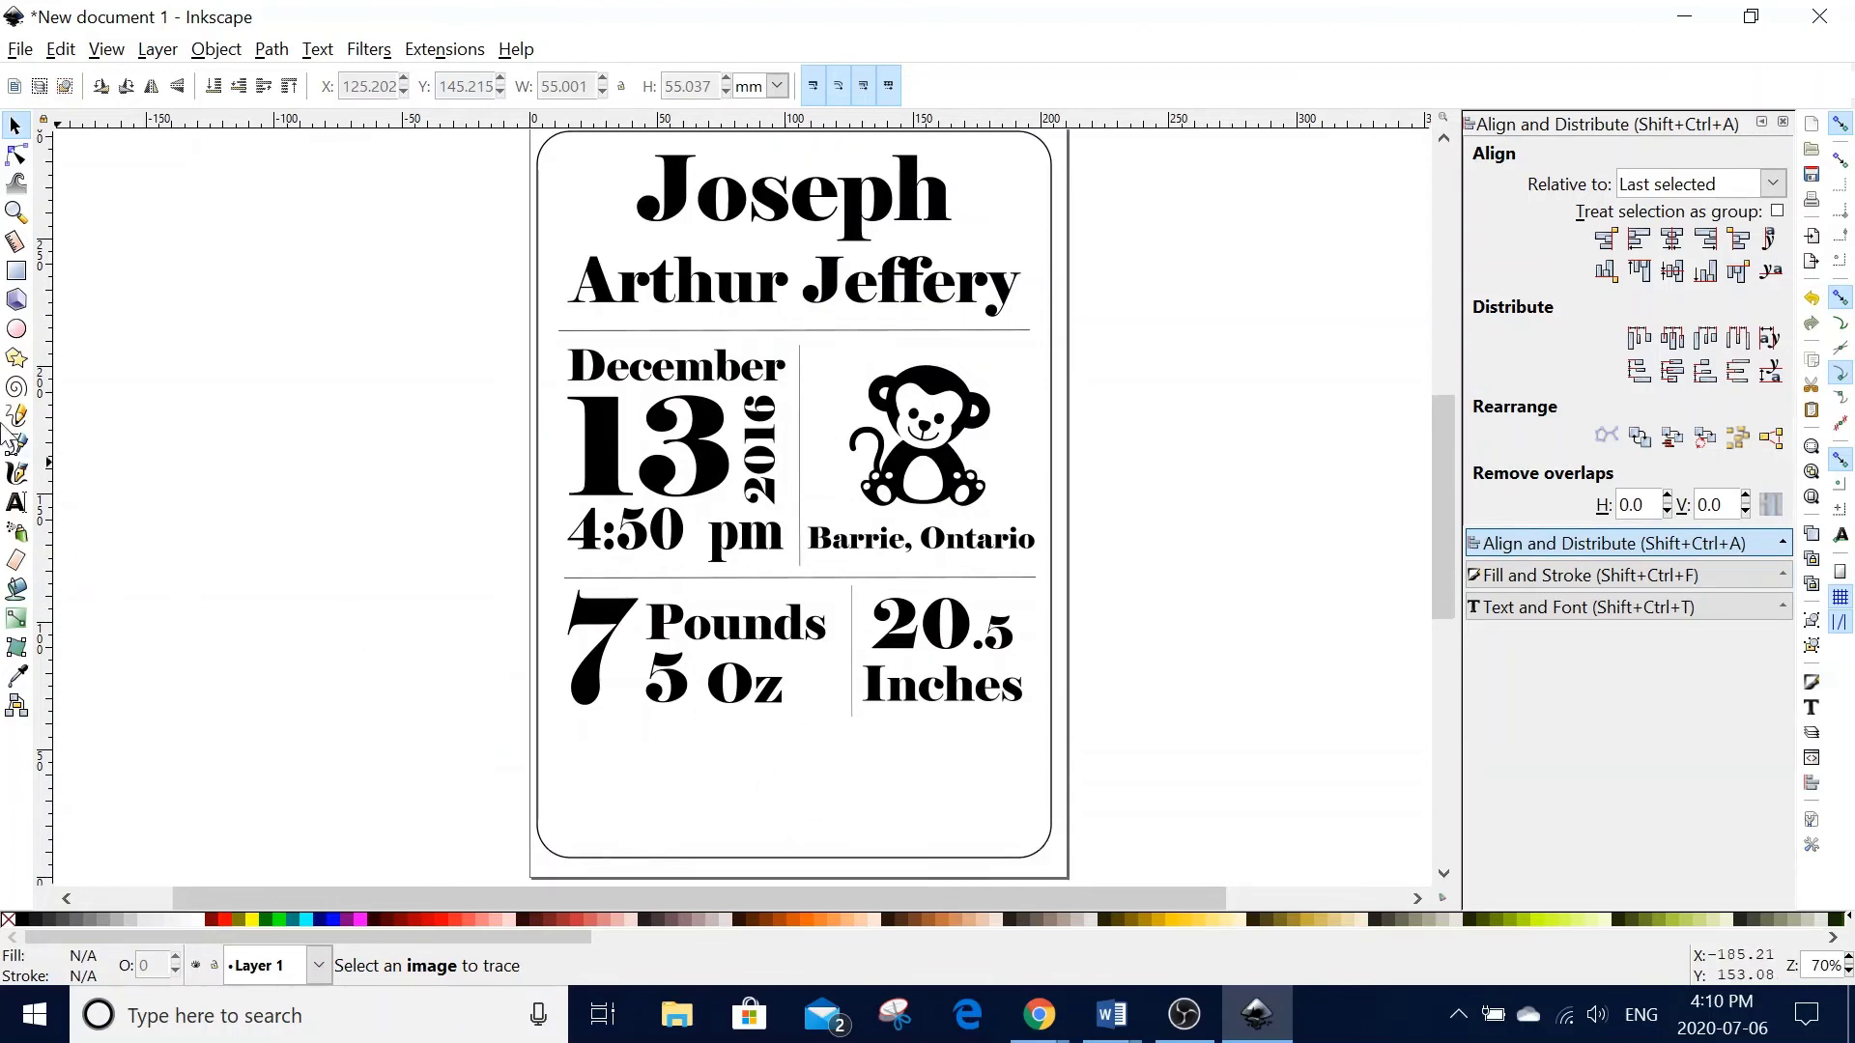
click(17, 502)
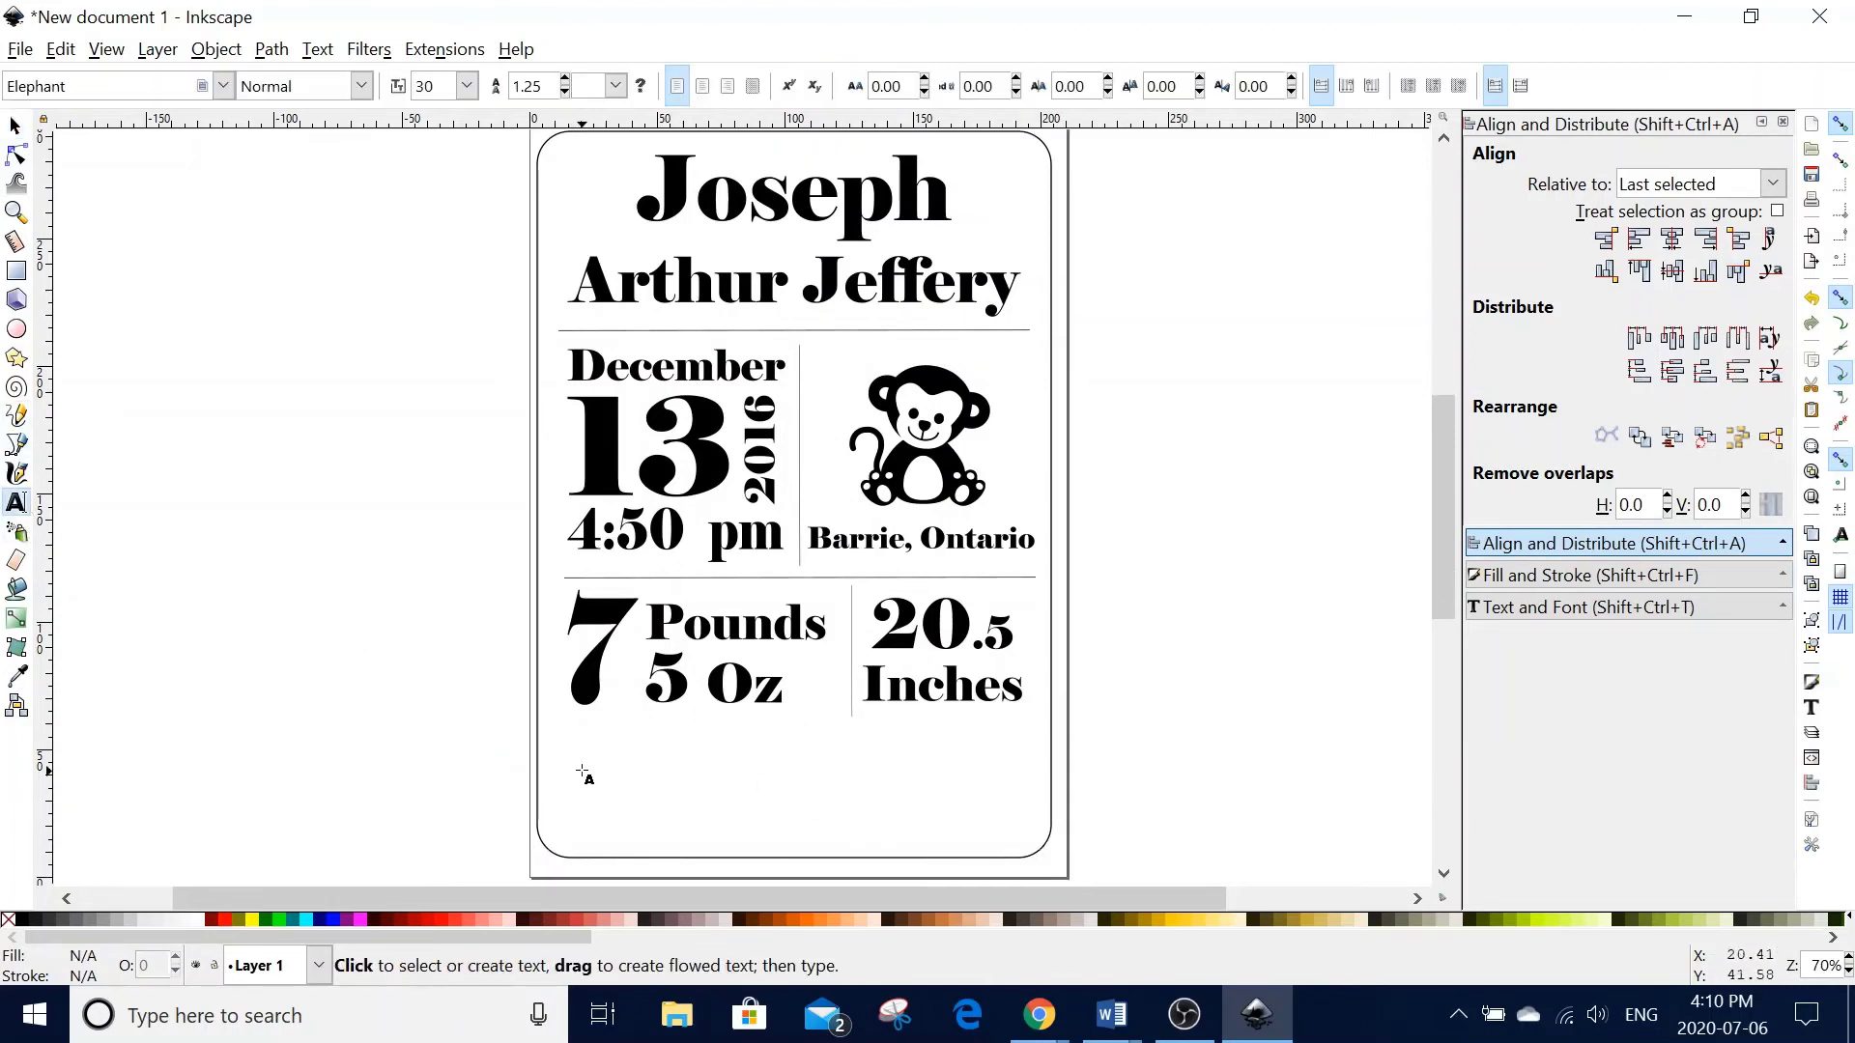
click(583, 772)
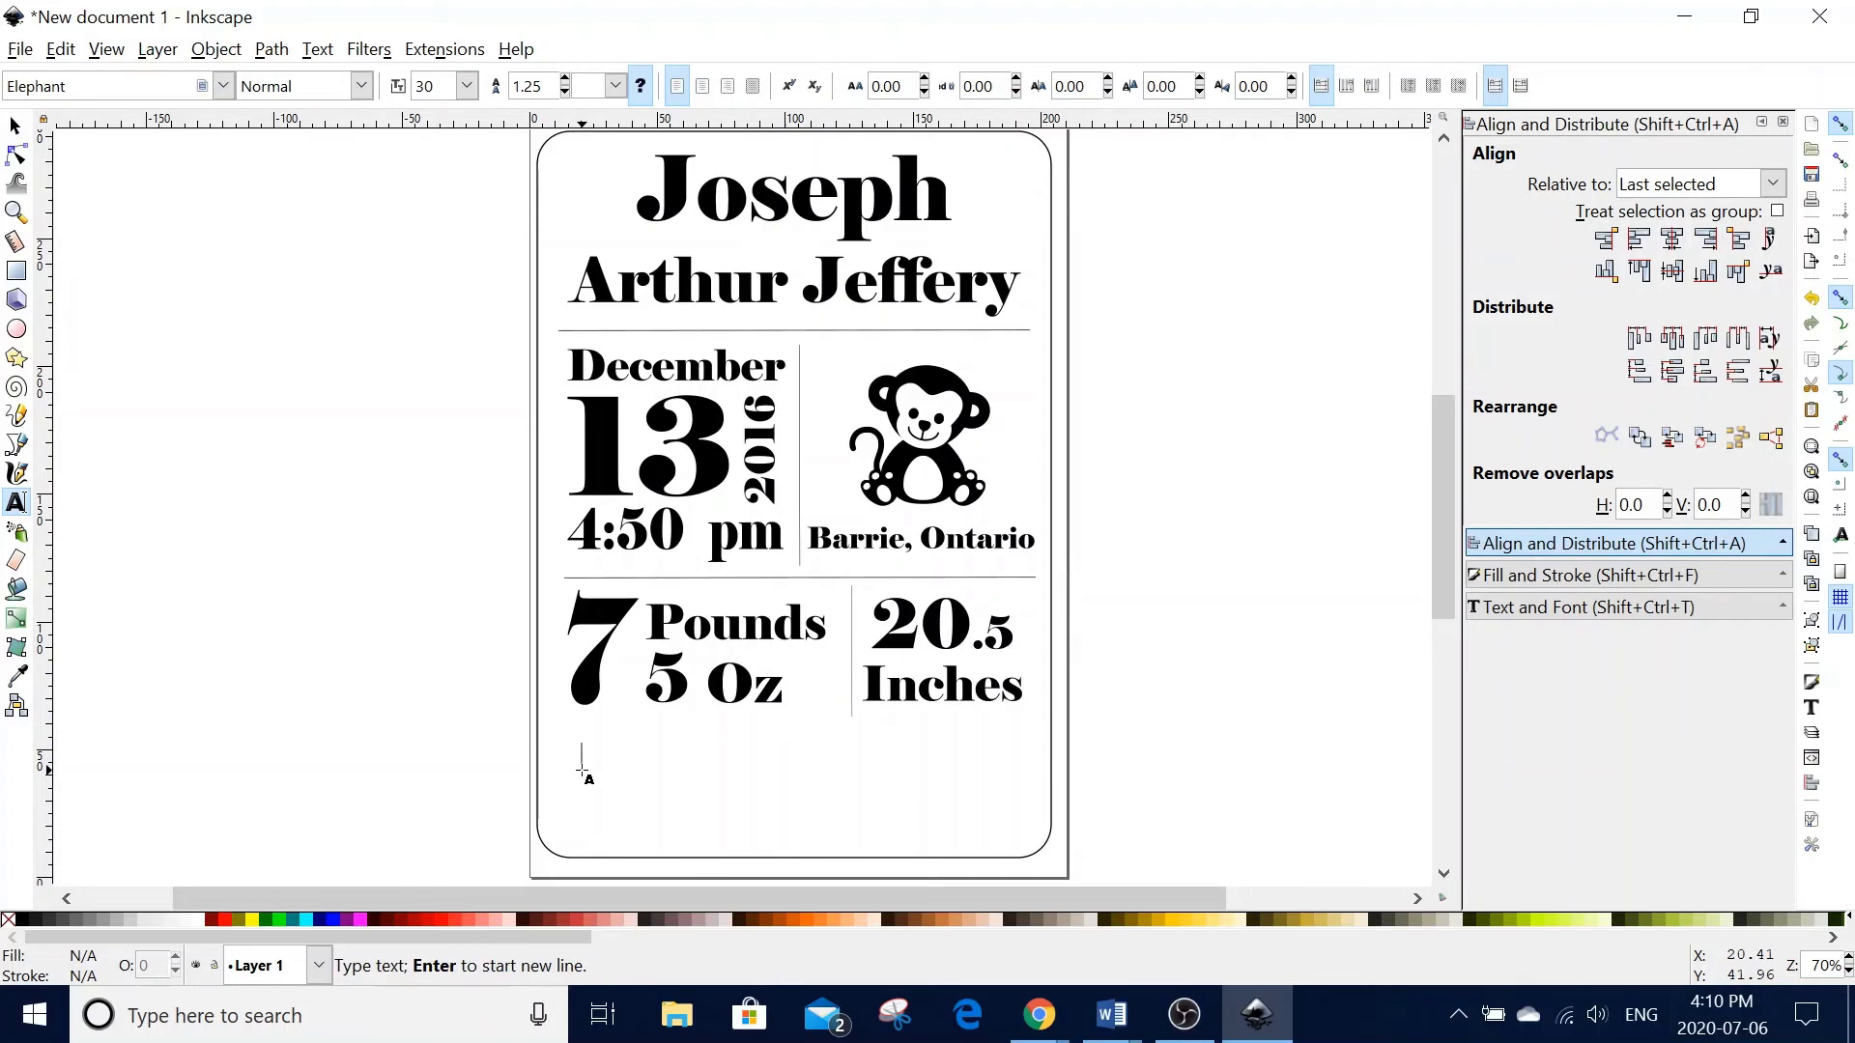
text(Welc)
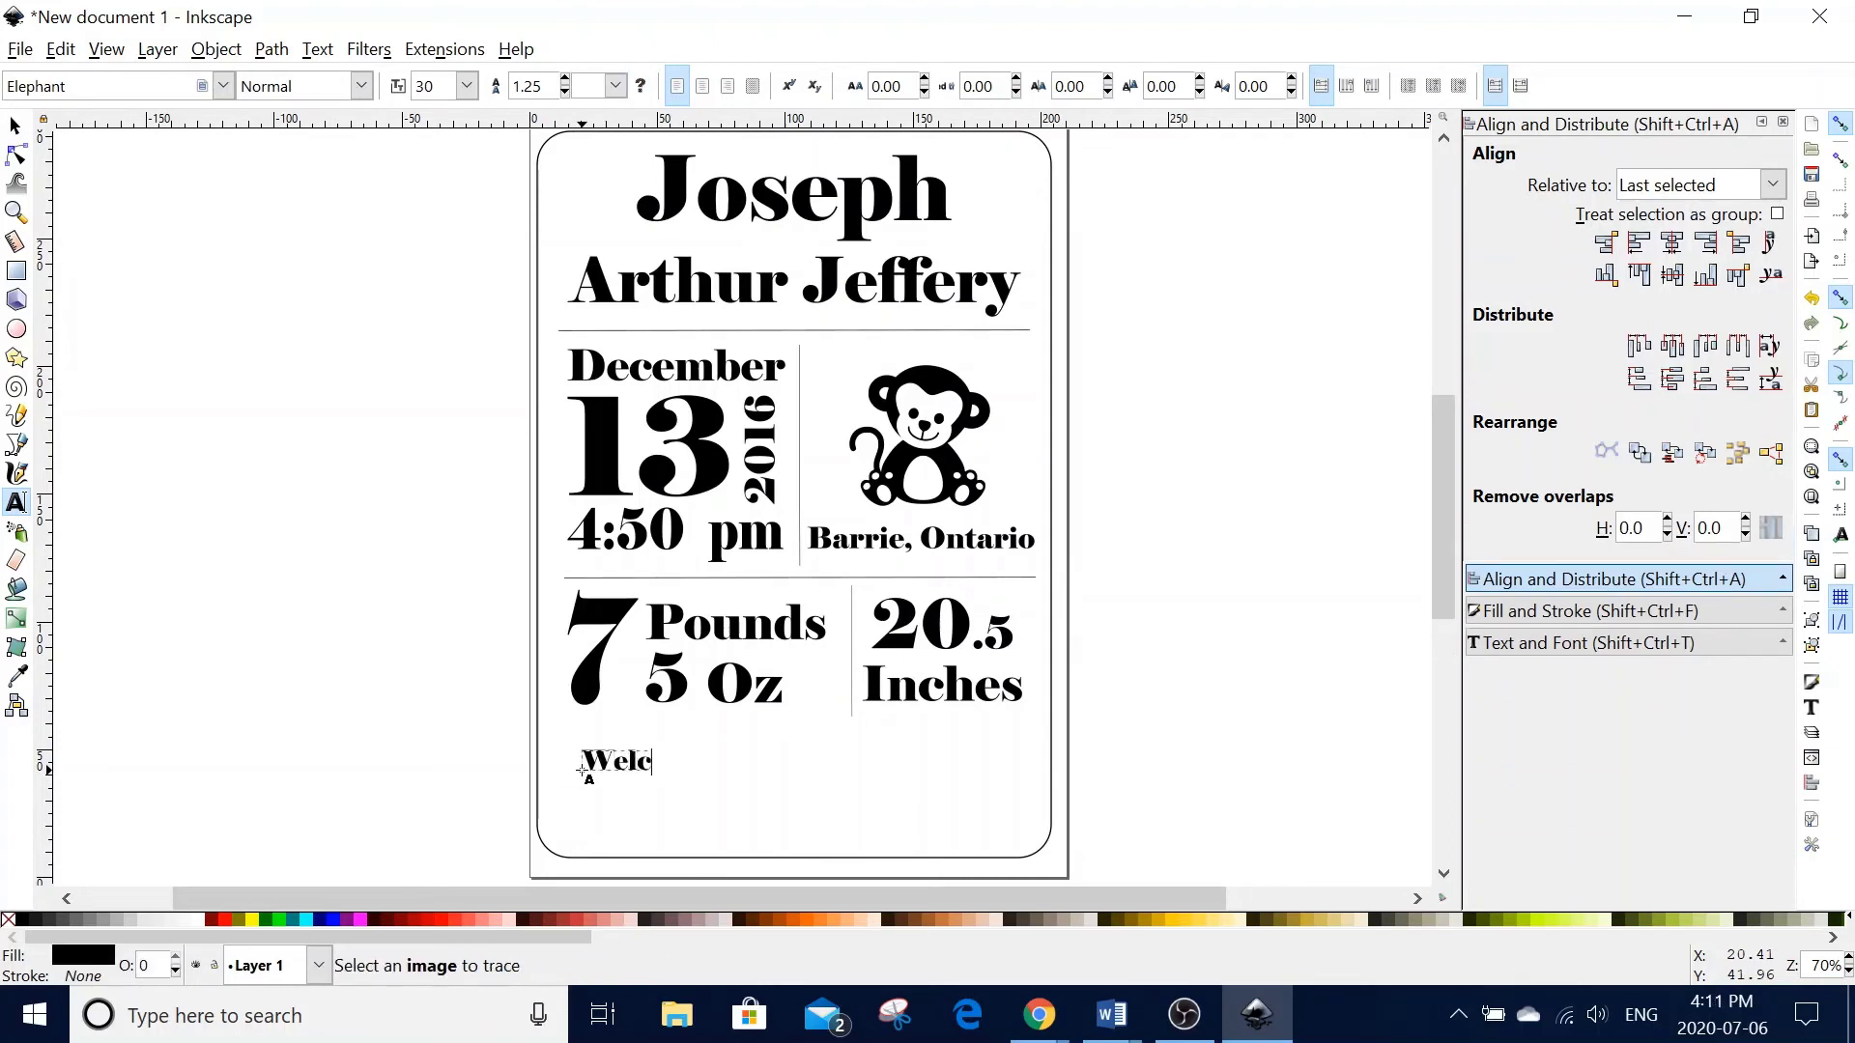
text(ome Home!)
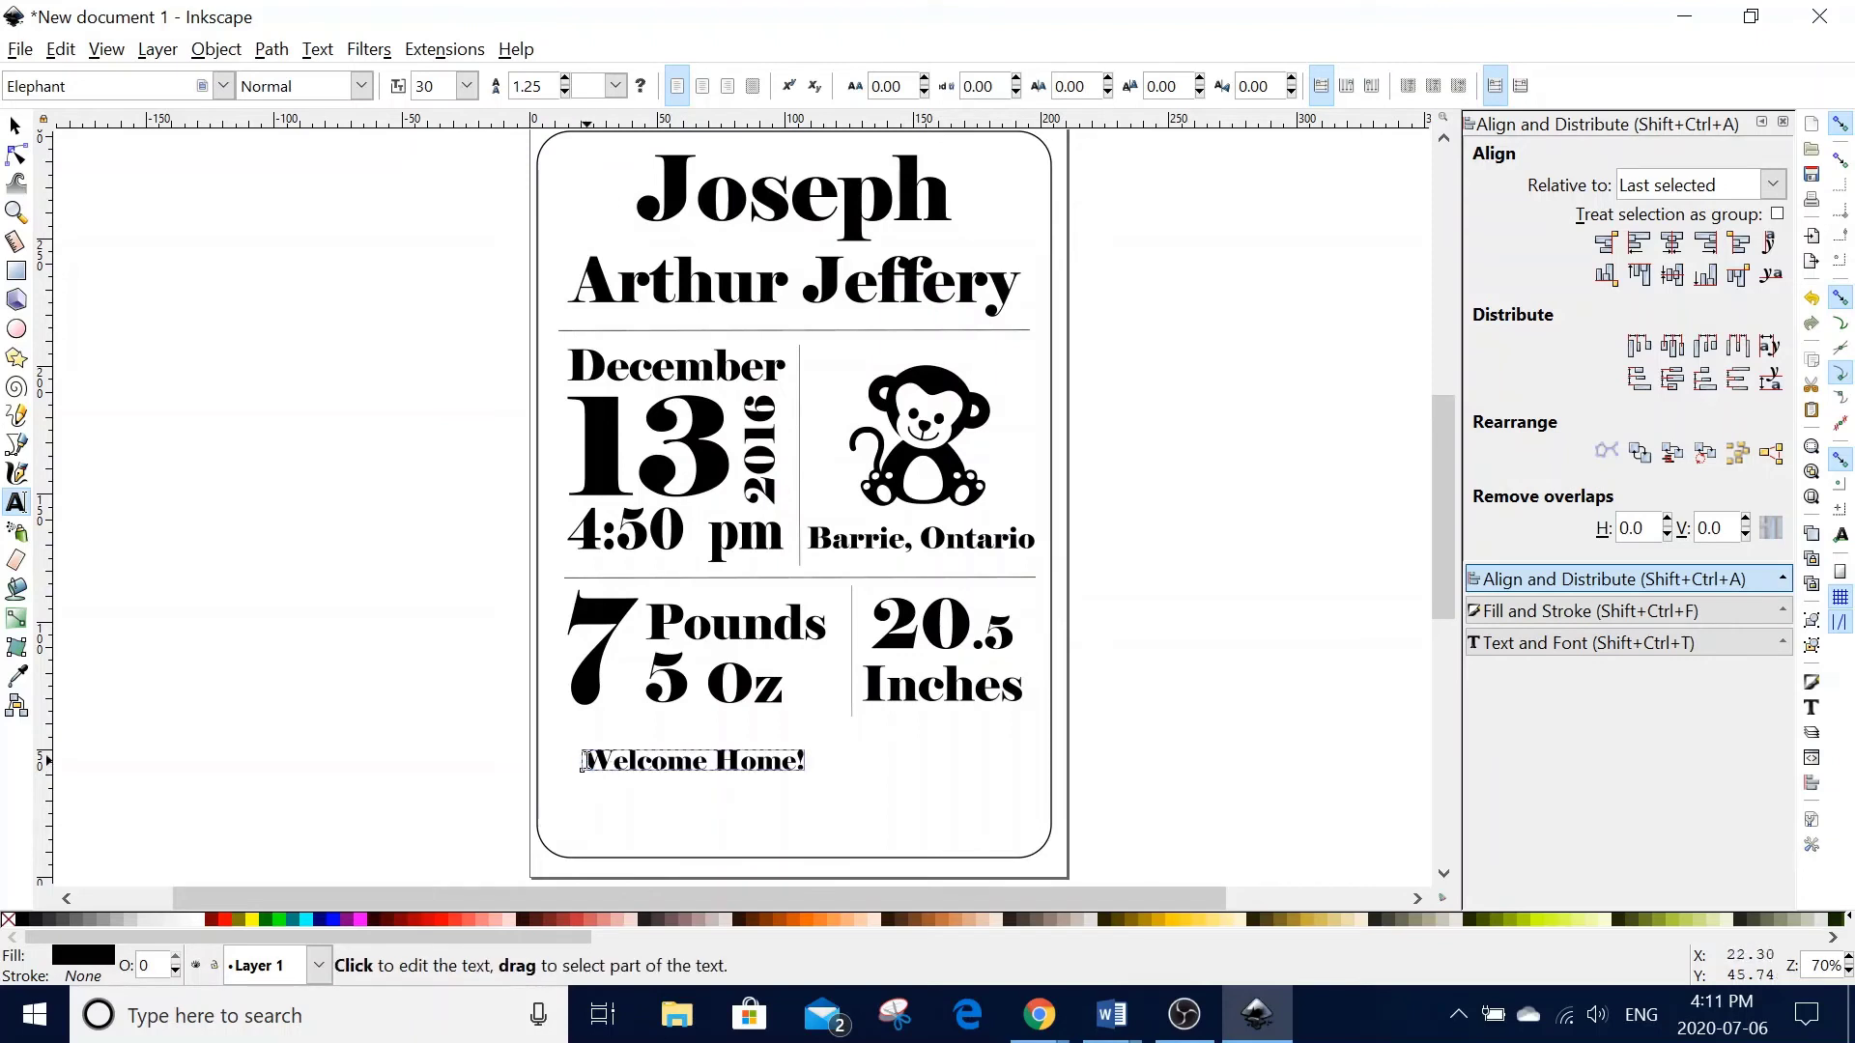
drag(583, 770, 828, 757)
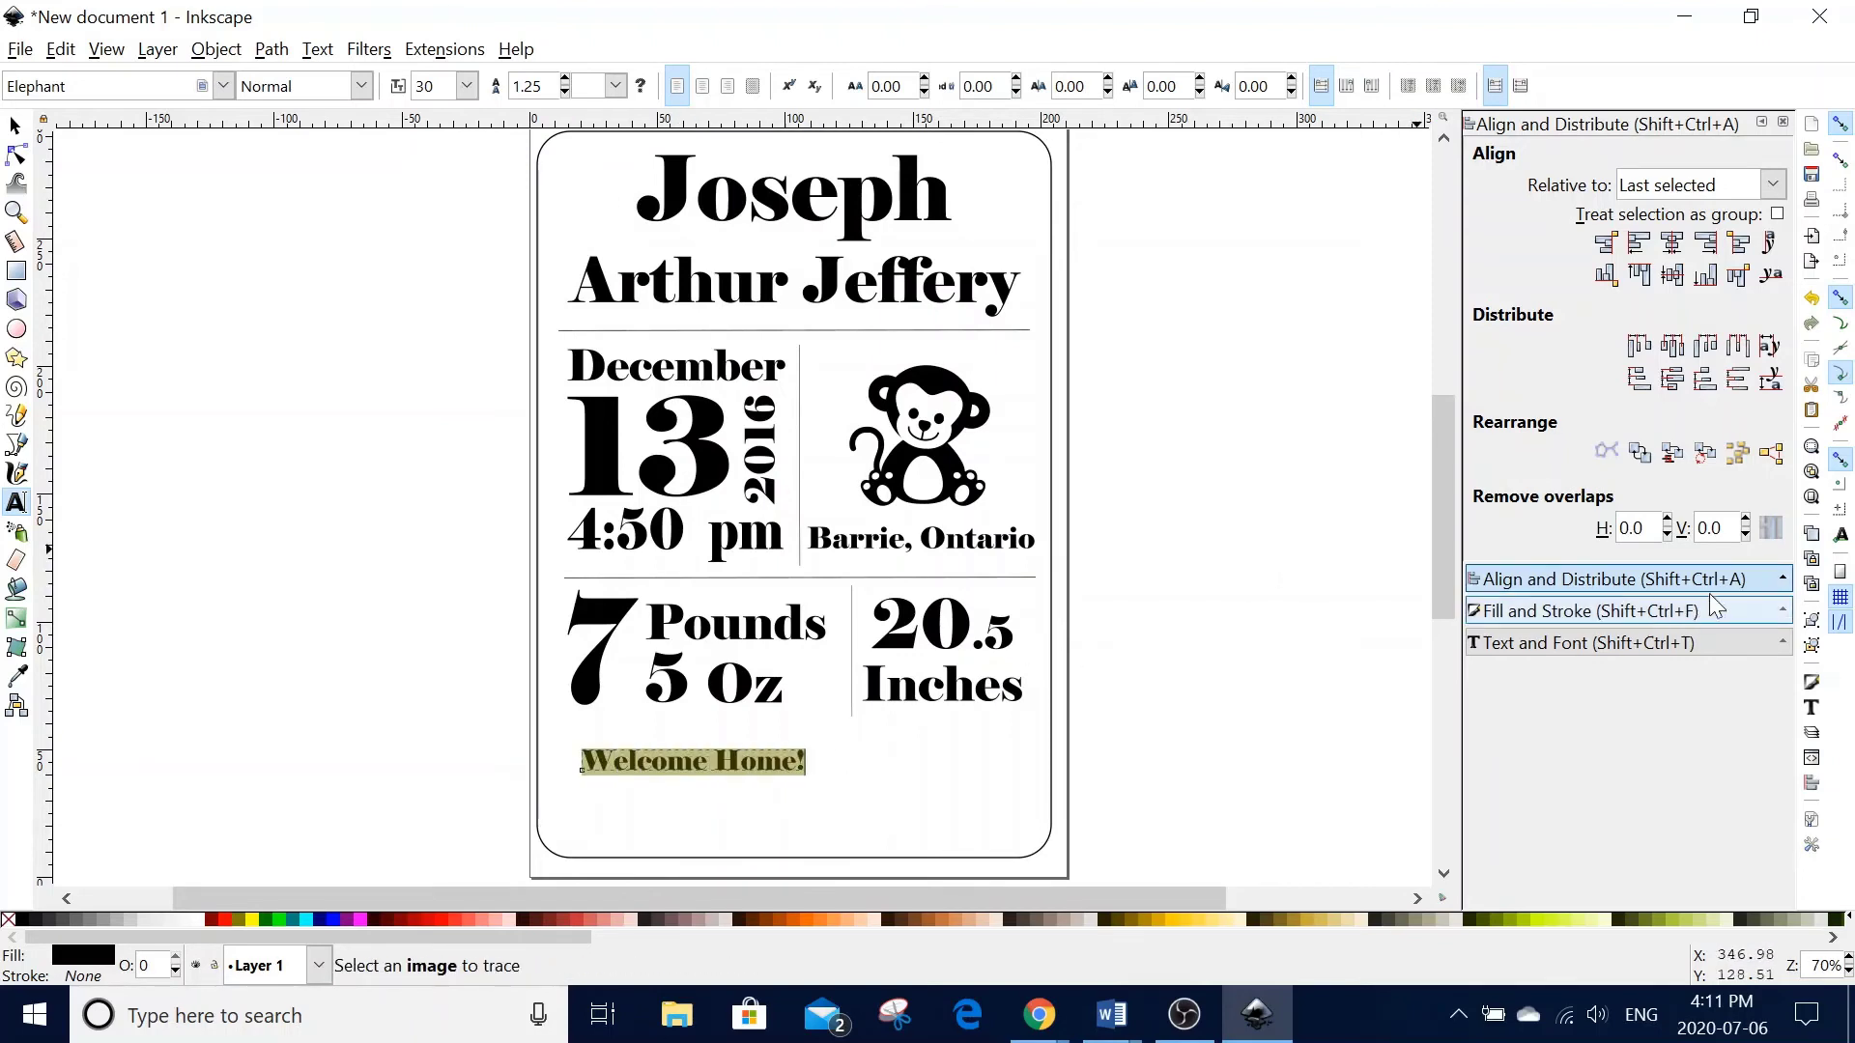
- Make 'Welcome Home!' italic and scale it up to about 57 pt
click(1626, 643)
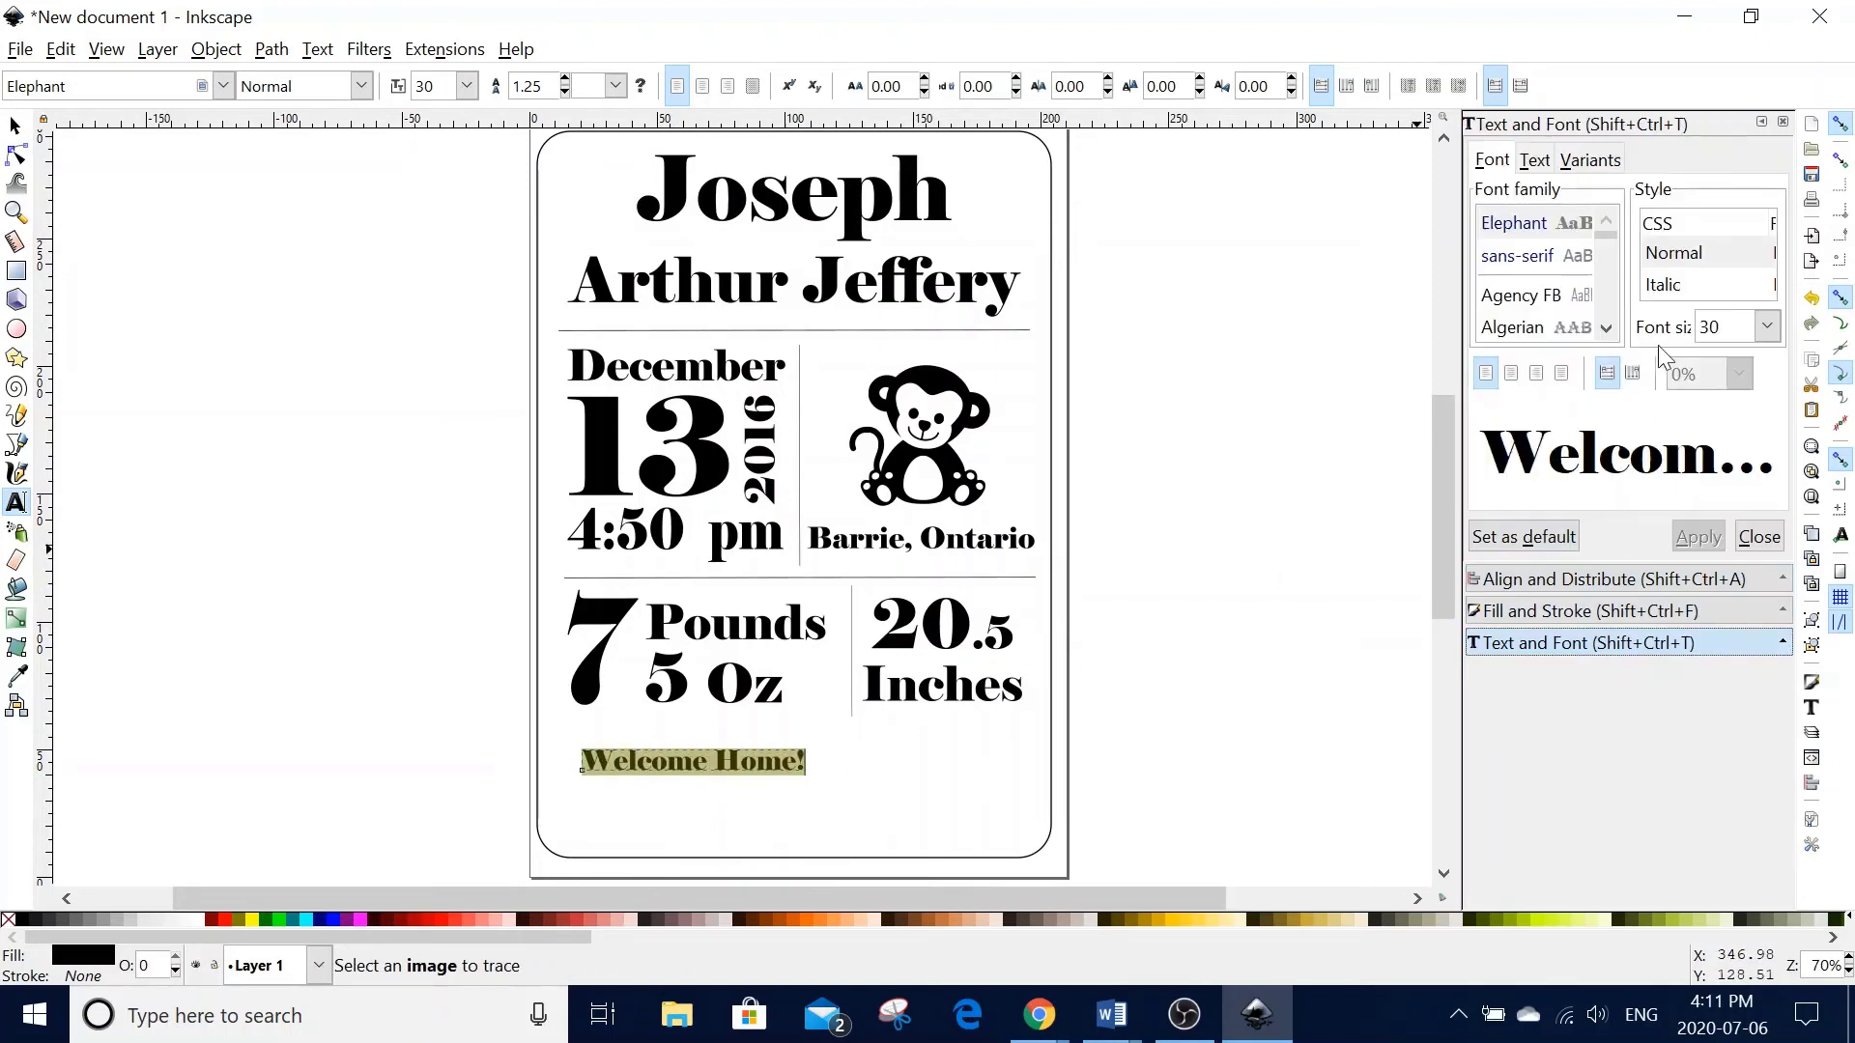
click(1686, 287)
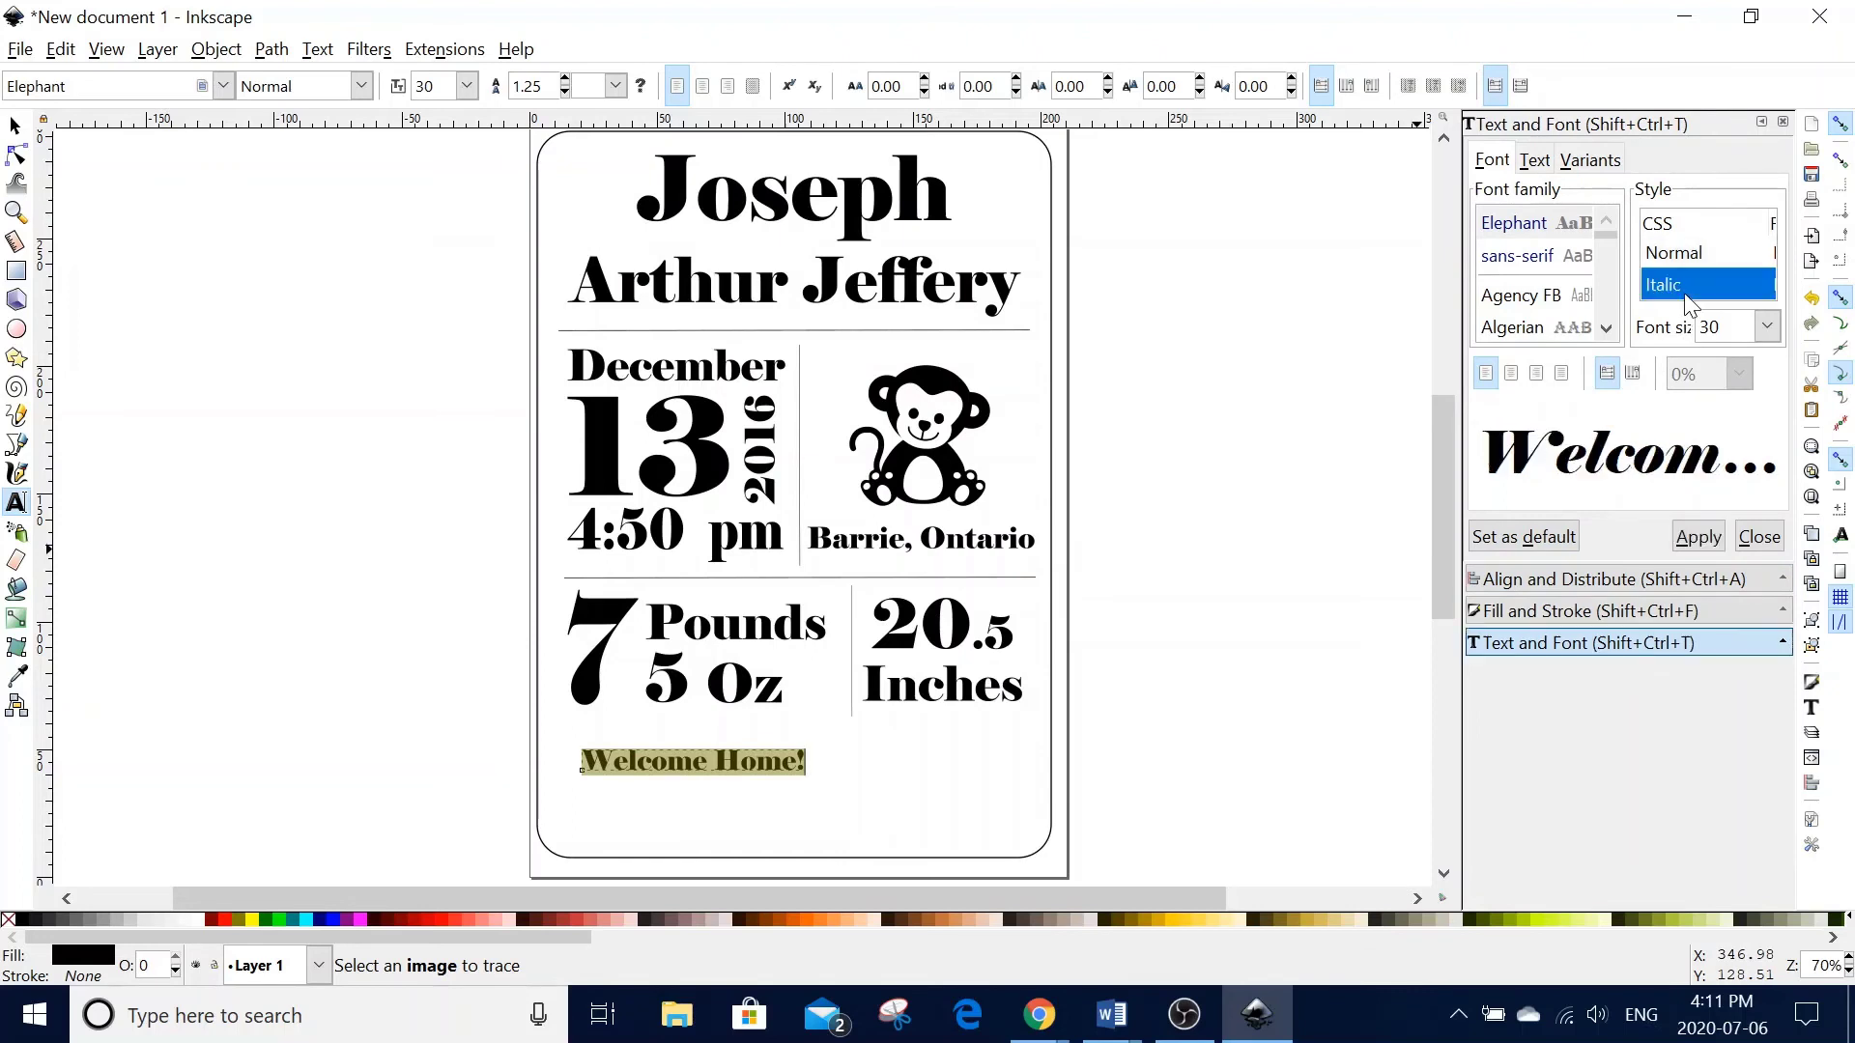
click(1699, 537)
click(16, 126)
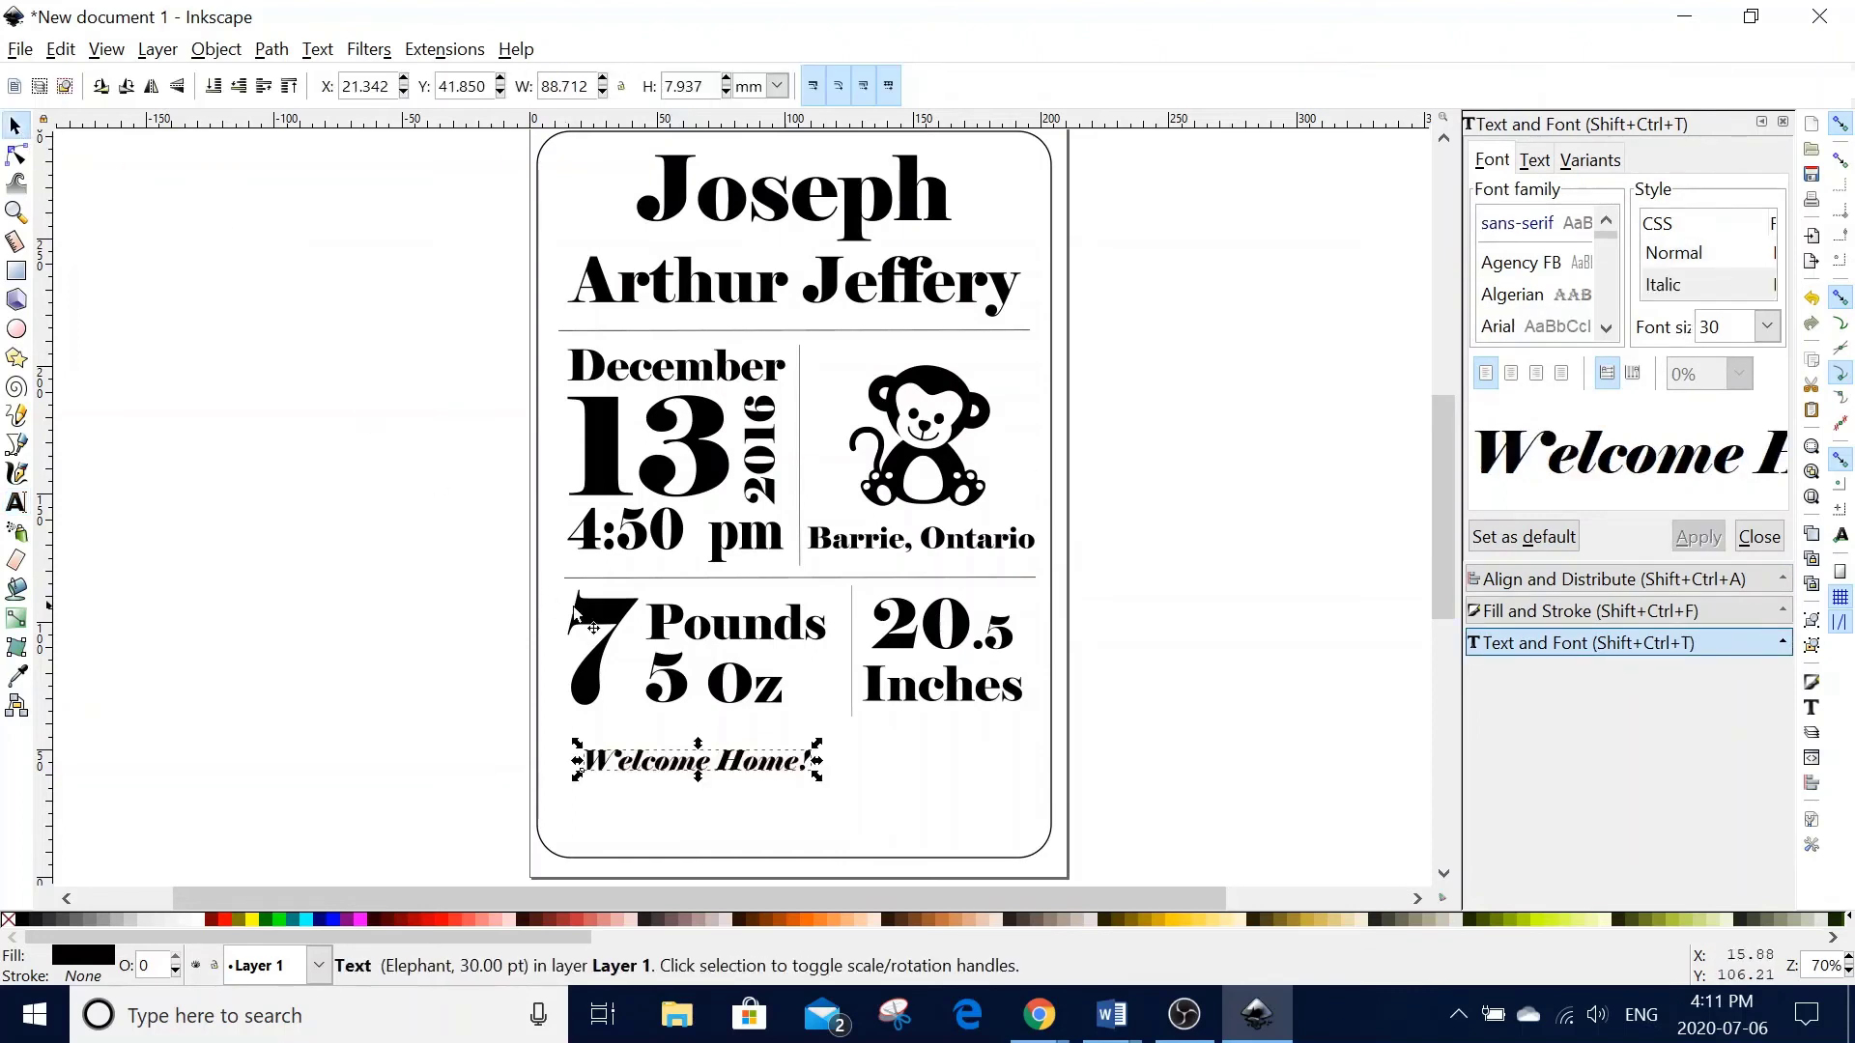
ctrl+drag(817, 781, 1026, 831)
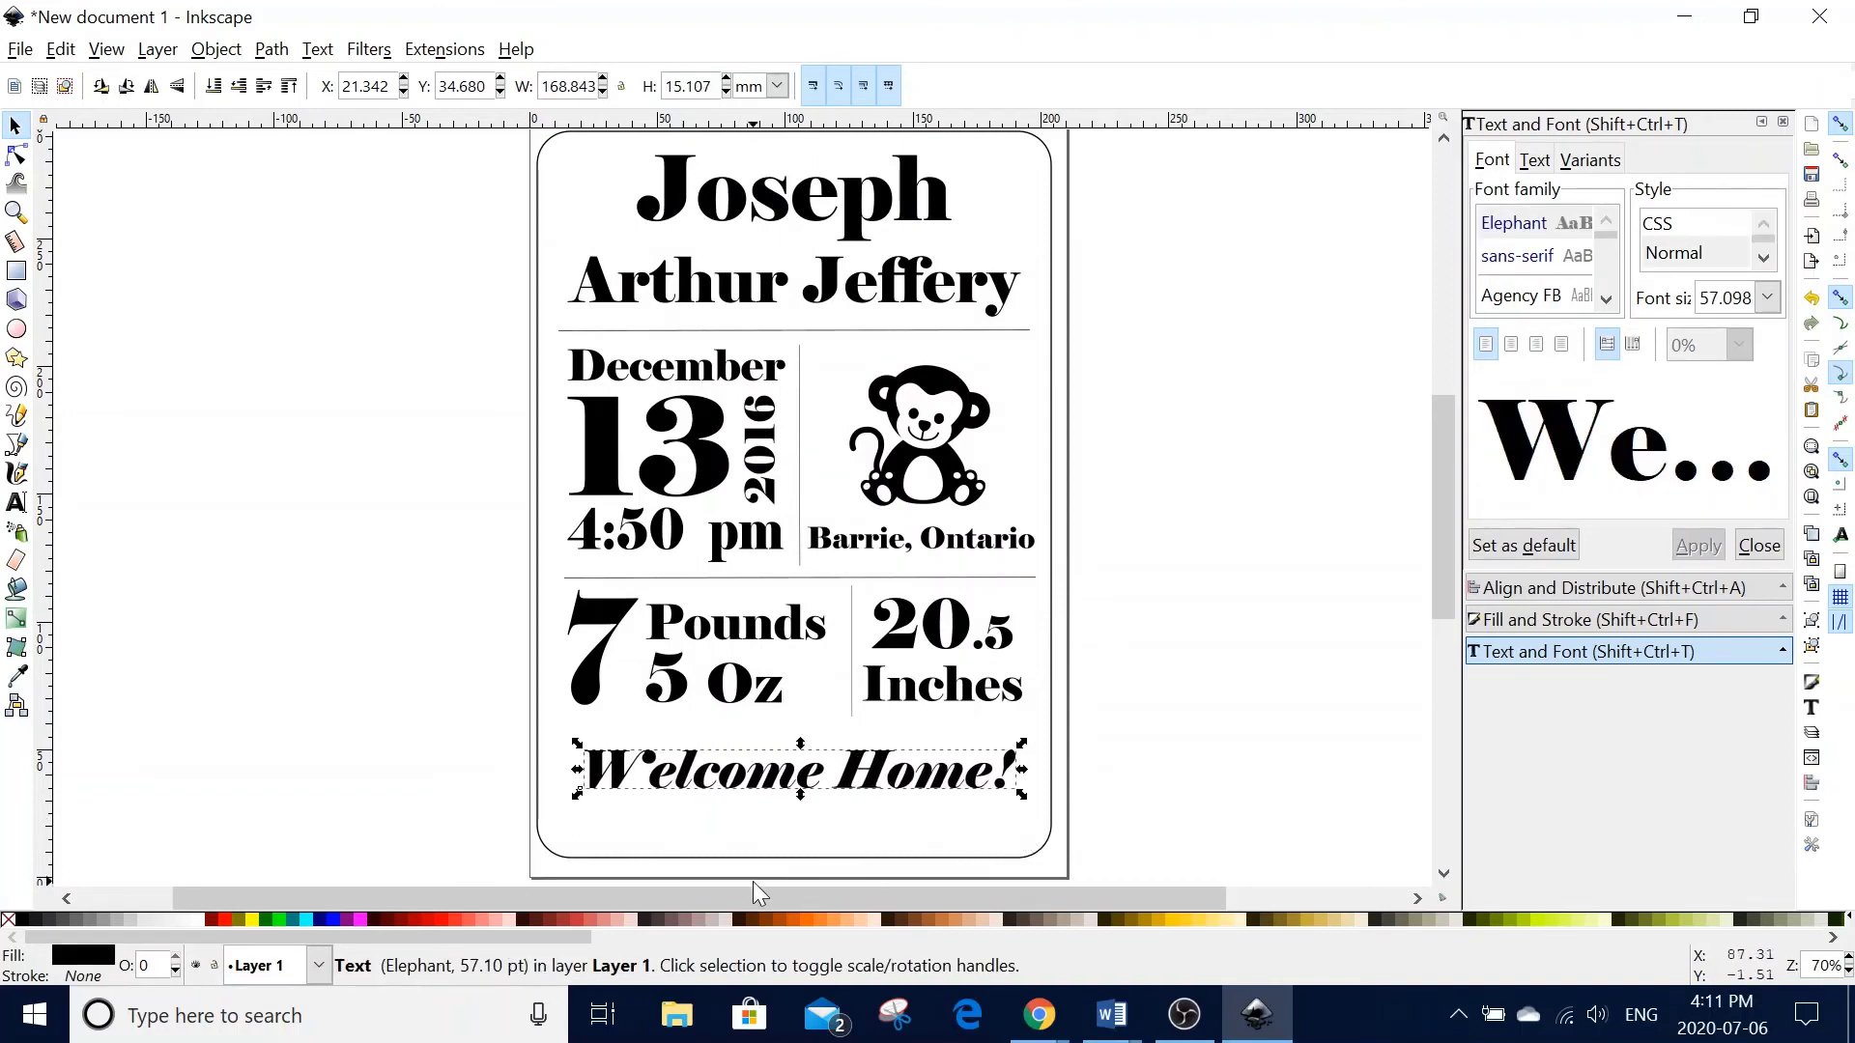
- Centre 'Welcome Home!' horizontally on the card's rounded frame, then select the frame
shift+click(770, 856)
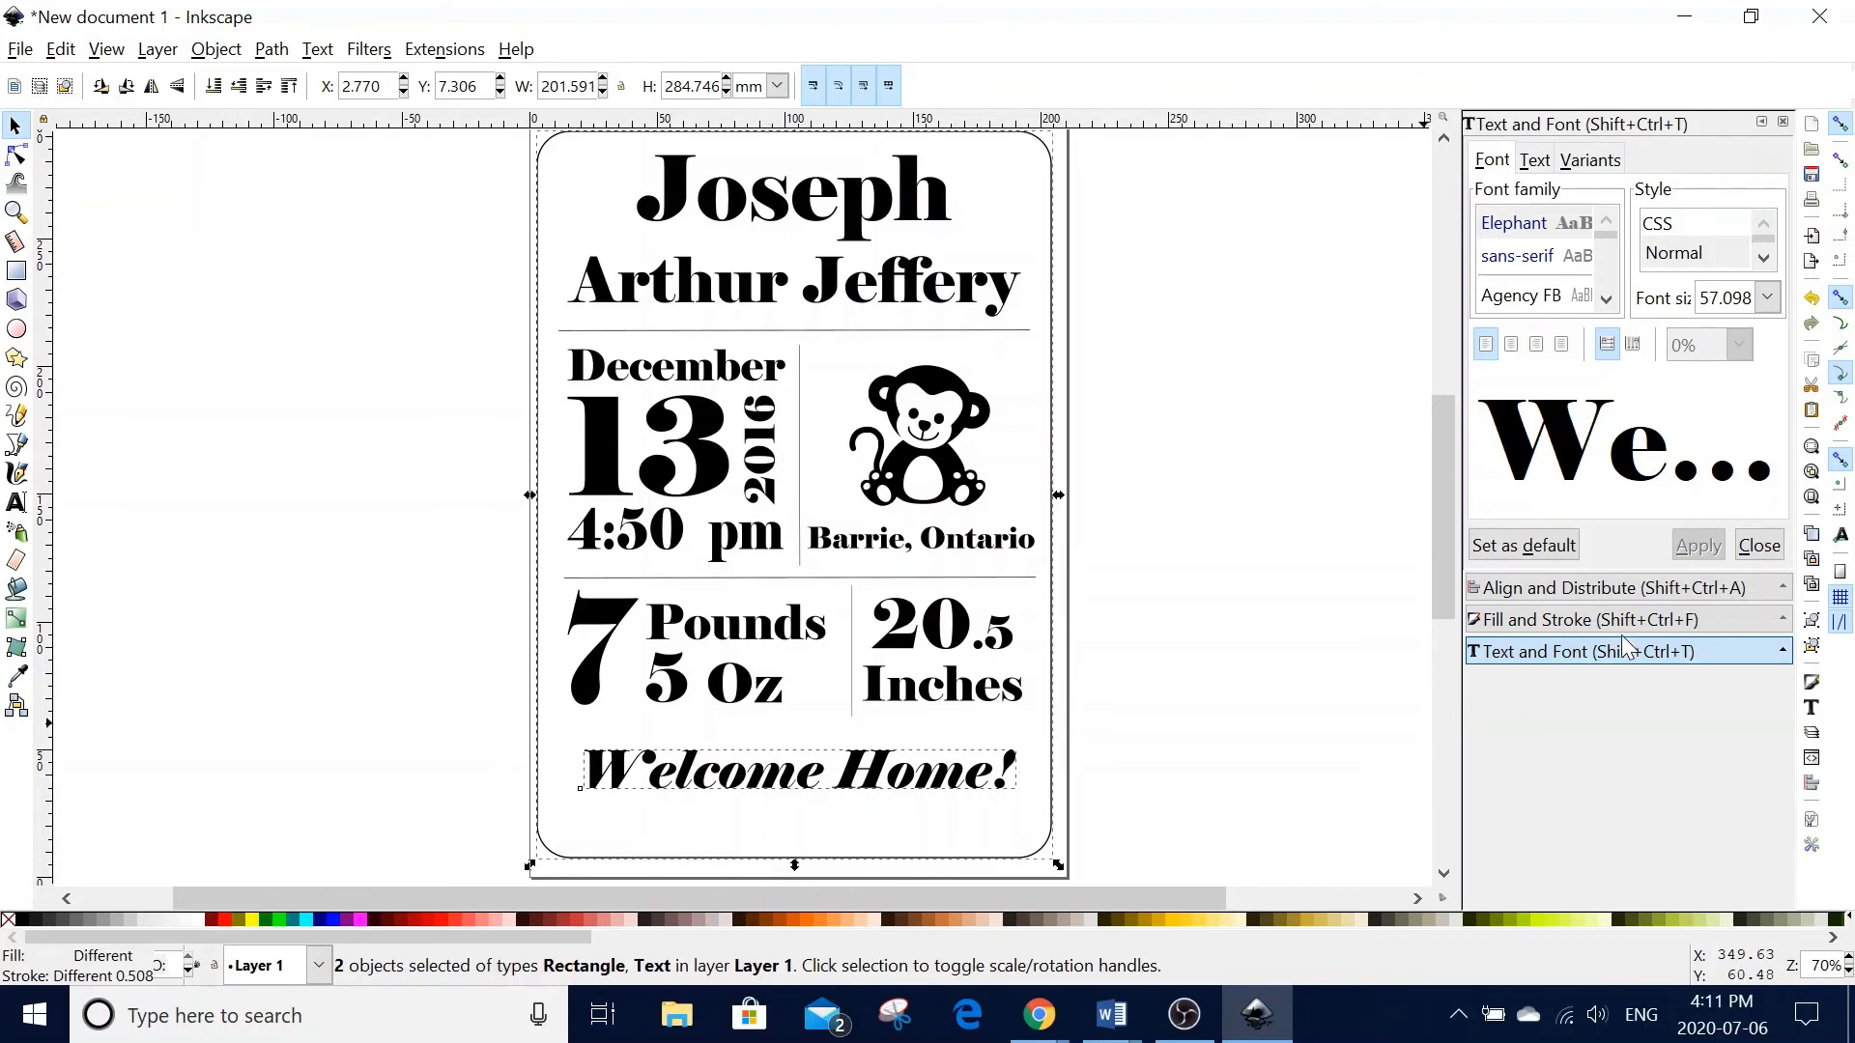
click(1538, 586)
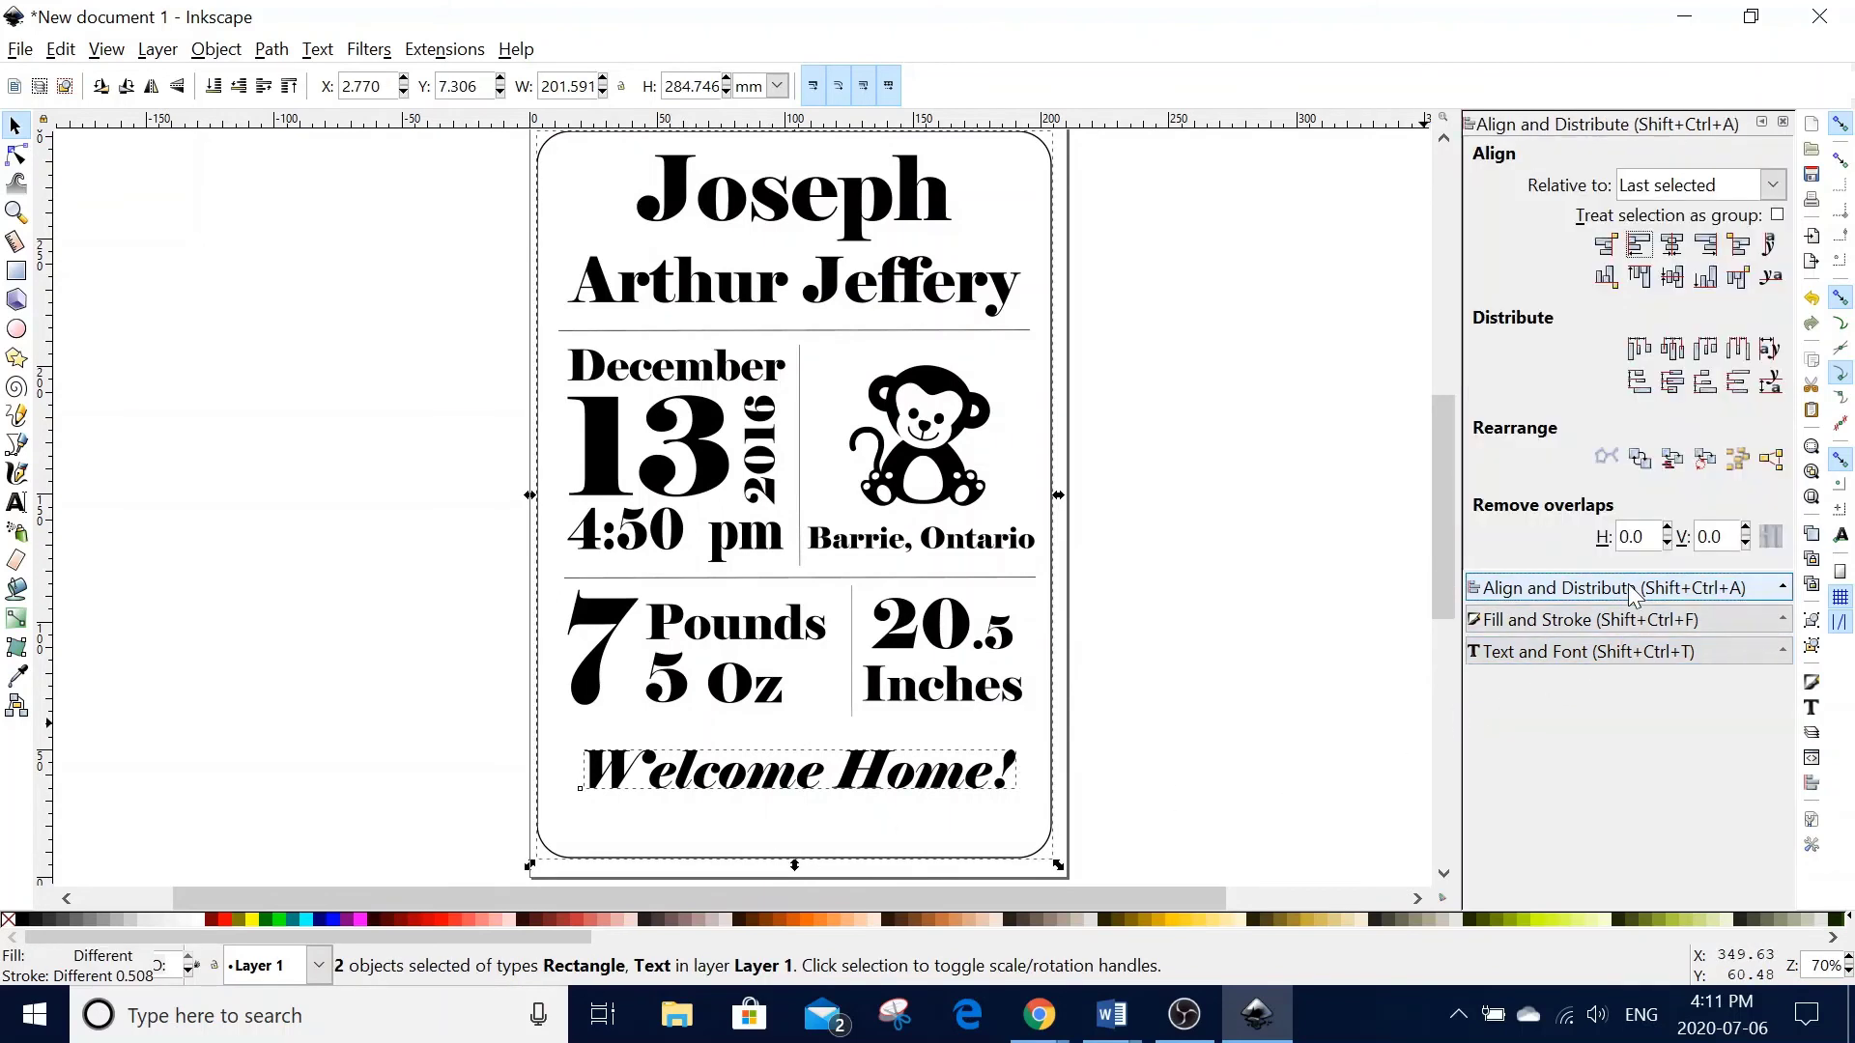
click(1671, 246)
key(Escape)
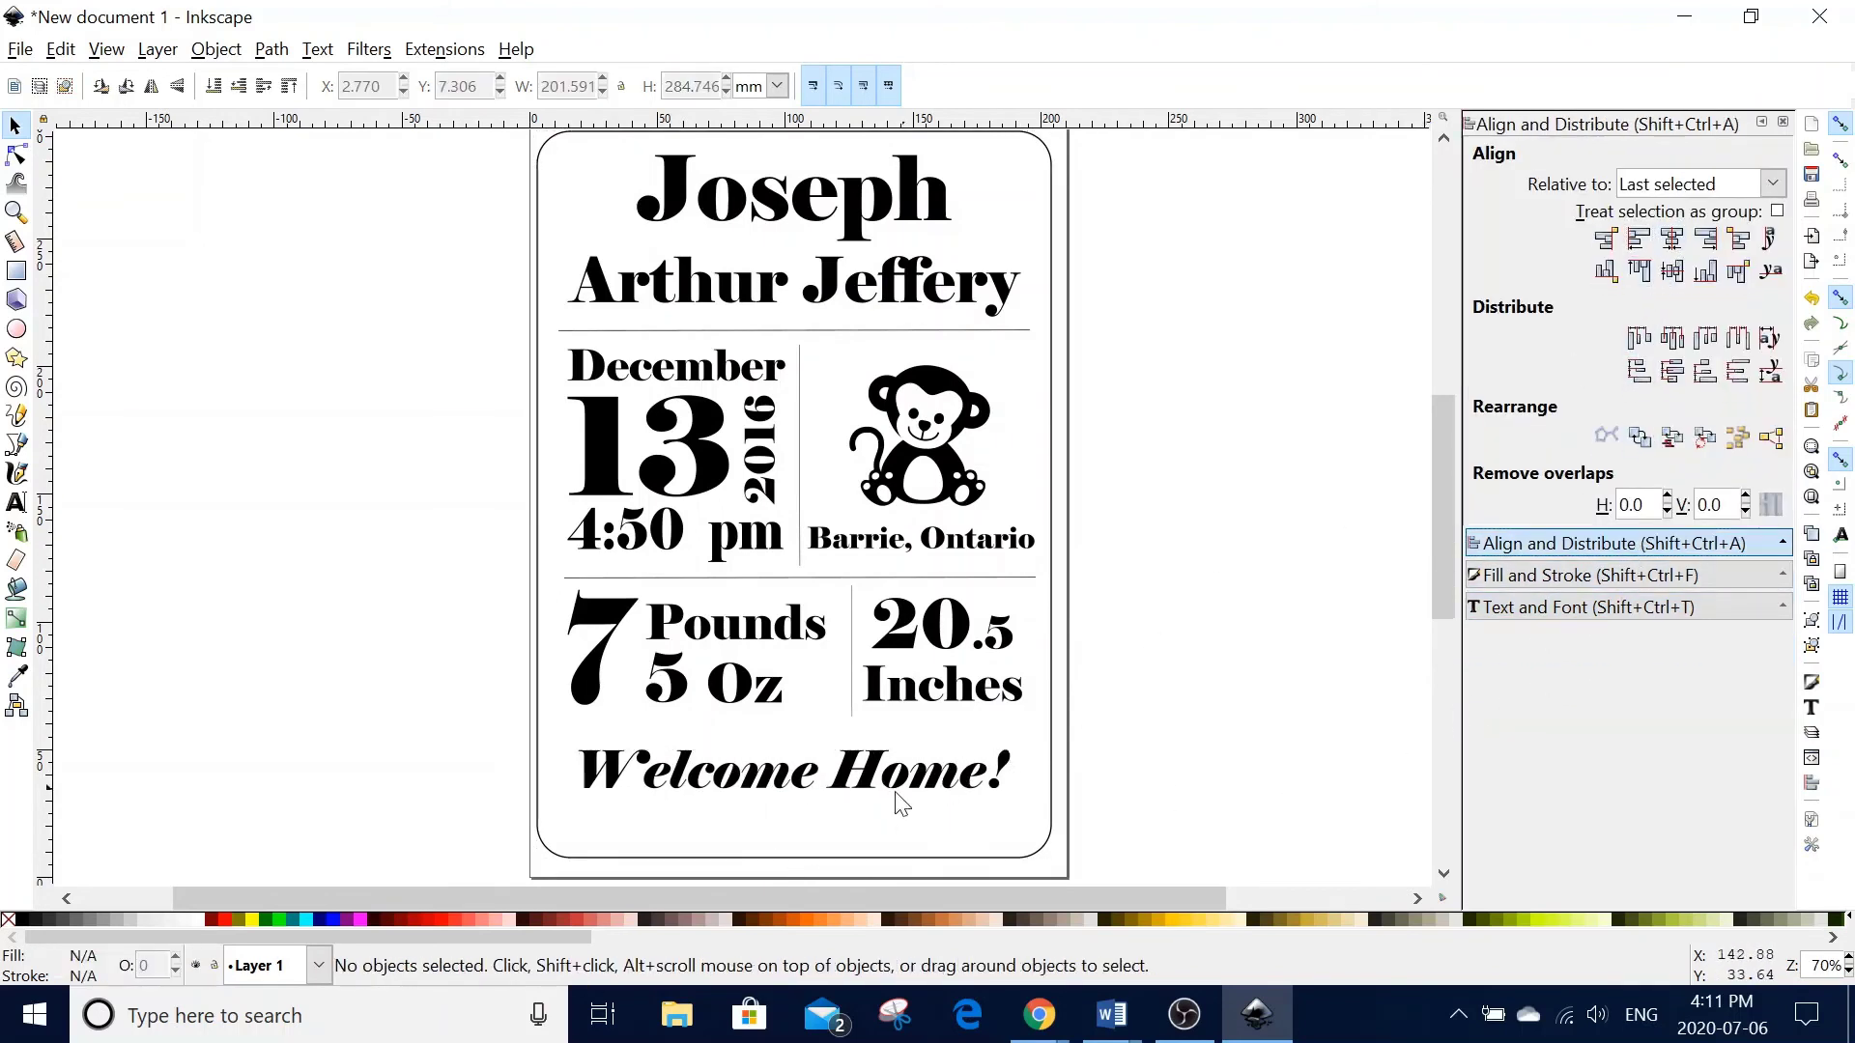
click(811, 860)
- Pull the rounded frame's bottom edge upward to shorten the card
drag(799, 867, 796, 828)
scroll(1236, 664, up, 1)
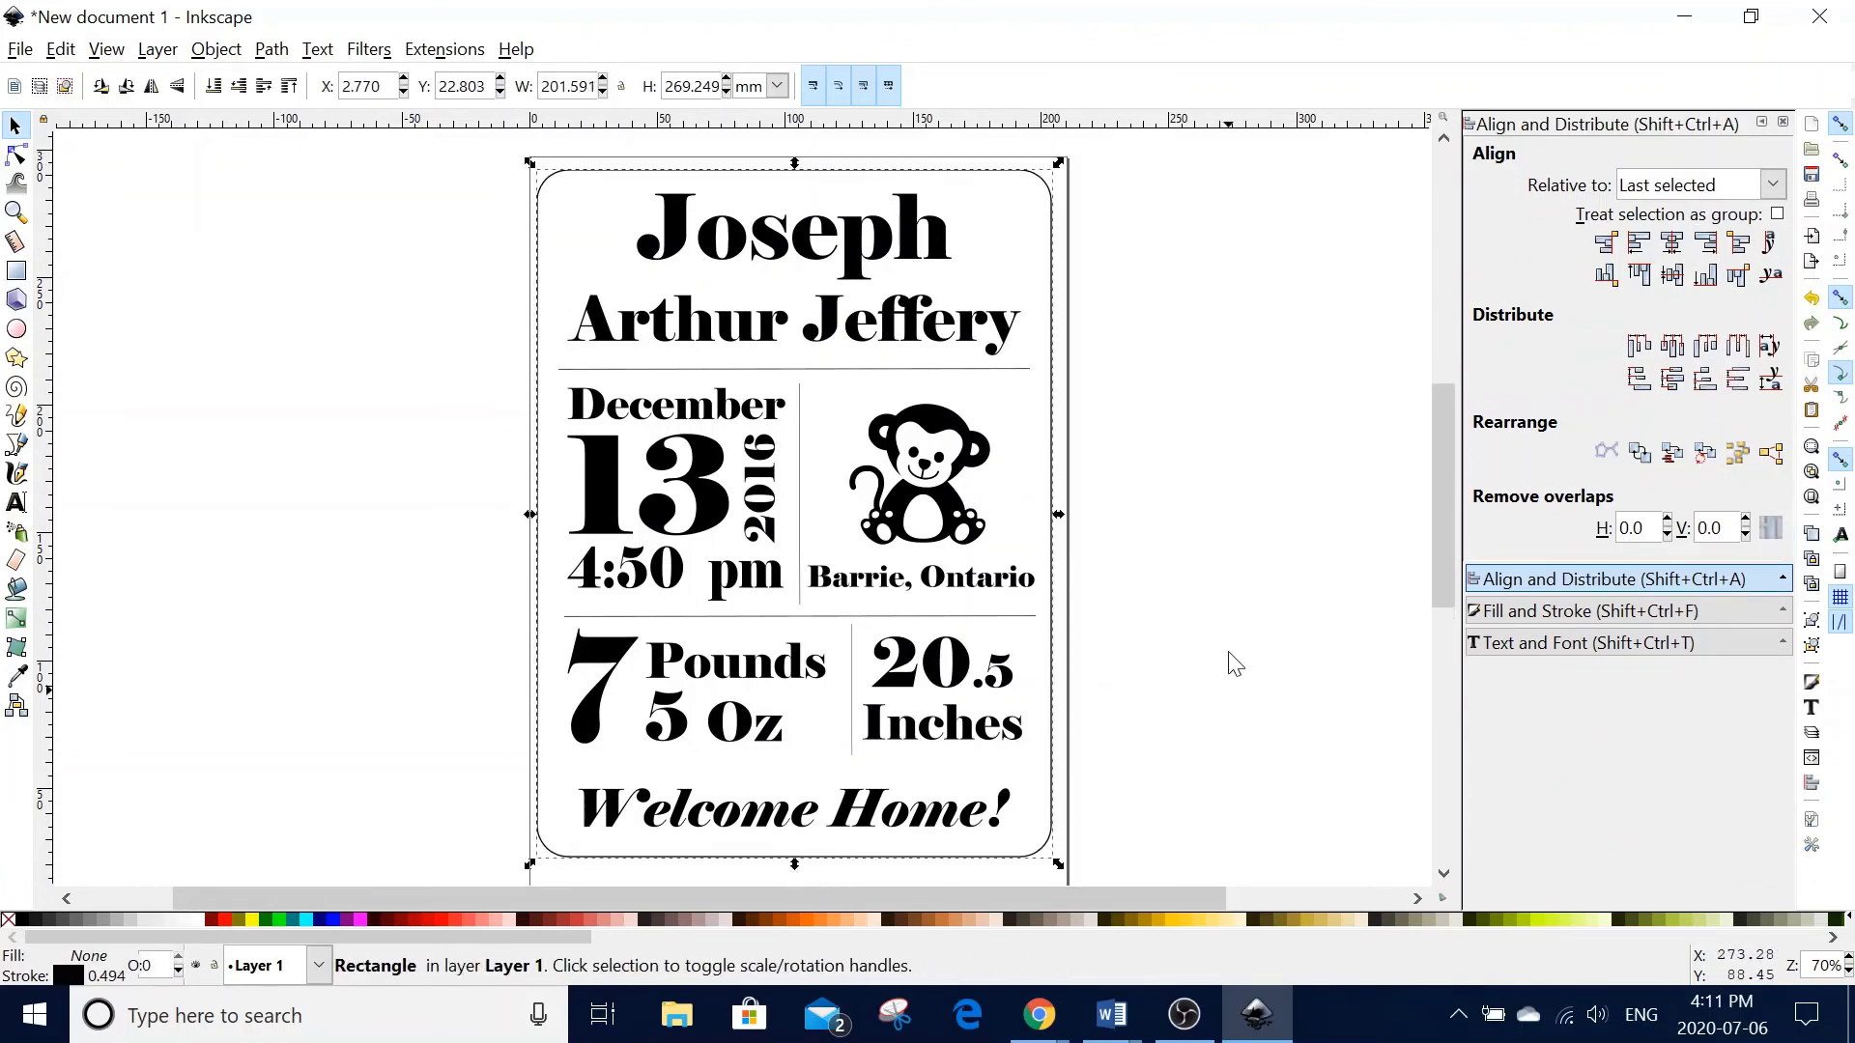
key(Escape)
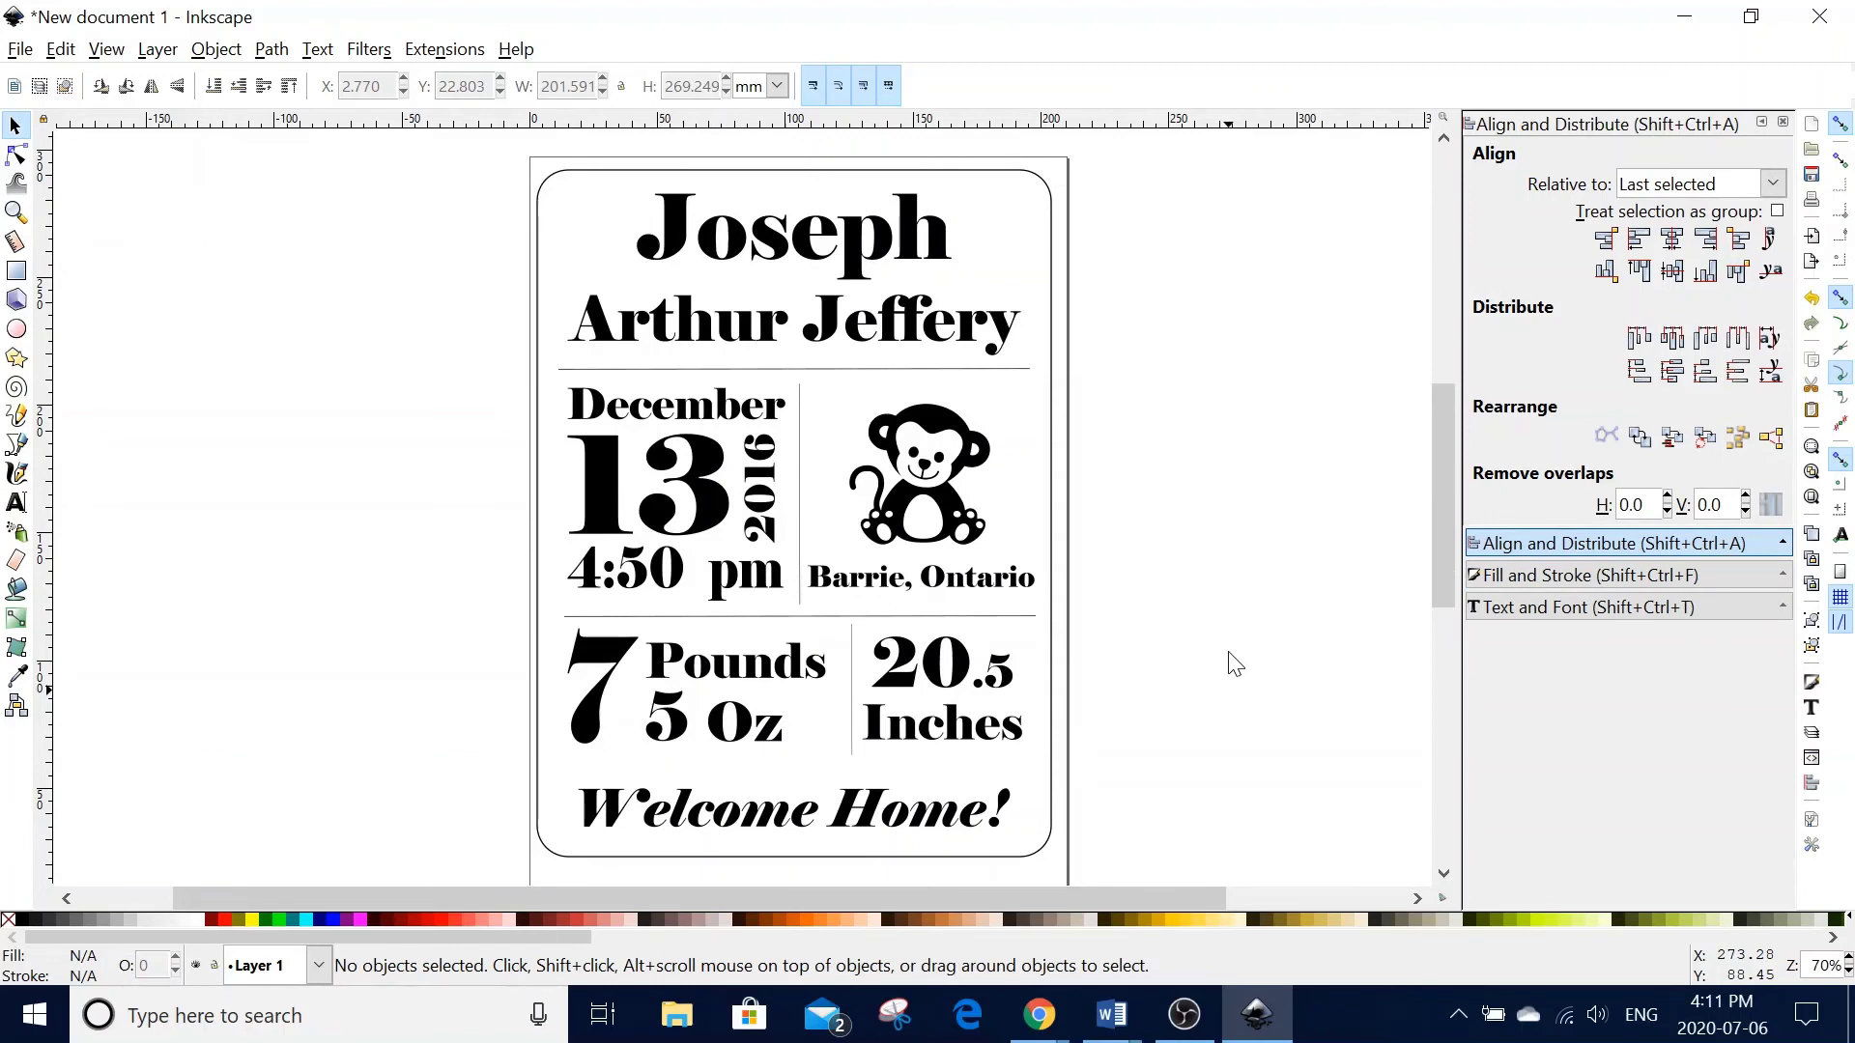
click(1052, 591)
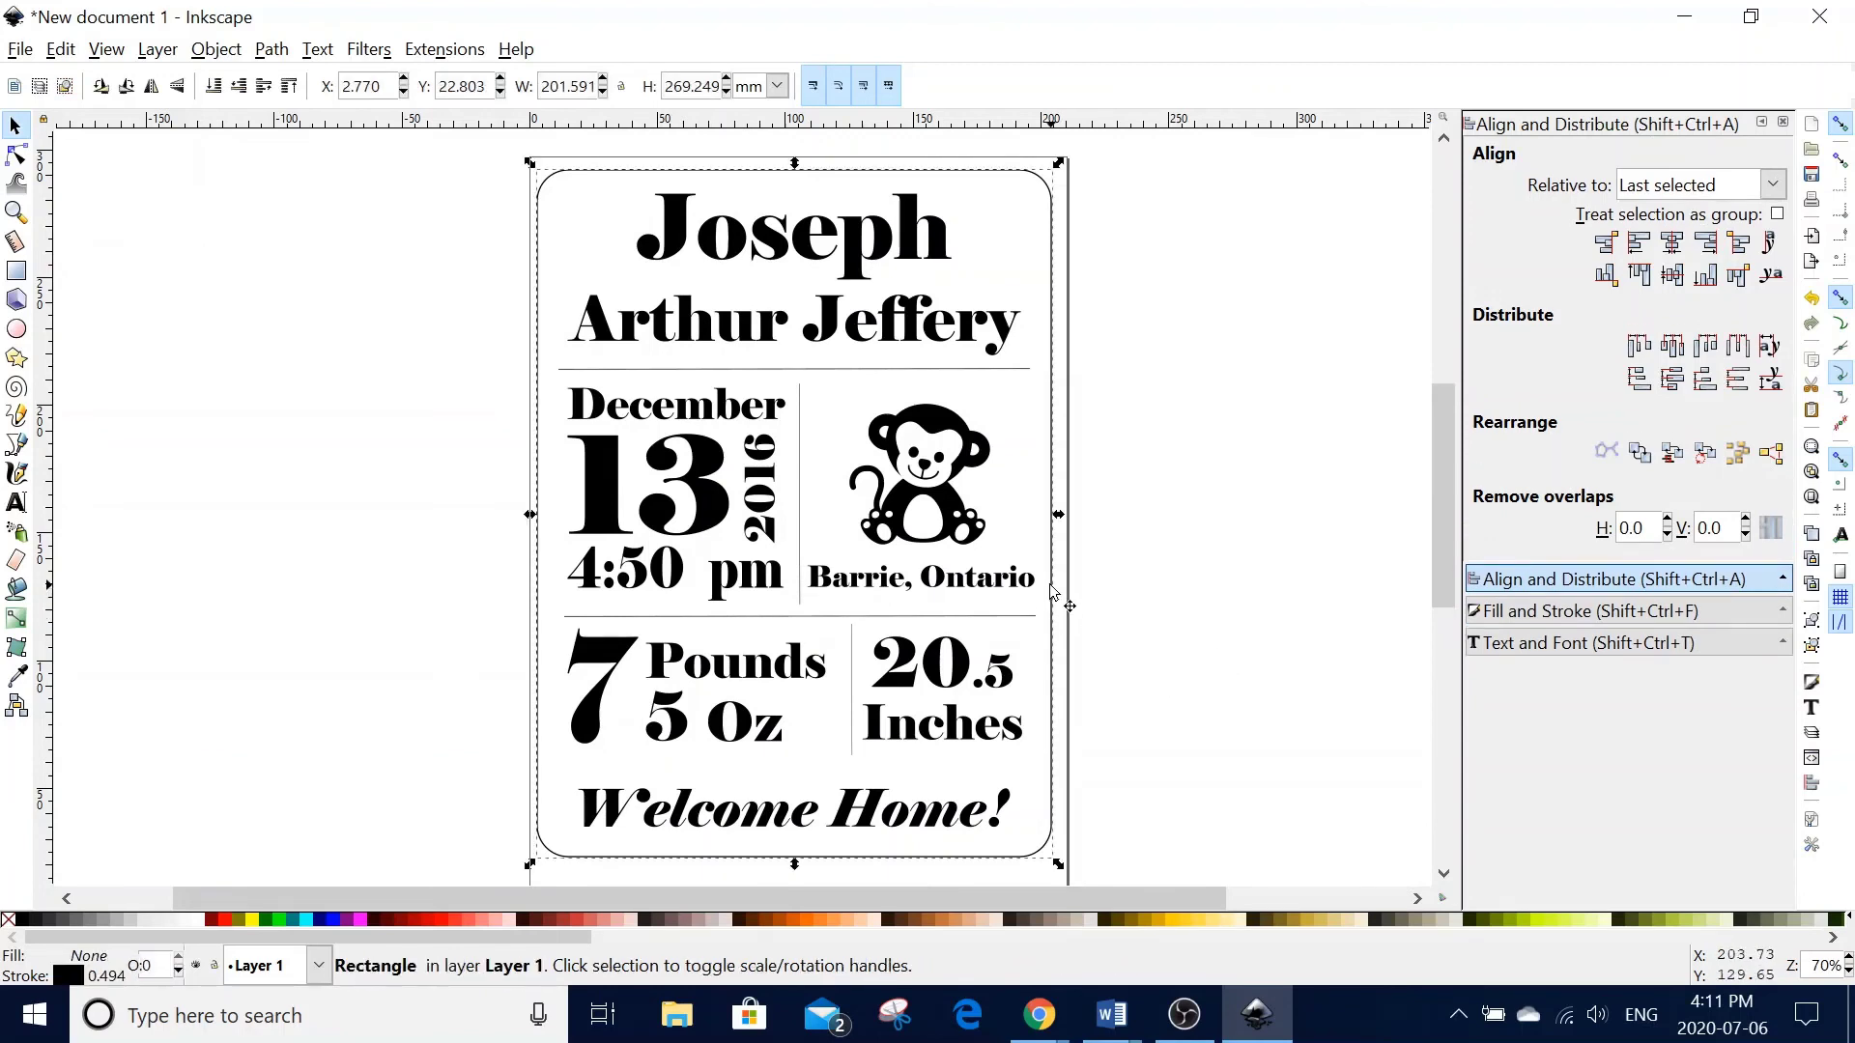
- Set the frame's stroke width to a 0.001 in hairline in Fill and Stroke
click(278, 52)
mouse_move(223, 60)
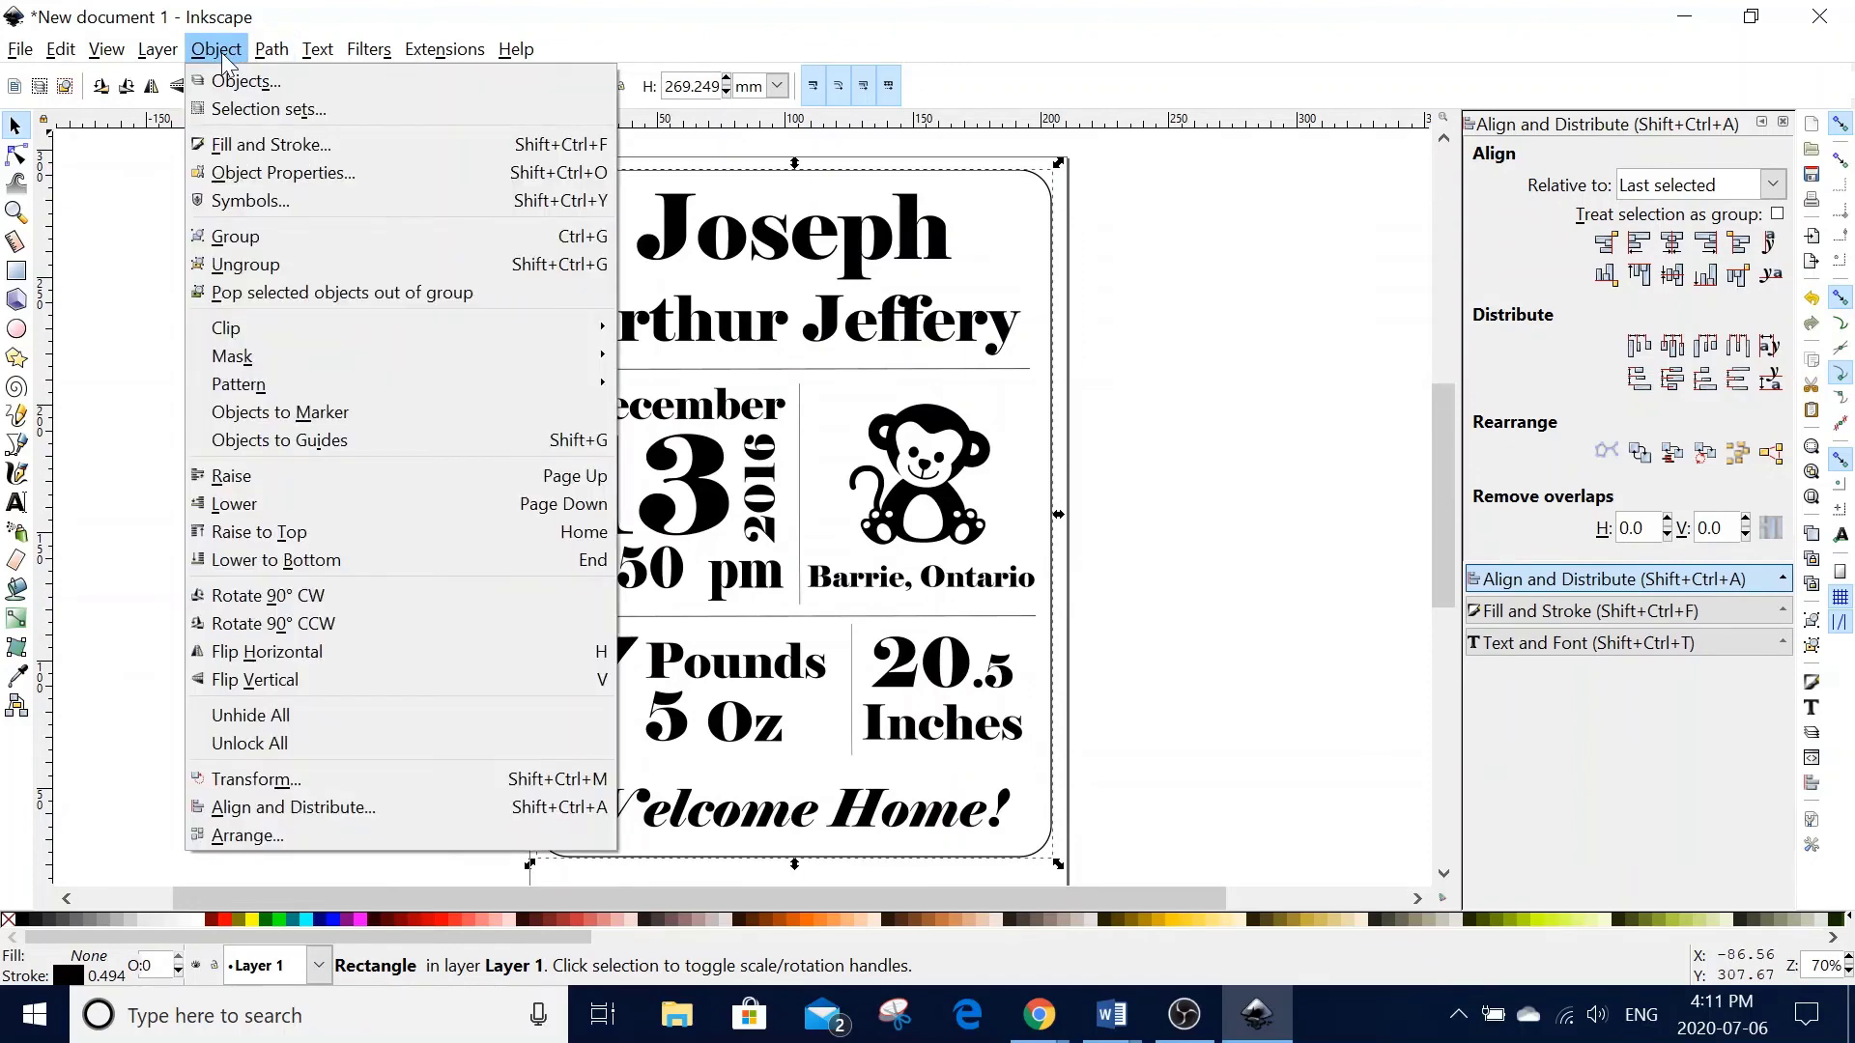
click(232, 145)
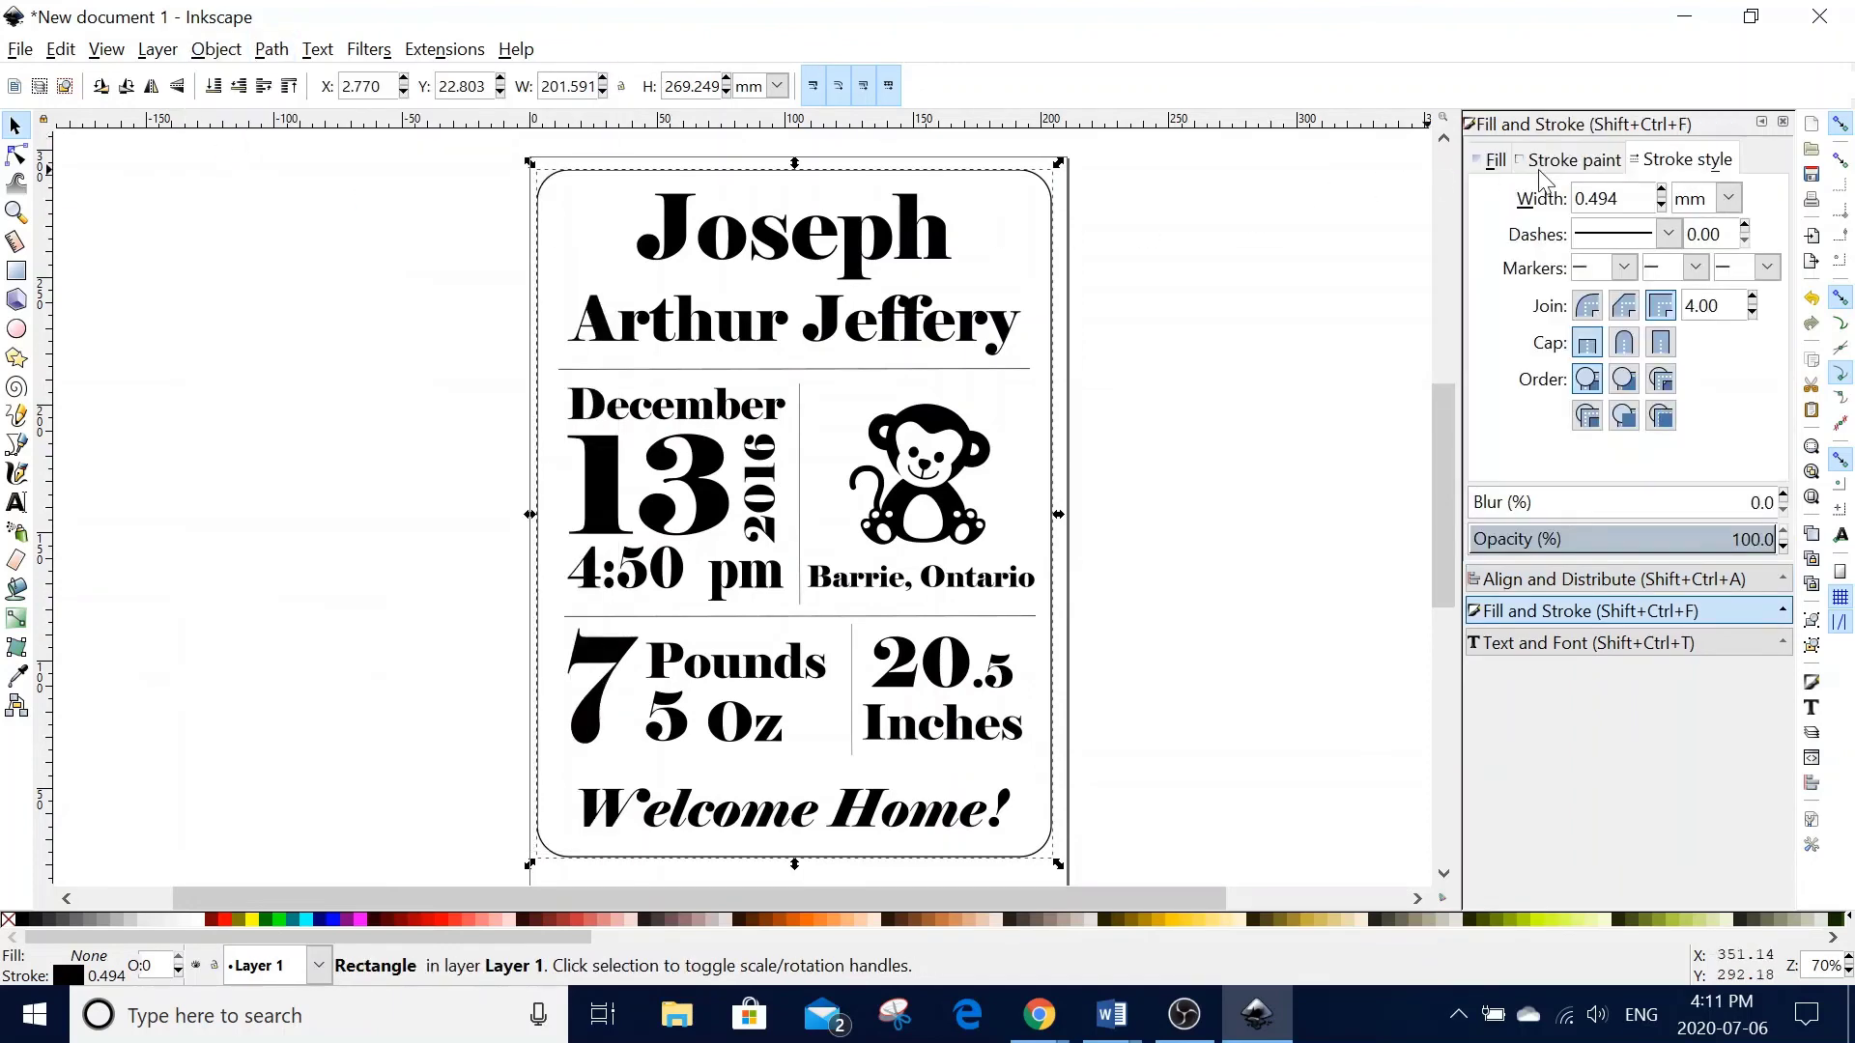
click(1480, 162)
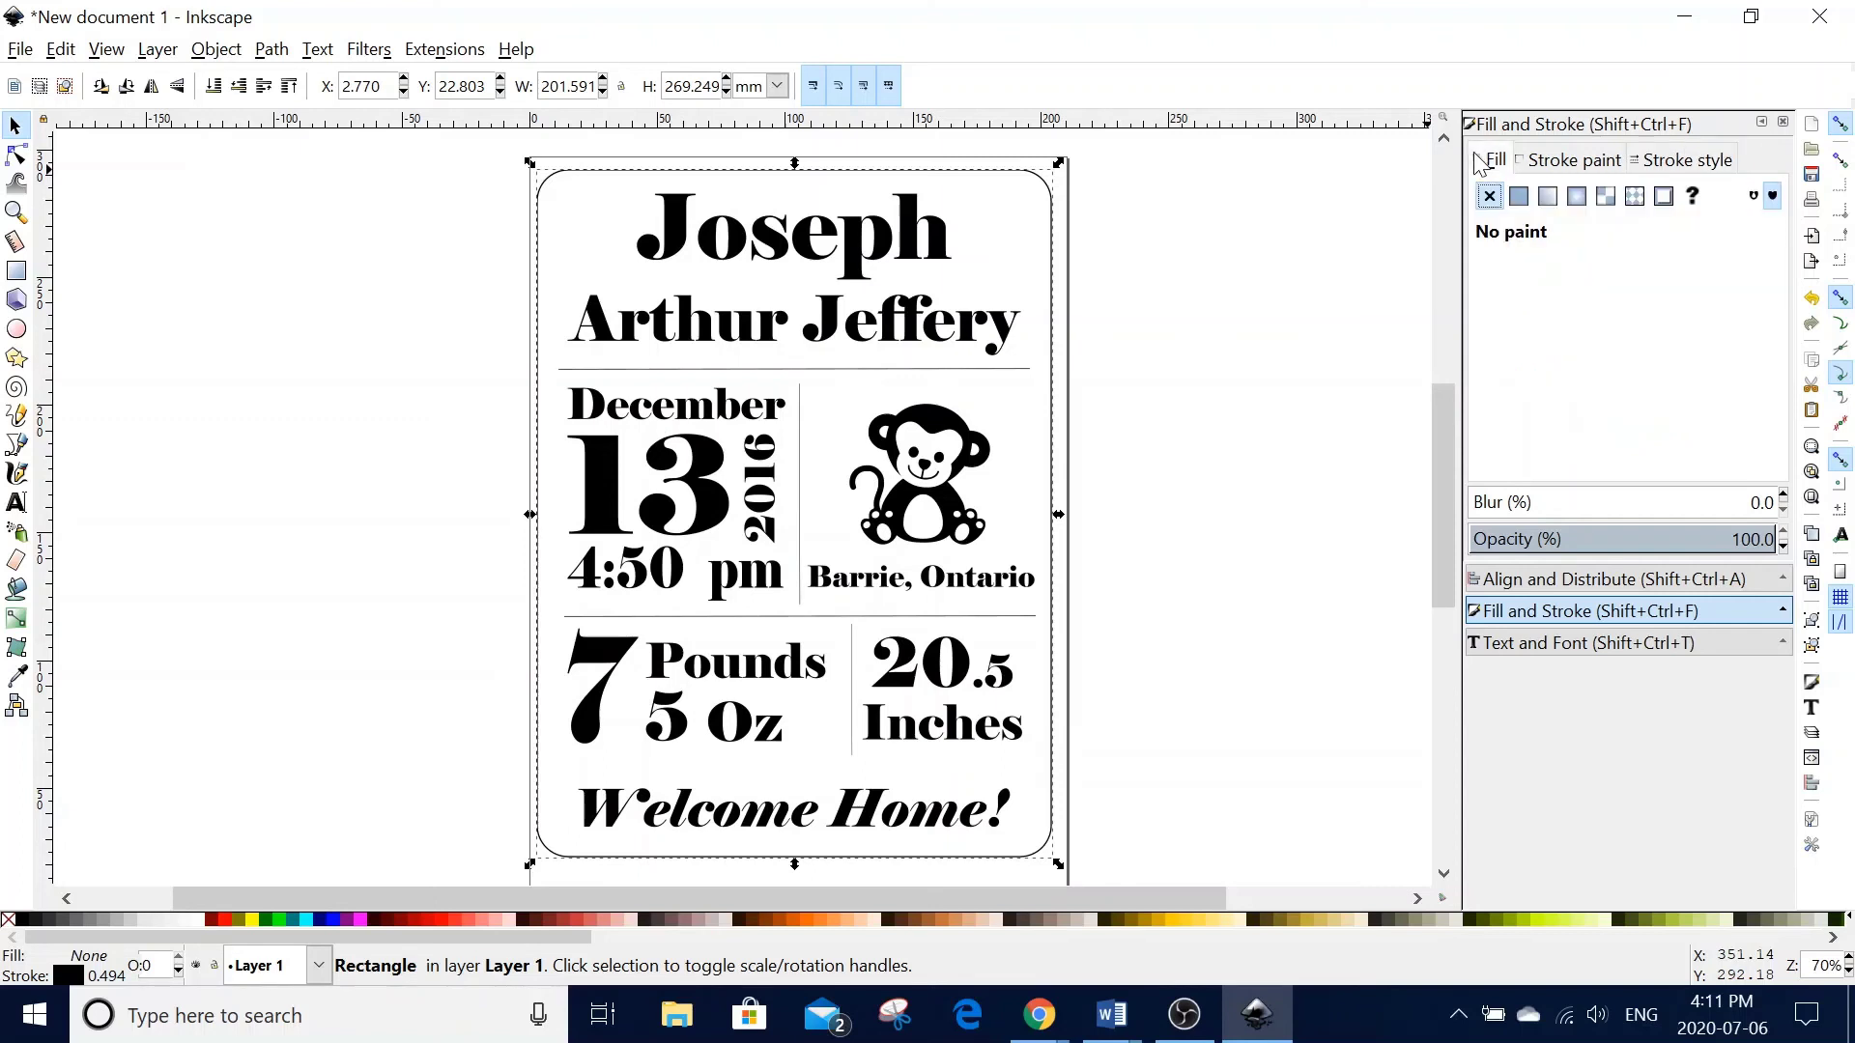
click(1538, 161)
click(1659, 162)
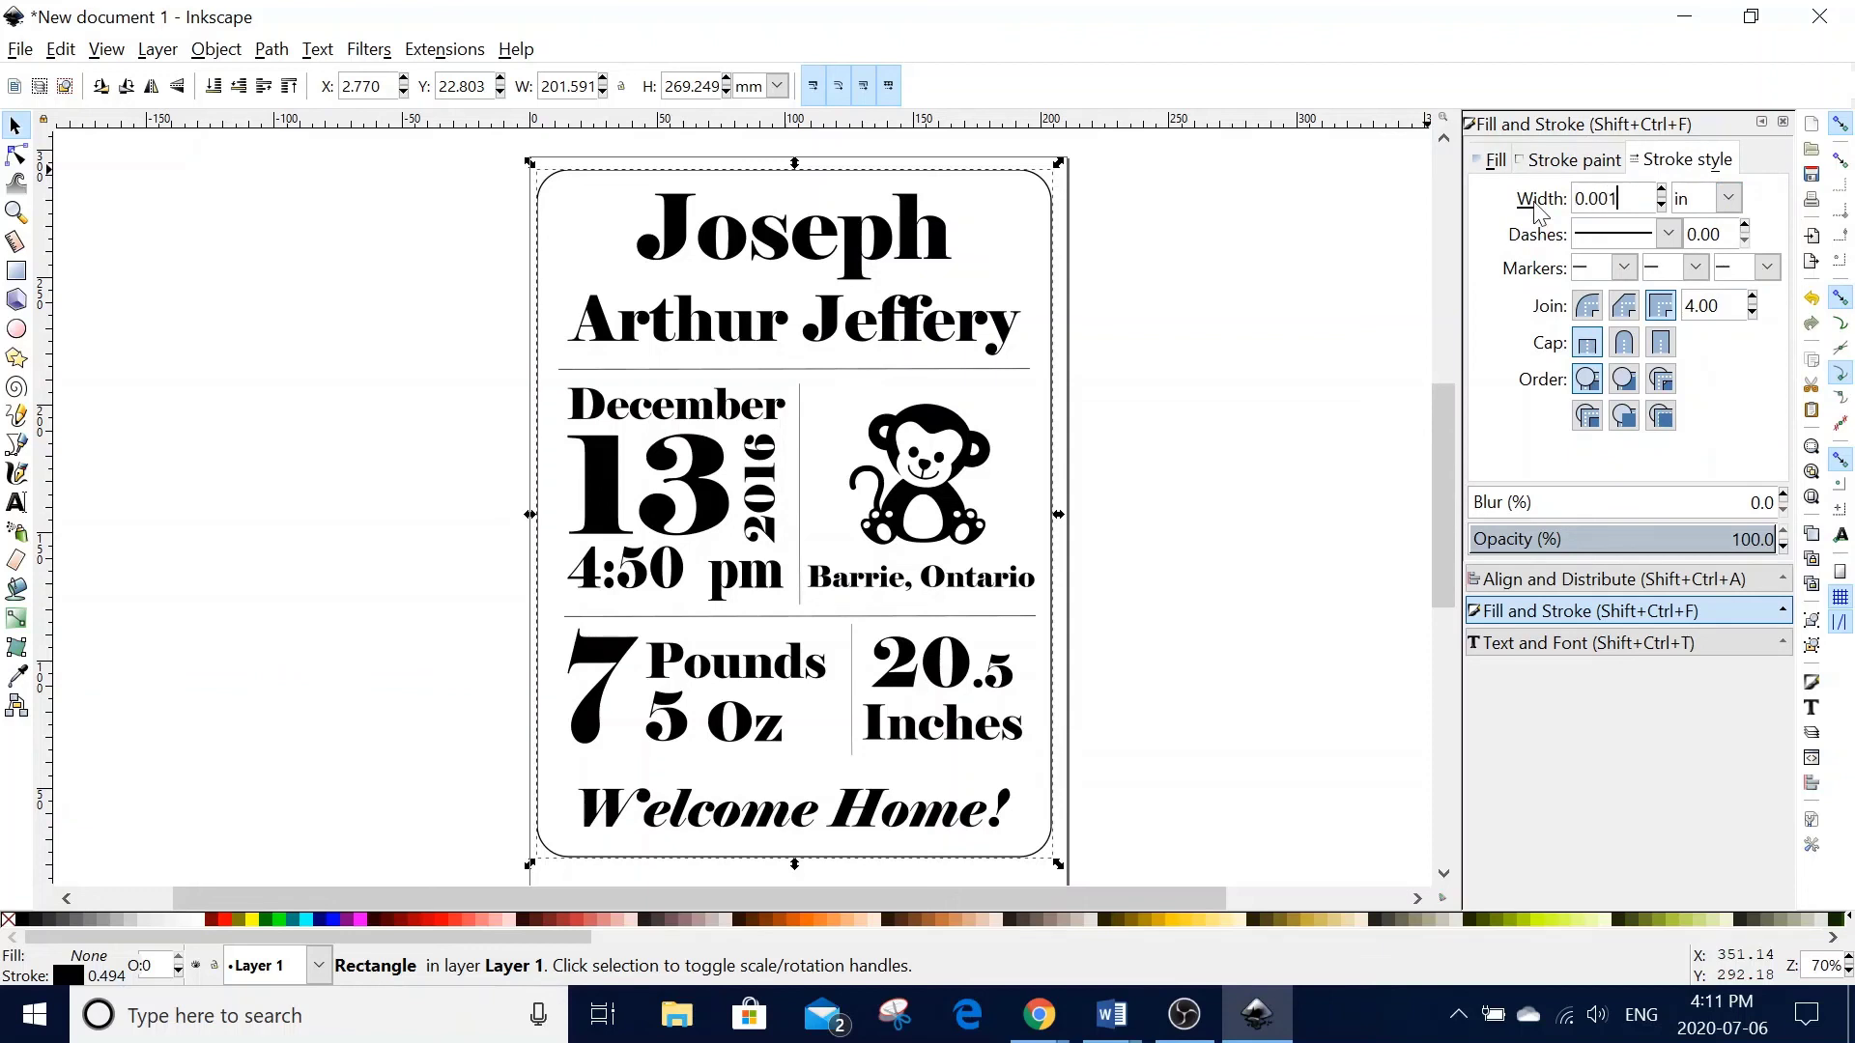
key(Return)
click(1223, 321)
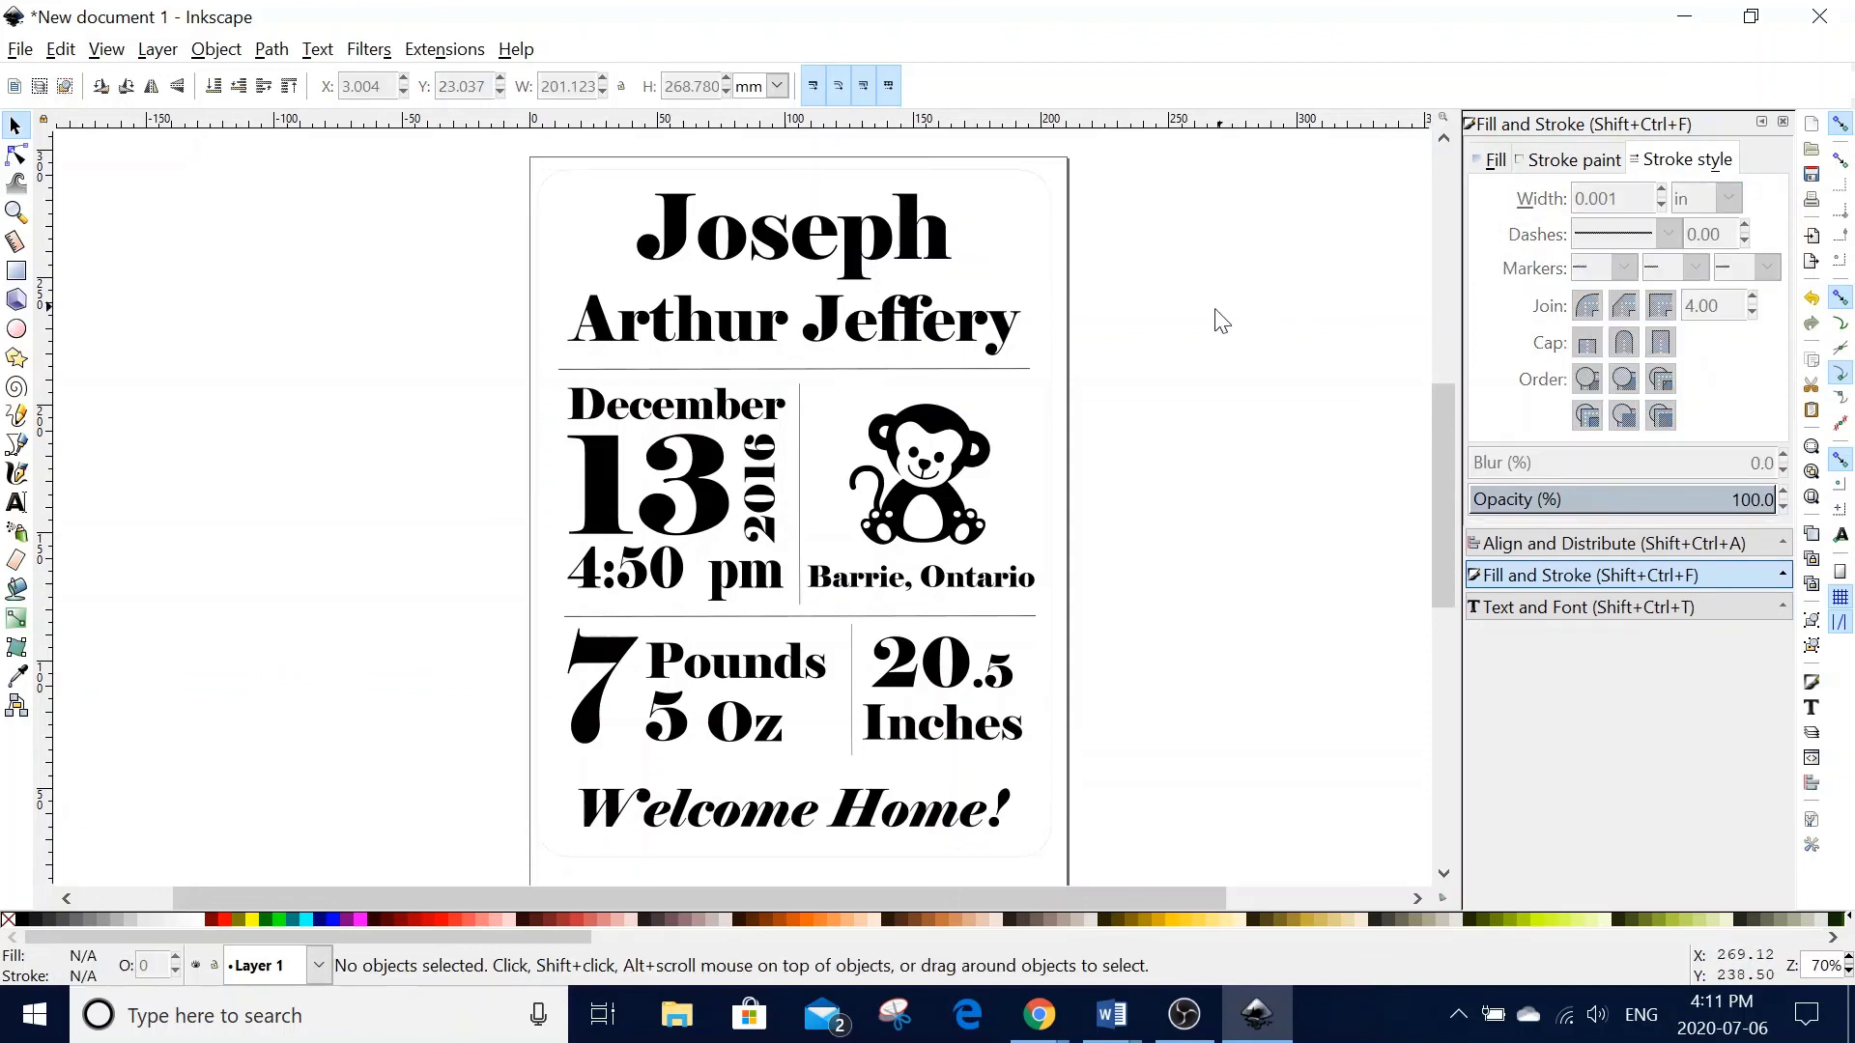
key(plus)
key(plus)
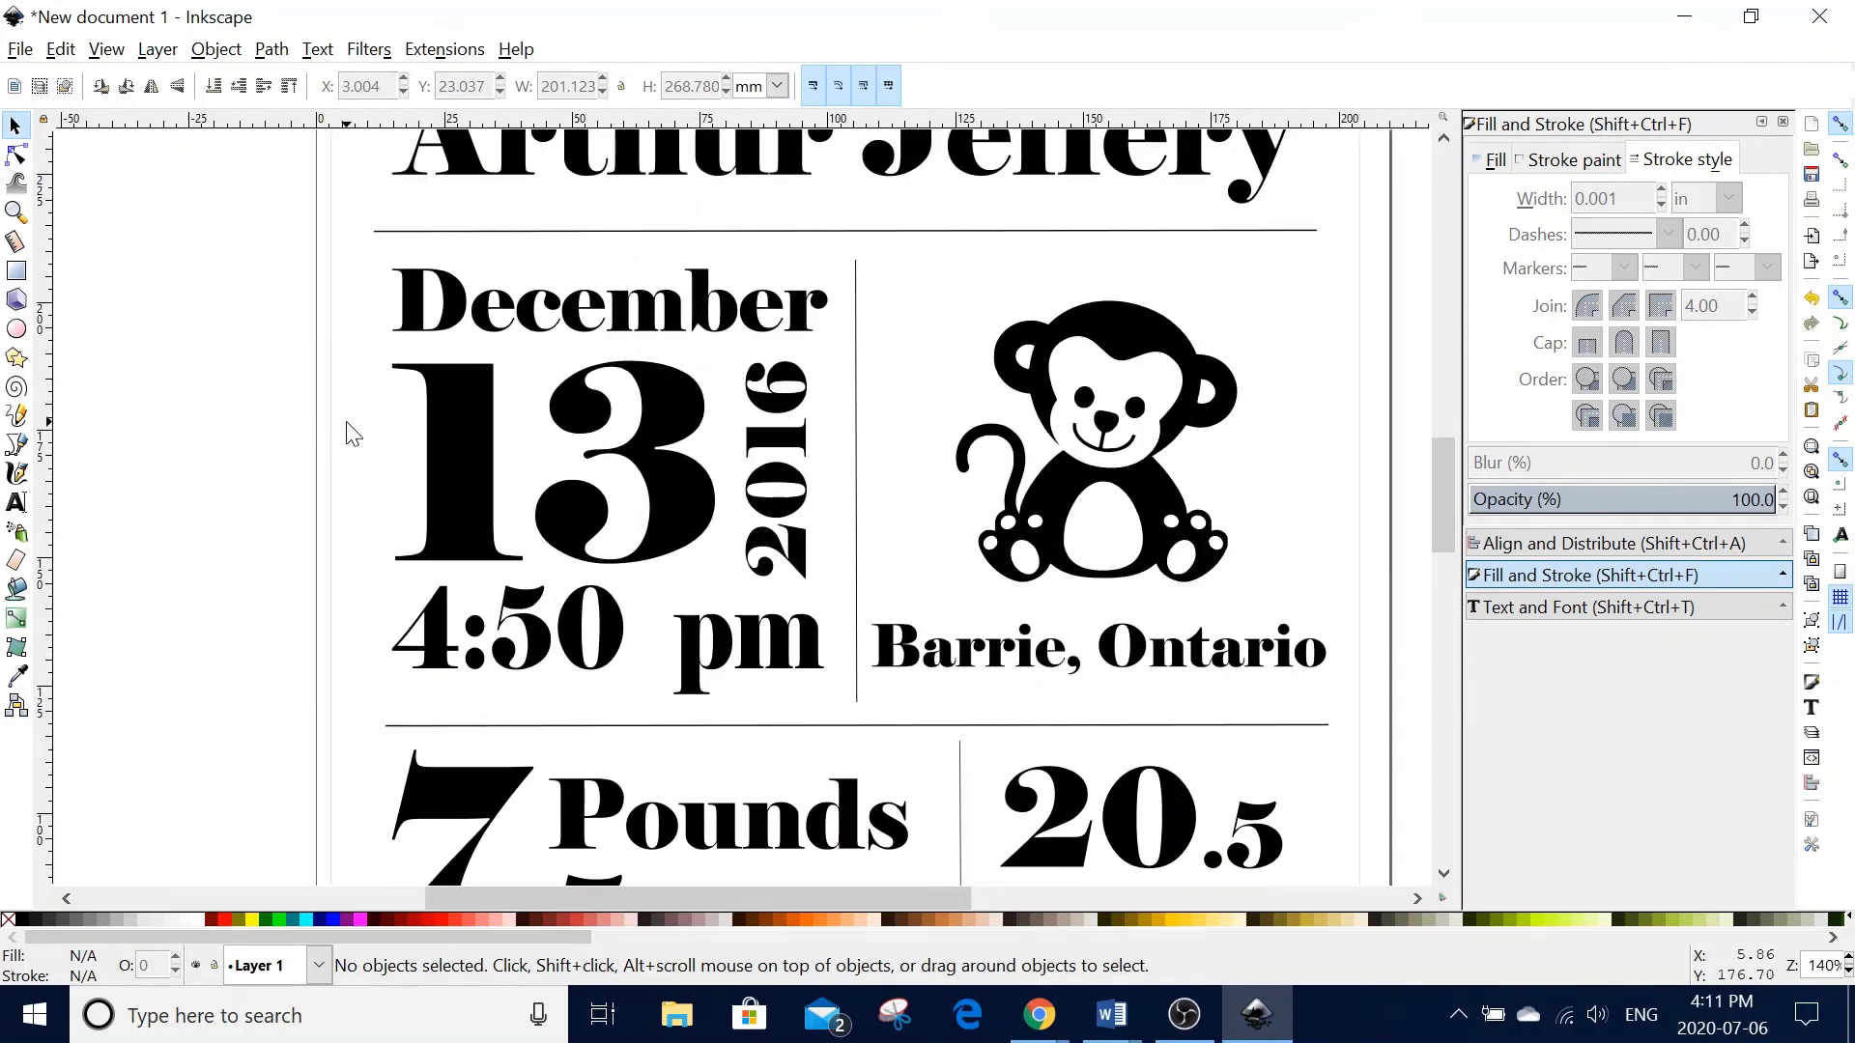
scroll(353, 434, up, 4)
key(minus)
key(minus)
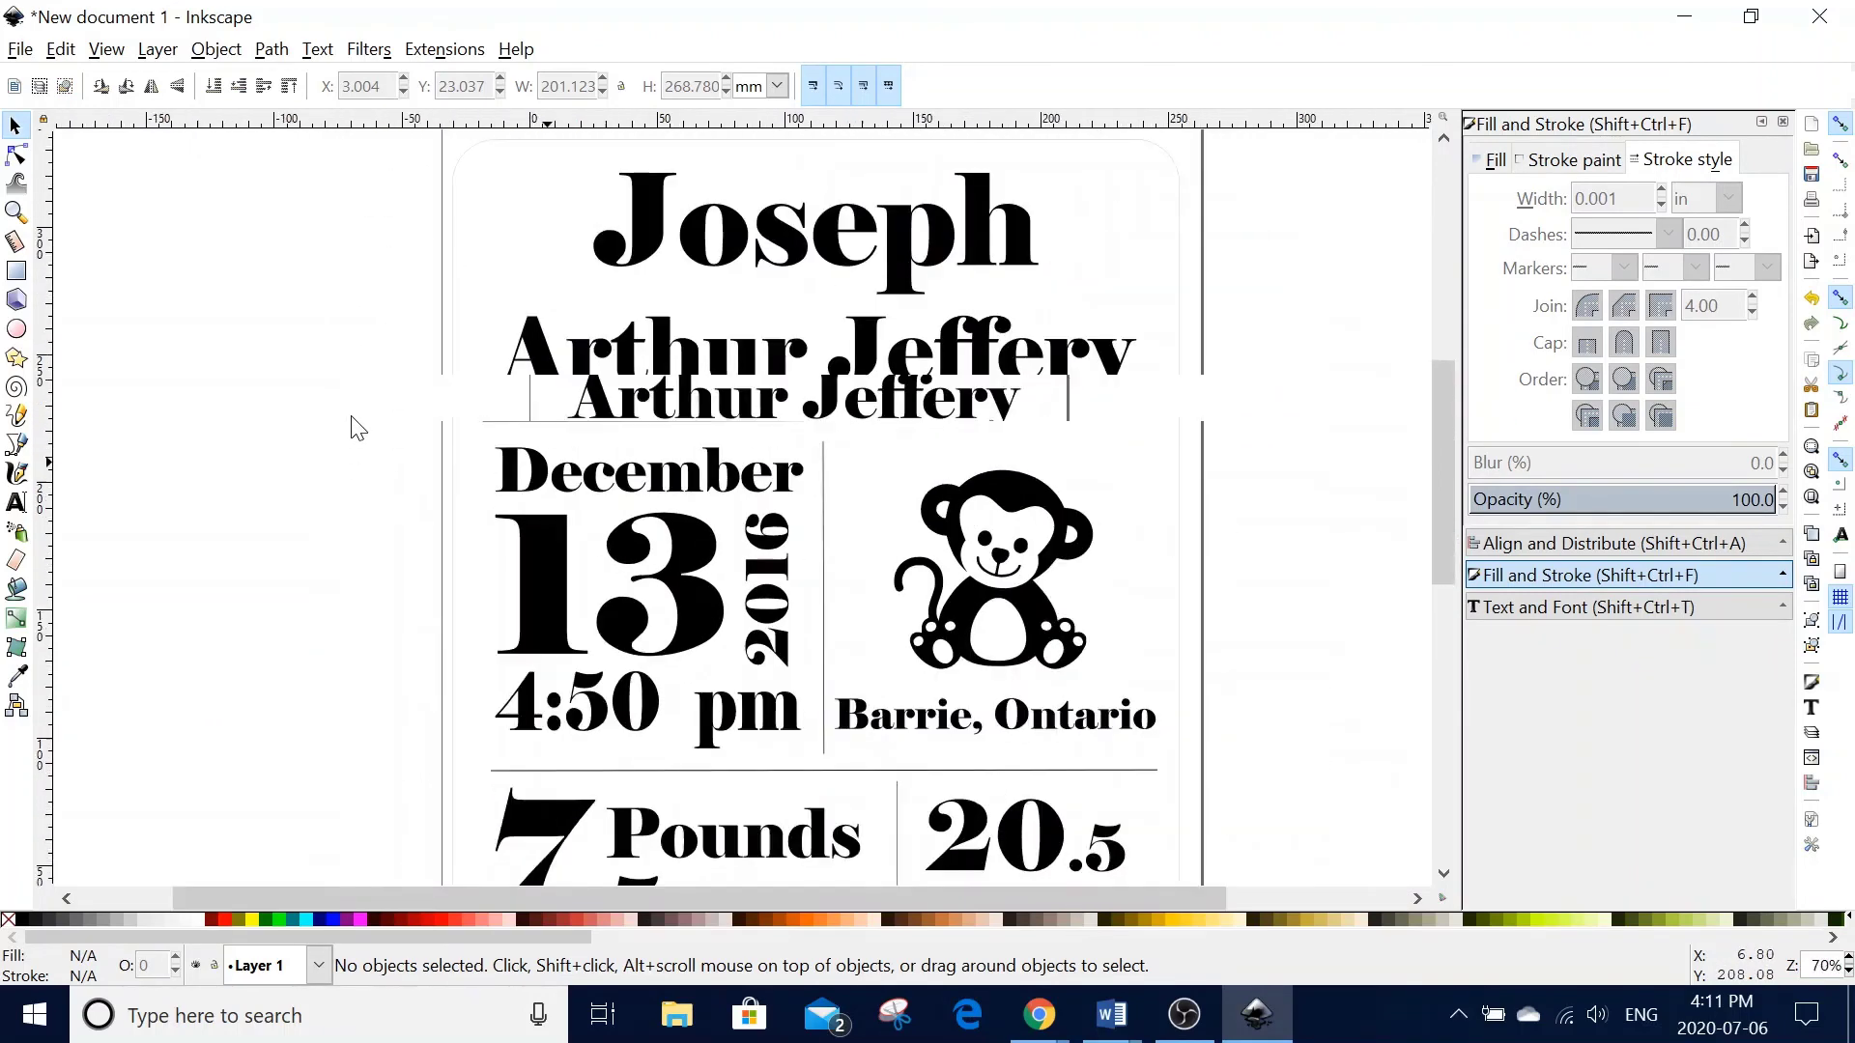
scroll(357, 428, down, 2)
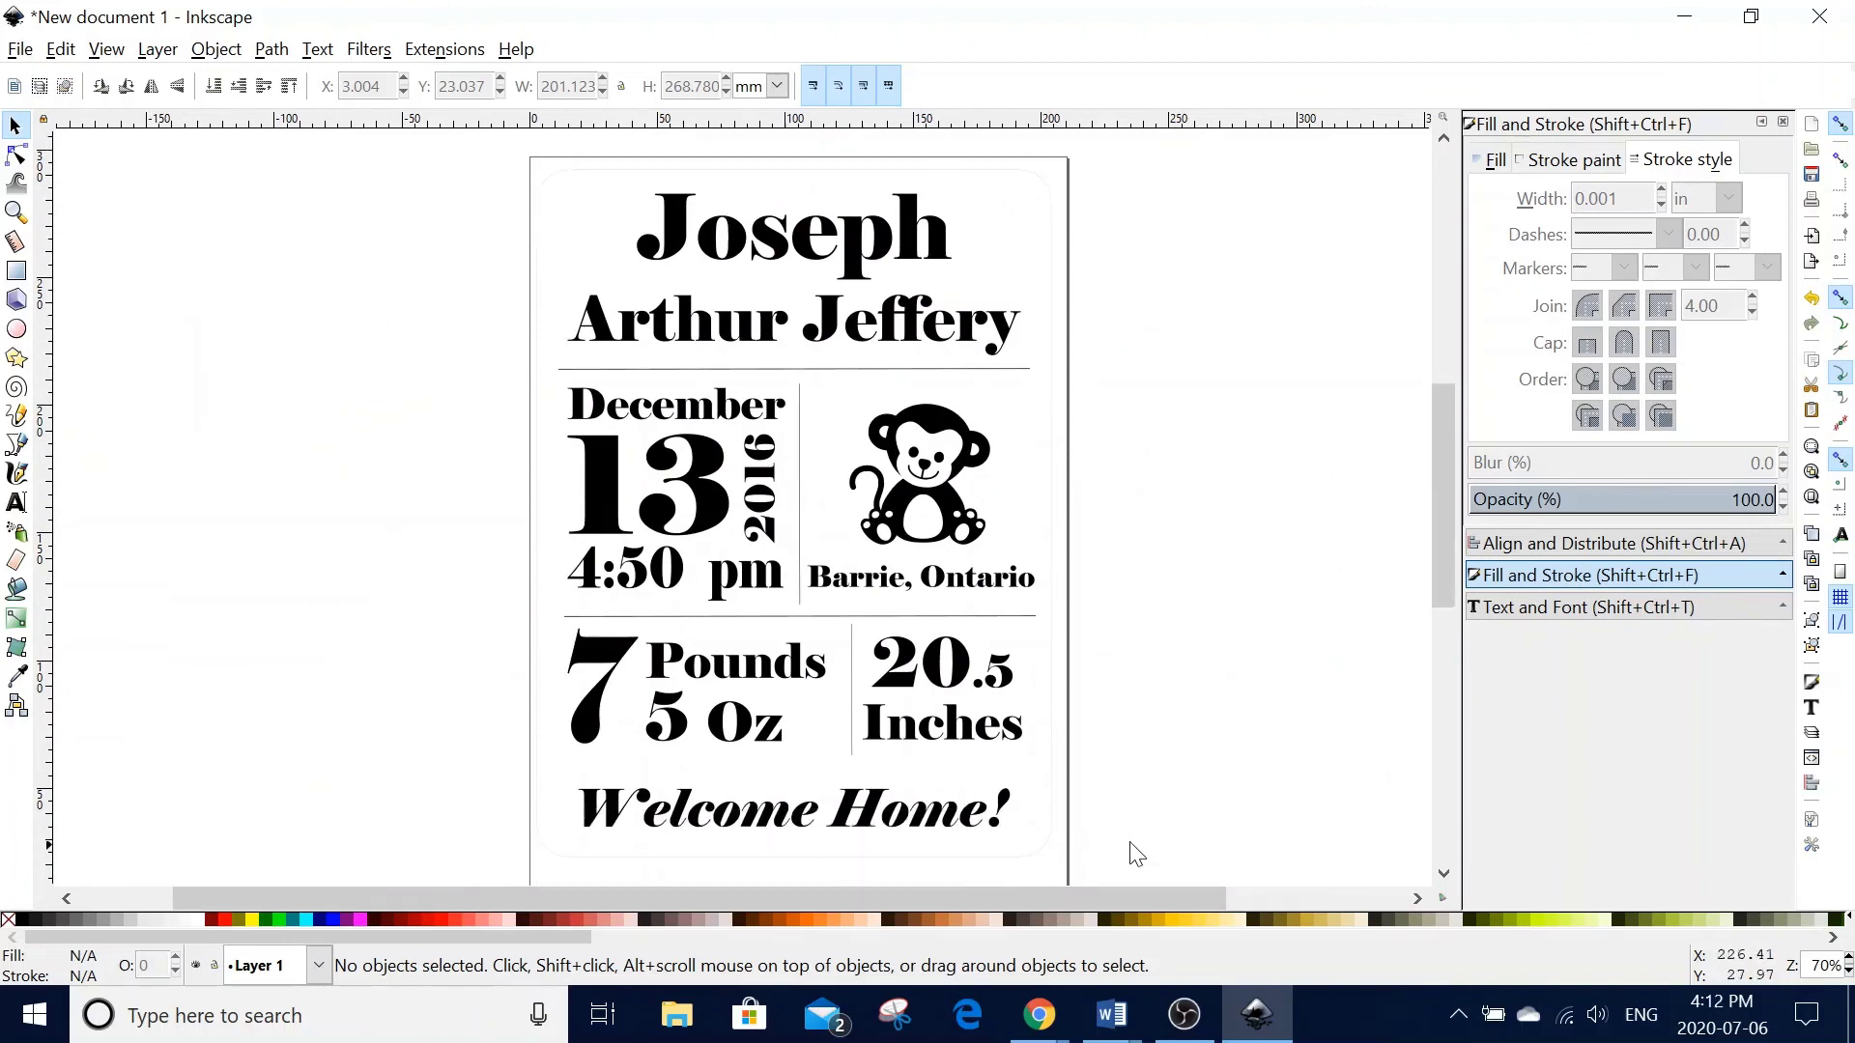
- Save the card as babysign.pdf in PDF format with default options, replacing the existing file
click(20, 49)
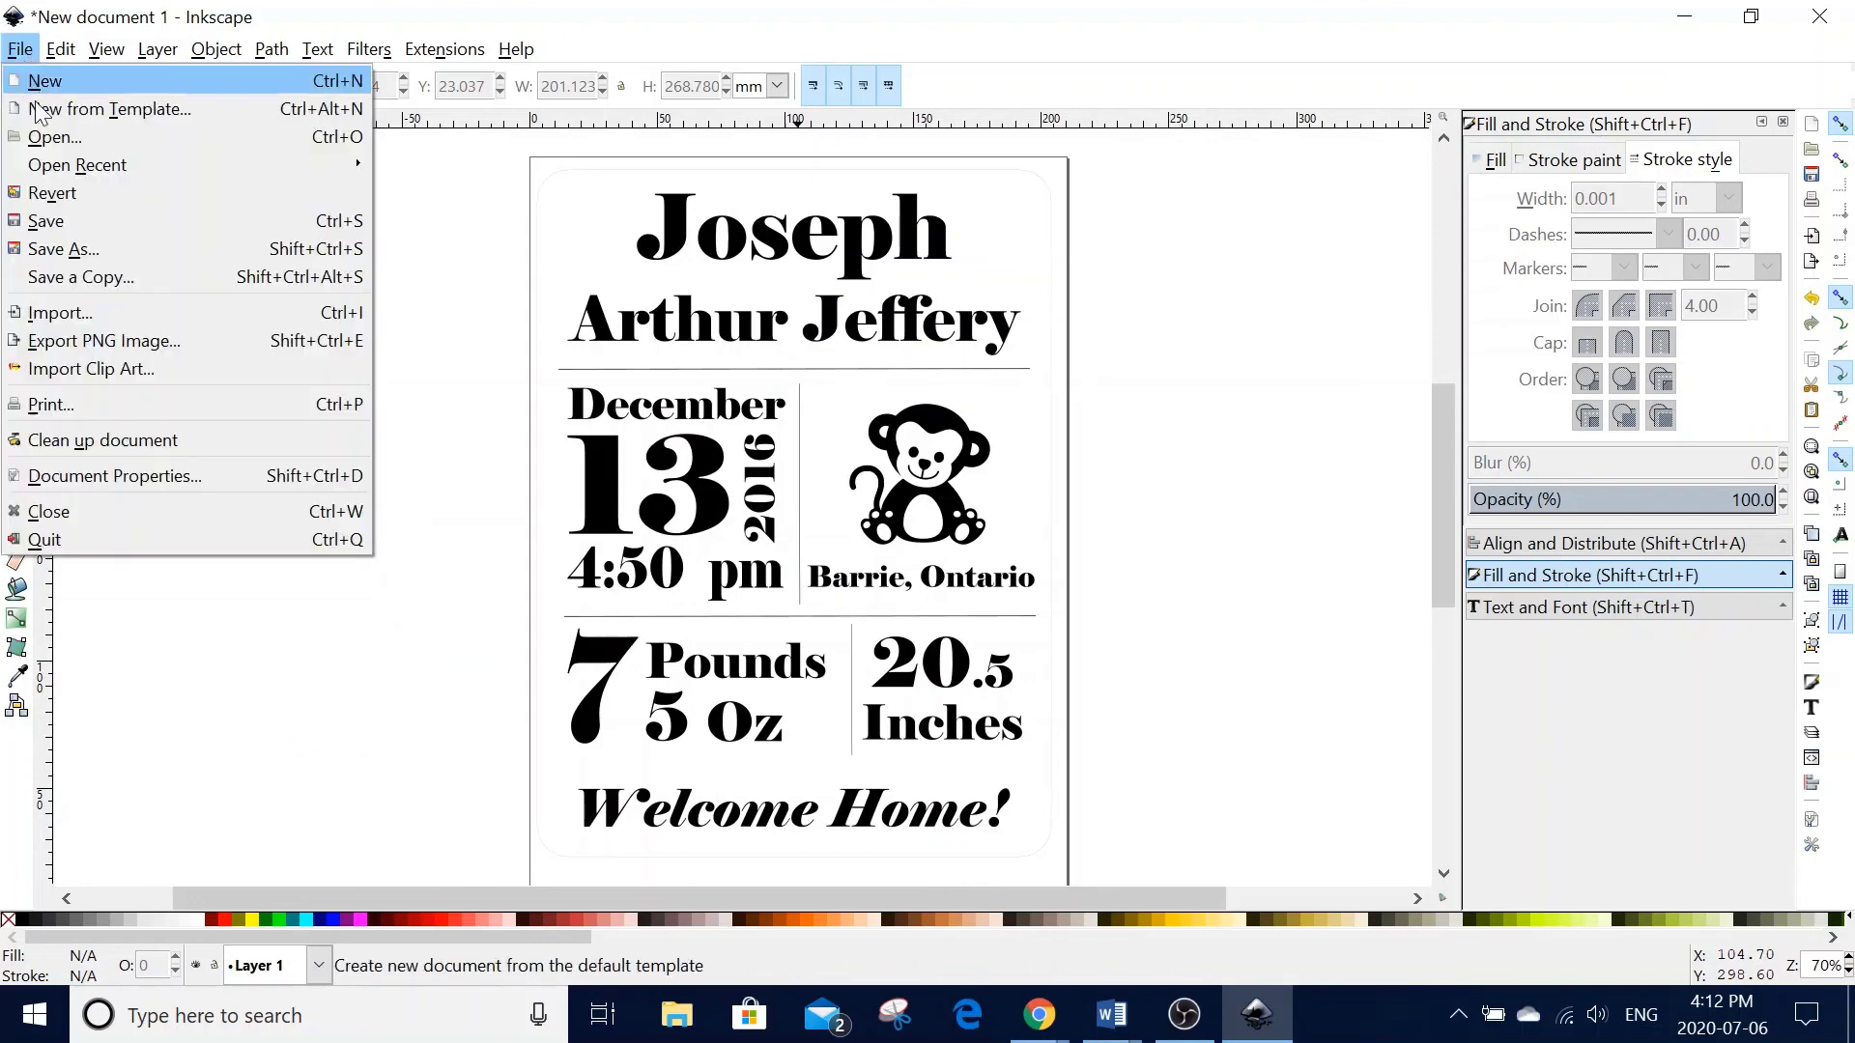
click(78, 245)
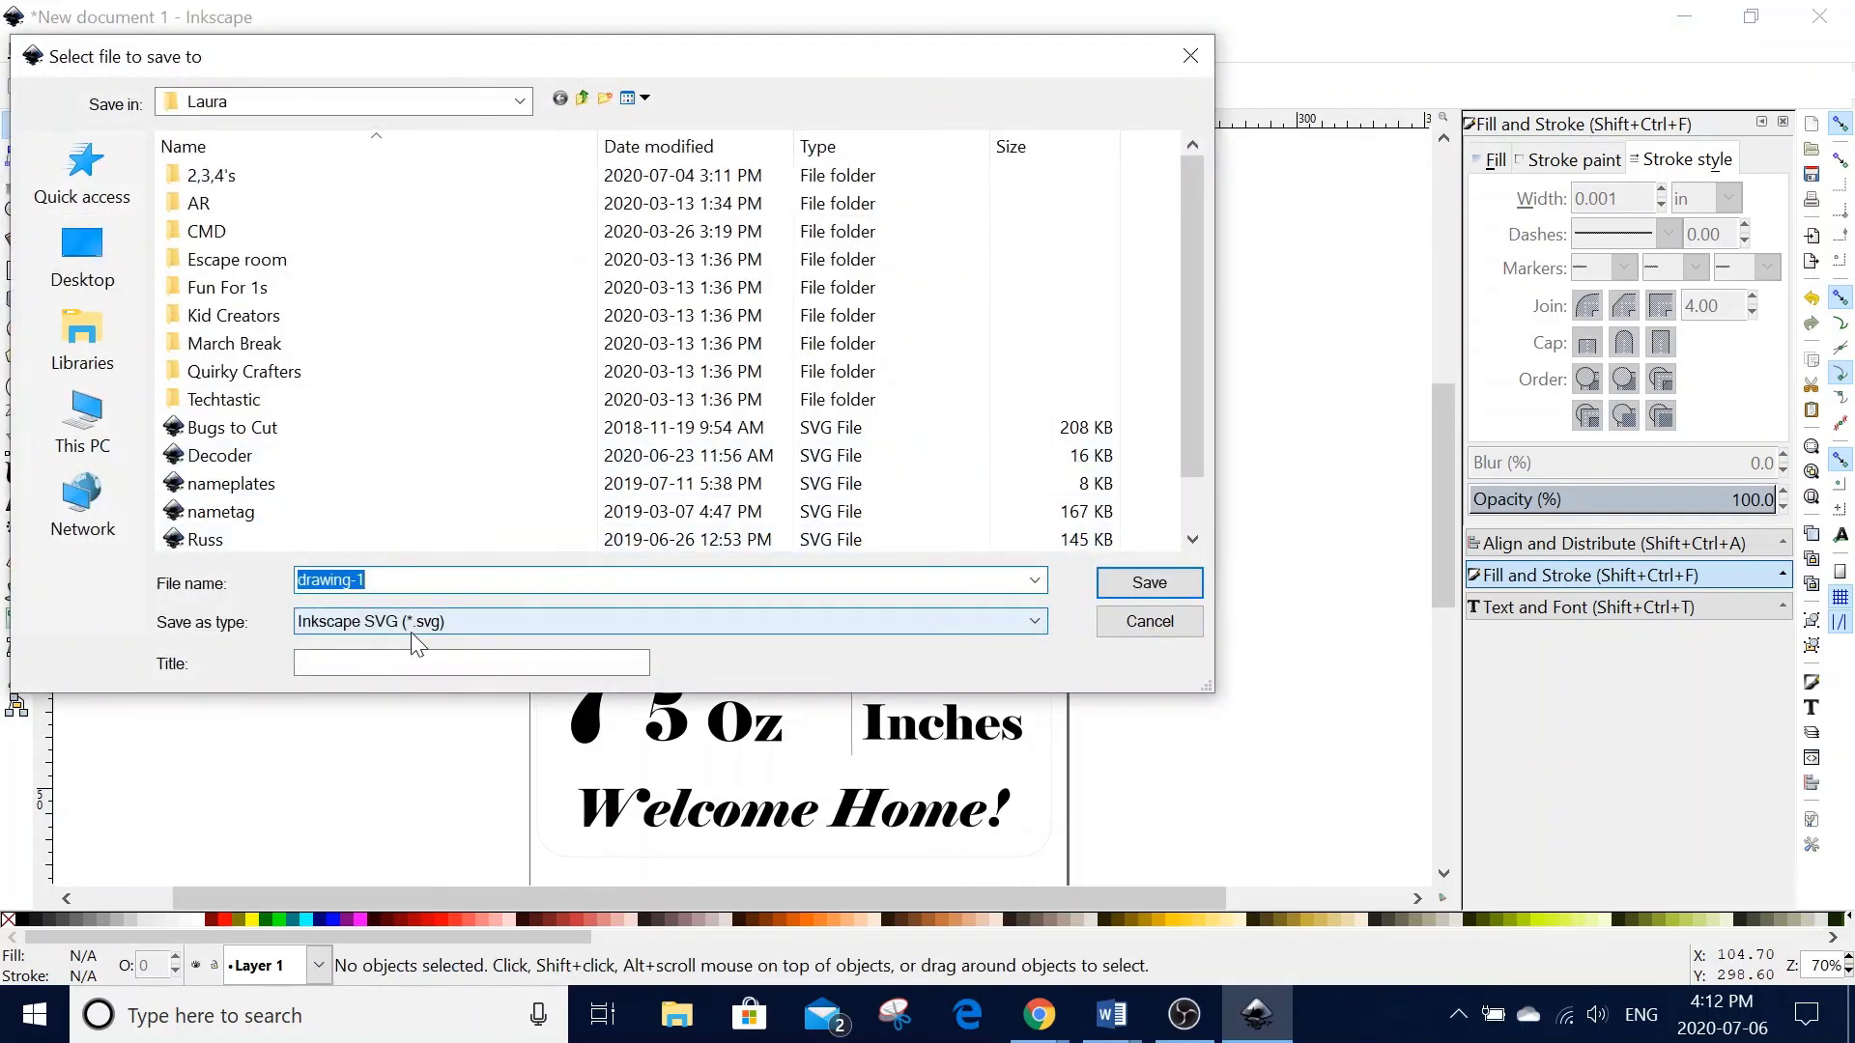
text(babysign)
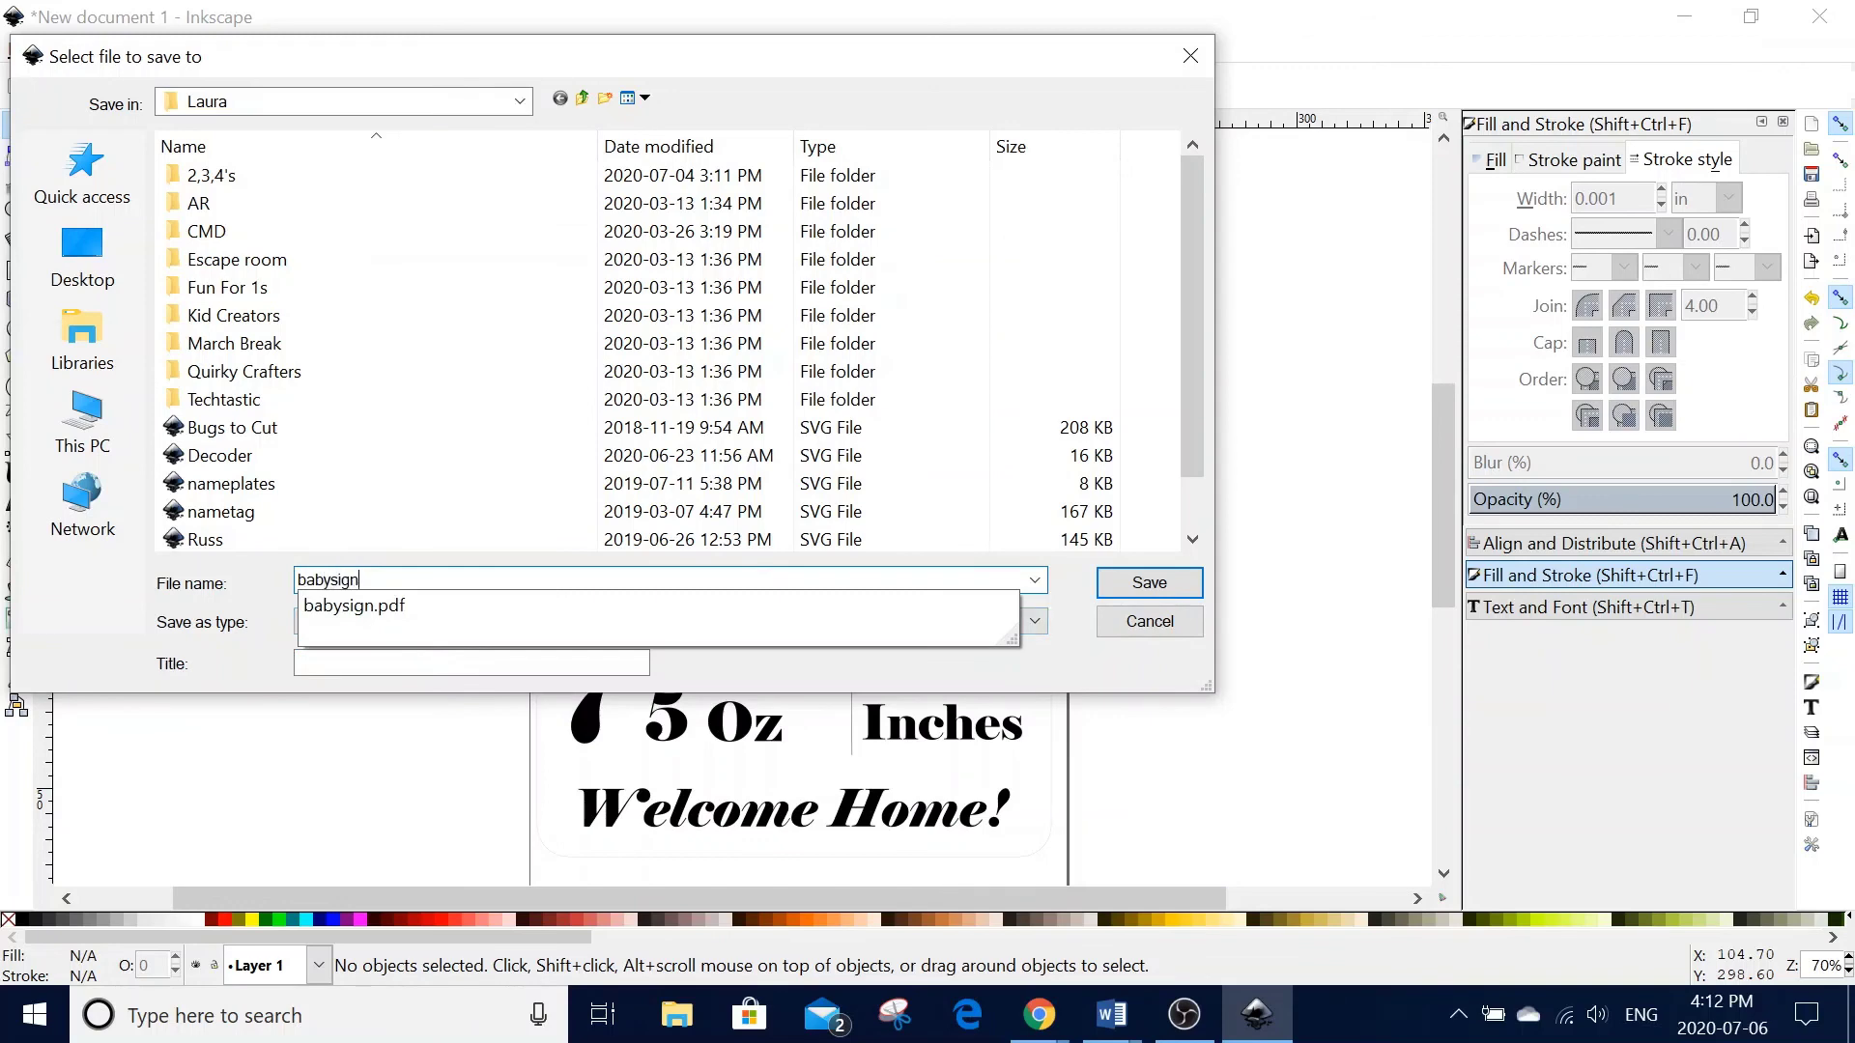
click(505, 603)
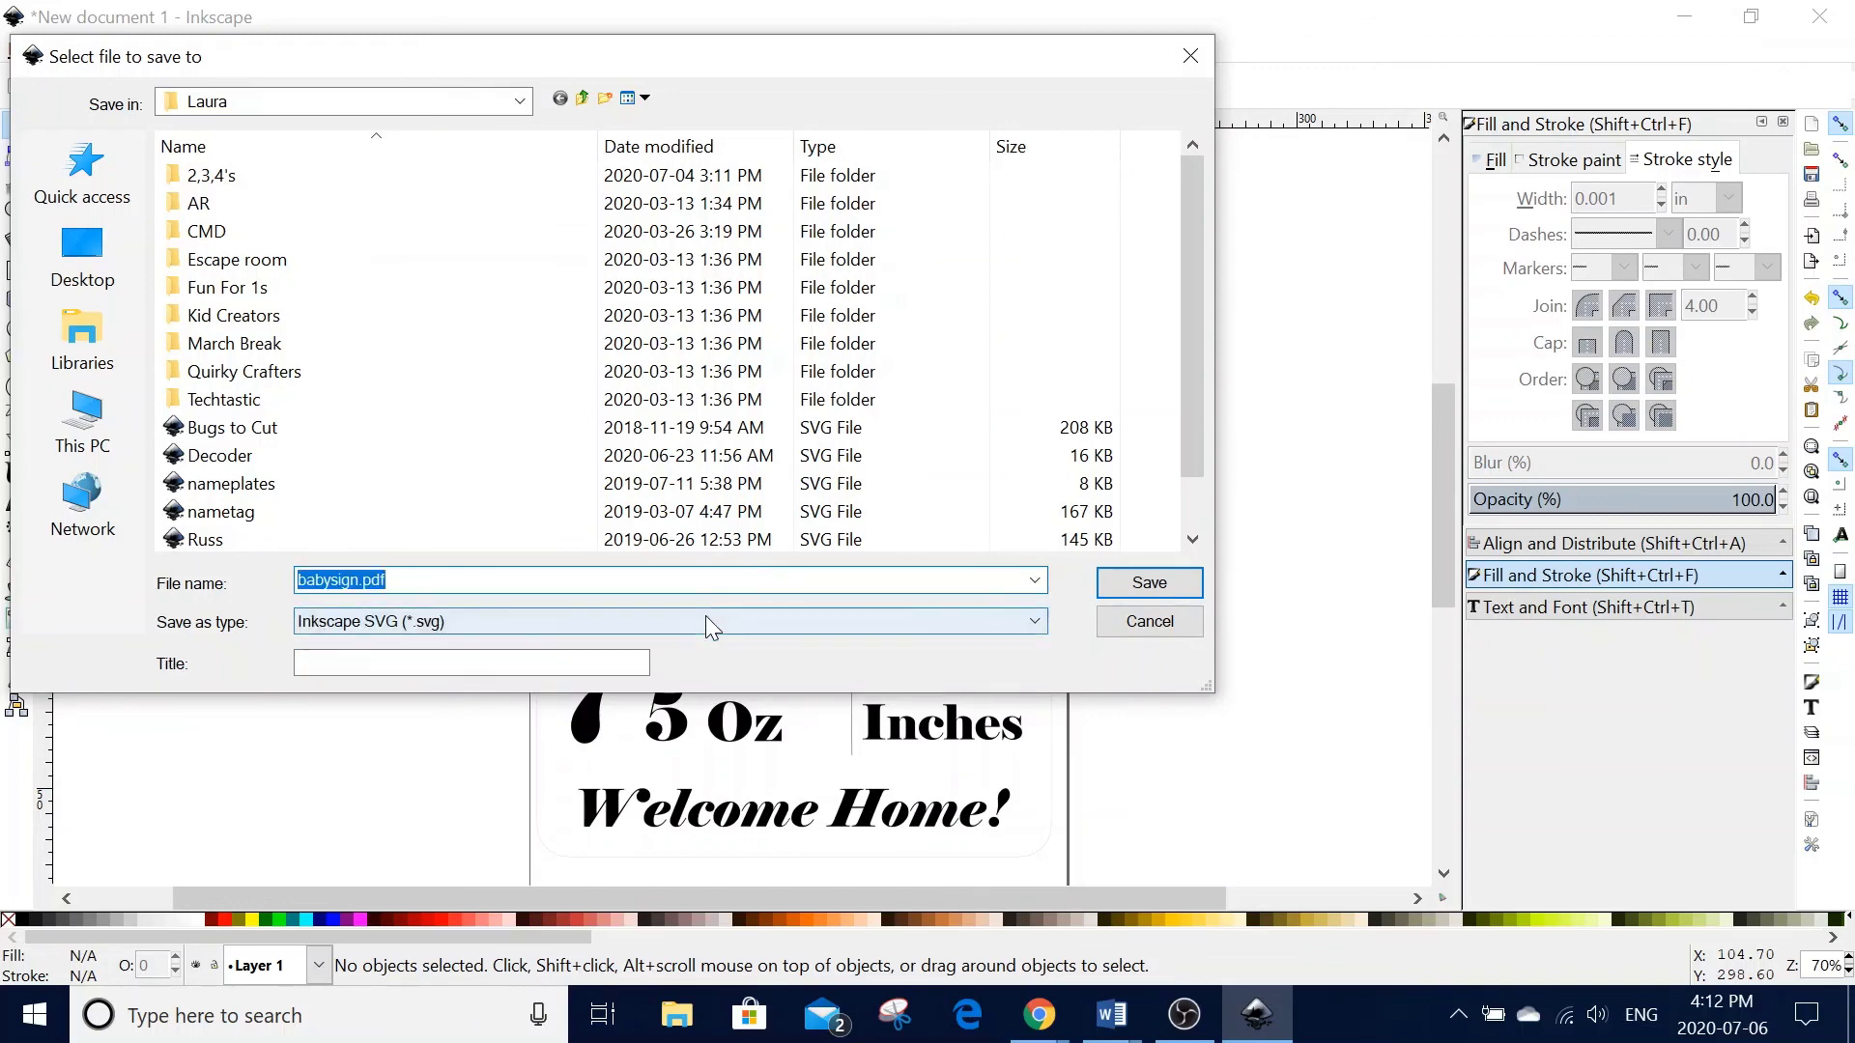
click(705, 624)
click(675, 172)
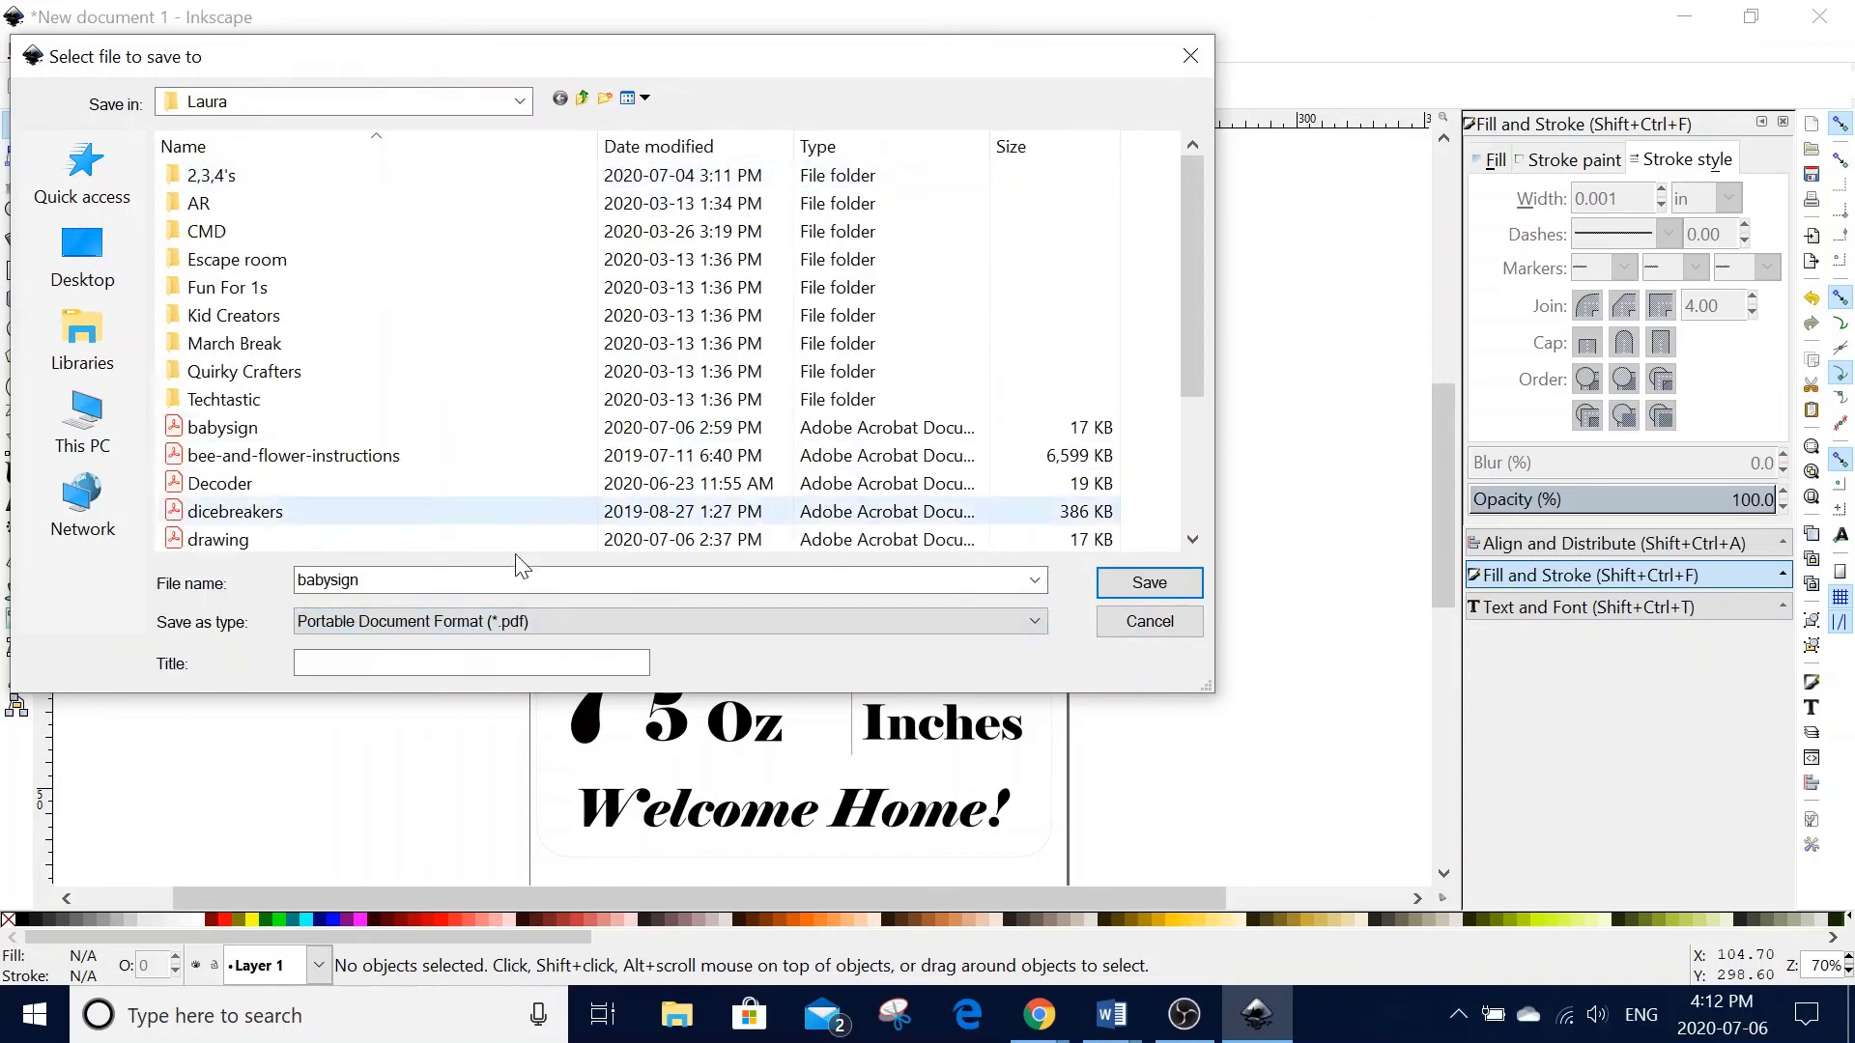
click(1175, 585)
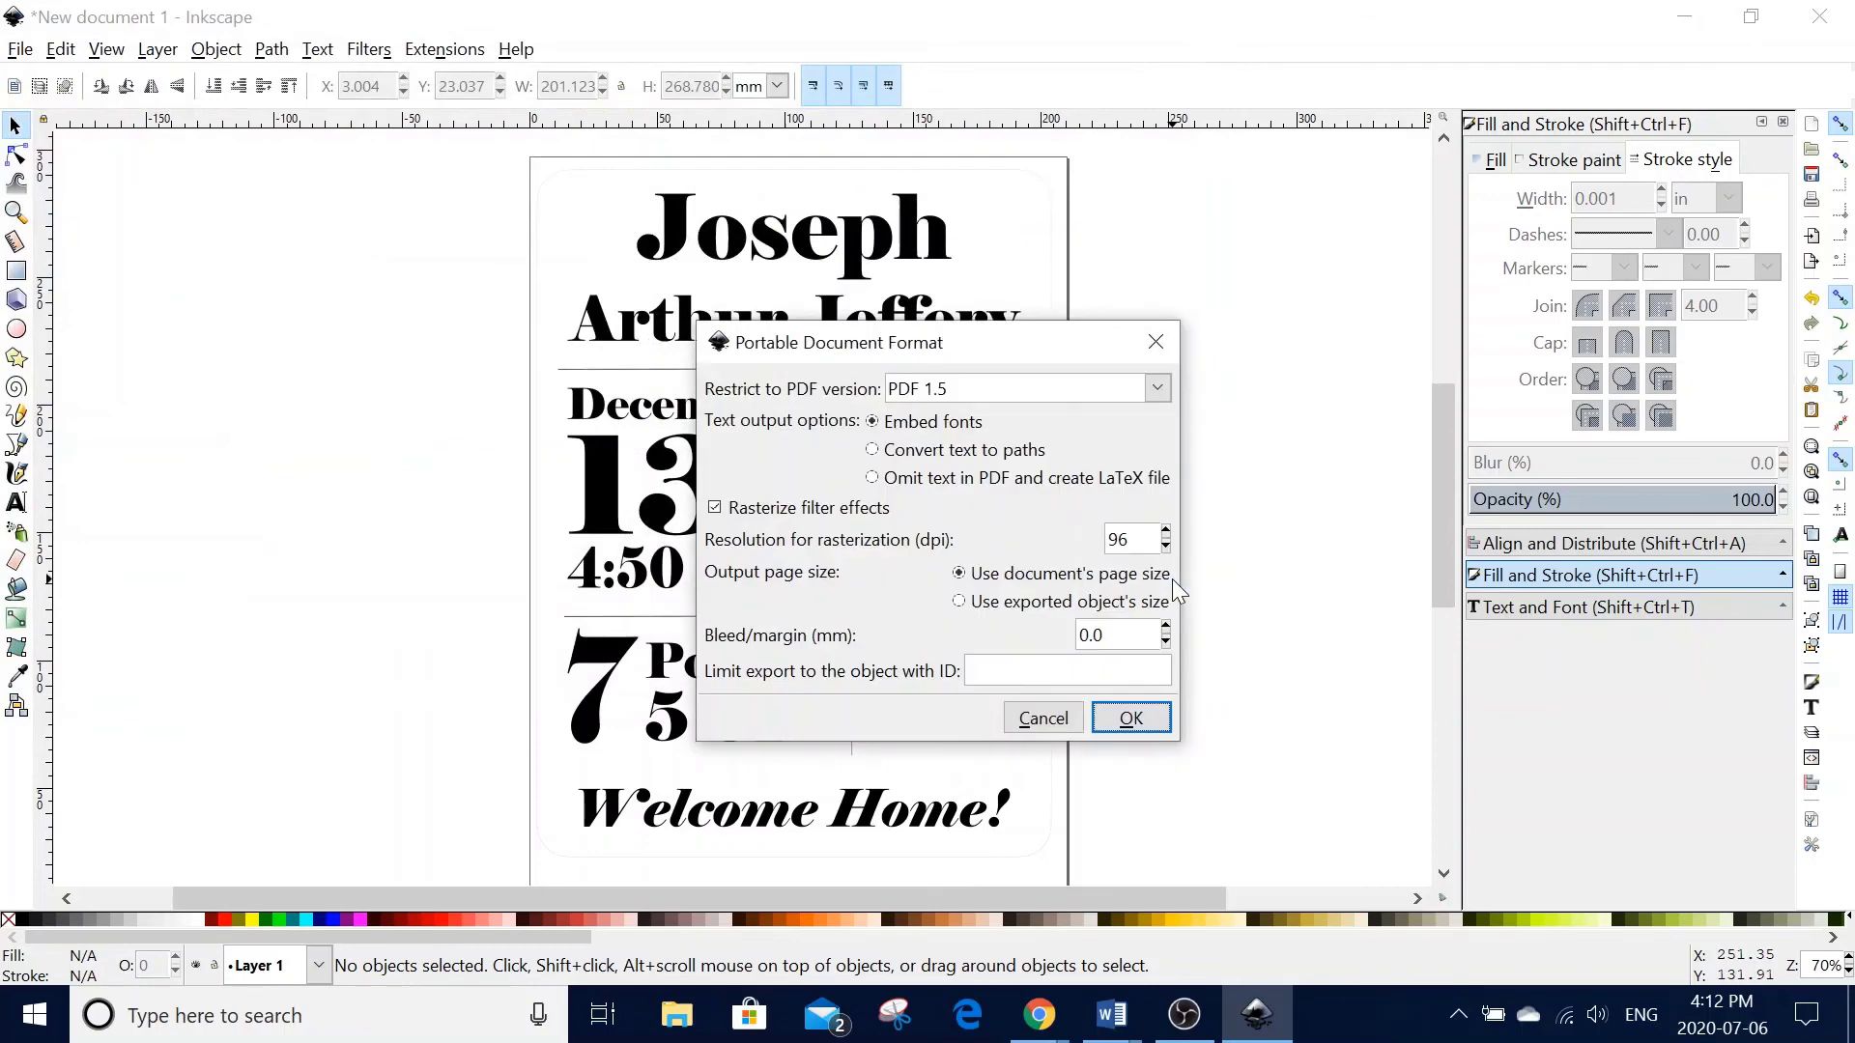
click(1132, 732)
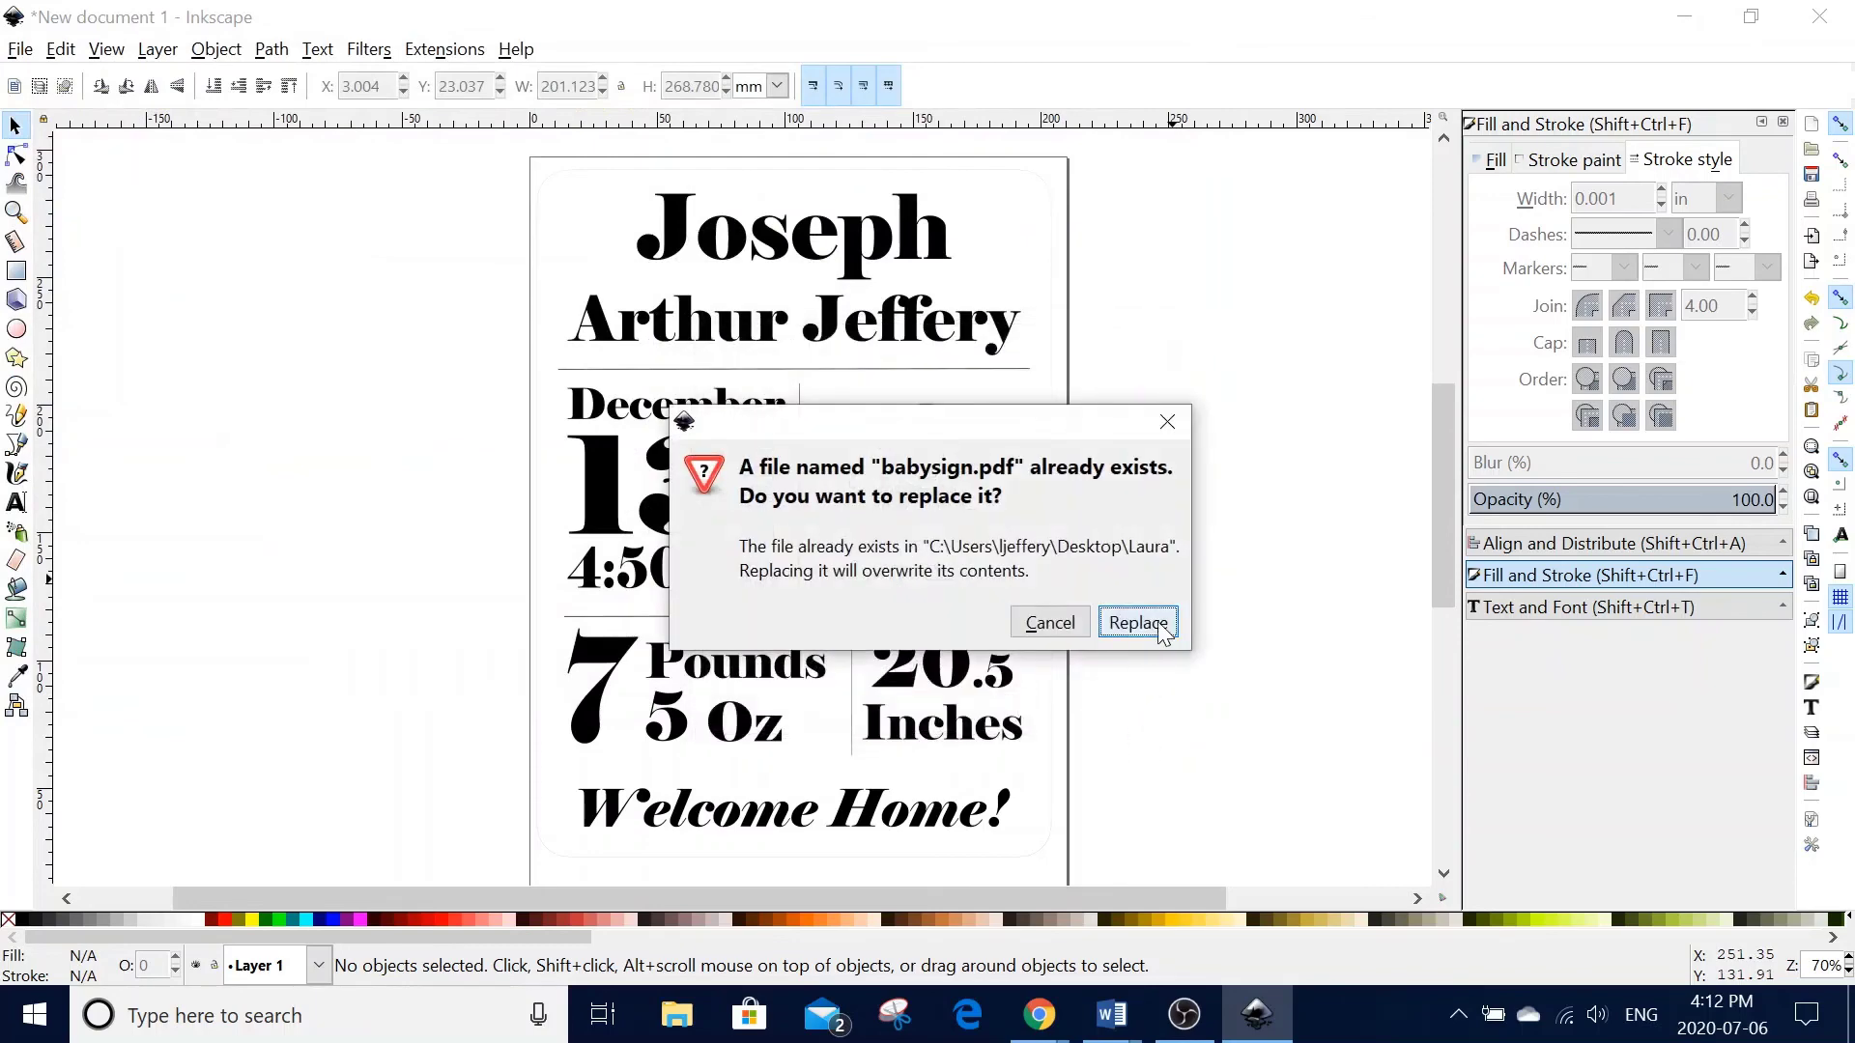
click(1157, 624)
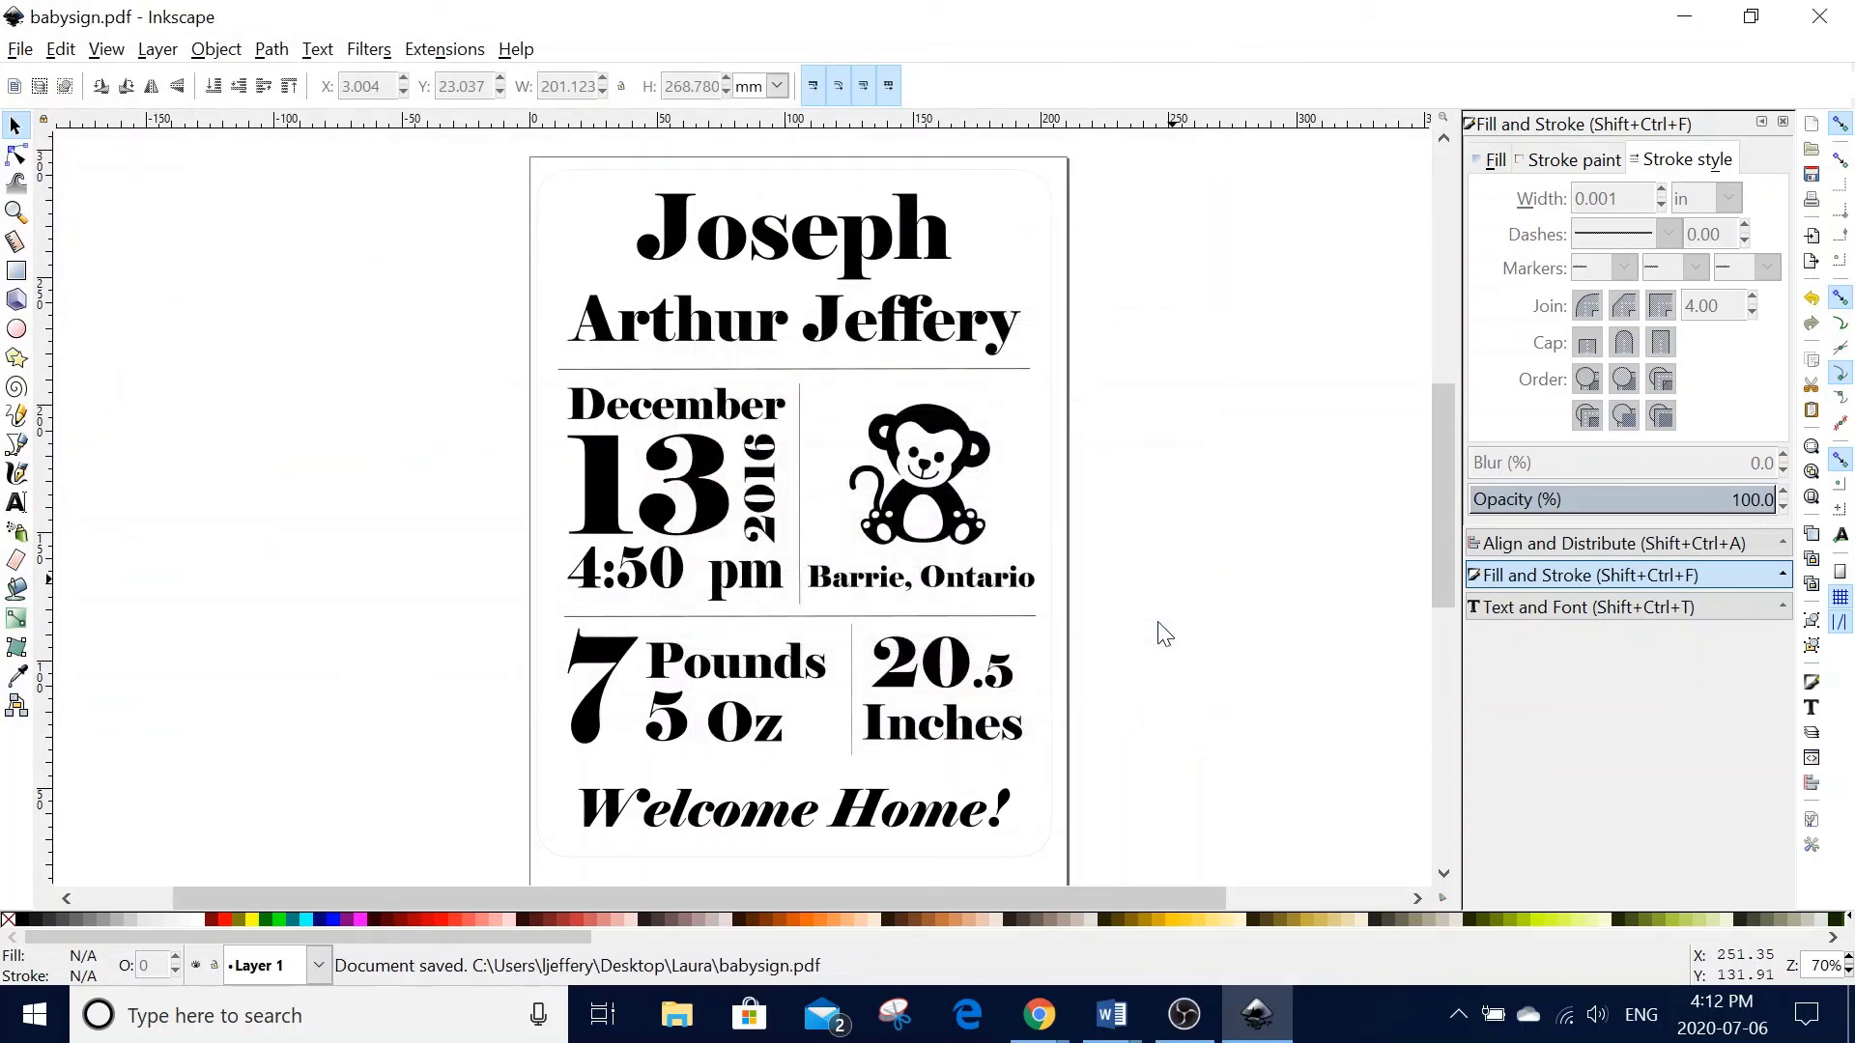